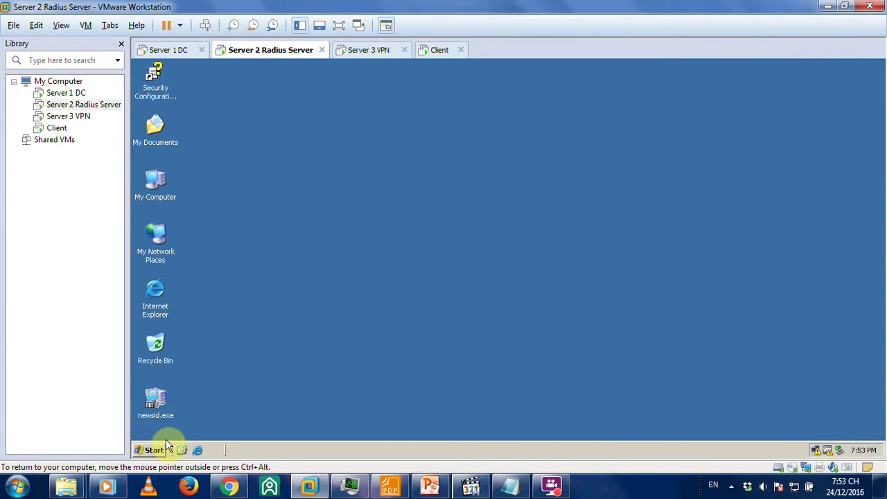
Check the network adapter in the Server 1 DC VM's settings
left_click(370, 54)
left_click(283, 57)
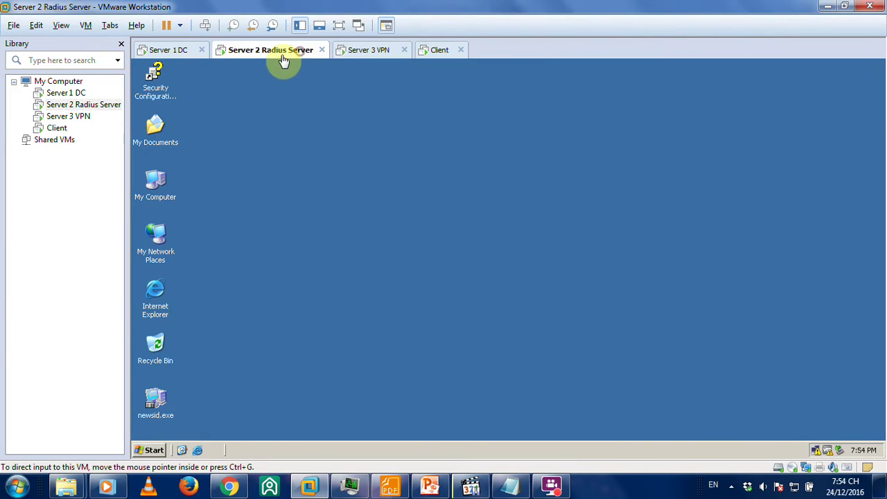
right_click(168, 53)
left_click(209, 219)
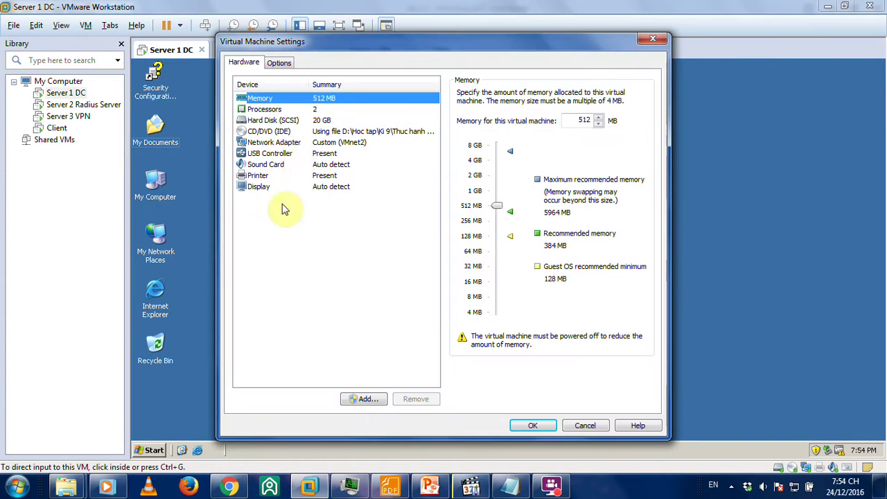
left_click(319, 143)
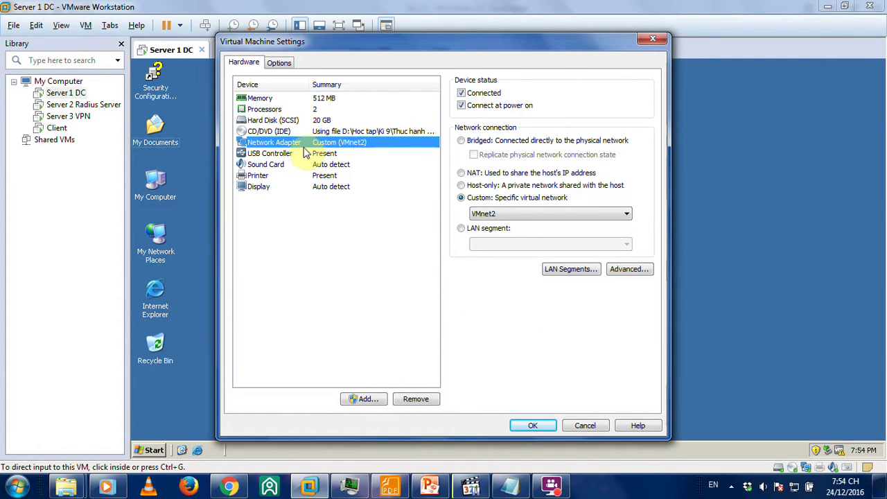
left_click(652, 38)
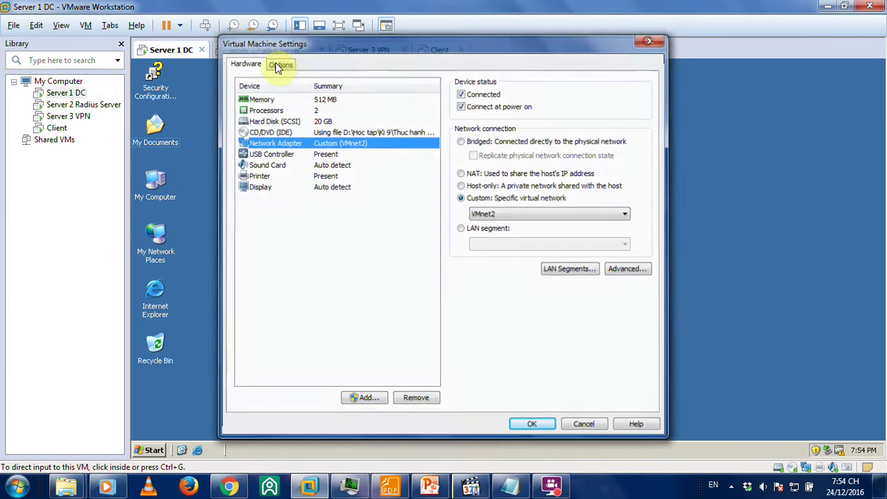
Check the network adapter in the Server 2 Radius Server VM's settings
left_click(267, 58)
right_click(267, 58)
left_click(313, 231)
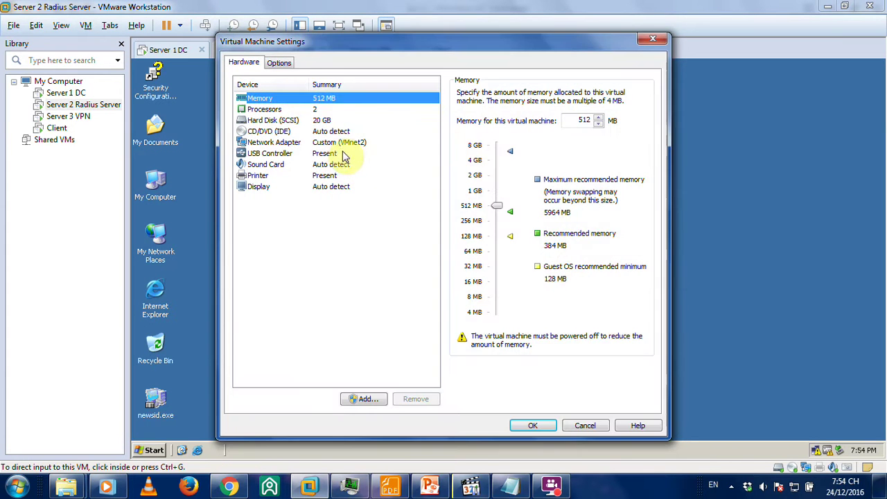
left_click(339, 142)
left_click(654, 41)
Confirm Server 3 VPN's two network adapters use VMnet2 and VMnet3
left_click(364, 53)
right_click(363, 53)
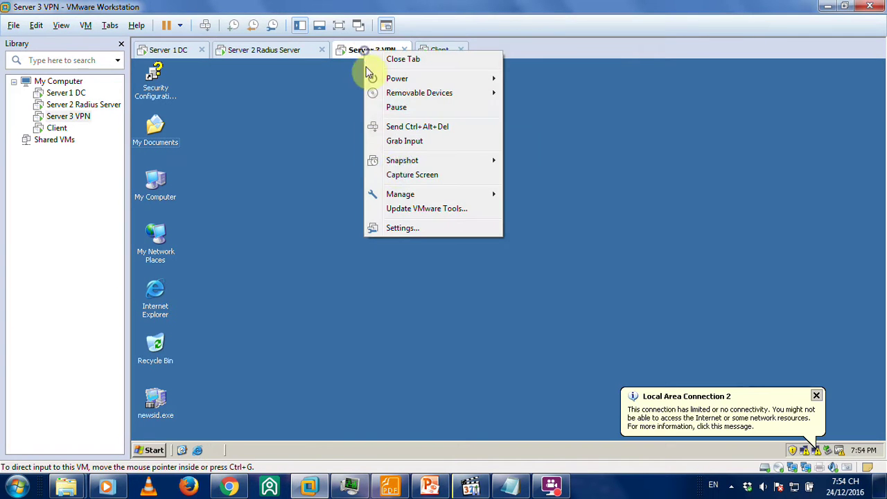
left_click(406, 229)
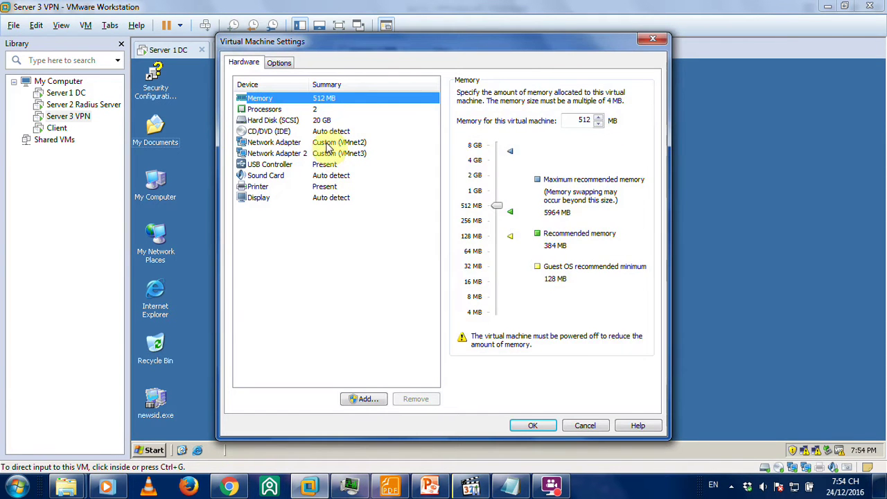
left_click(327, 143)
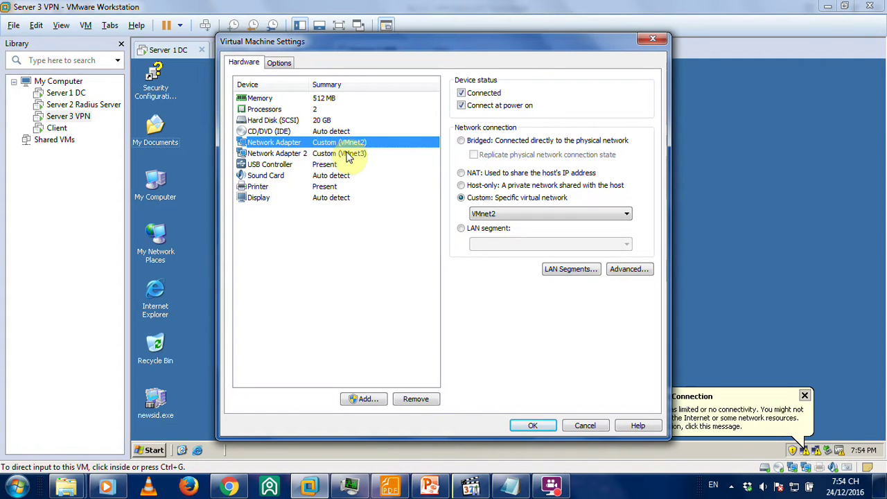
left_click(340, 154)
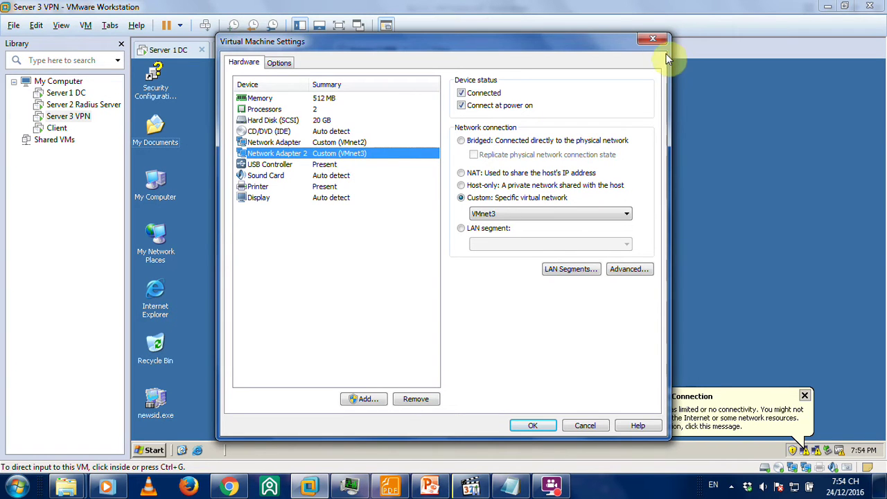
left_click(654, 39)
Confirm the Client VM's network adapter uses VMnet3
left_click(439, 50)
right_click(440, 49)
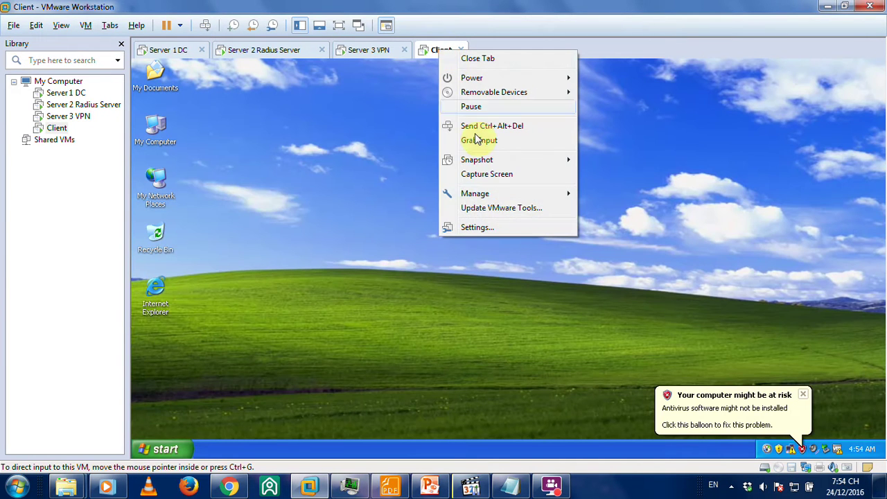
left_click(485, 228)
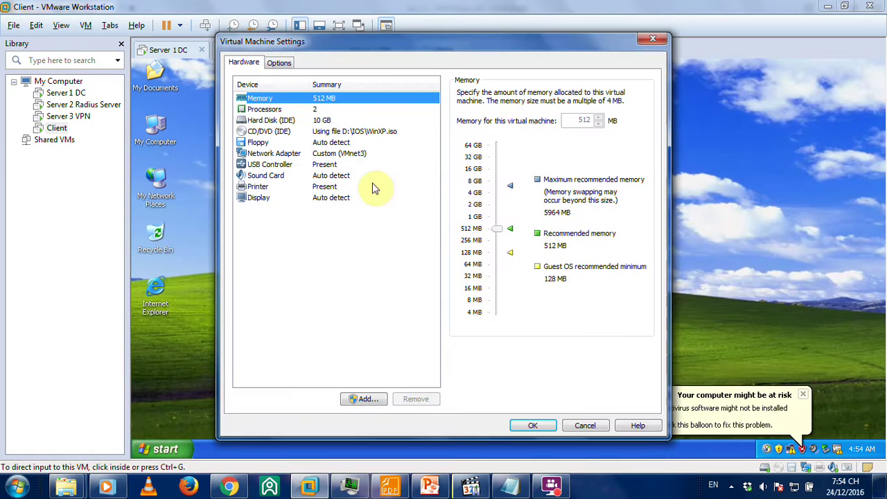
left_click(343, 154)
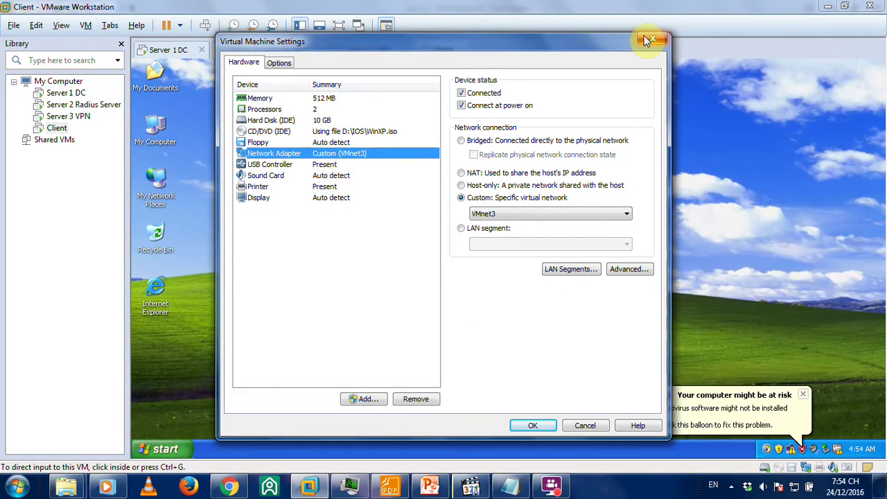
left_click(652, 38)
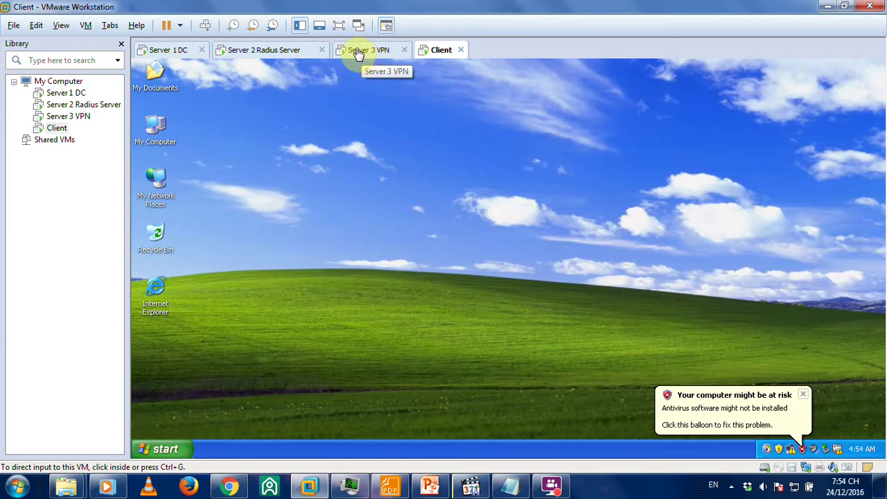
left_click(287, 53)
Read the DC's computer name SERVER1.hvktmm.org and domain hvktmm.org in System Properties
left_click(165, 55)
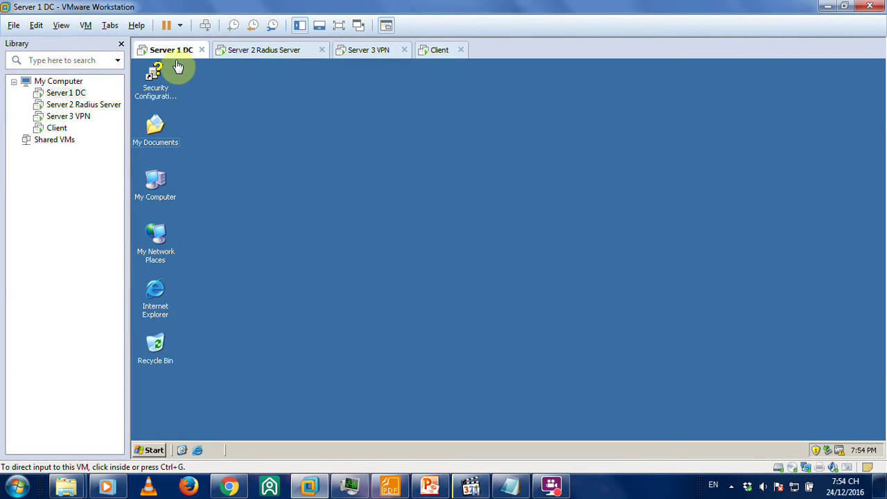
double_click(153, 186)
right_click(153, 180)
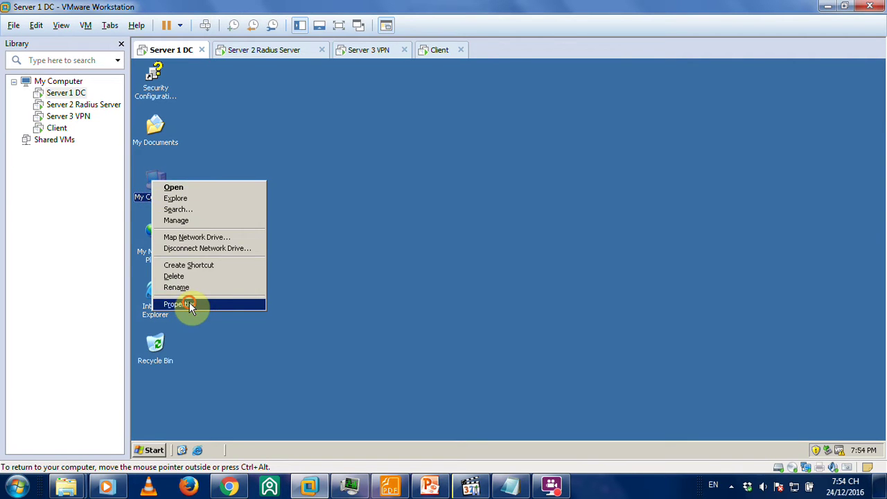
left_click(192, 304)
left_click(328, 164)
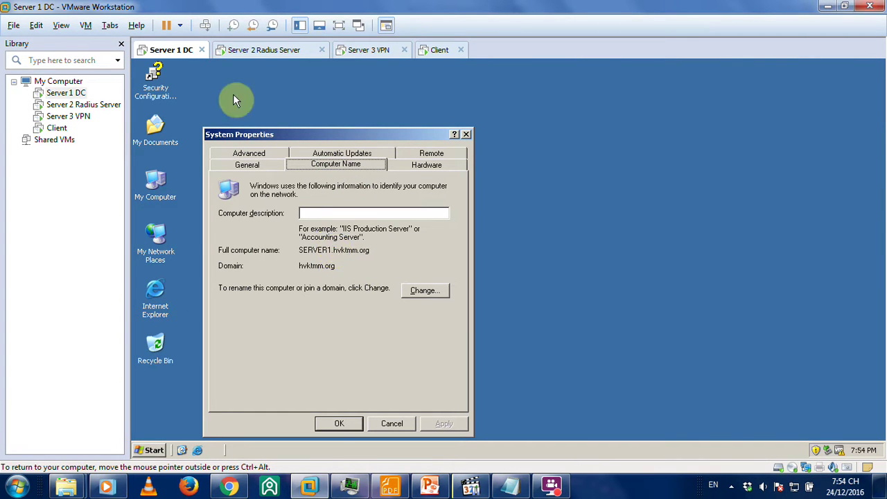
left_click_drag(295, 137, 304, 104)
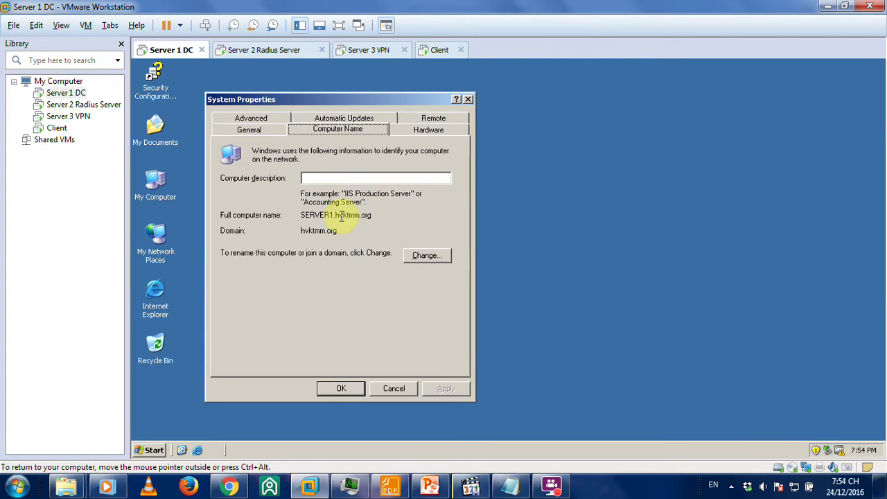
left_click_drag(336, 215, 371, 216)
left_click(470, 99)
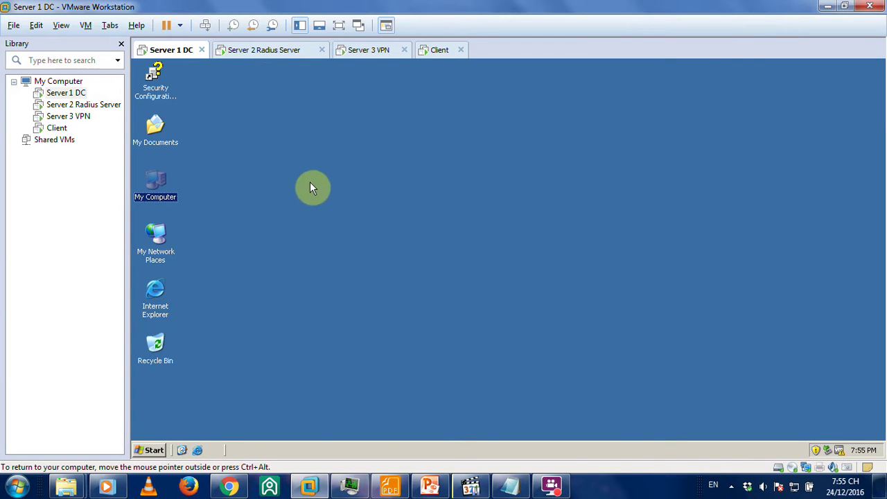
Open the DC's Run box, consult the host's notes file, then close Run
left_click(148, 451)
left_click(303, 289)
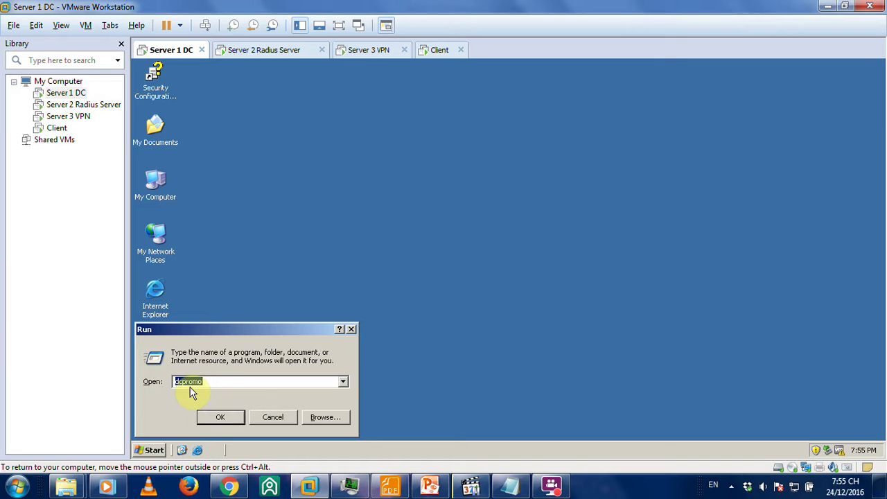
left_click(510, 485)
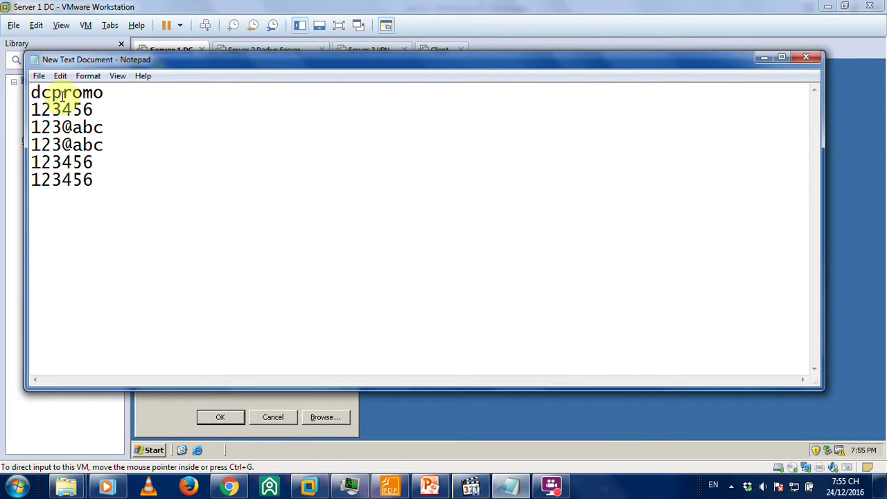
left_click(764, 57)
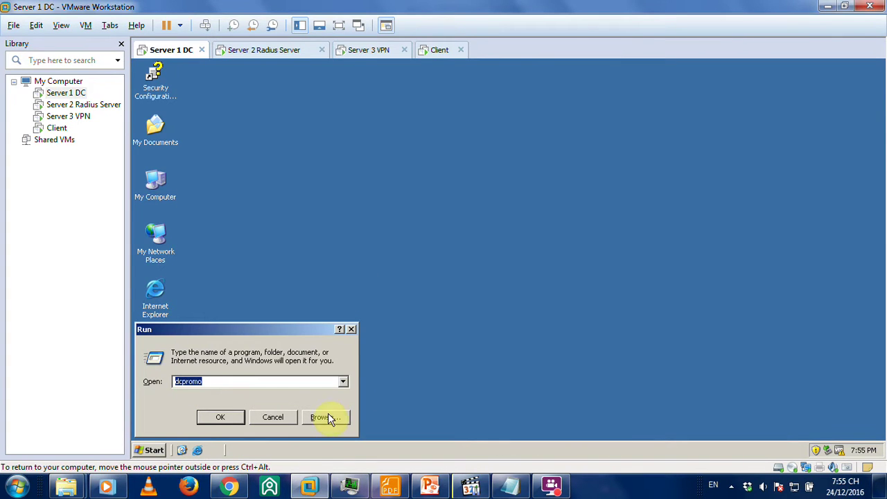
left_click(353, 330)
Open the DC's network connections through My Network Places properties
right_click(157, 244)
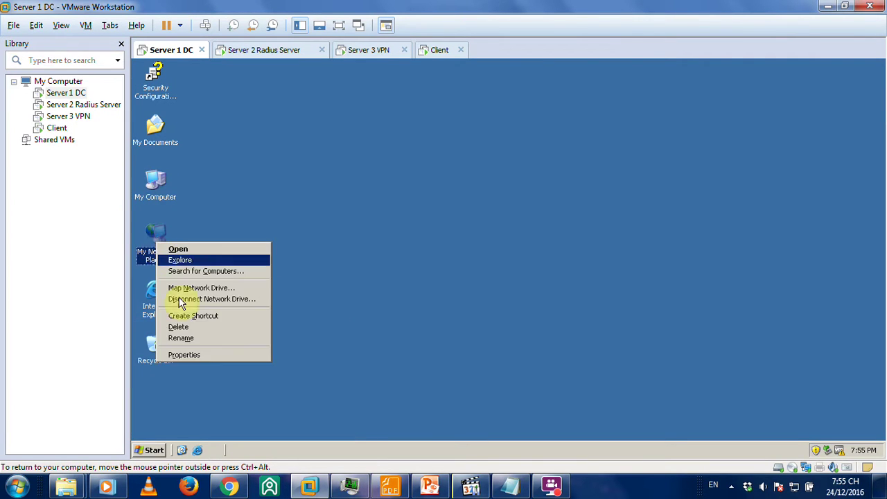
left_click(195, 354)
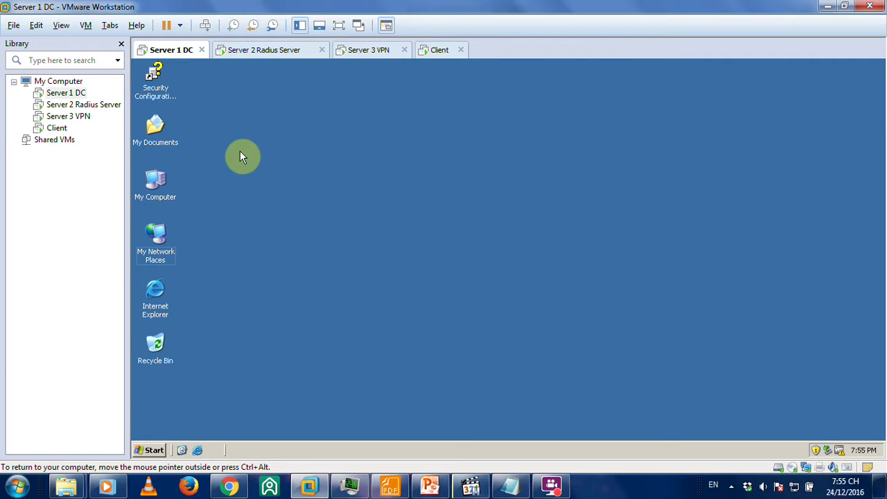
left_click(260, 51)
left_click(174, 51)
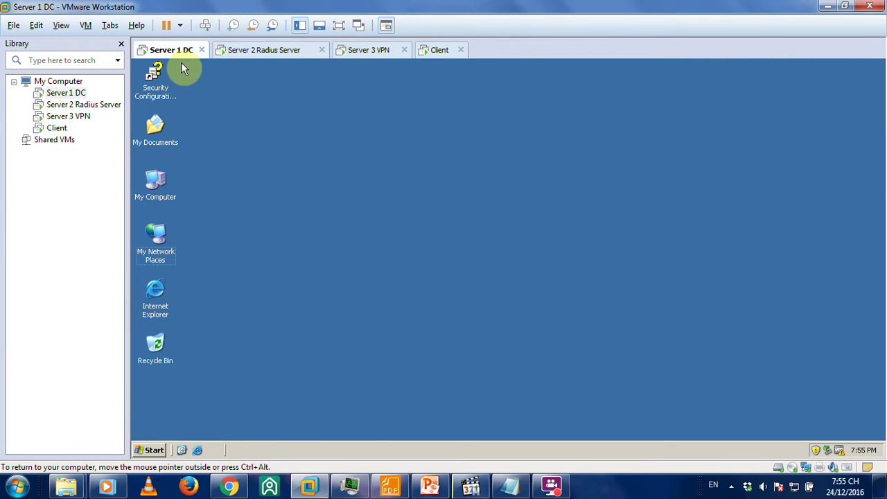
Open the Run dialog from the DC's Start menu
left_click(155, 450)
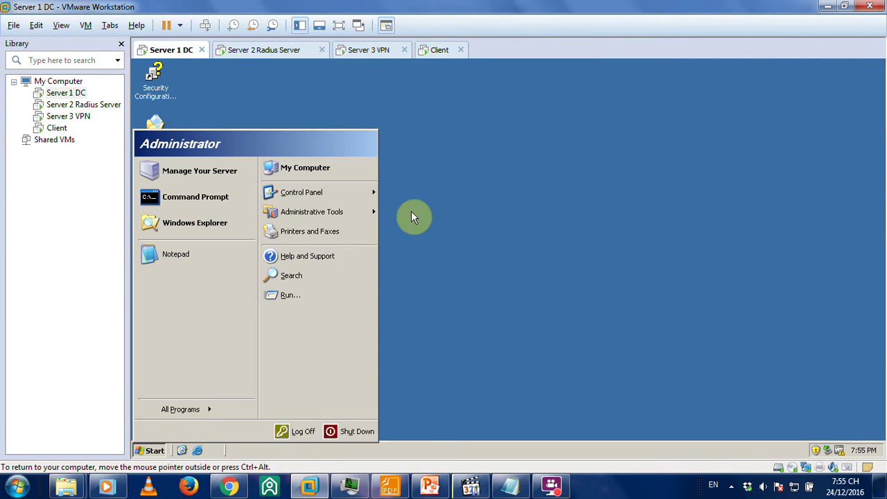
left_click(411, 212)
left_click(149, 450)
left_click(297, 297)
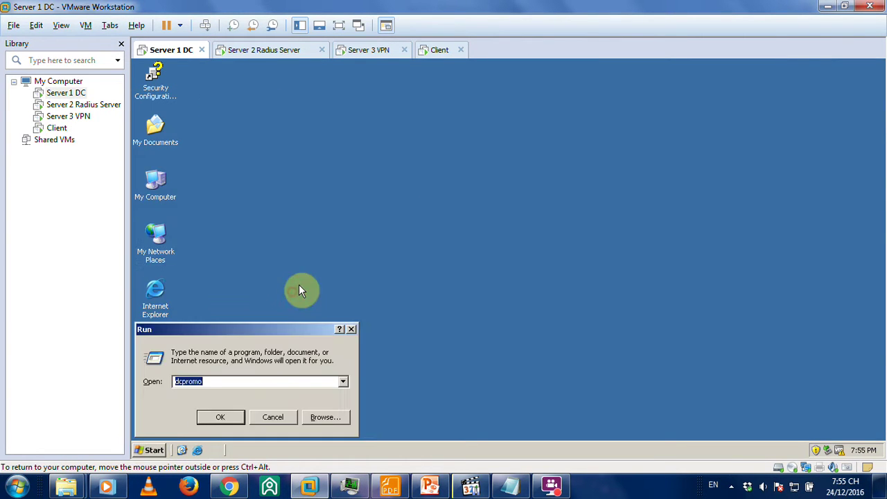
Run ipconfig/all in a DC command prompt, confirming address 172.16.1.2
type("cmd")
key("Return")
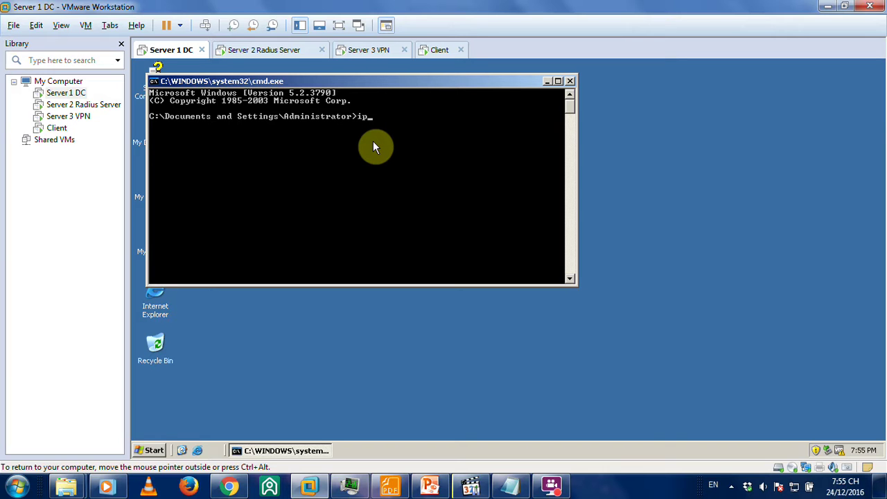
type("ipconfig/all")
key("Return")
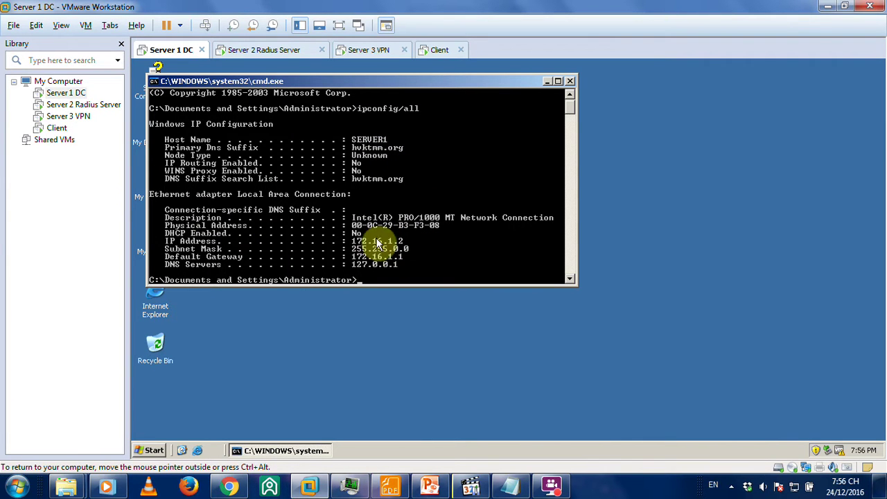
left_click(271, 50)
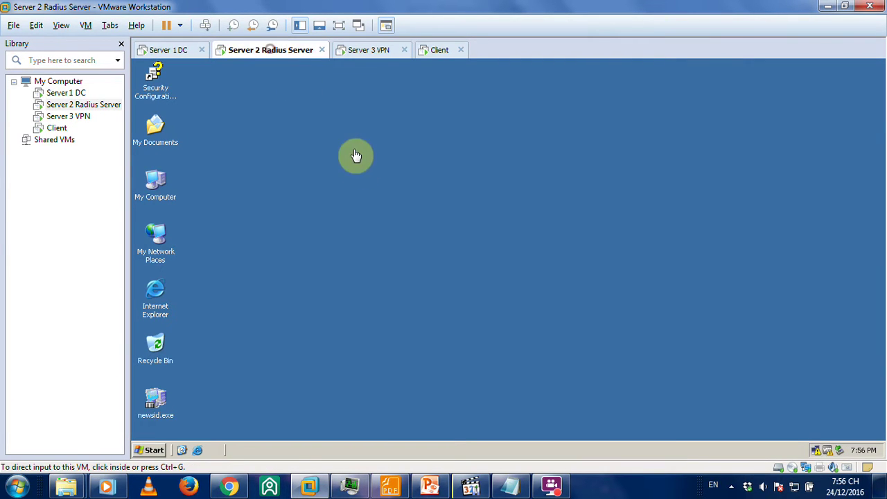
Run ipconfig/all on Server 2, showing address 169.254.231.79
key("super+r")
key("Escape")
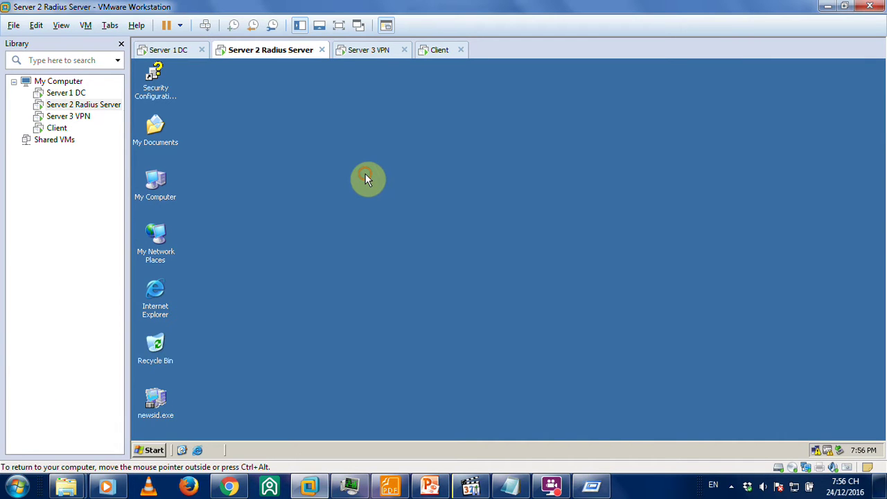
left_click(364, 184)
key("super+r")
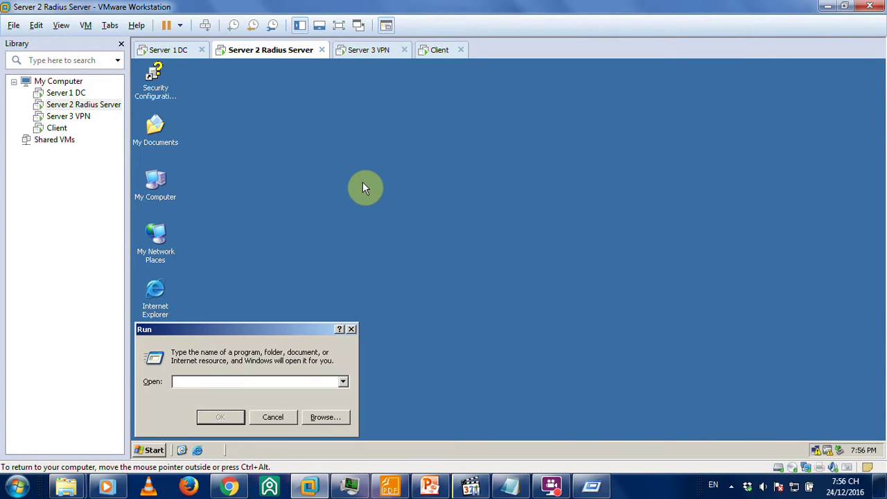
type("cmd")
key("Return")
type("i")
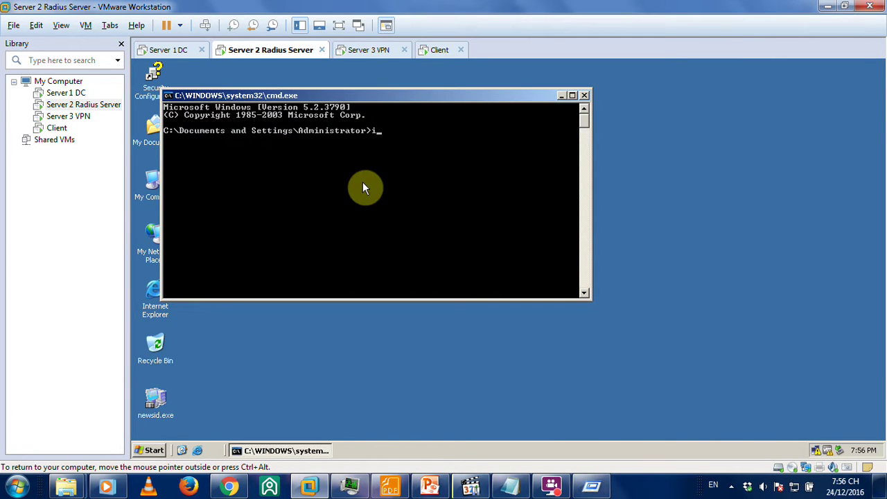
type("pconfig/all")
key("Return")
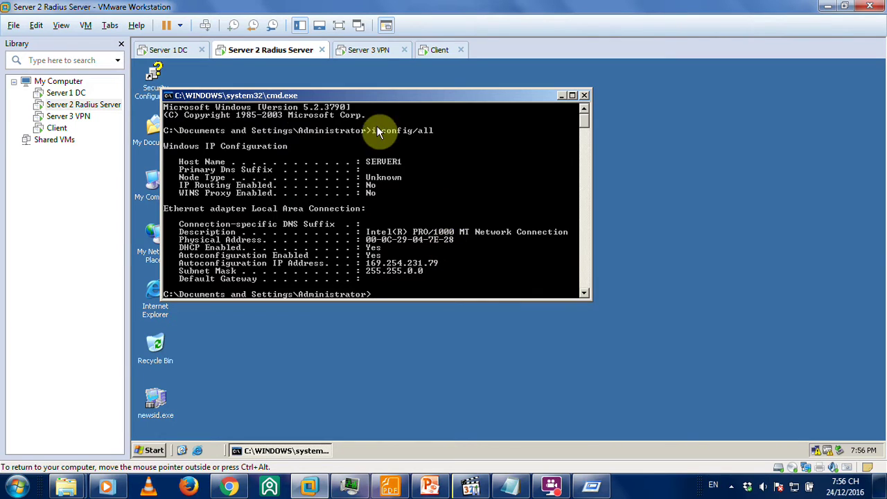
Run ipconfig/all on Server 3 VPN, showing both adapters on 169.254 addresses
left_click(169, 50)
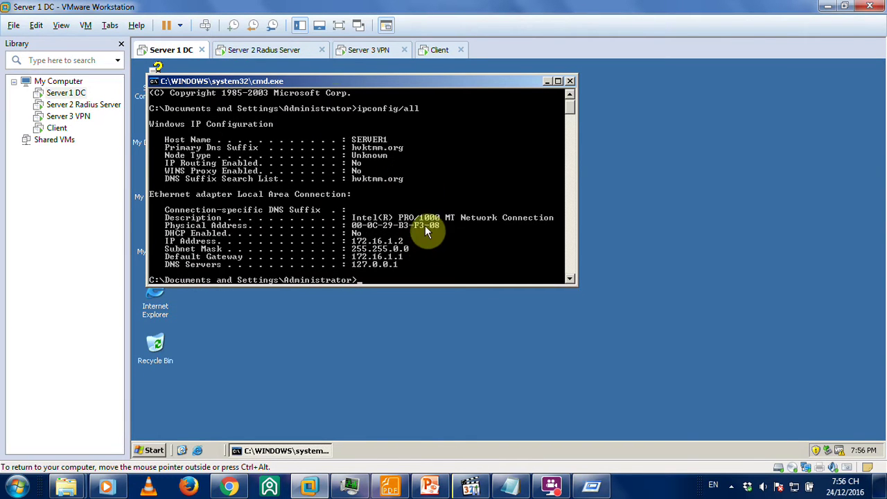
left_click(344, 51)
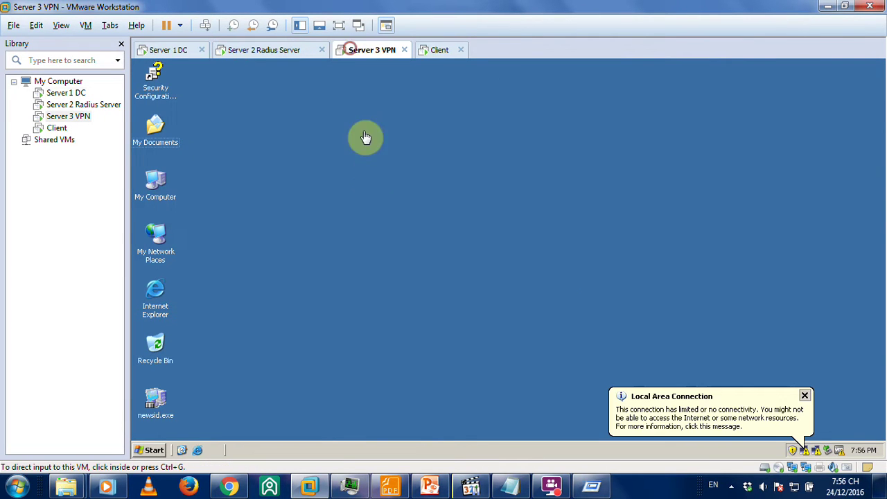
key("super+r")
left_click(375, 210)
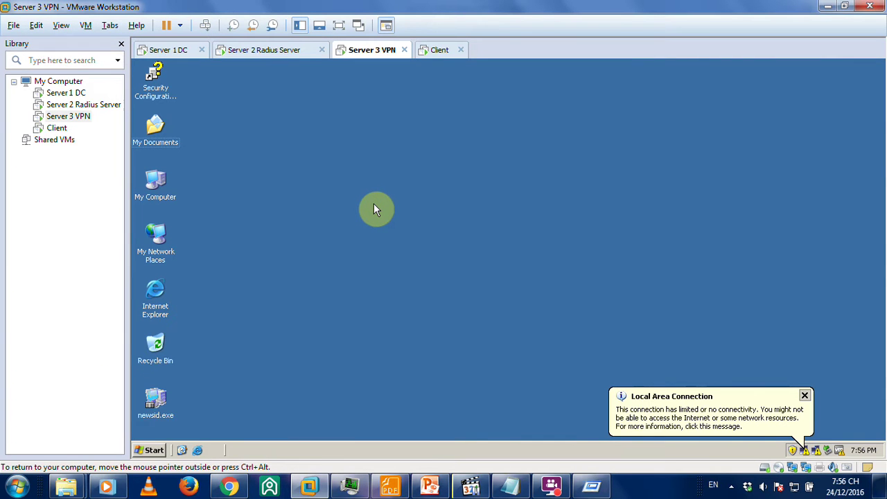
key("super+r")
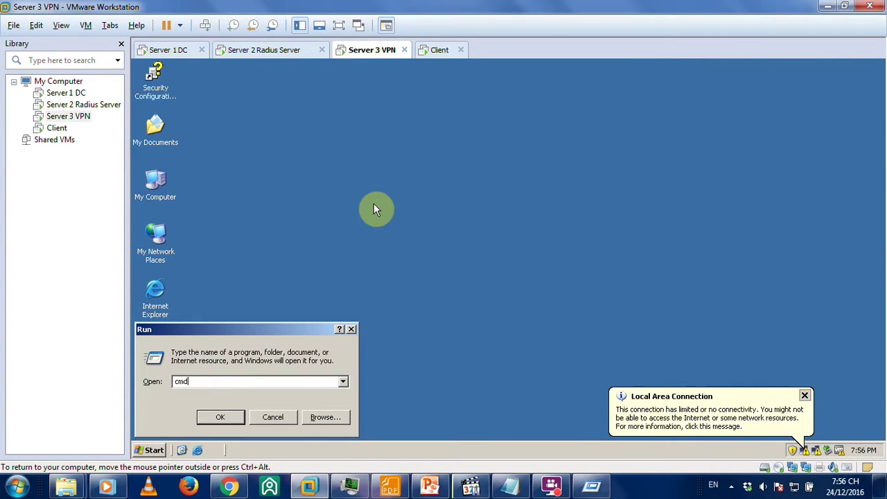
key("Return")
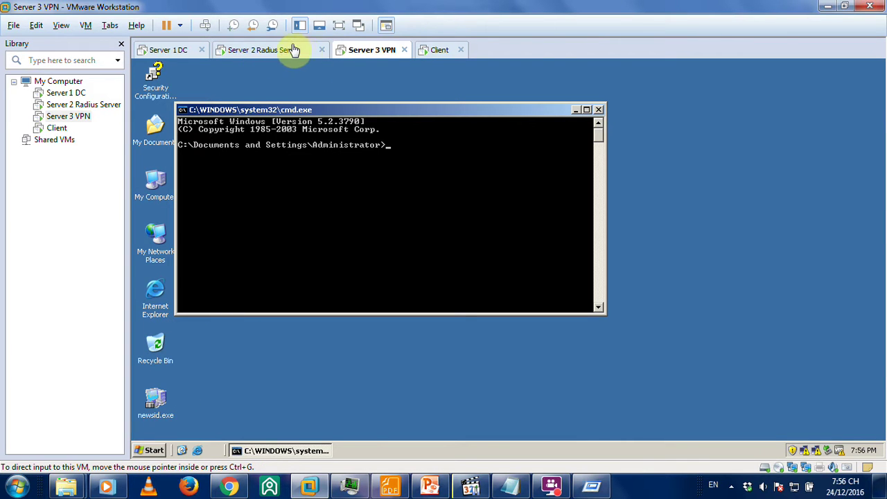
type("ipcon")
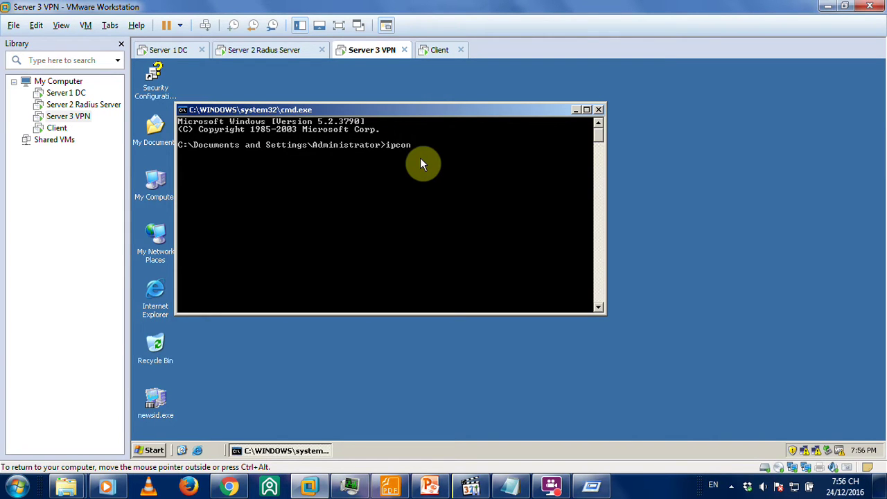
type("fig/all")
key("Return")
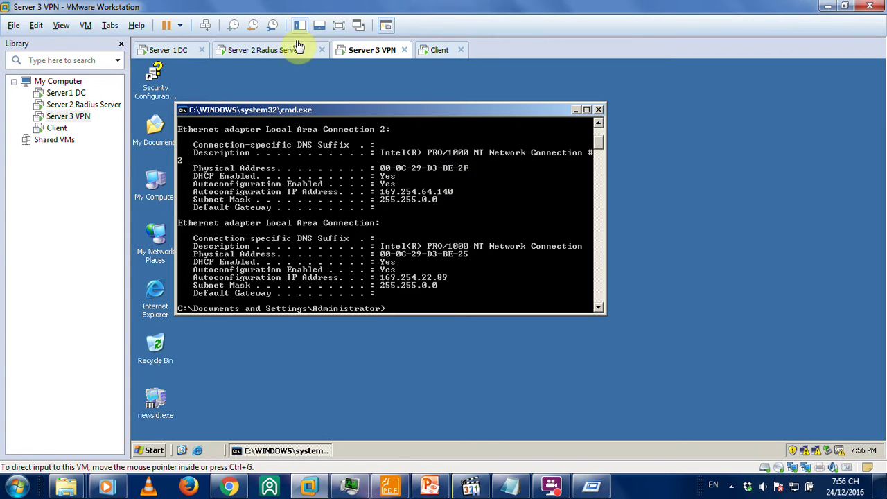
left_click(277, 50)
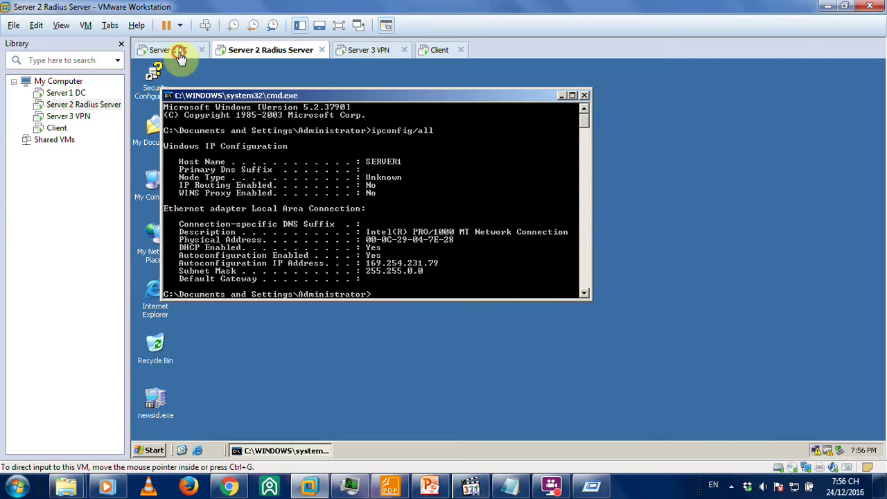
left_click(175, 51)
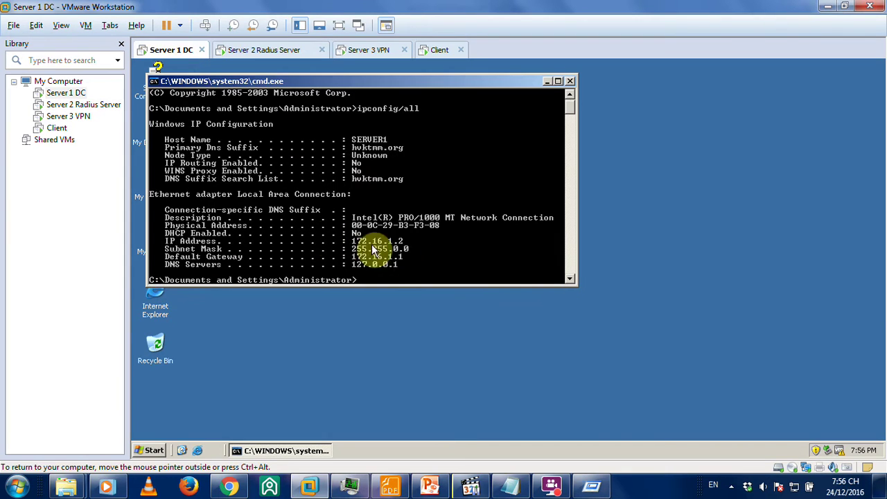
Close the DC's command prompt and check its network adapter's MAC address
left_click(569, 82)
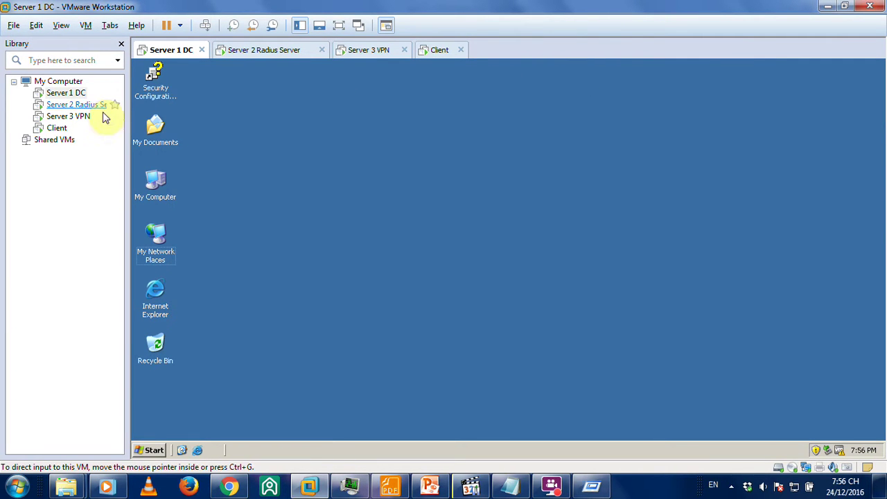
right_click(68, 93)
left_click(137, 319)
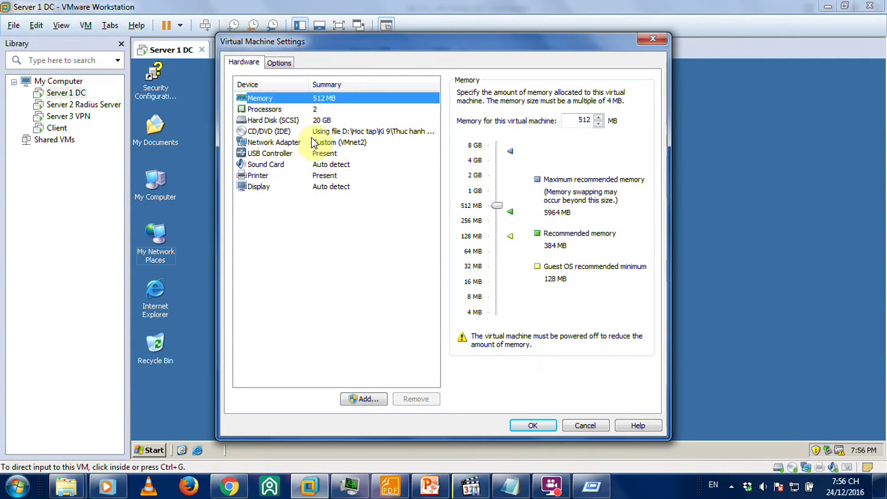
left_click(308, 142)
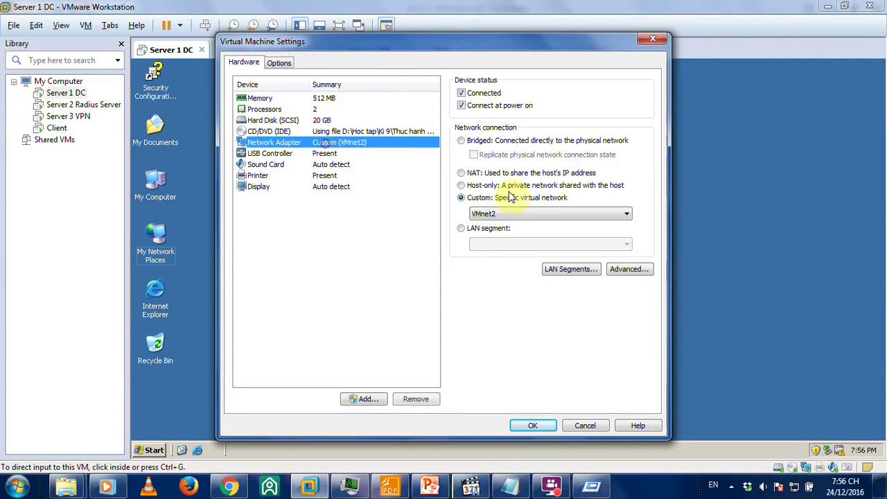
left_click(628, 271)
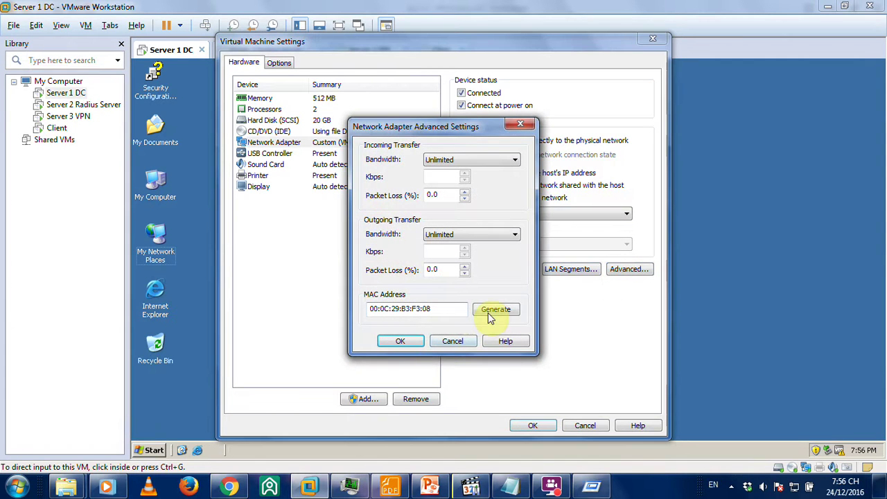
left_click(525, 122)
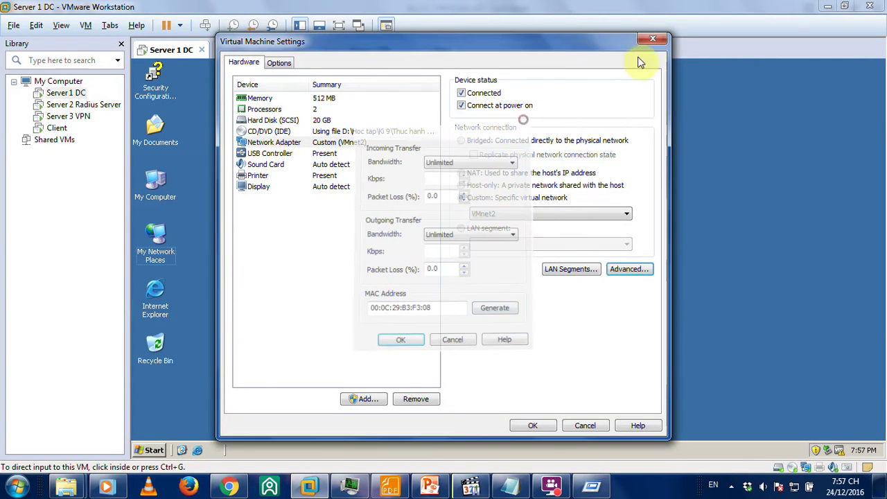
left_click(653, 38)
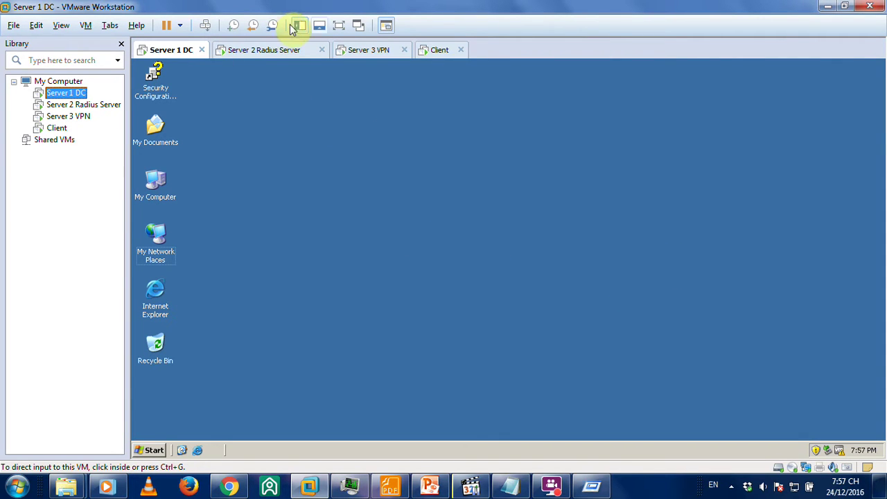
Bring up the VPN Radius lab diagram PDF in Foxit Reader
left_click(184, 27)
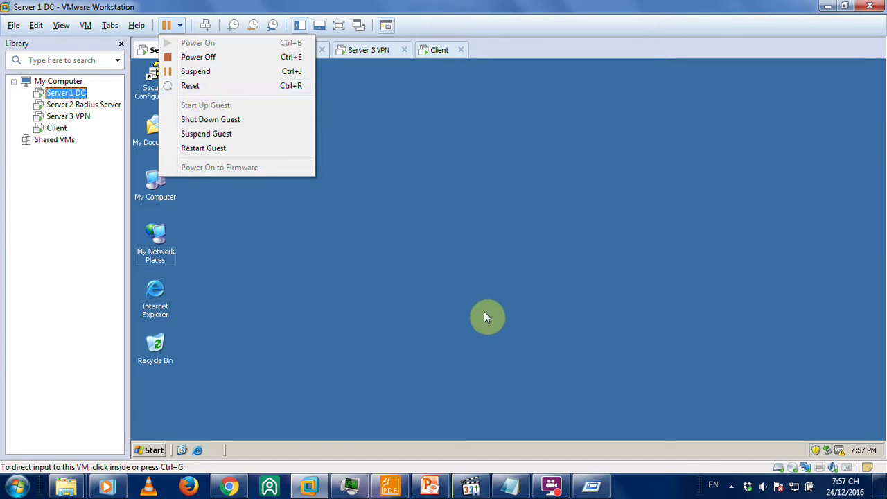
left_click(416, 256)
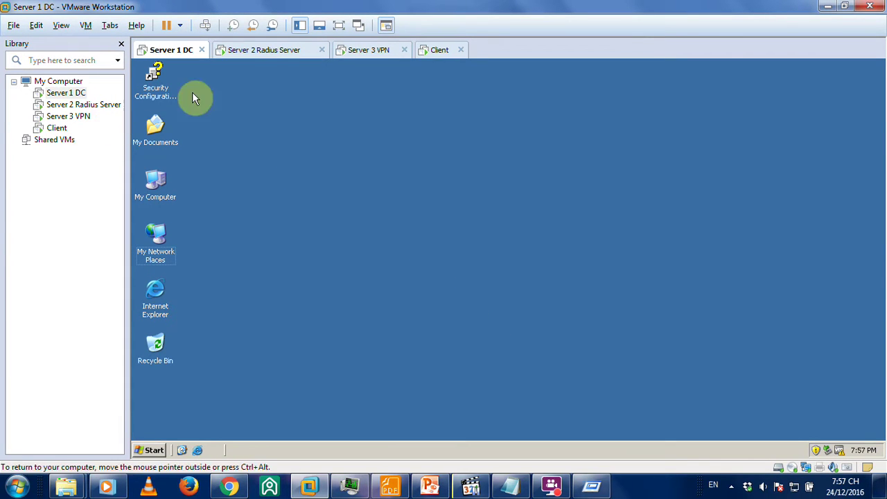
left_click(257, 52)
left_click(175, 52)
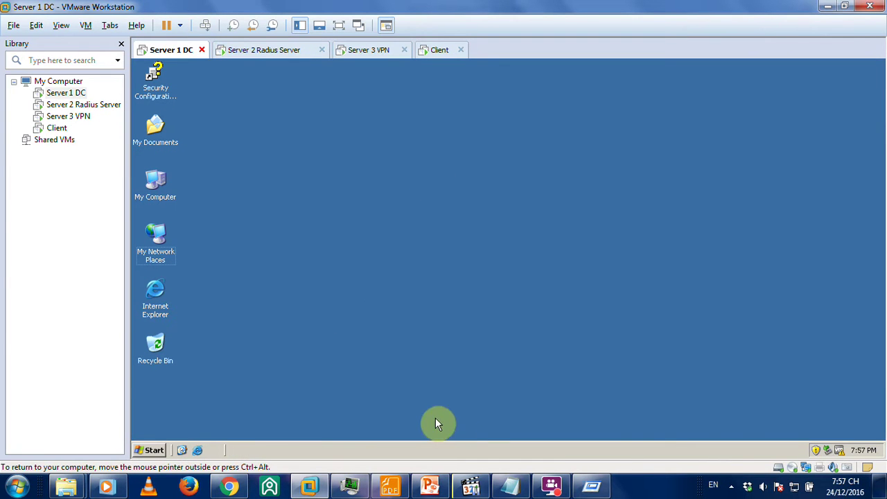
left_click(394, 487)
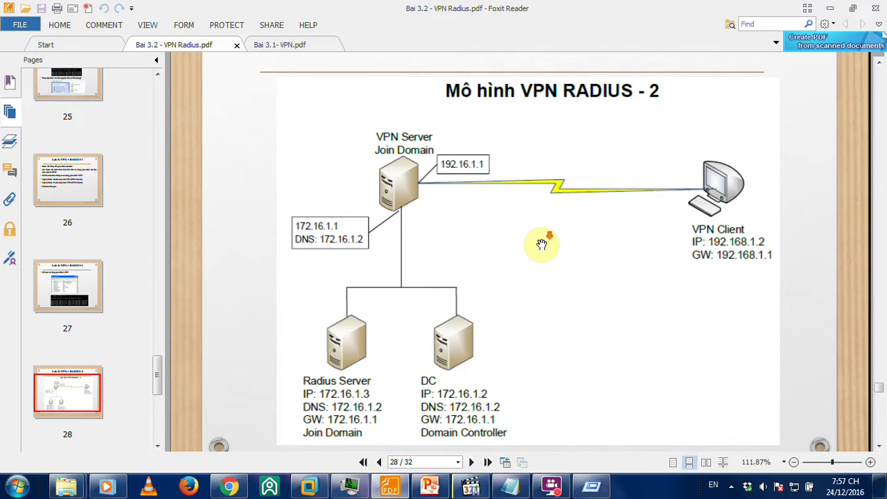
Review the diagram's Radius Server 172.16.1.3 and DC 172.16.1.2 addresses, then minimize Foxit
scroll(485, 319, "down", 3)
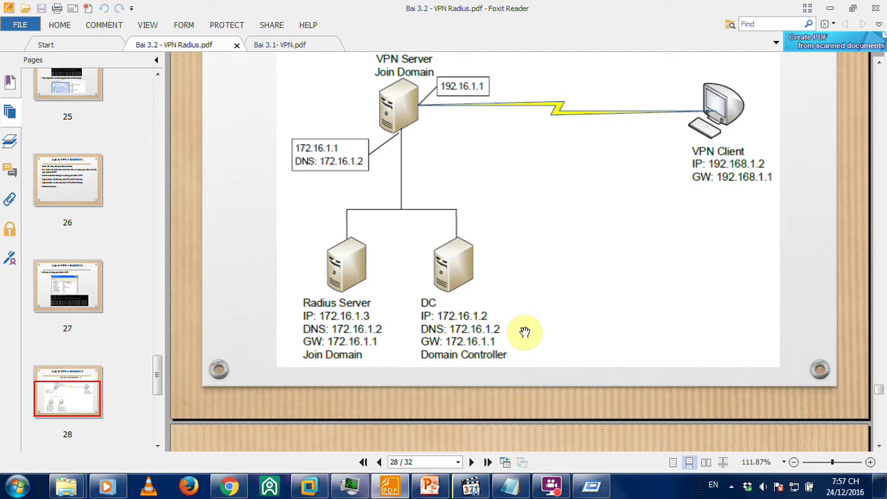
left_click(835, 7)
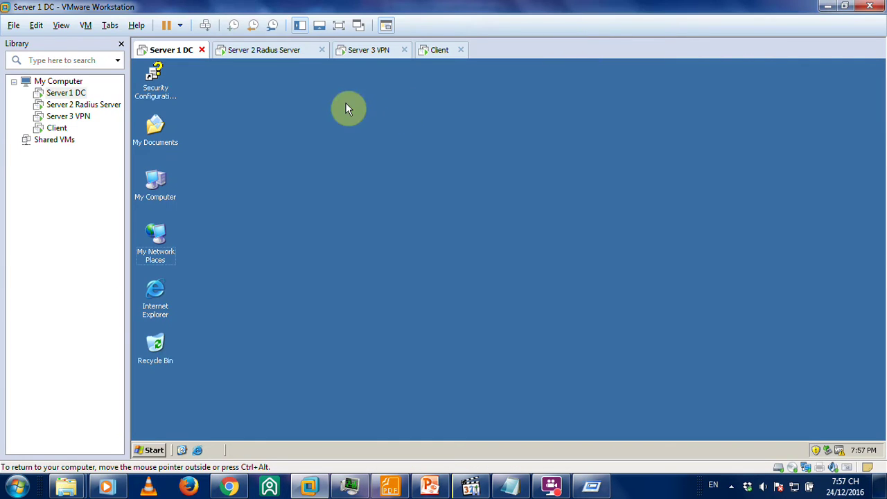
Change the DC's preferred DNS from 127.0.0.1 to 172.16.1.2, then close Server 2's command prompt
right_click(157, 235)
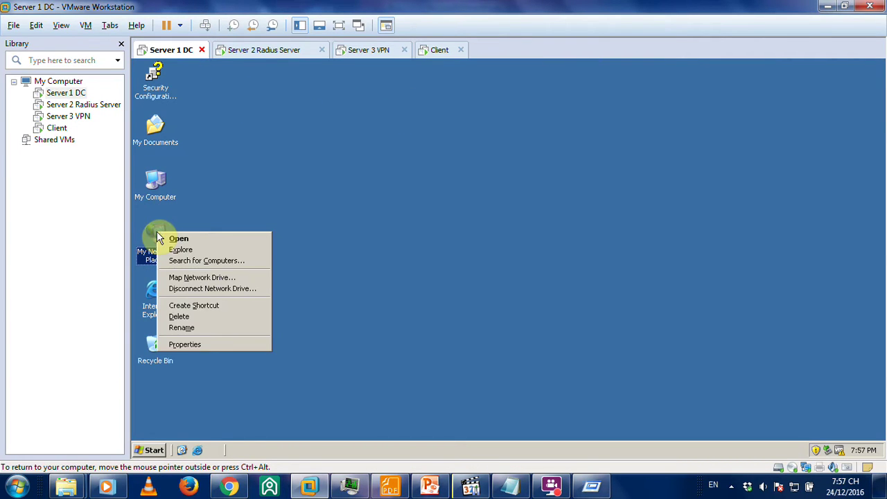
left_click(197, 347)
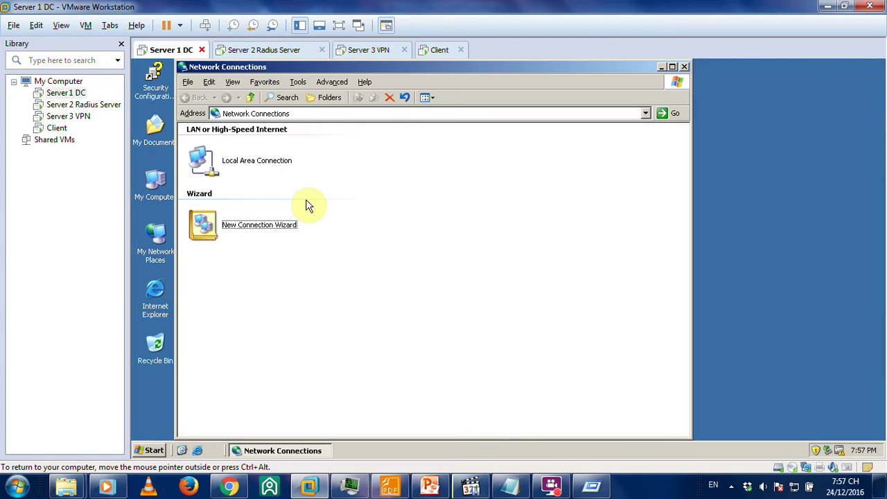
left_click(247, 172)
right_click(246, 164)
left_click(281, 267)
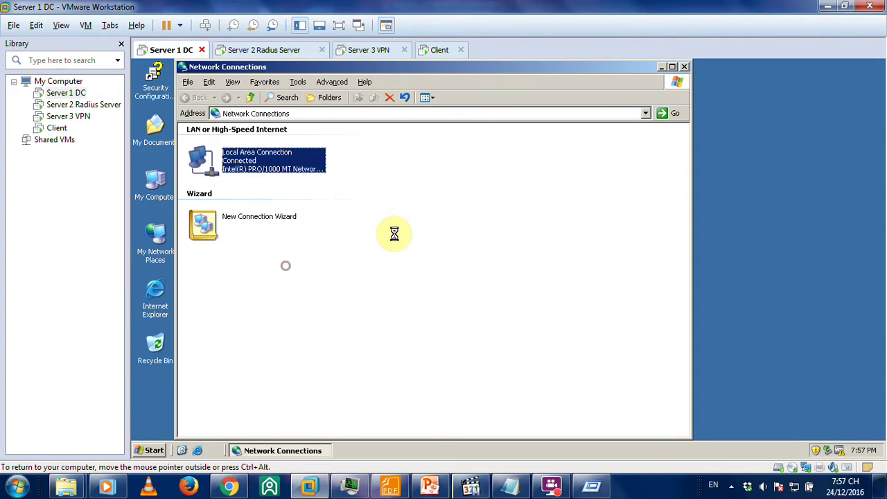
double_click(318, 259)
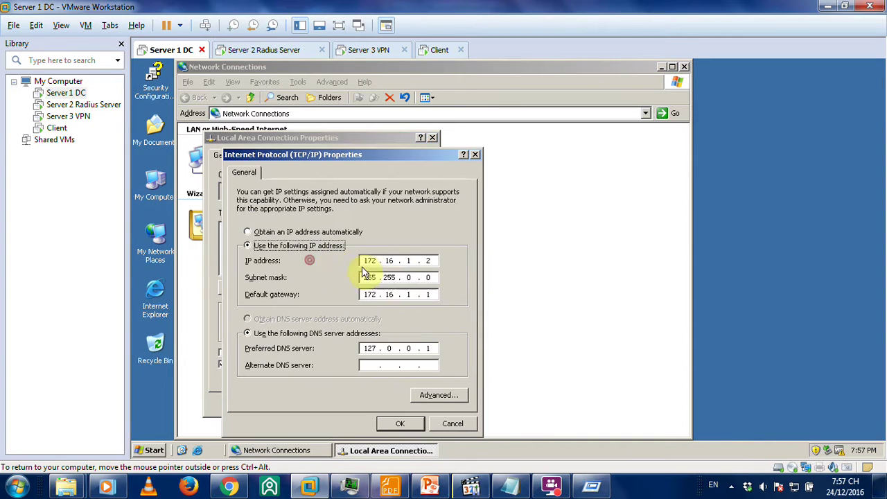
left_click_drag(365, 349, 396, 351)
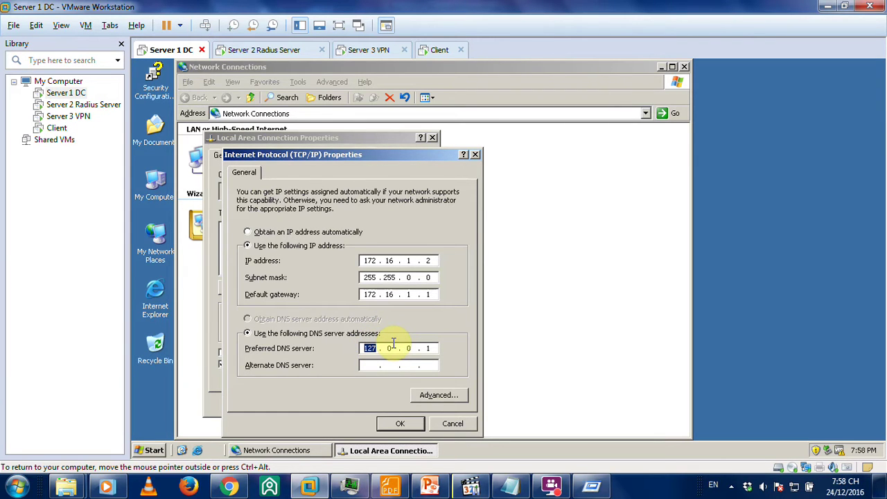
type("172 . 16 . 1 . 2")
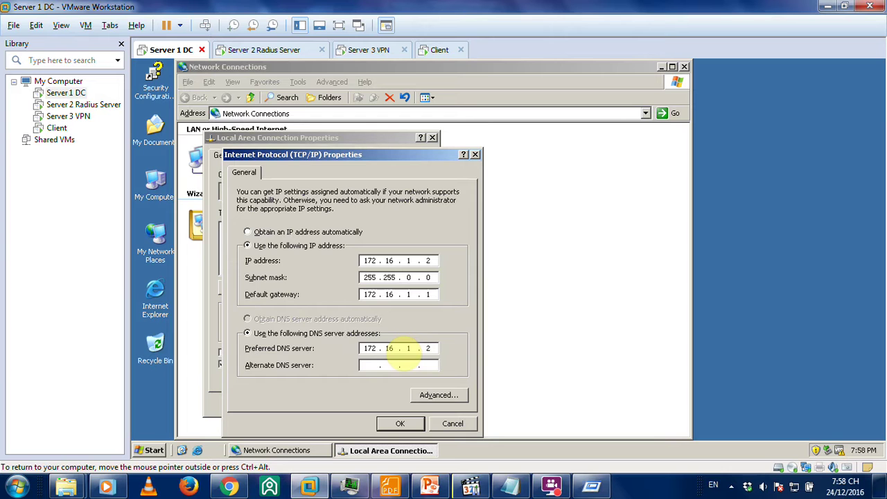
left_click(400, 423)
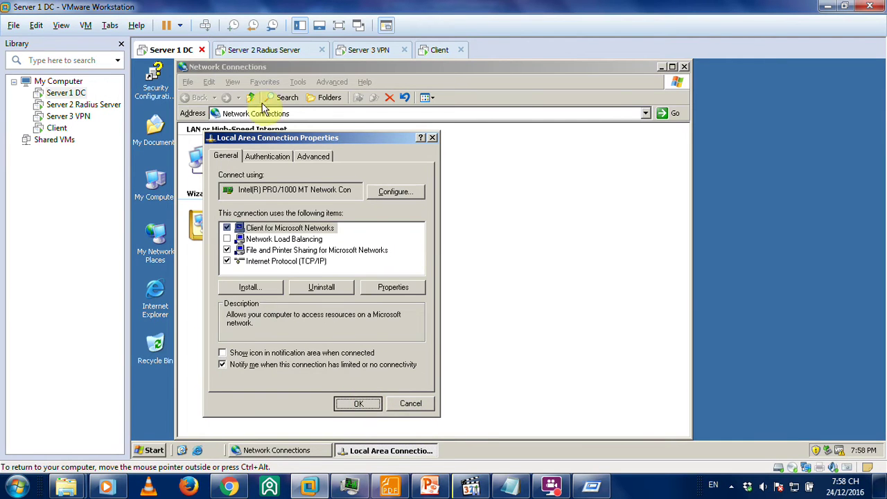
left_click(263, 50)
left_click(585, 92)
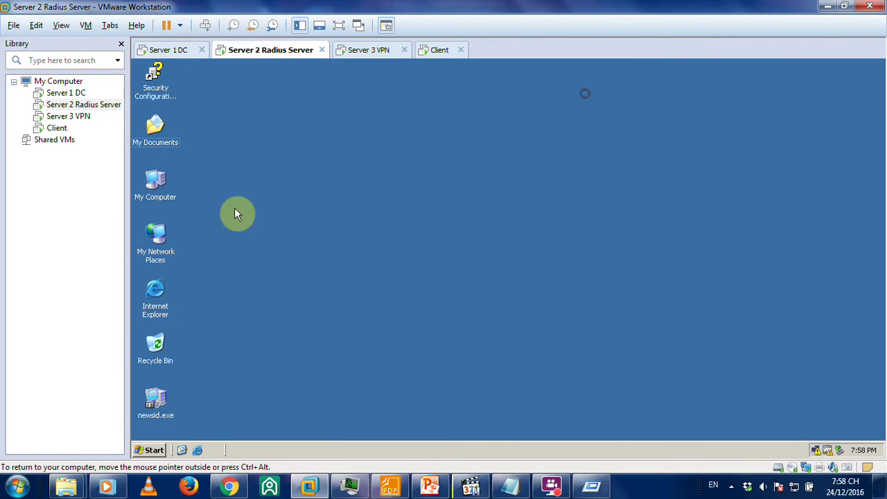
Open the Radius Server's Local Area Connection TCP/IP properties, glancing at the lab diagram
right_click(157, 236)
left_click(174, 349)
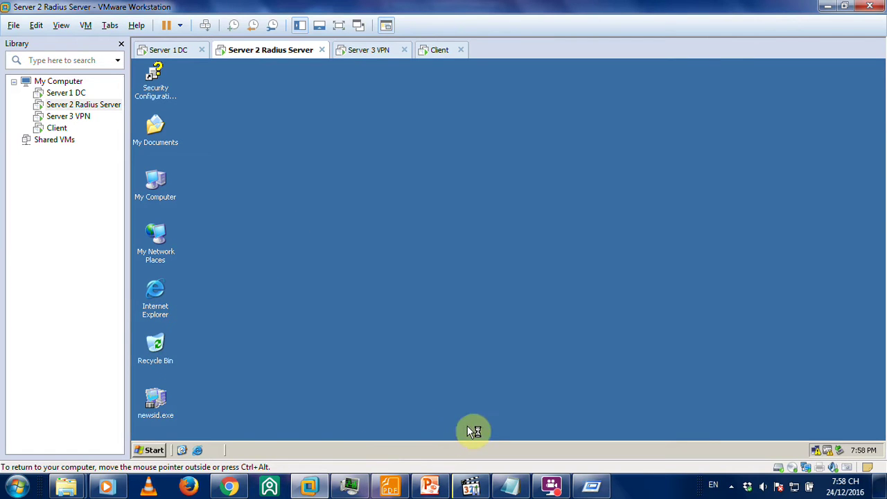
left_click(388, 487)
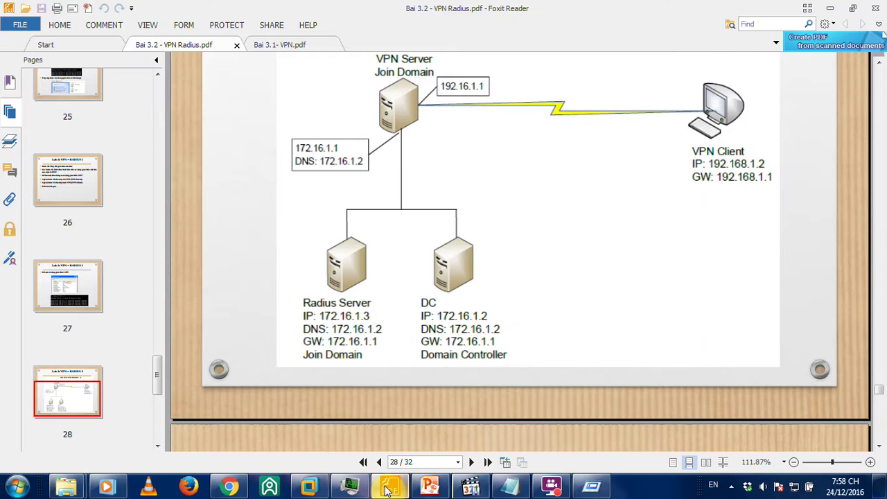
left_click(388, 487)
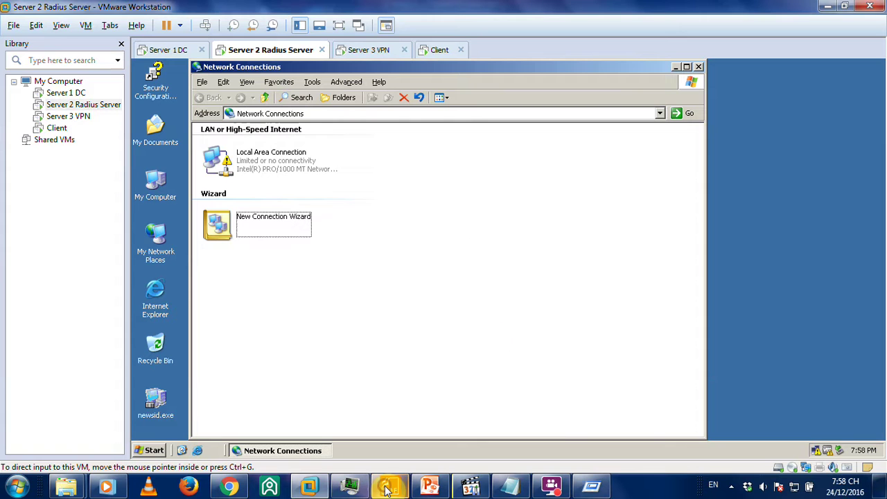
right_click(270, 158)
left_click(305, 261)
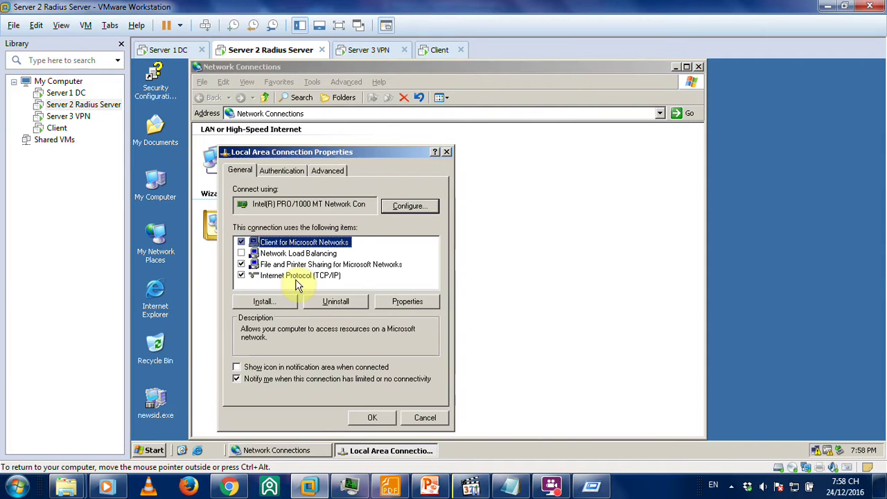
double_click(298, 278)
Assign static IP 172.16.1.3/255.255.0.0, gateway 172.16.1.1 and DNS 172.16.1.2
left_click(306, 245)
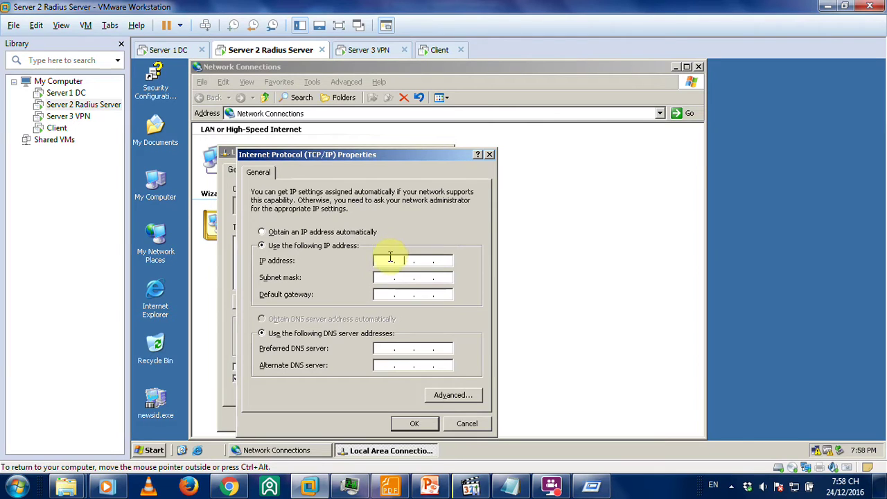
left_click(388, 260)
type("172.16.1.3")
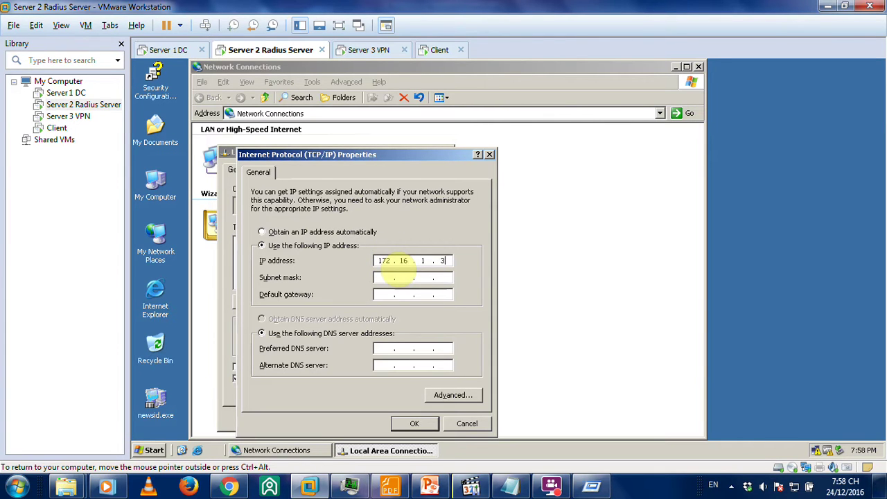
left_click(384, 296)
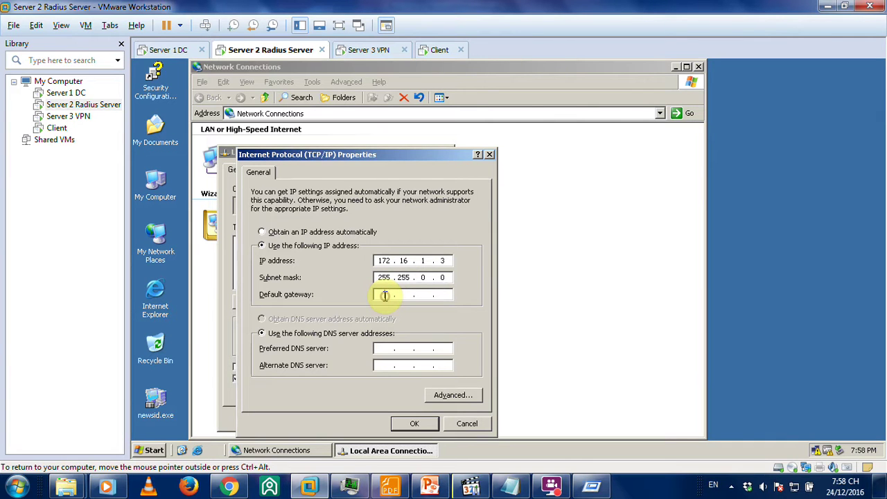
type("172 . 16 . 1 . 1")
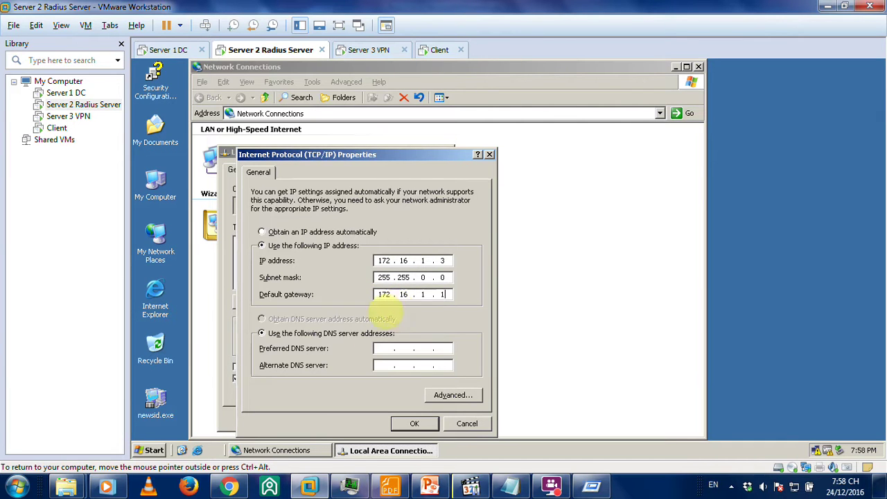
left_click(386, 348)
type("1")
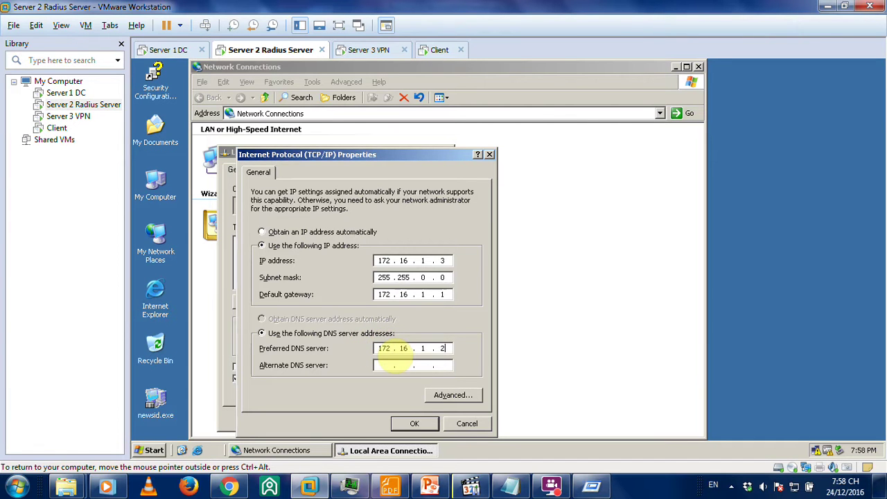
left_click(409, 422)
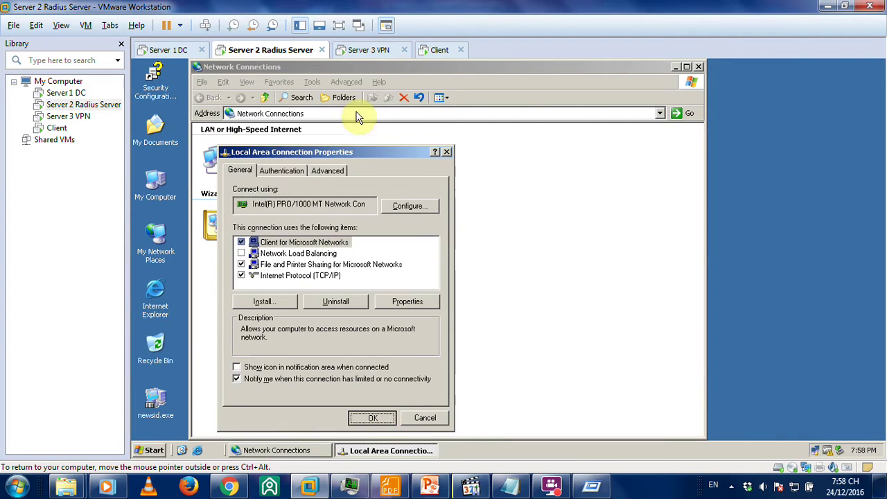
left_click(375, 48)
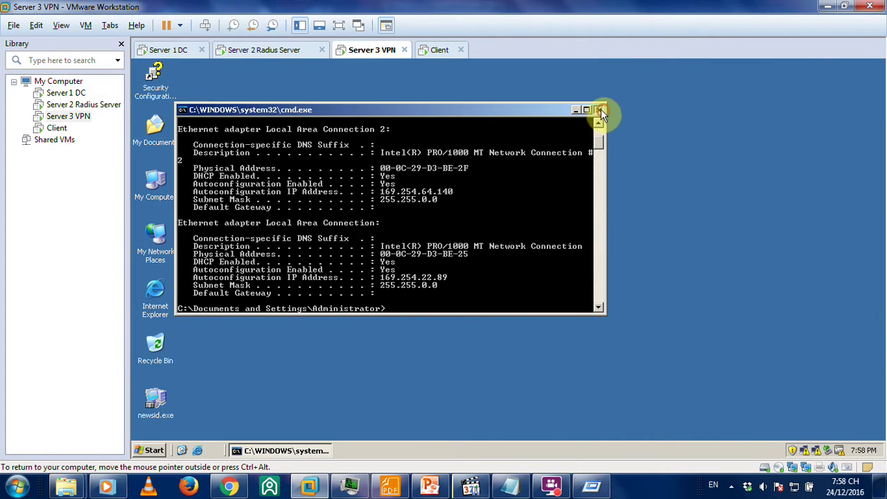
Close the command prompt and open Server 3 VPN's network connections list
left_click(601, 111)
right_click(153, 184)
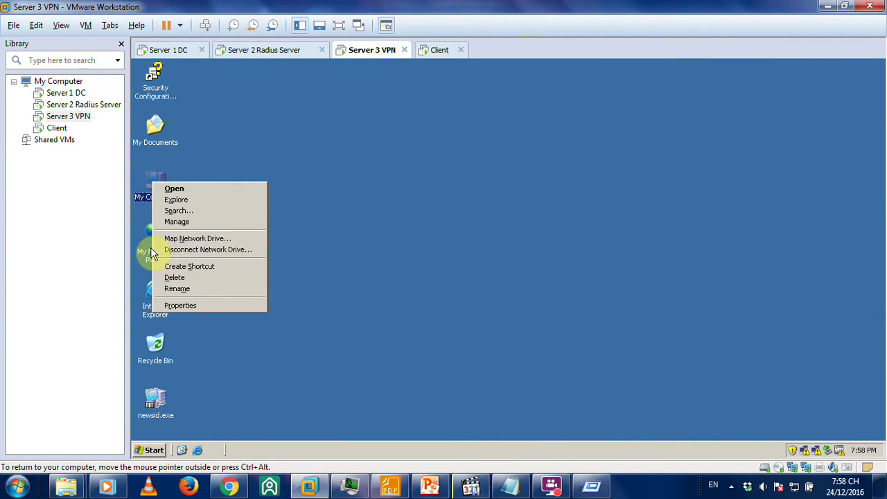
right_click(152, 253)
left_click(185, 353)
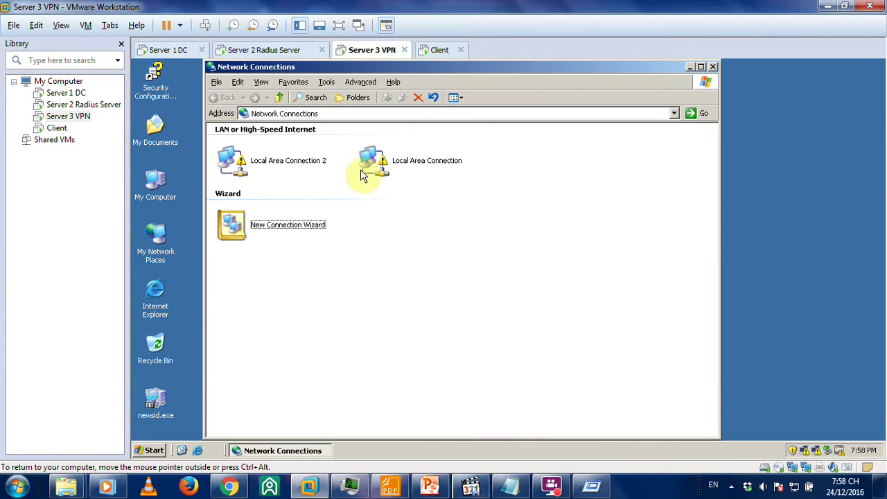
Rename Local Area Connection to LAN and Local Area Connection 2 to Internet
left_click(399, 170)
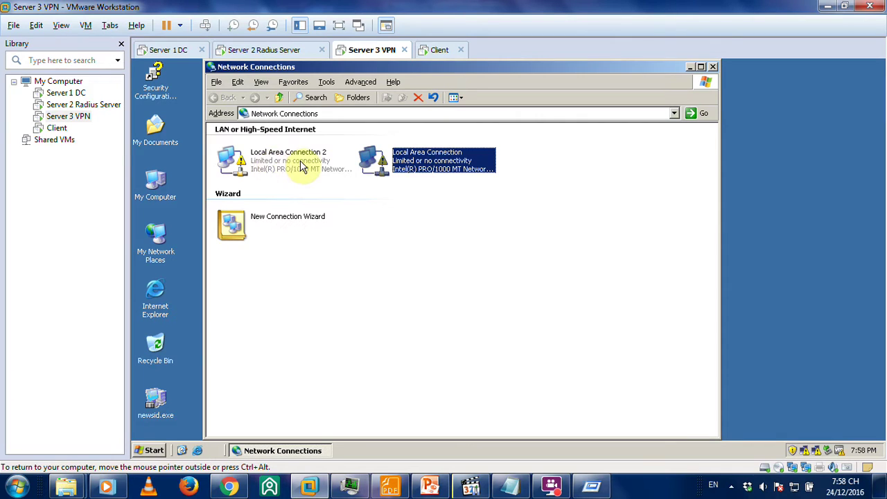
left_click(454, 157)
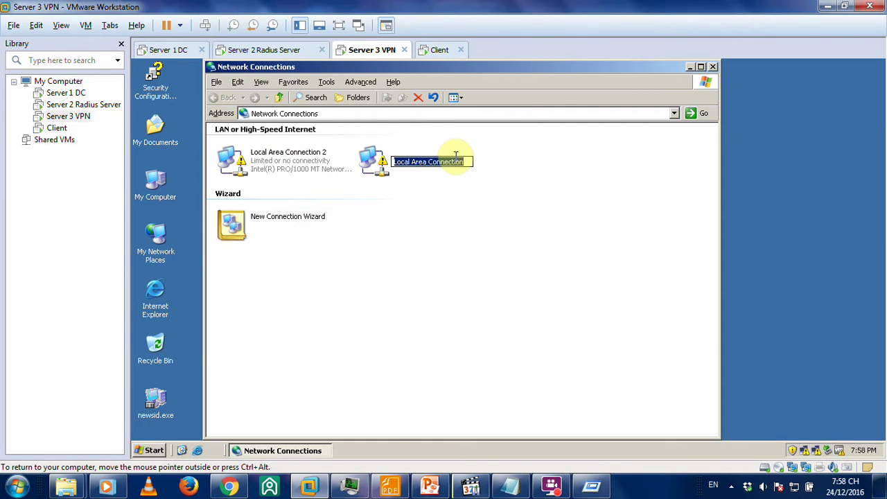
type("LAN")
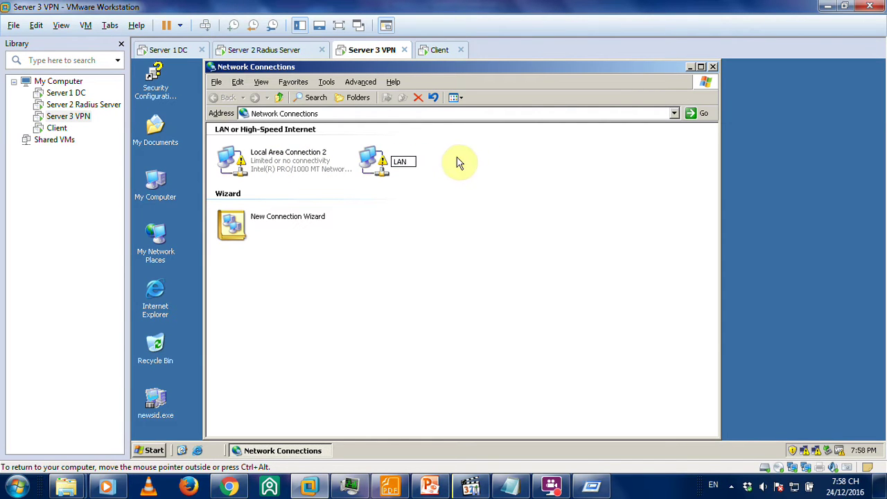
left_click(291, 175)
left_click(292, 173)
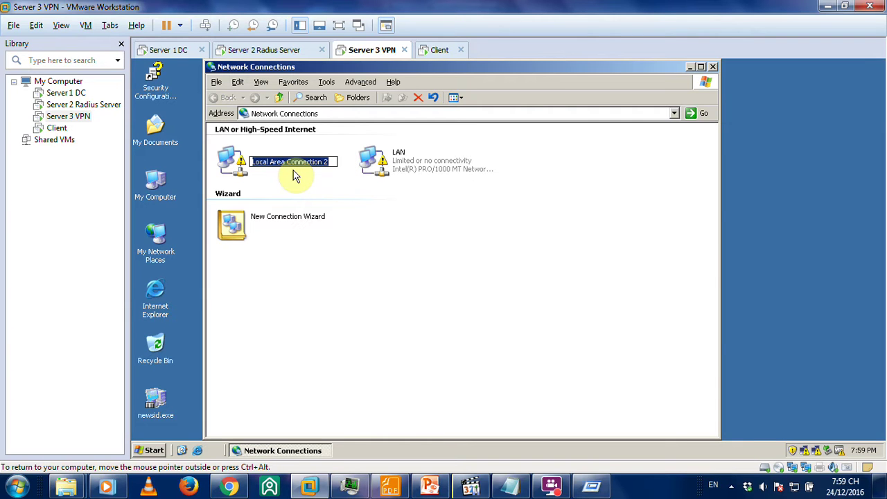
type("Internet")
key("Return")
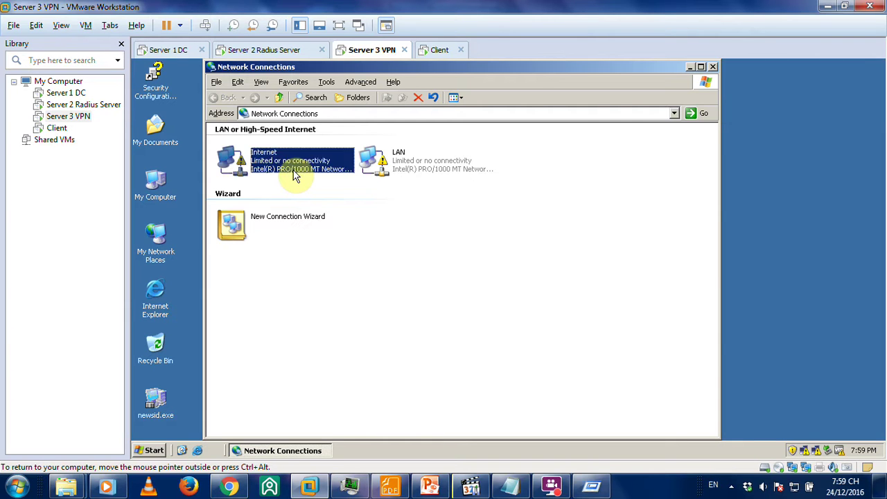
Switch the LAN connection's TCP/IP settings to a manually assigned IP address
right_click(438, 160)
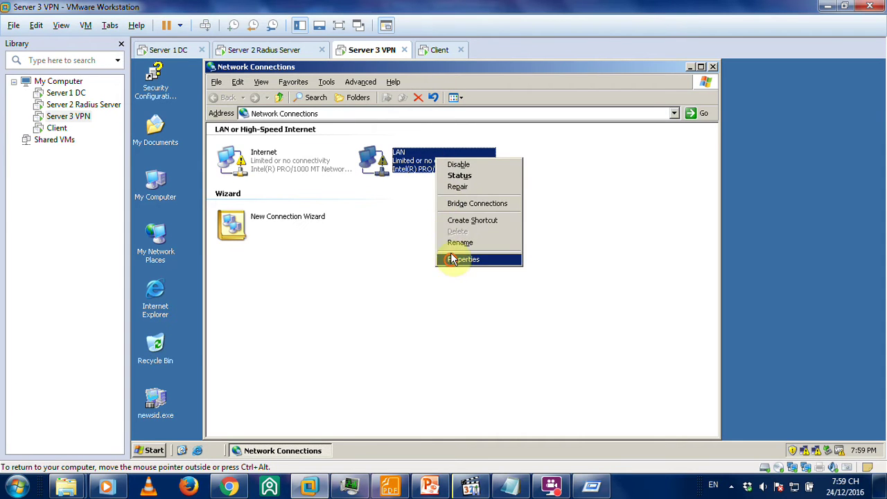
left_click(451, 259)
left_click(246, 204)
double_click(248, 205)
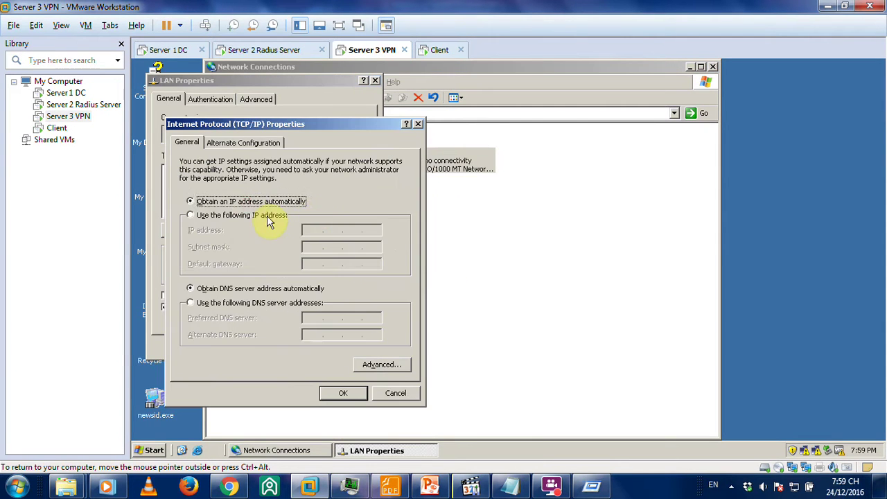
key("Down")
left_click(315, 231)
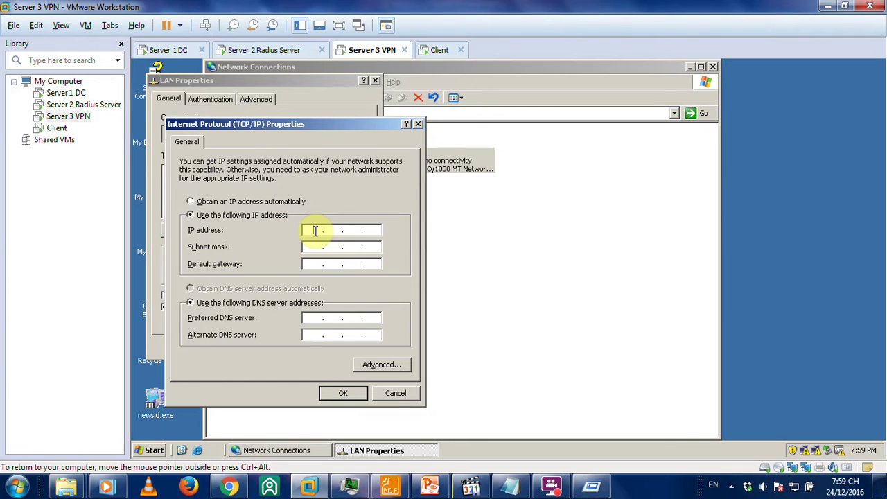
Give the LAN connection IP 172.16.1.1, the default mask and preferred DNS 172.16.1.2
left_click(314, 230)
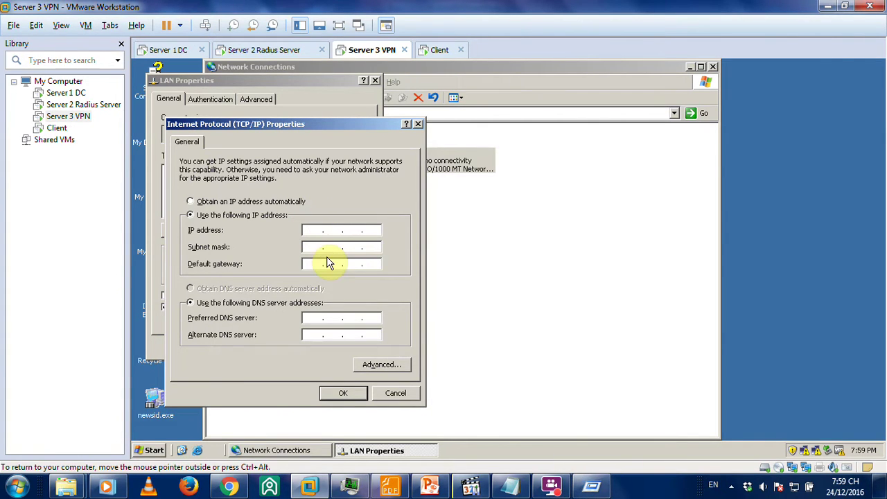
left_click(315, 231)
type("17")
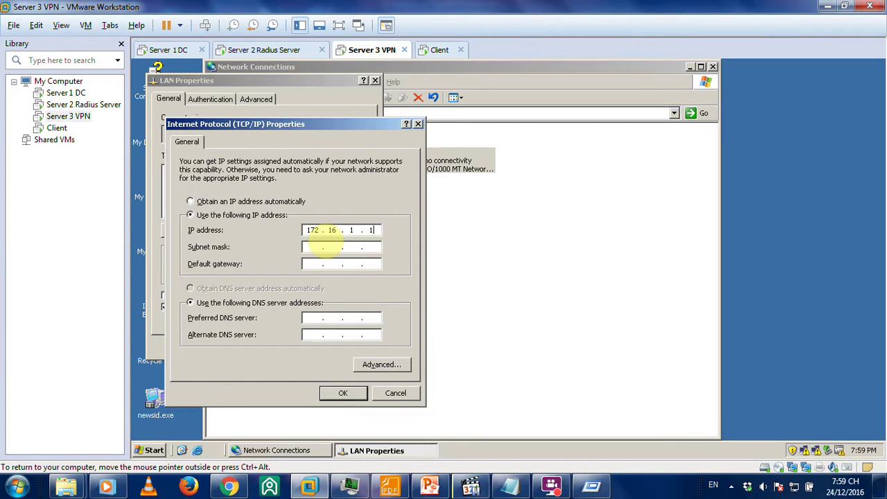
type("2 . 16 . 1 . 1")
left_click(312, 247)
left_click(313, 318)
type("172.16.1.")
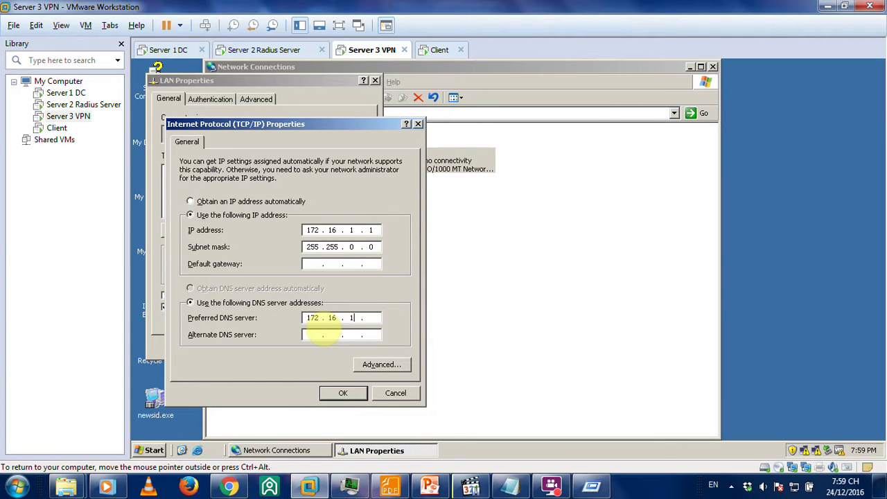
type("2")
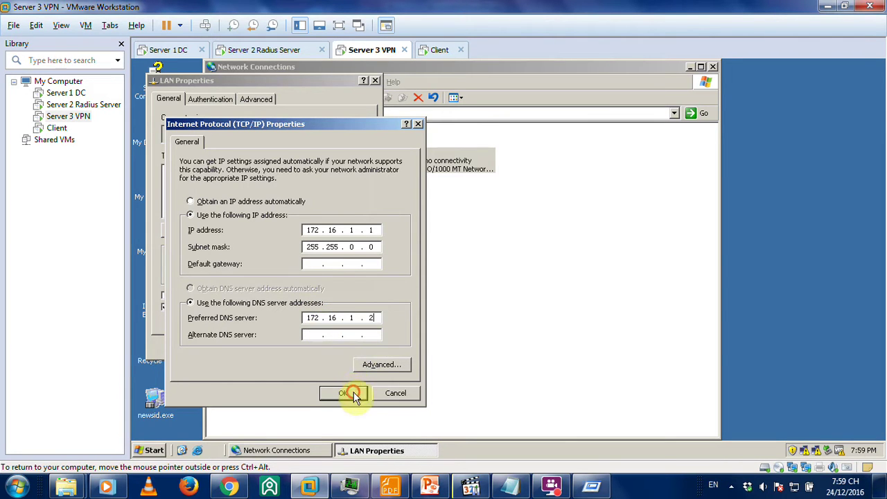
left_click(343, 393)
left_click(391, 487)
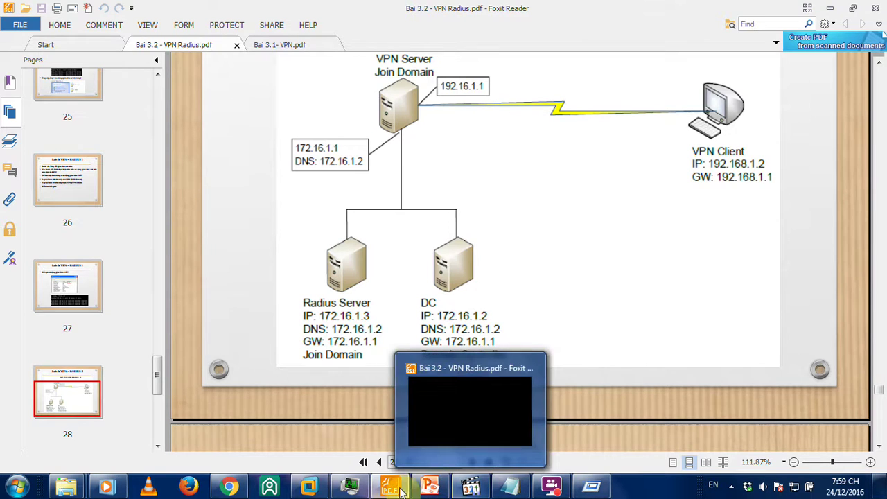
left_click(471, 487)
left_click(298, 349)
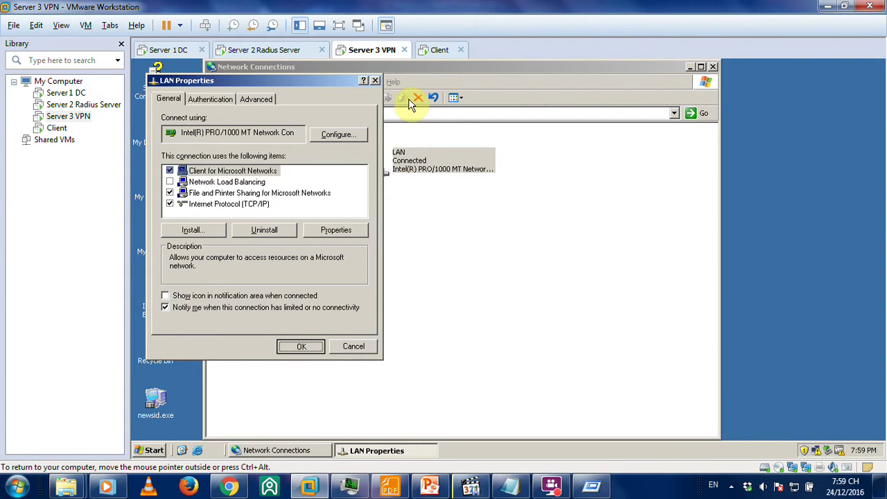
Give the Internet connection static IP 192.168.1.1, mask 255.255.255.0, then switch to the Client VM
right_click(298, 150)
left_click(326, 256)
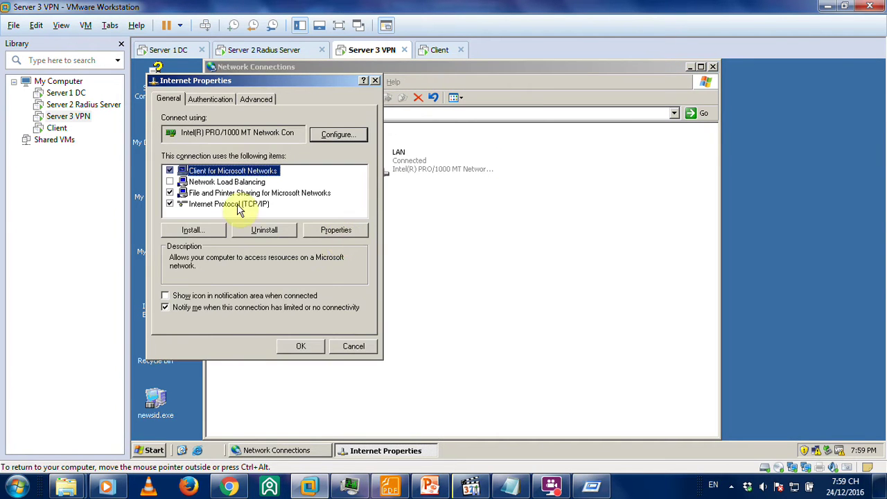
double_click(229, 203)
left_click(242, 215)
left_click(310, 231)
type("17")
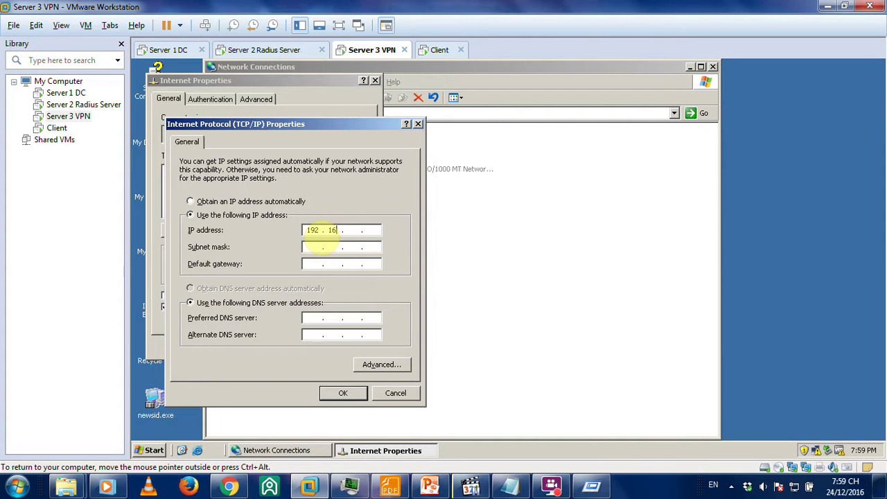
type("2.168.1.1")
left_click(313, 248)
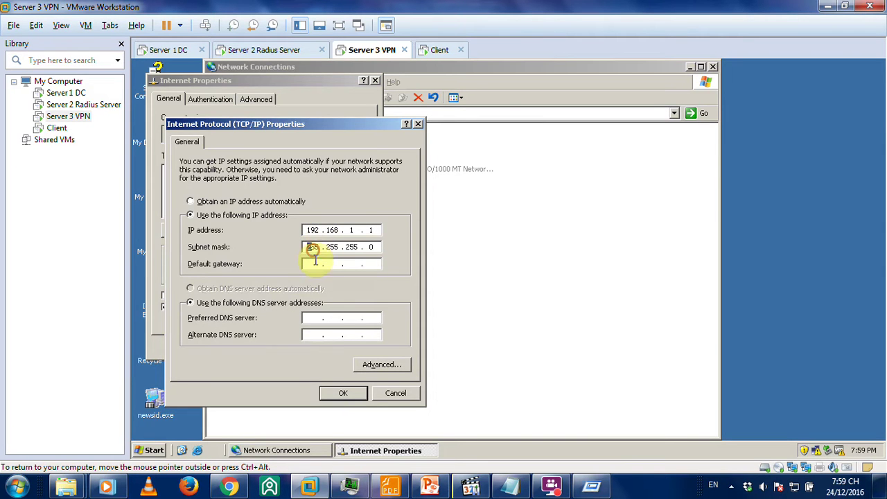
left_click(343, 393)
left_click(301, 346)
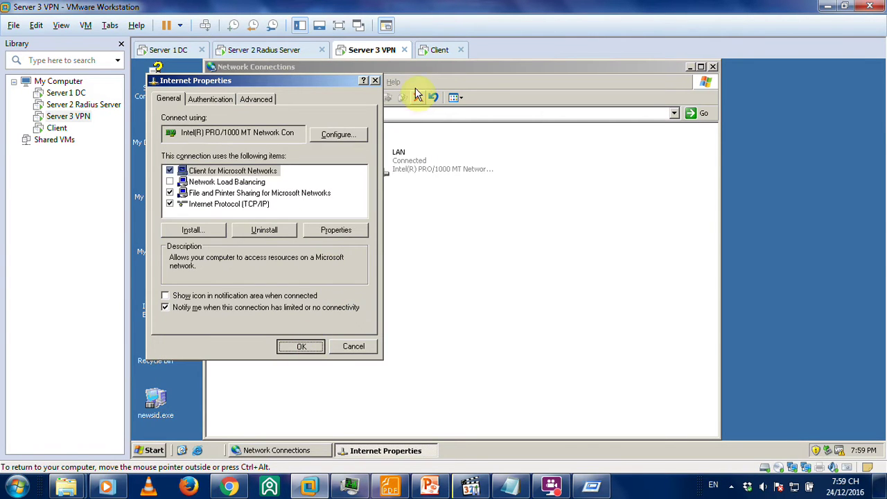
left_click(441, 49)
left_click(479, 106)
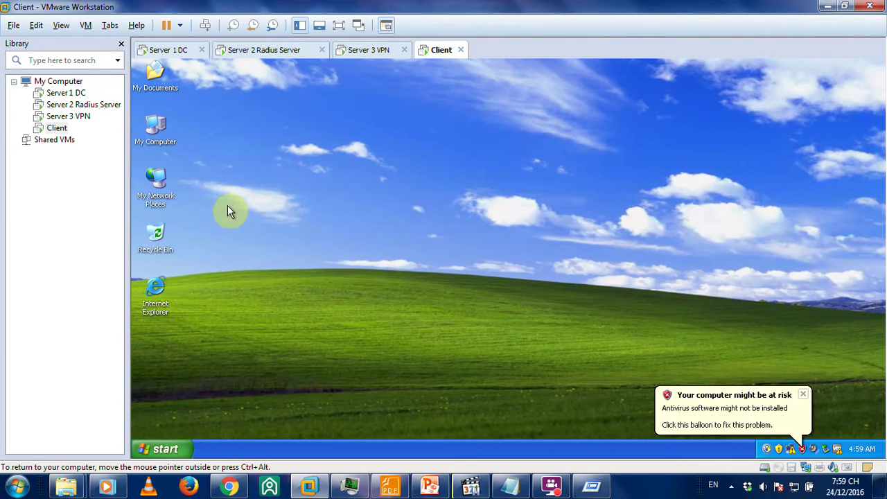
Switch the Client's Local Area Connection TCP/IP to a manually assigned address
left_click(170, 449)
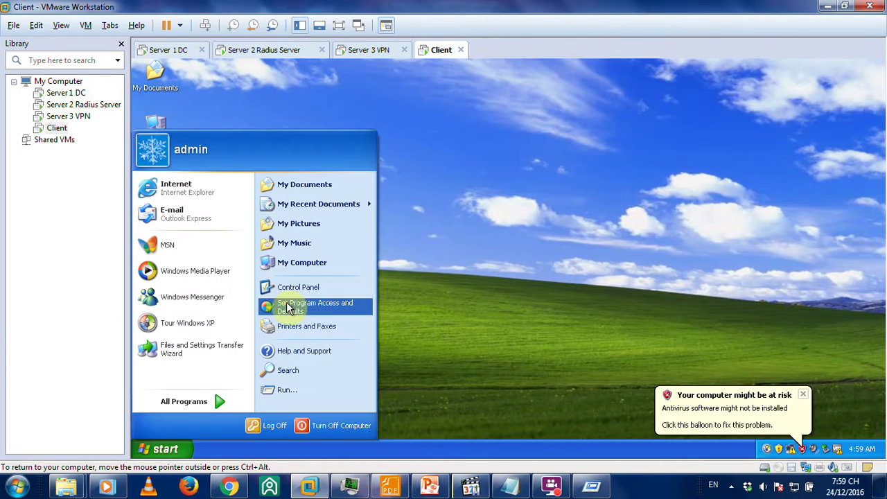
left_click(459, 196)
right_click(170, 188)
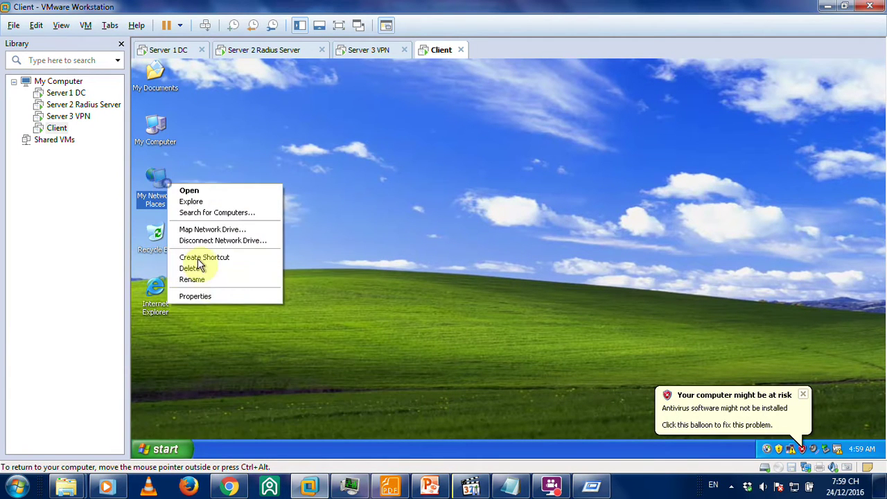
left_click(211, 293)
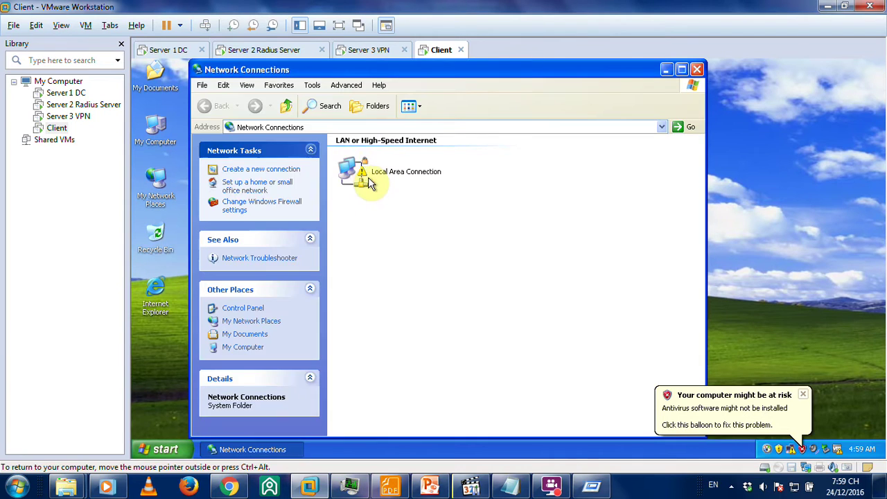
left_click(368, 179)
right_click(368, 179)
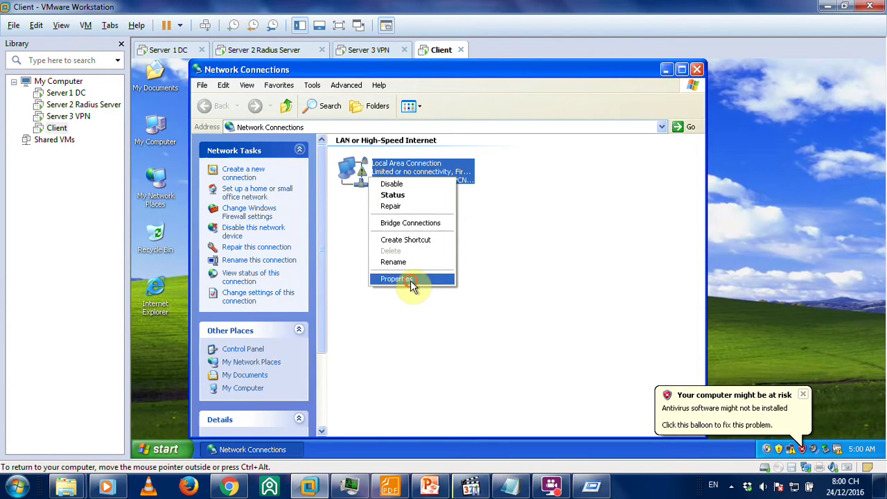
left_click(391, 278)
double_click(248, 215)
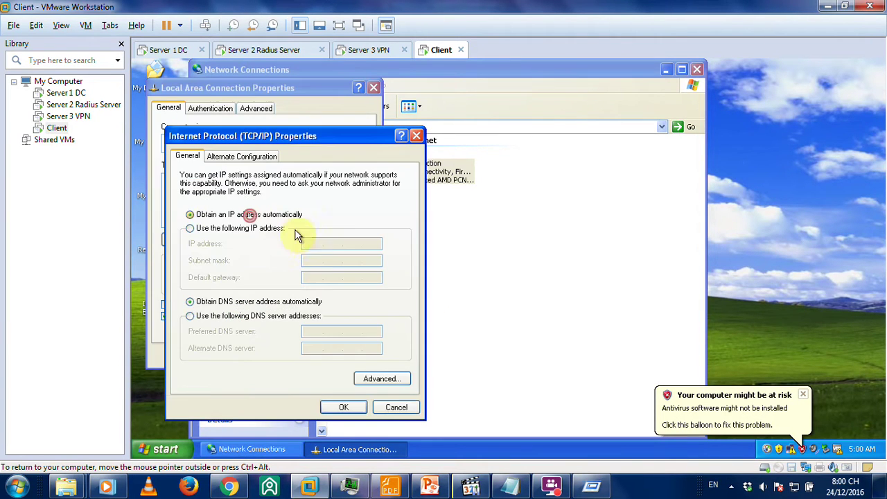
left_click(264, 234)
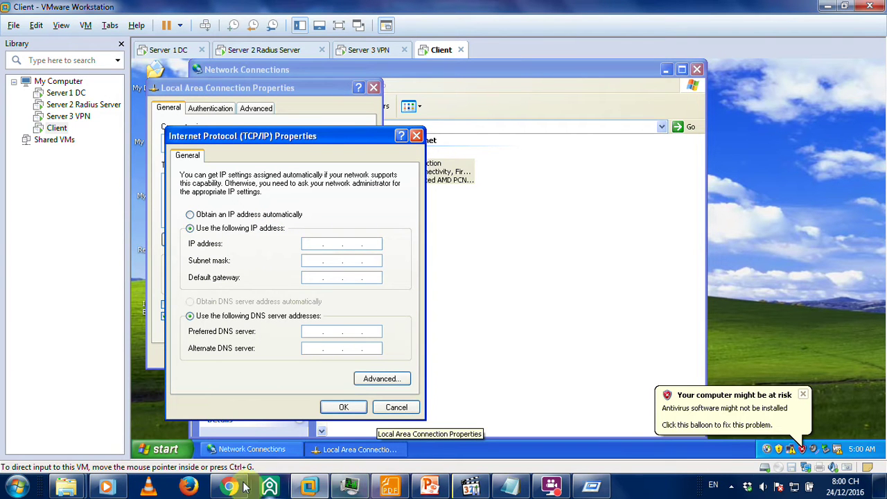
Enter IP 192.168.1.2, mask 255.255.255.0 and gateway 192.168.1.1, and save
left_click(392, 488)
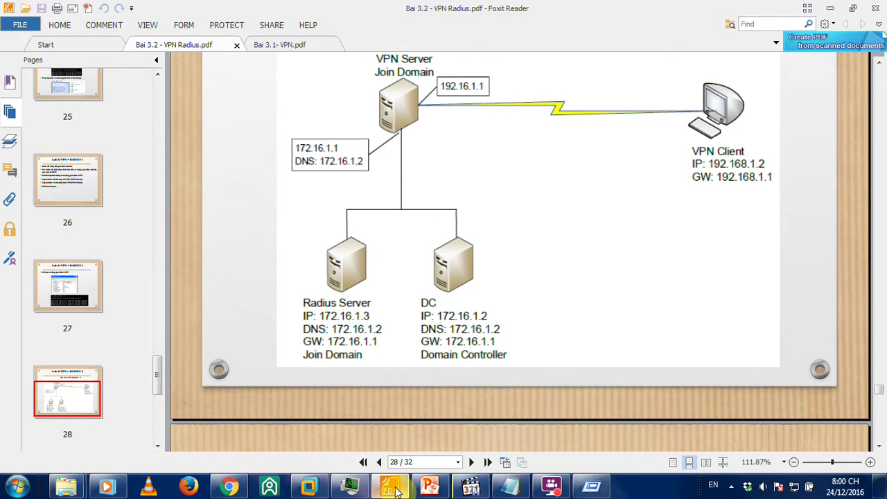
left_click(395, 490)
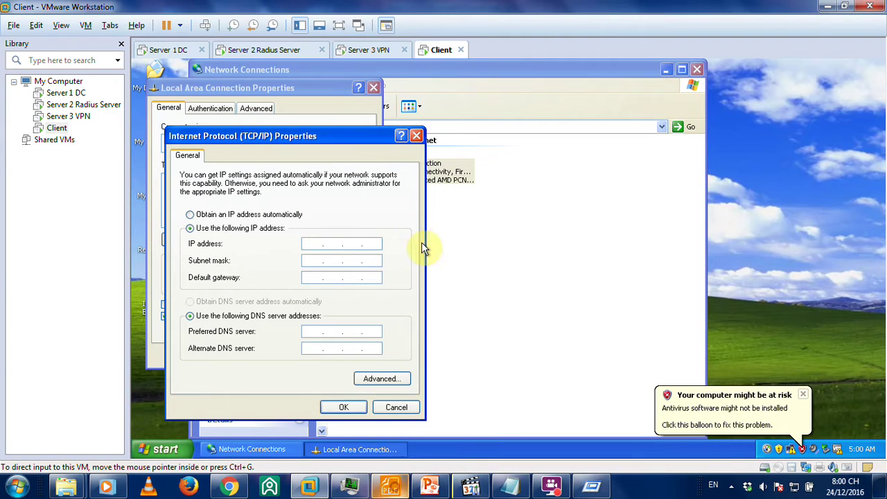
left_click(312, 244)
type("192.168.1.2")
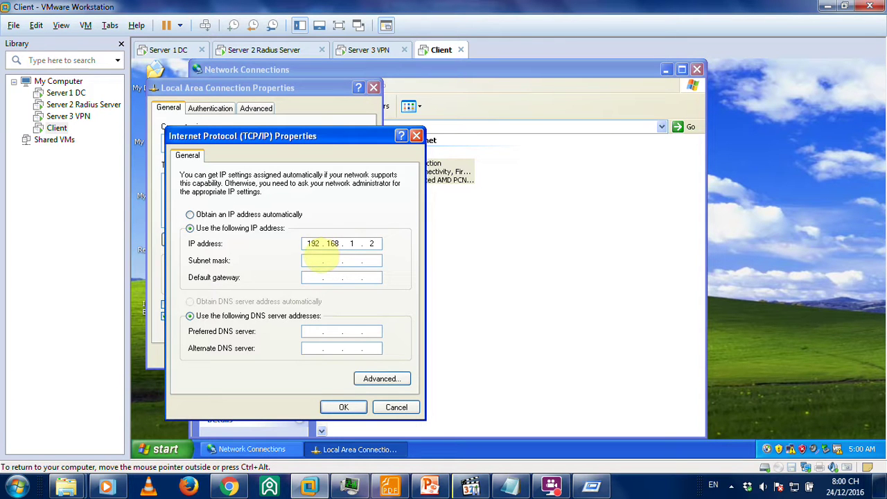
left_click(320, 260)
type("192.168.1.1")
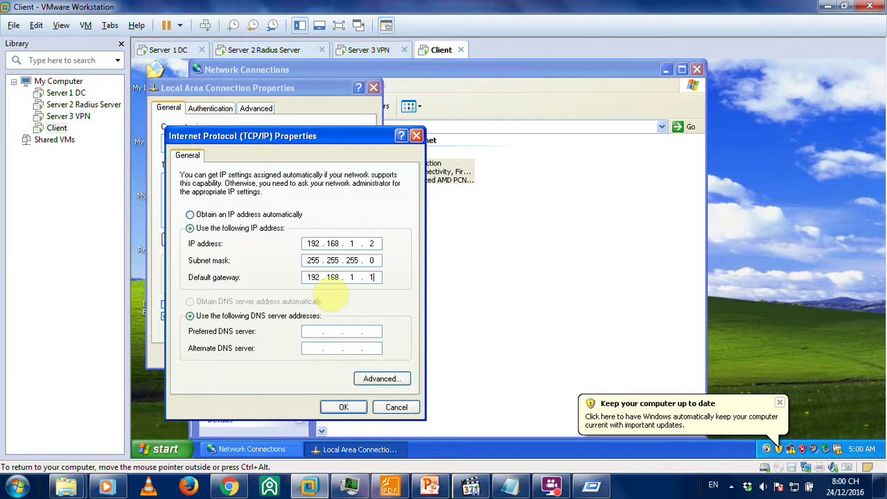
left_click(344, 407)
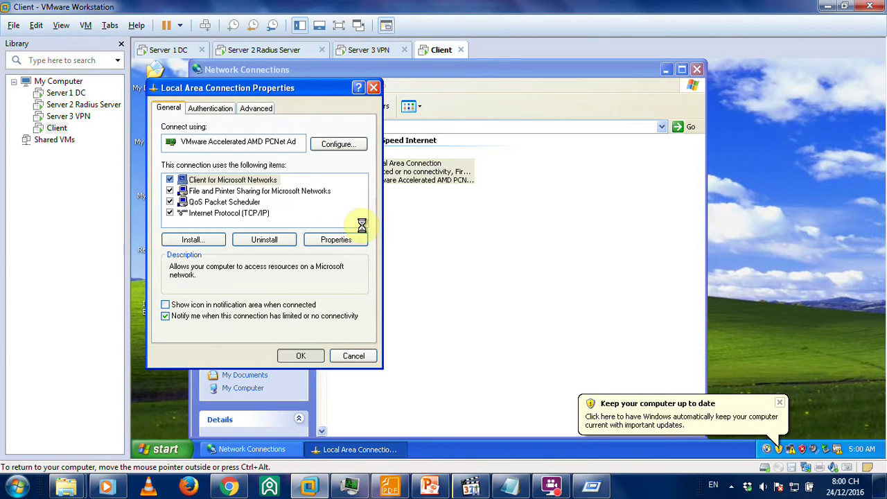
Turn Windows Firewall off on the Client, then return to Server 3 VPN
left_click(381, 49)
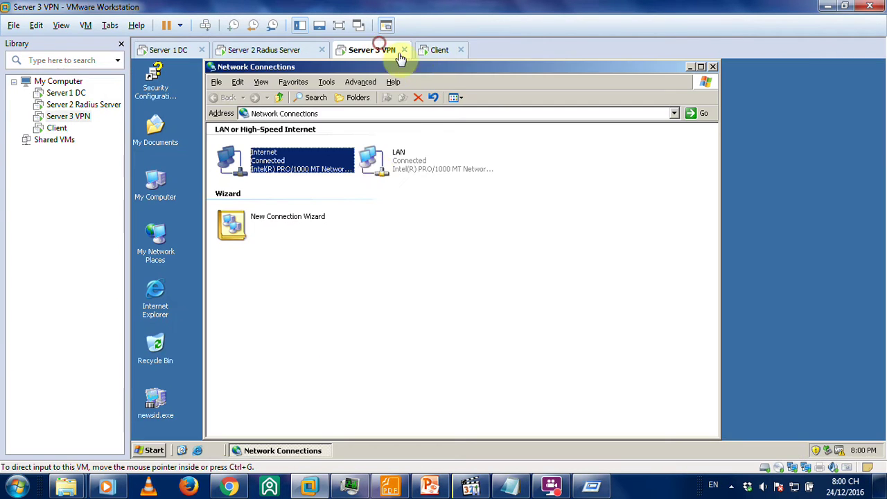
left_click(271, 49)
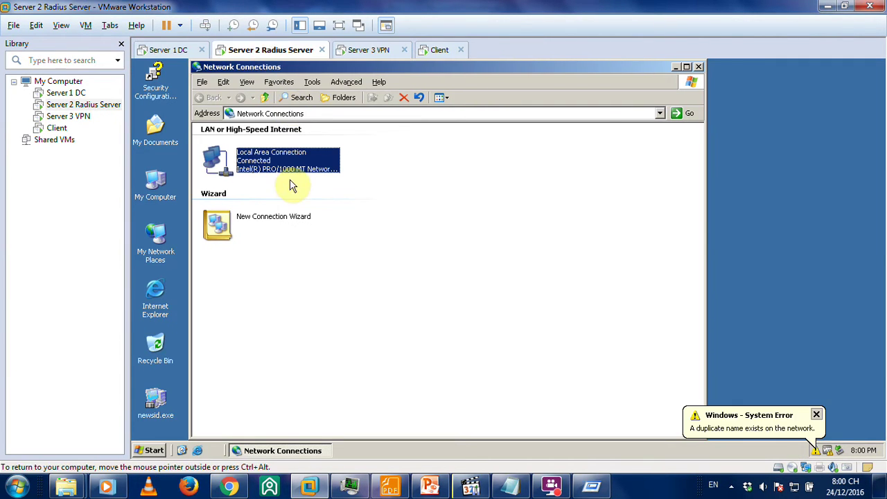
left_click(185, 50)
left_click(435, 51)
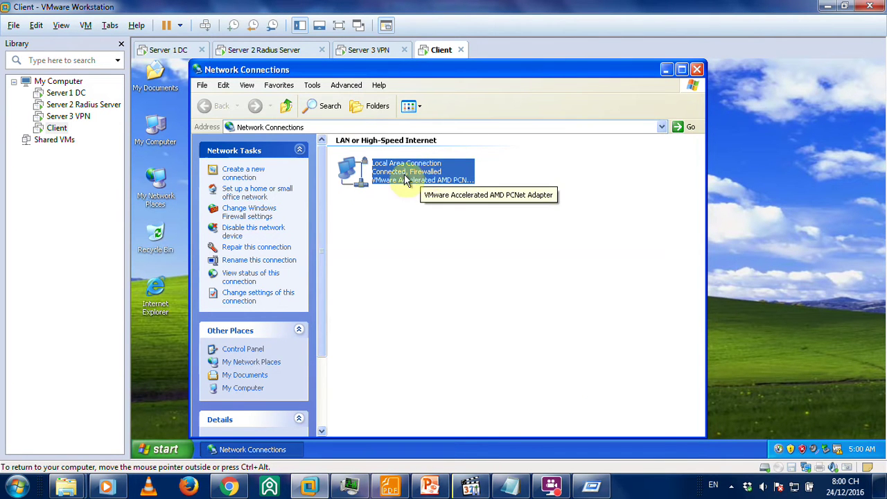
left_click(252, 210)
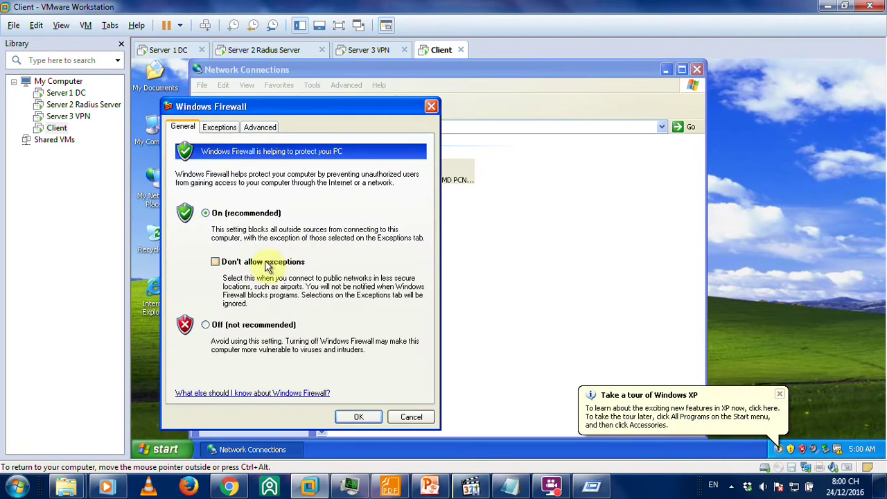
left_click(217, 326)
left_click(358, 416)
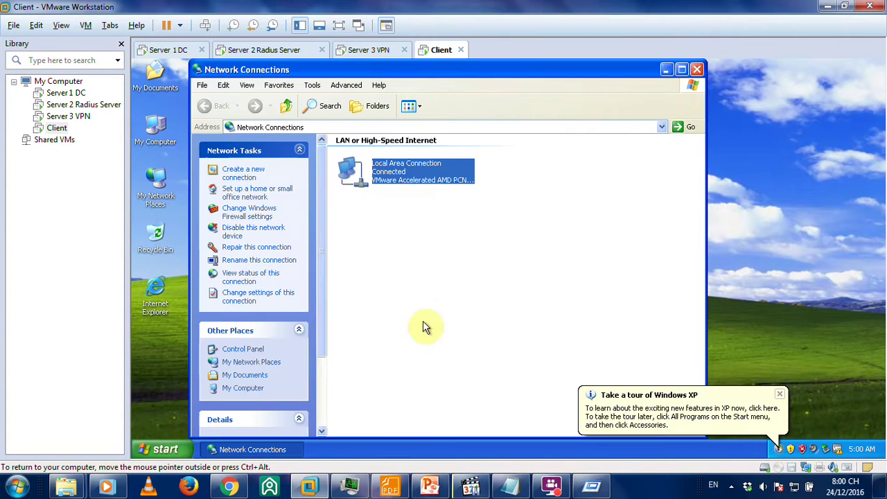
left_click(697, 70)
left_click(360, 51)
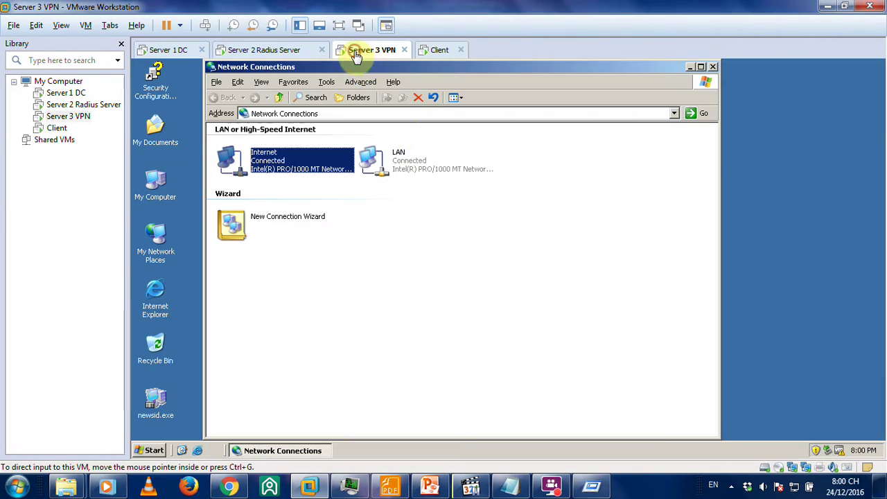
From a command prompt on Server 3 VPN, ping the DC at 172.16.1.2
left_click(713, 68)
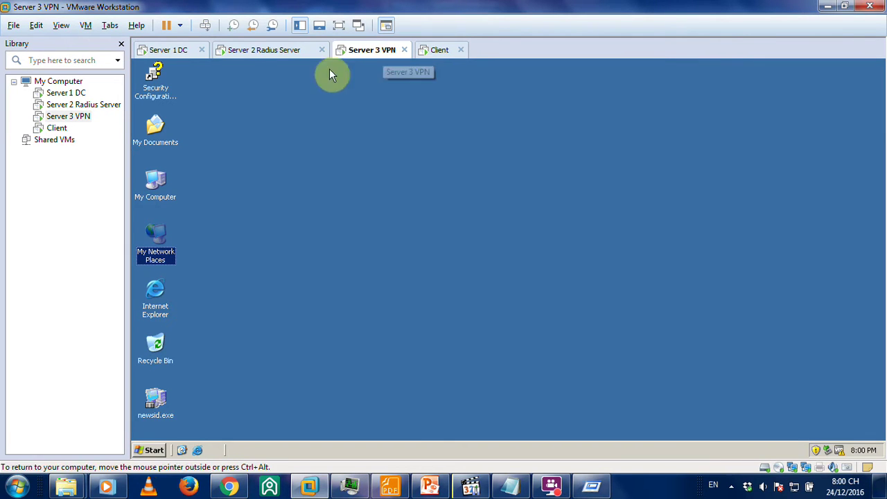
key("super+r")
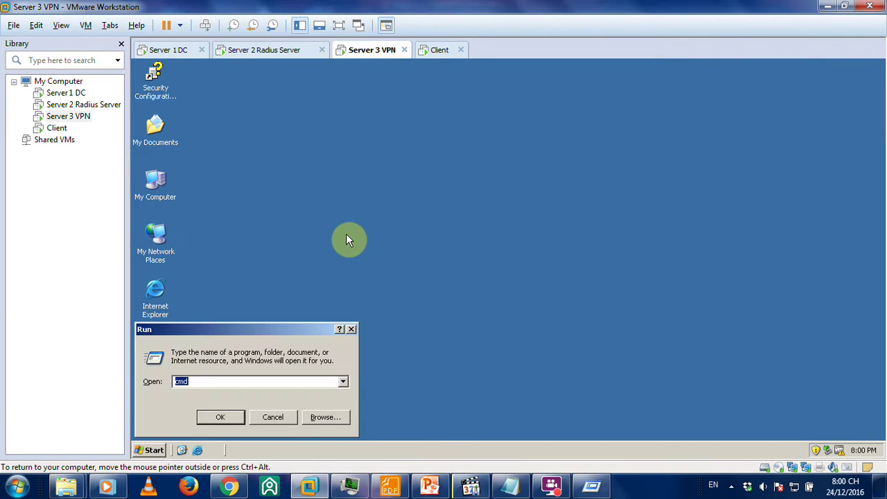
key("Return")
type("p")
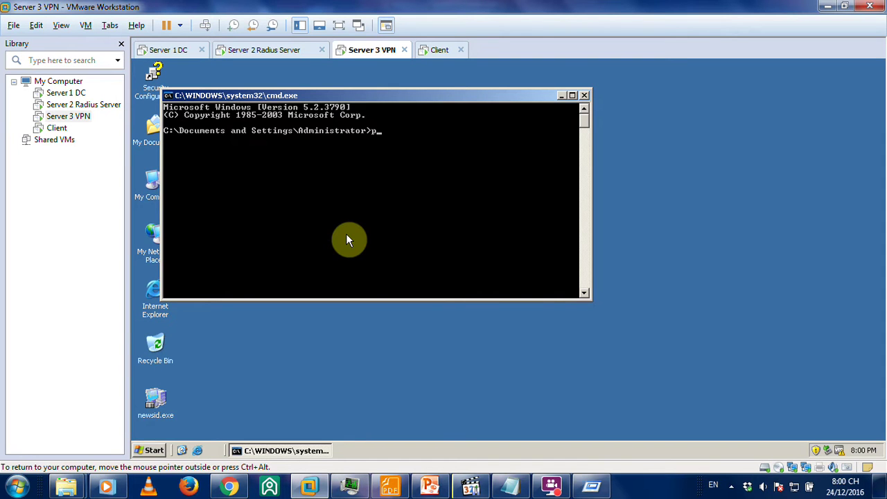
type("ing 172.16.1.1")
left_click(392, 485)
left_click(392, 486)
type("1")
key("BackSpace")
type("2")
key("Return")
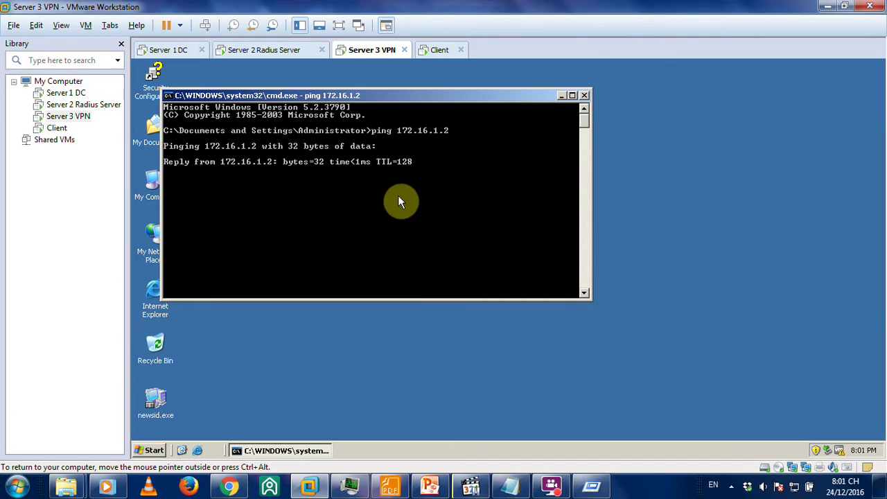
key("ctrl+c")
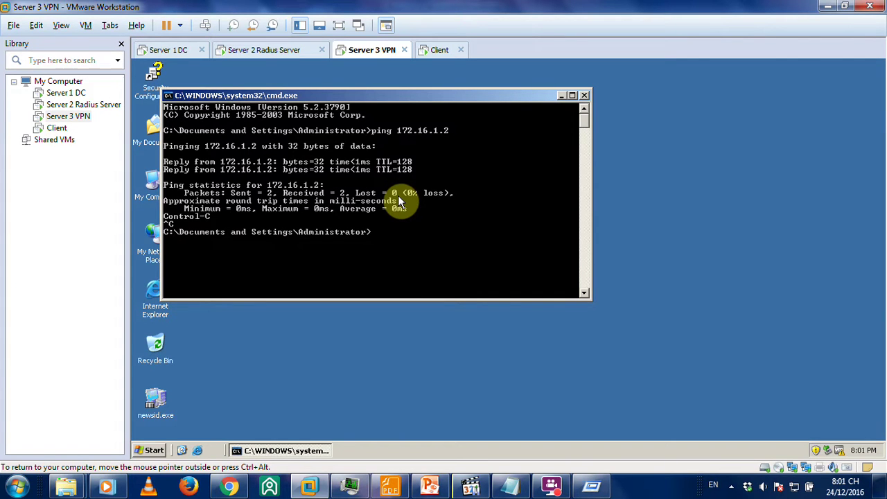
Ping 172.16.1.3 and 192.168.1.2, stopping each with Ctrl+C
key("Up")
key("BackSpace")
type("3")
key("Return")
key("ctrl+c")
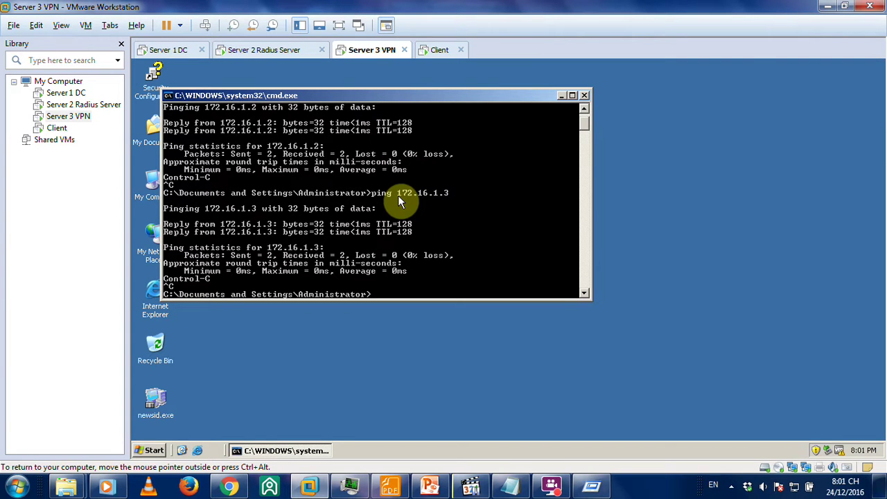
type("ping 192.168.1.2")
key("Return")
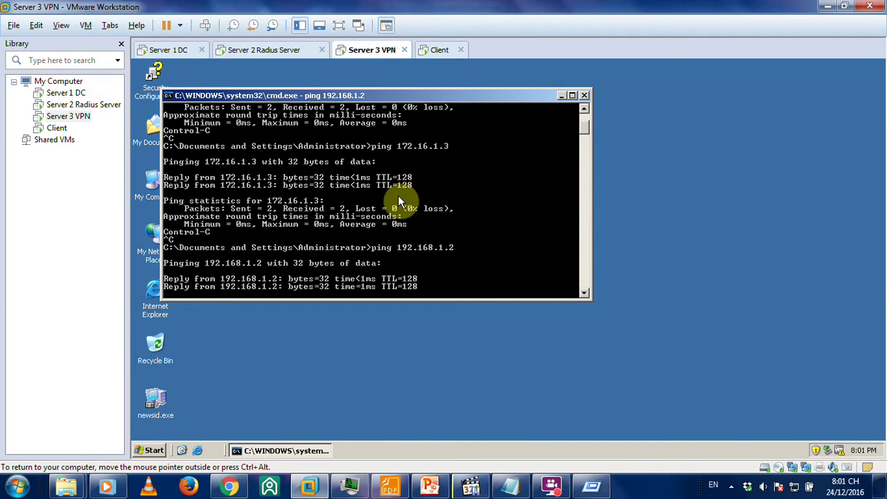
key("ctrl+c")
Close the command prompt and Server 2's Network Connections, then go to Server 1 DC
left_click(586, 95)
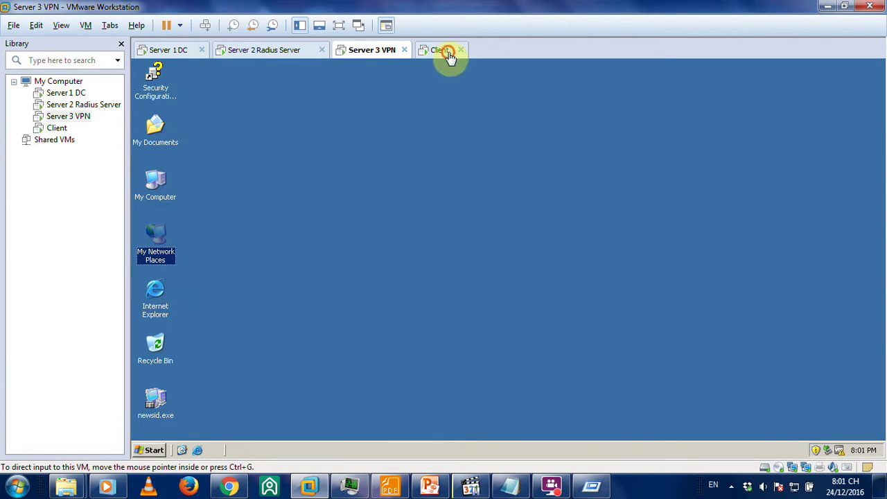
left_click(444, 52)
left_click(374, 52)
left_click(260, 52)
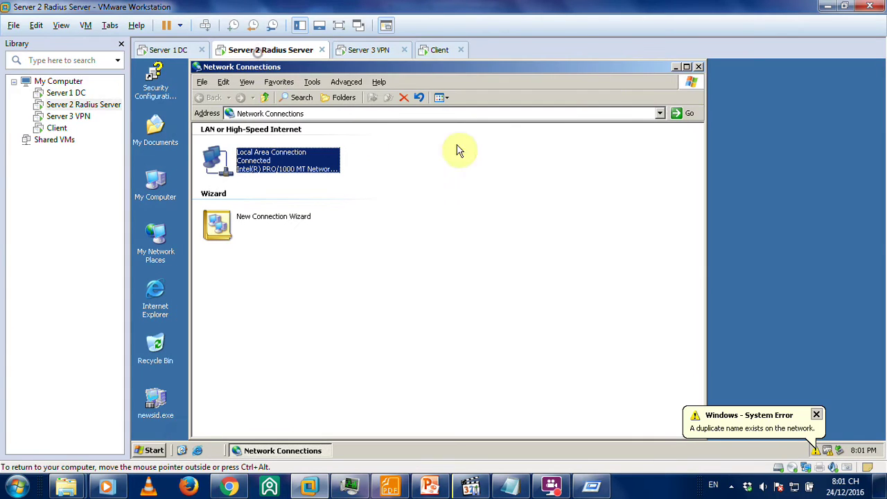
left_click(699, 67)
left_click(149, 52)
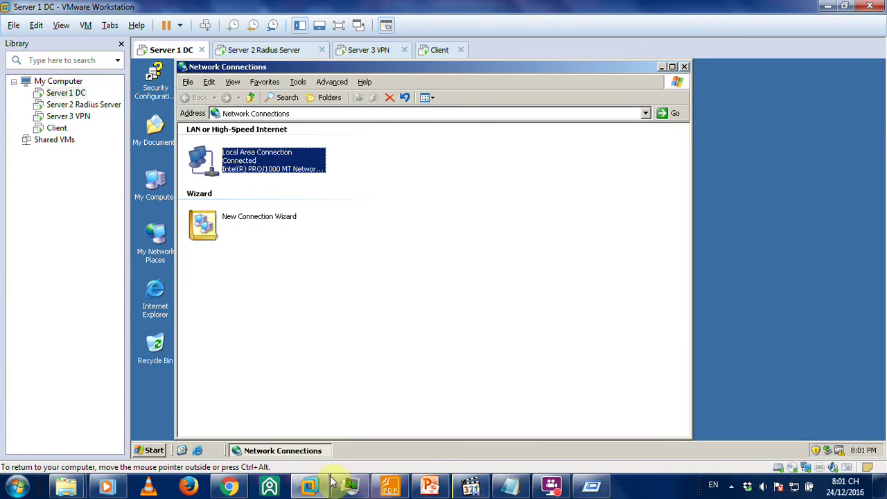
Scroll the lab PDF to the Lab 3 VPN – RADIUS Step 1 tasks for the Domain Controller
left_click(395, 488)
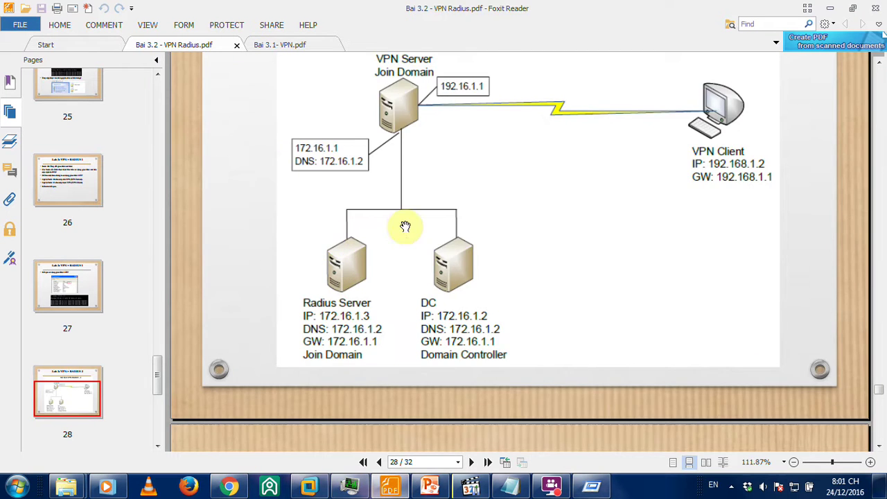
scroll(416, 226, "down", 3)
scroll(513, 221, "down", 1)
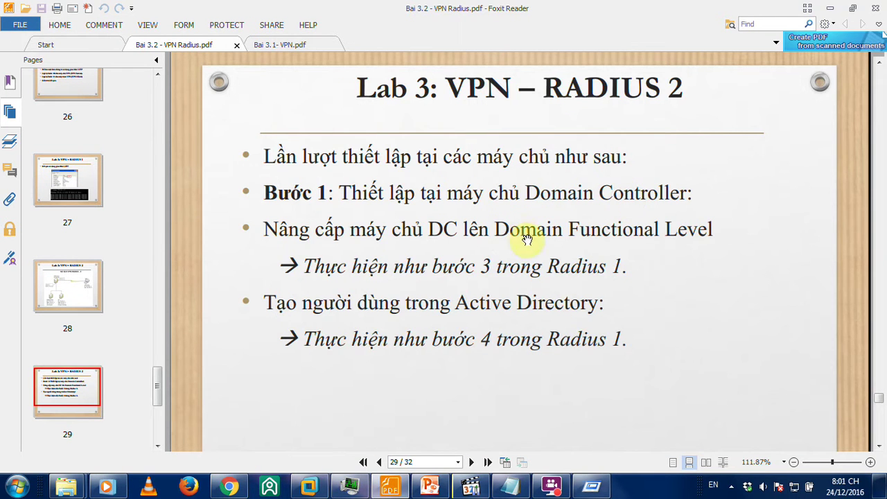
scroll(525, 234, "up", 6)
scroll(529, 242, "down", 3)
scroll(520, 243, "down", 3)
scroll(492, 298, "down", 5)
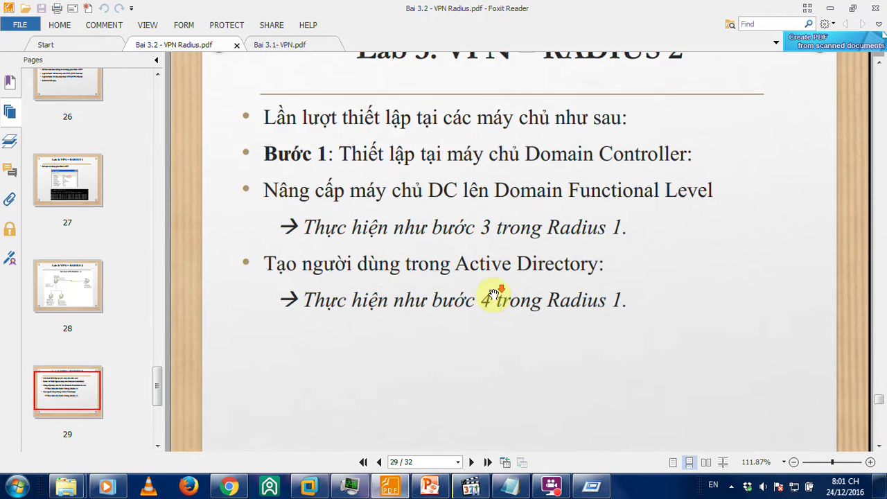
scroll(492, 282, "down", 2)
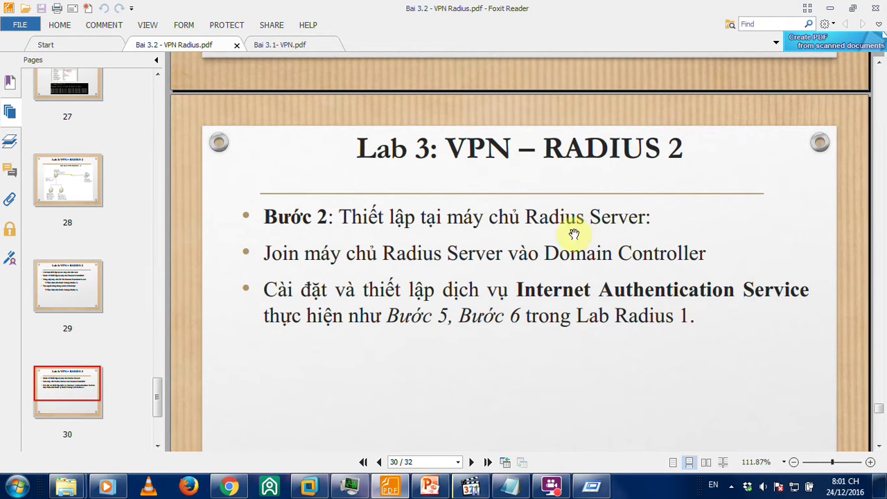
scroll(524, 212, "up", 6)
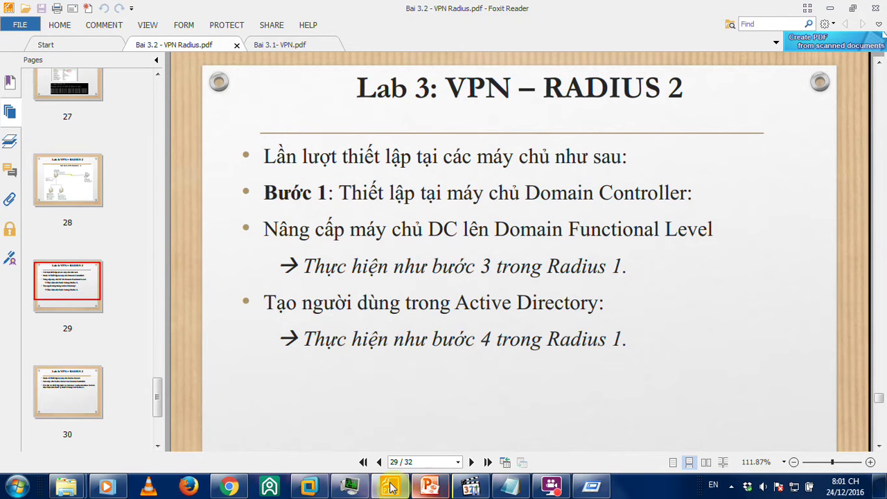
Close Network Connections on Server 1 DC and launch the DNS console from Administrative Tools
left_click(310, 488)
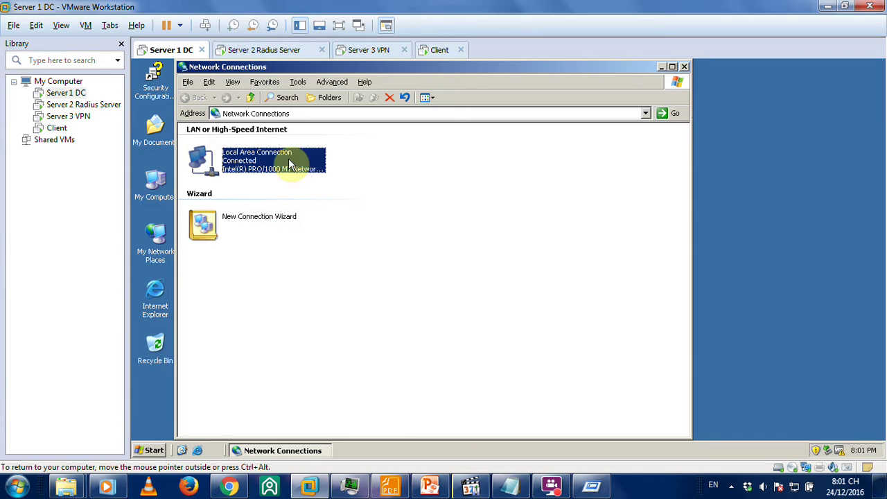
left_click(684, 68)
left_click(152, 449)
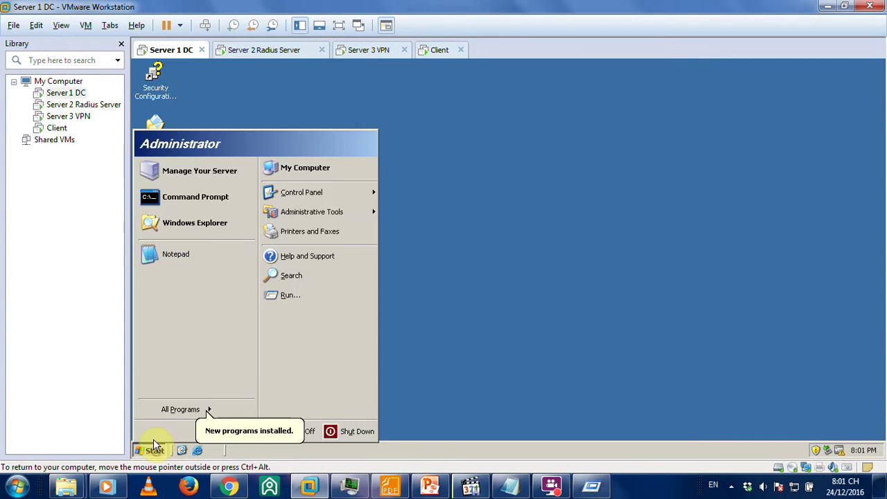
mouse_move(202, 409)
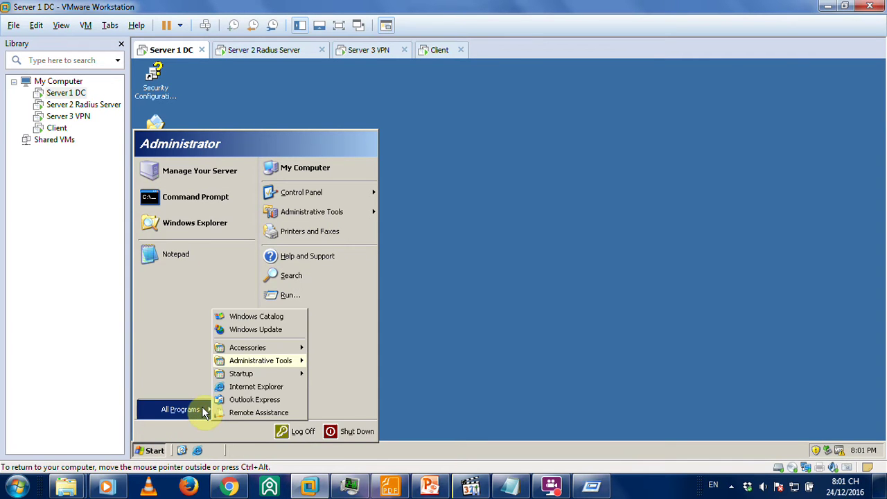
mouse_move(267, 368)
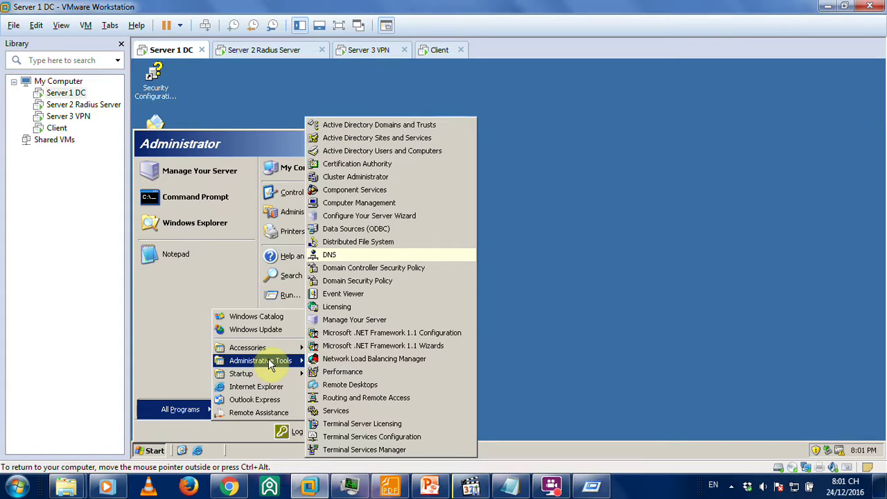
left_click(330, 256)
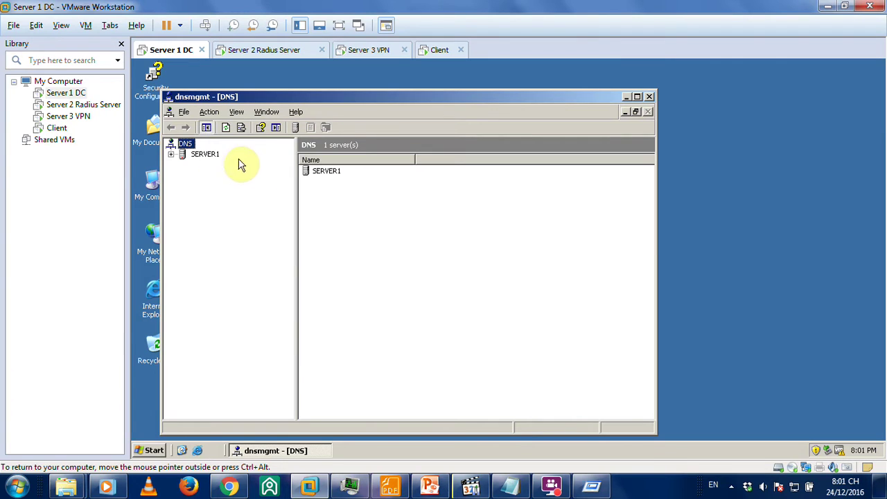
Inspect the SERVER1 DNS server's options, then close the DNS console
right_click(206, 158)
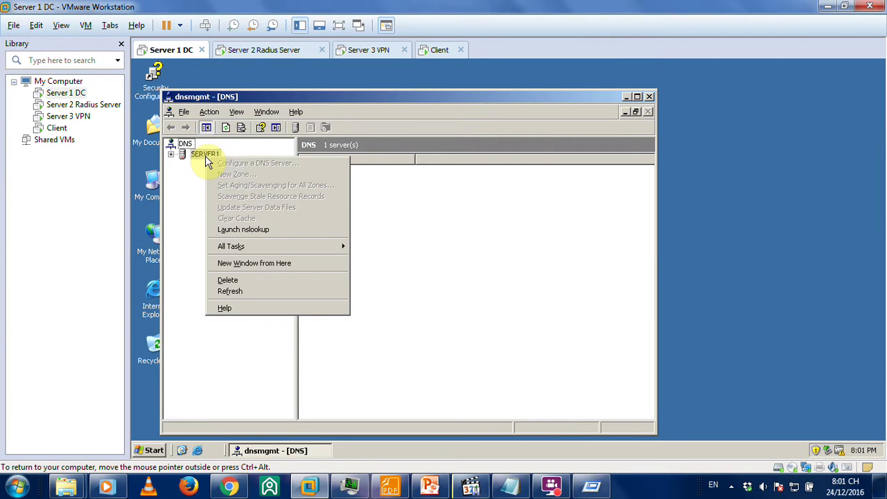
left_click(199, 159)
right_click(199, 158)
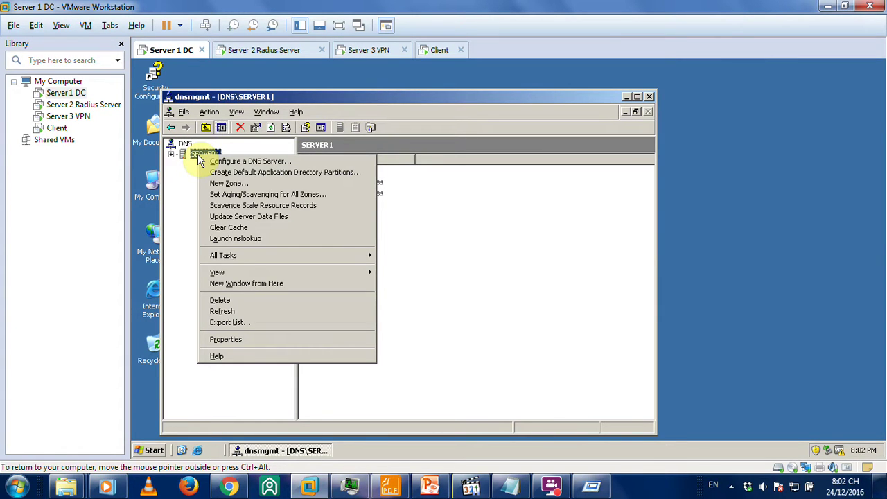
left_click(554, 255)
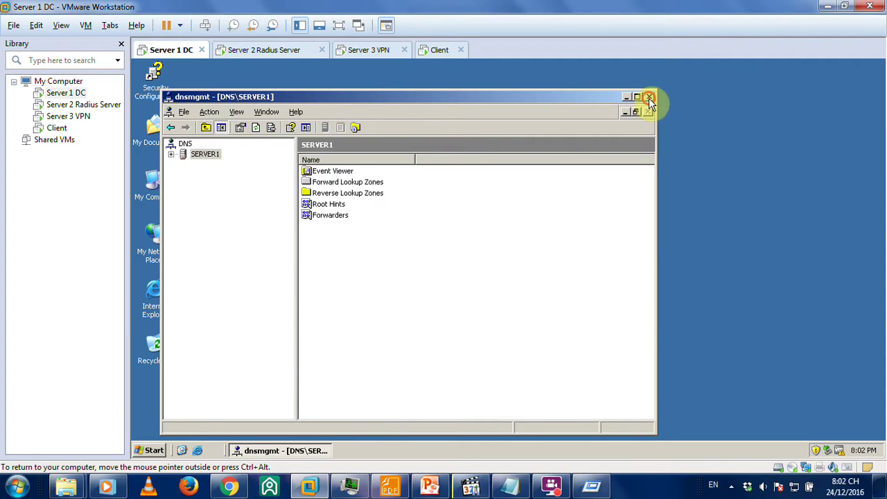
left_click(650, 97)
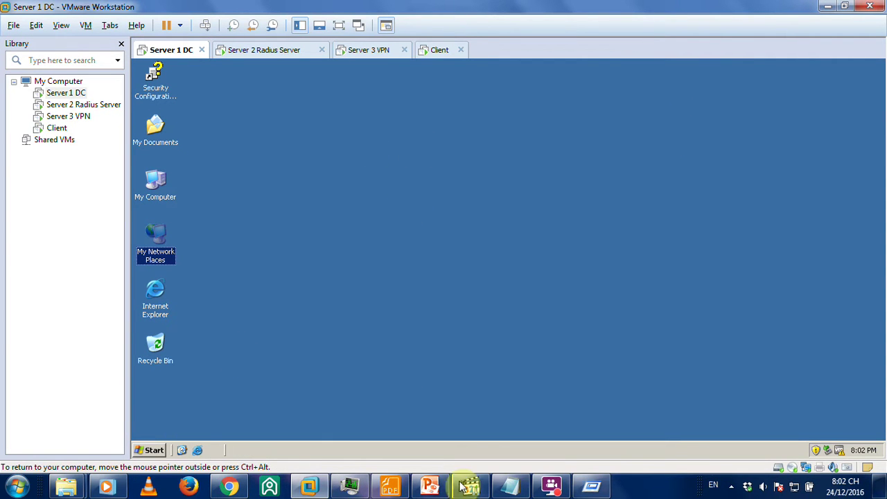
left_click(551, 487)
left_click(666, 127)
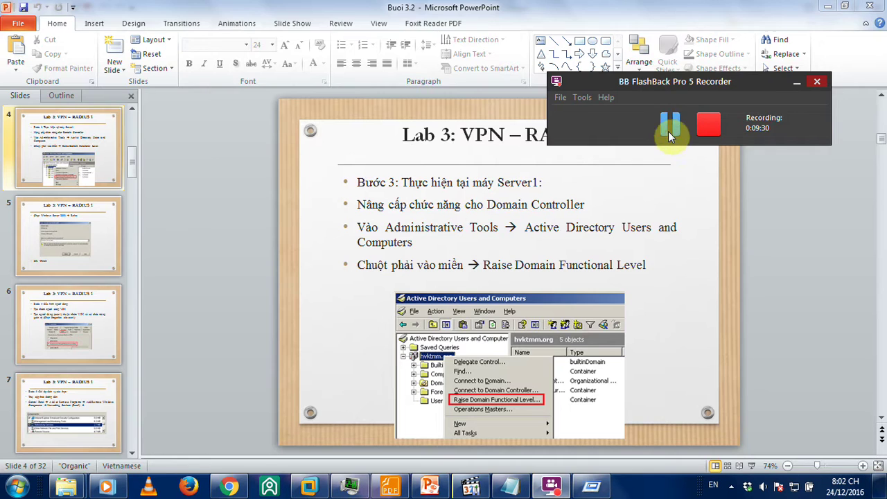
left_click(551, 487)
left_click(740, 350)
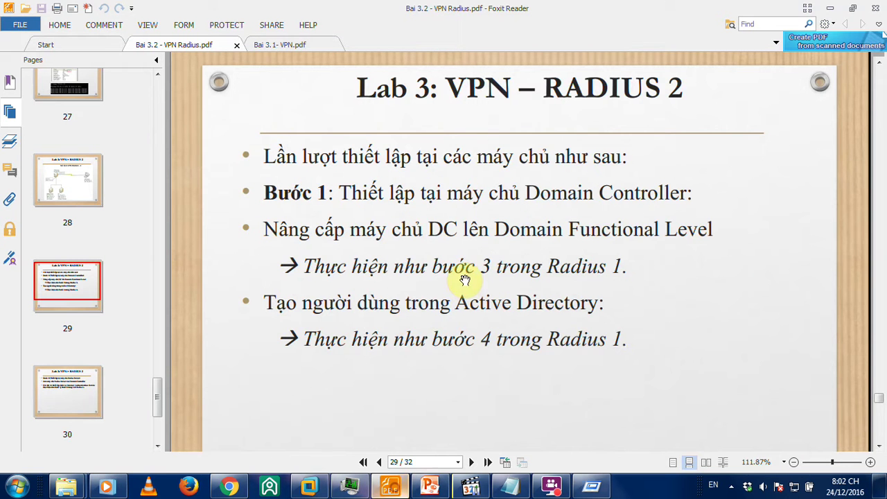
left_click(390, 487)
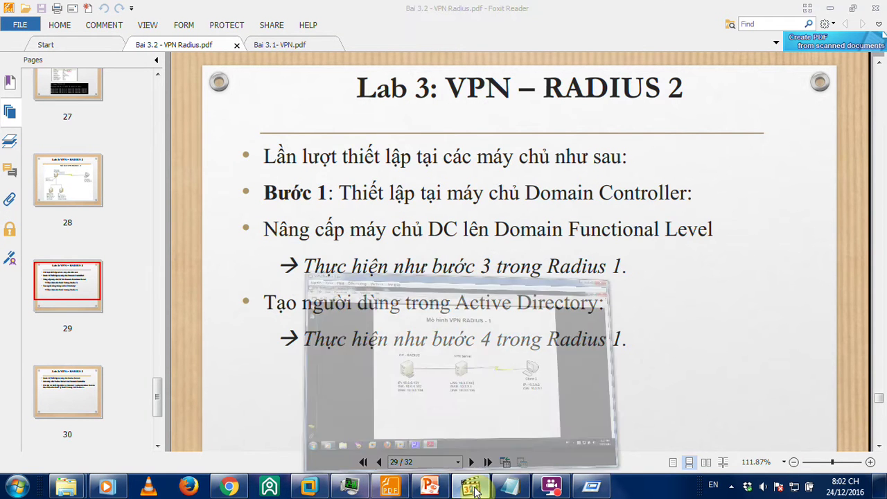
left_click(471, 488)
left_click(472, 488)
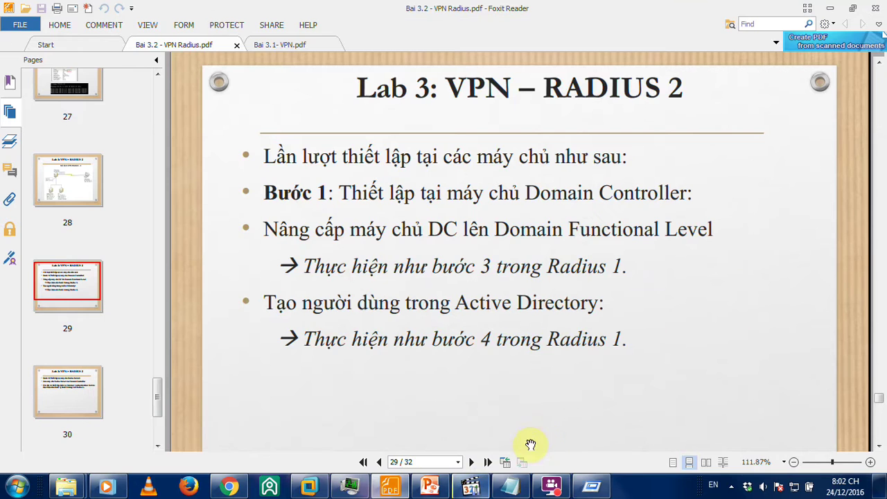
left_click(513, 488)
left_click(513, 488)
left_click(430, 487)
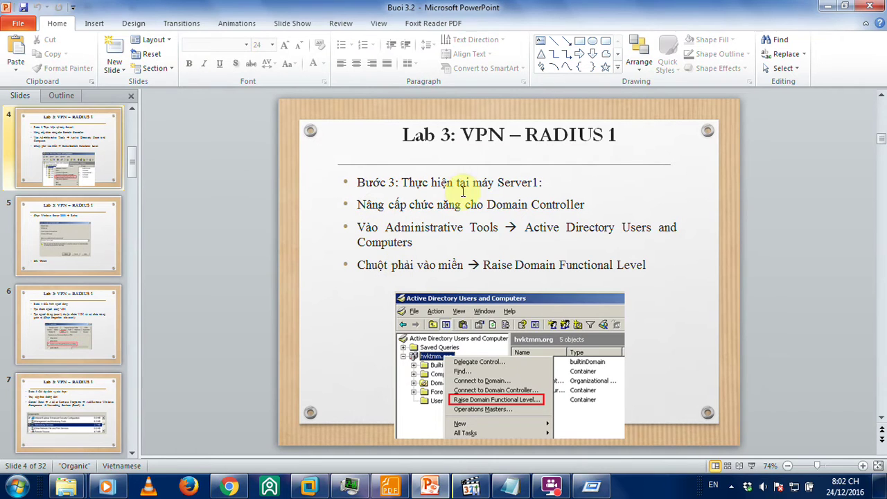
scroll(465, 307, "down", 2)
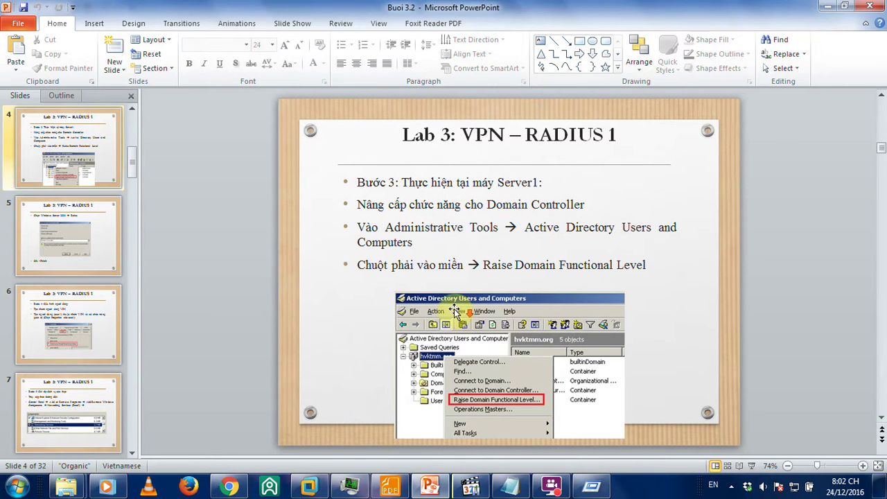
scroll(485, 277, "up", 2)
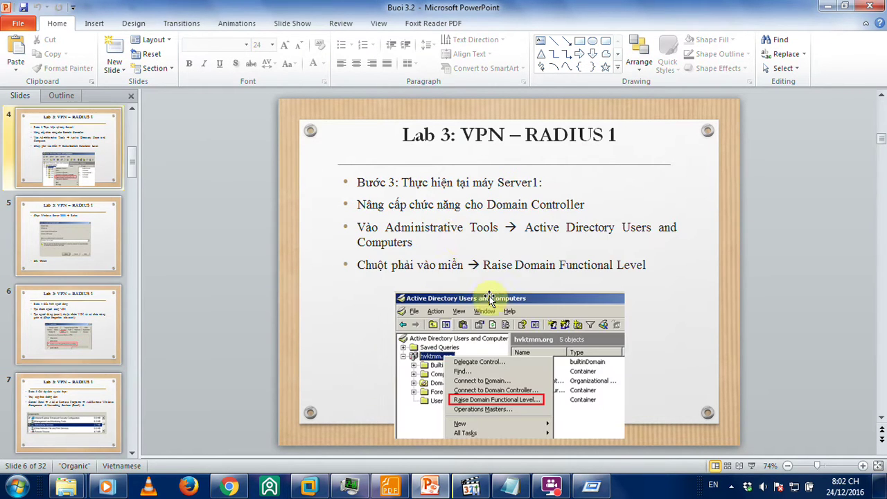
scroll(458, 241, "down", 2)
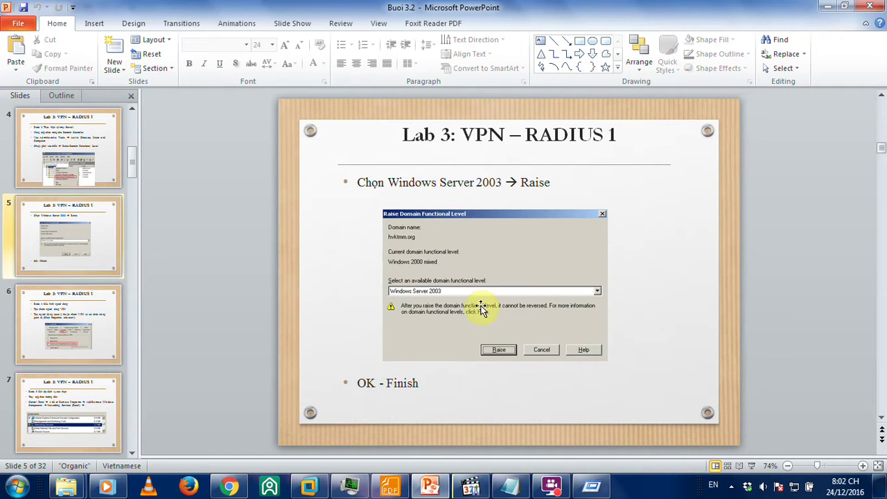
left_click(310, 487)
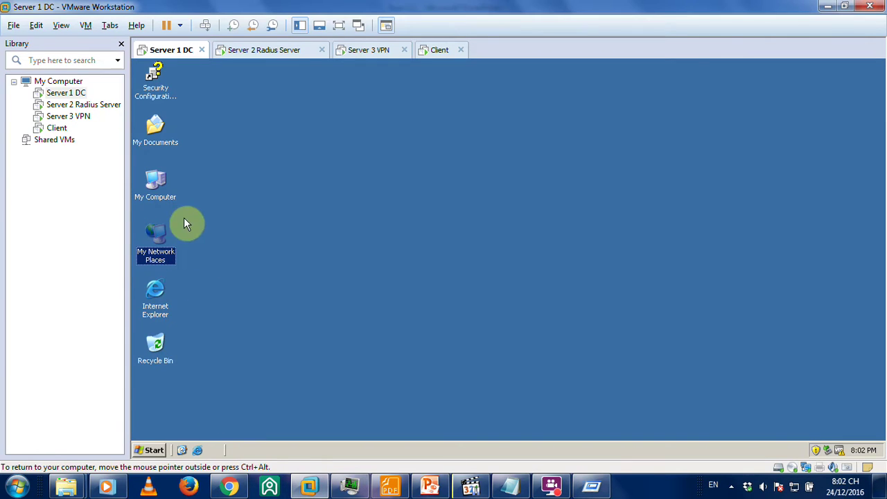
Raise hvktmm.org to the Windows Server 2003 domain functional level in Active Directory Users and Computers
left_click(154, 449)
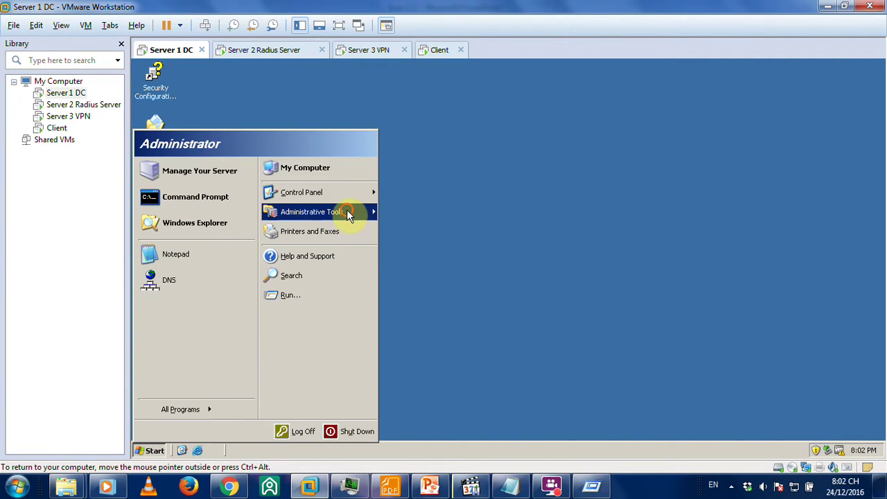
mouse_move(346, 210)
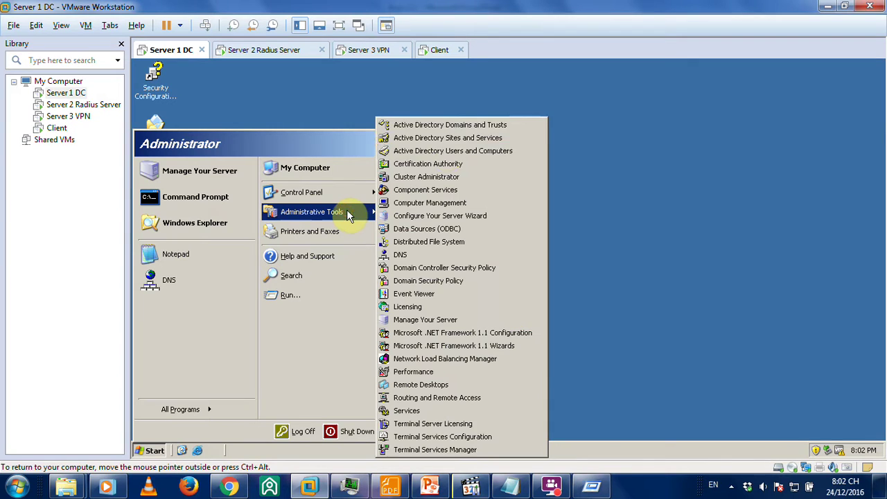
left_click(475, 150)
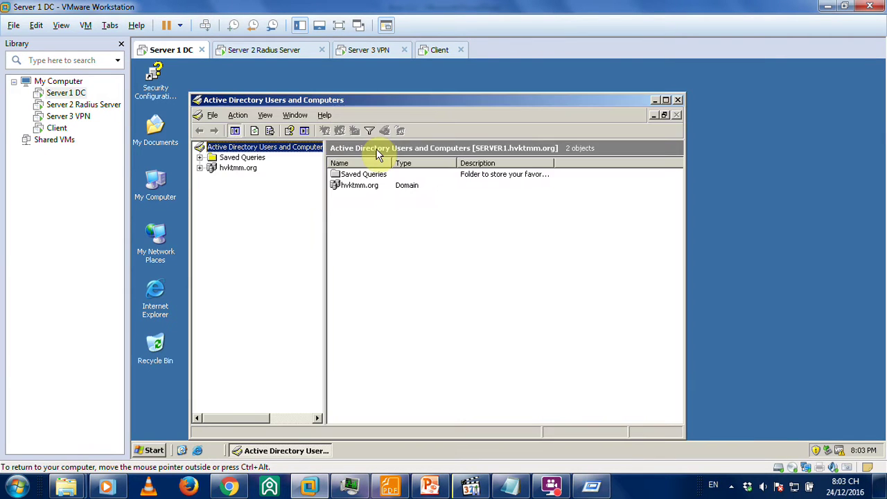
left_click(229, 168)
right_click(229, 169)
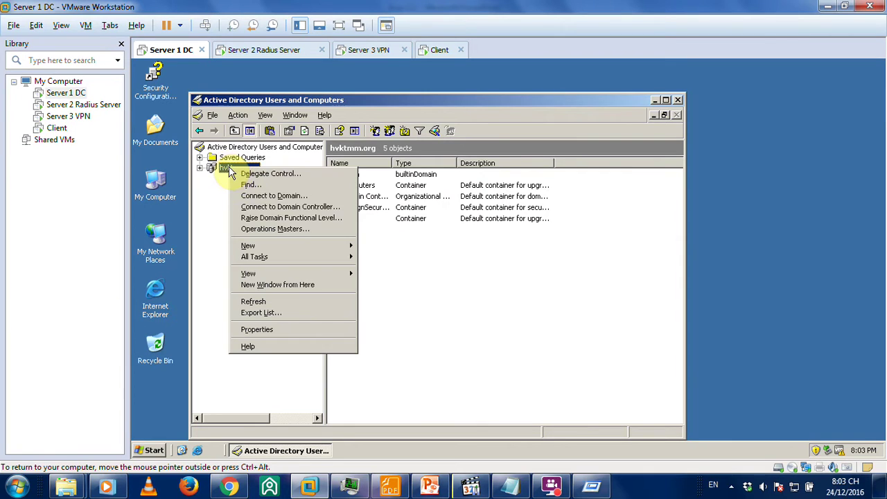
left_click(267, 221)
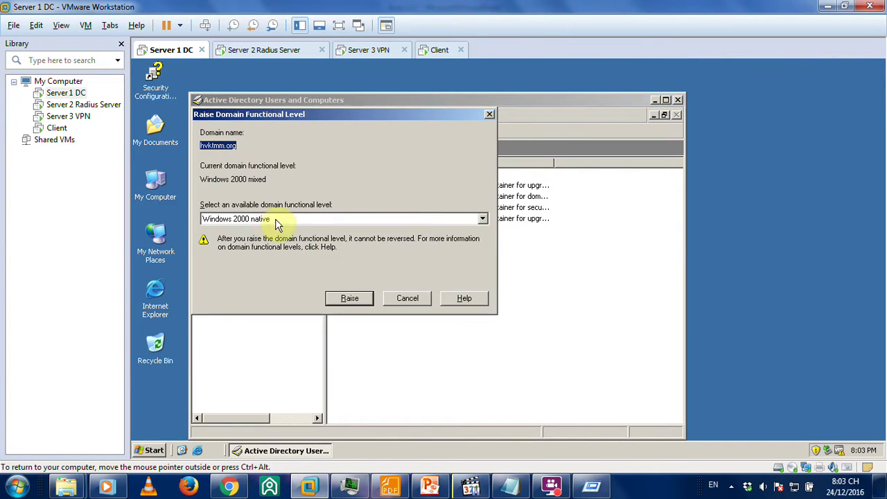
left_click(430, 220)
left_click(263, 239)
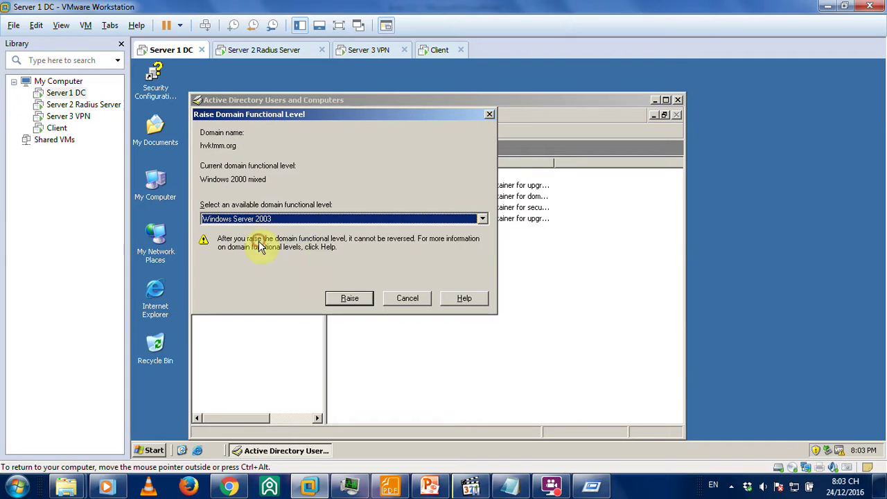
left_click(359, 297)
left_click(485, 284)
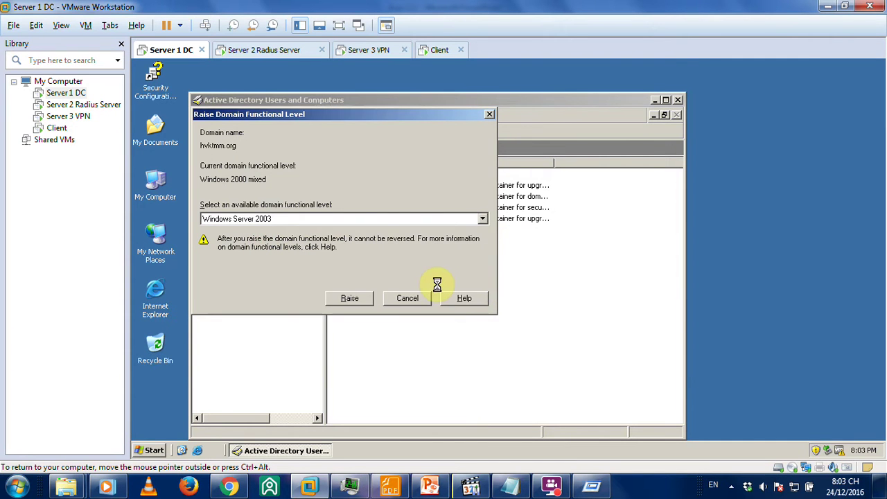
left_click(490, 290)
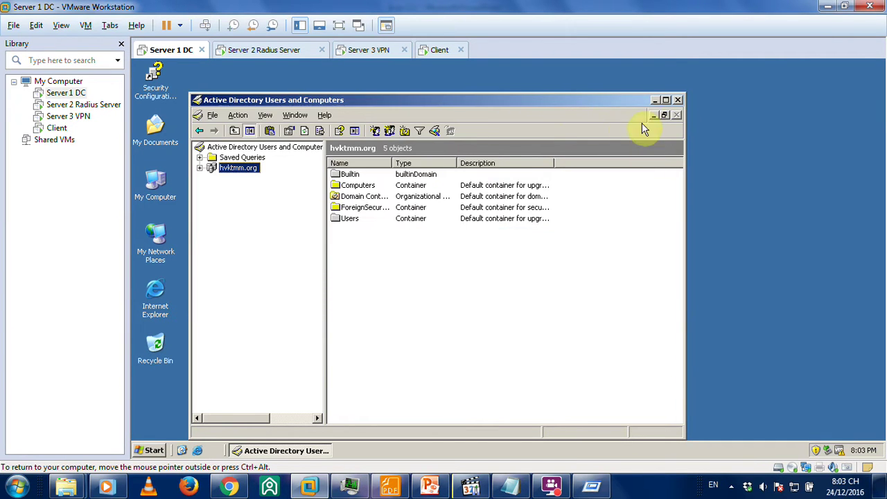
left_click(678, 99)
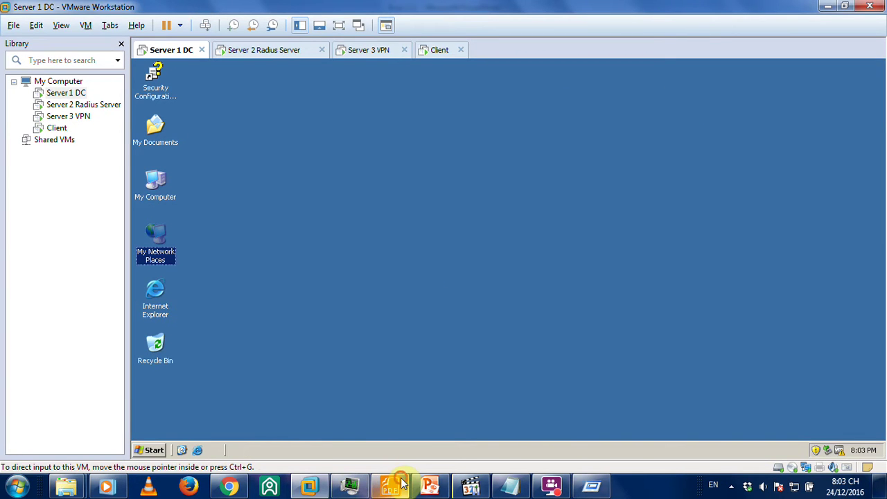
left_click(390, 487)
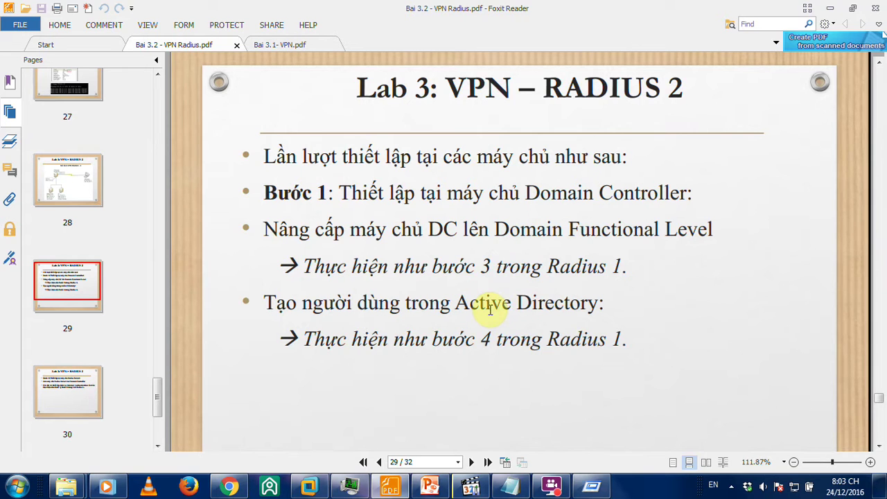
left_click(430, 487)
scroll(460, 262, "down", 1)
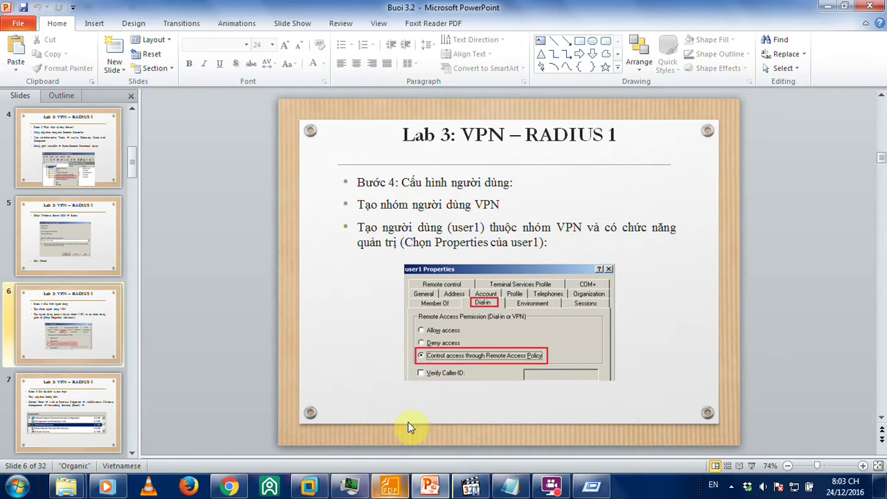
left_click(309, 487)
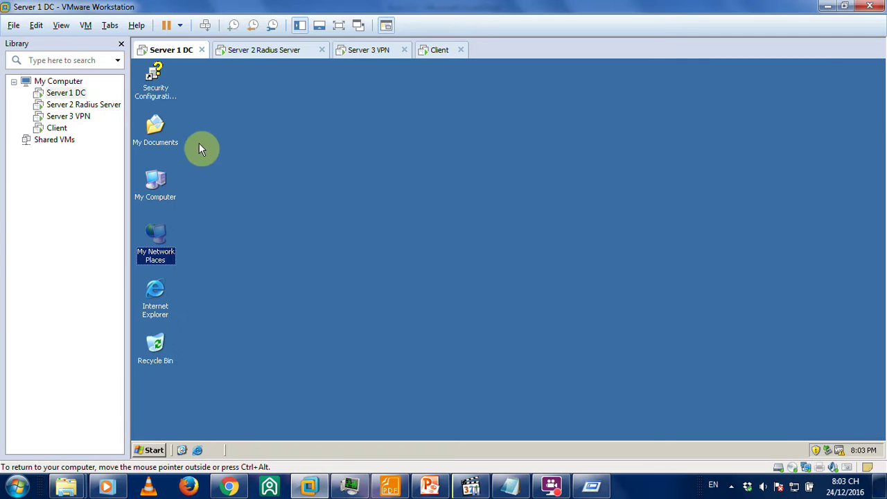
Create a new group named VPN in hvktmm.org's Users container
left_click(154, 450)
mouse_move(312, 211)
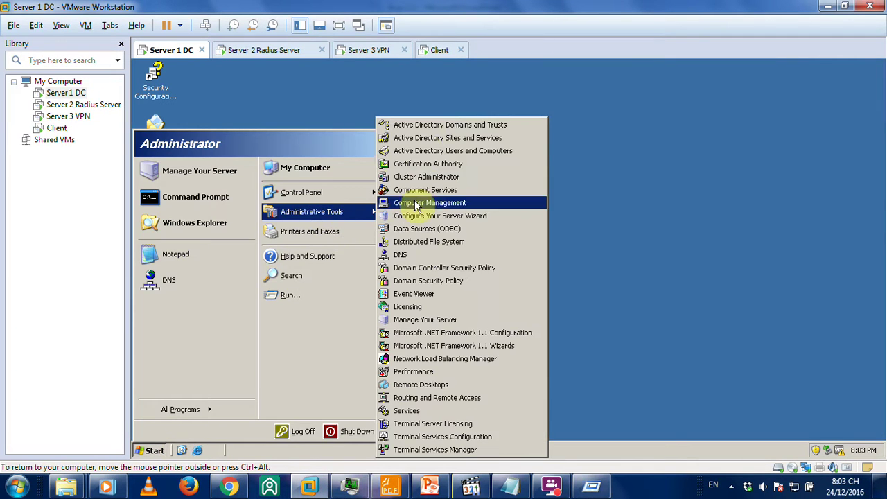
left_click(427, 151)
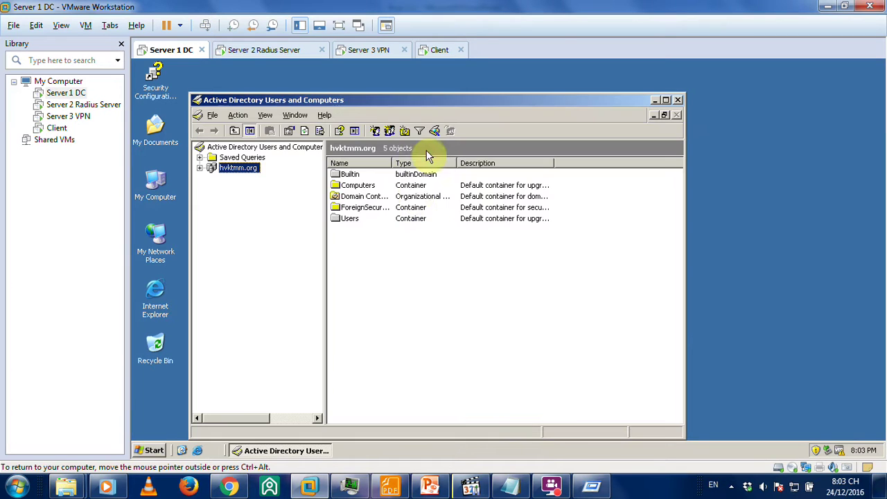
double_click(367, 218)
right_click(392, 380)
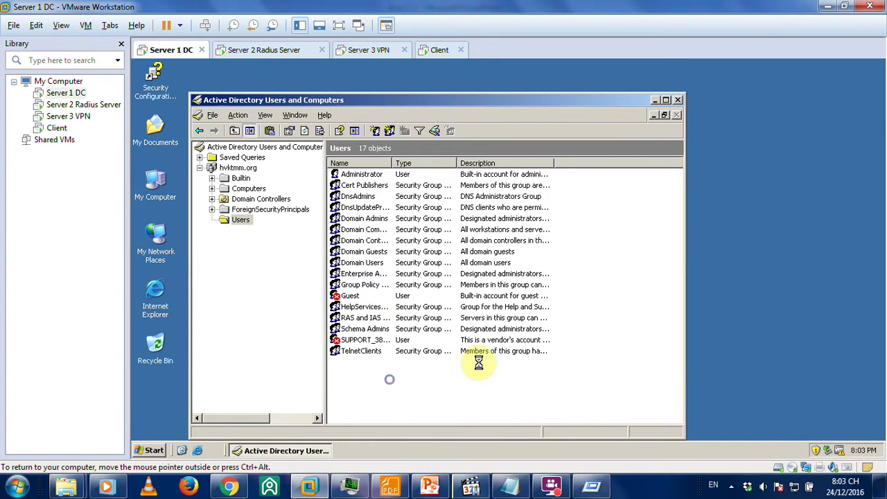
mouse_move(433, 261)
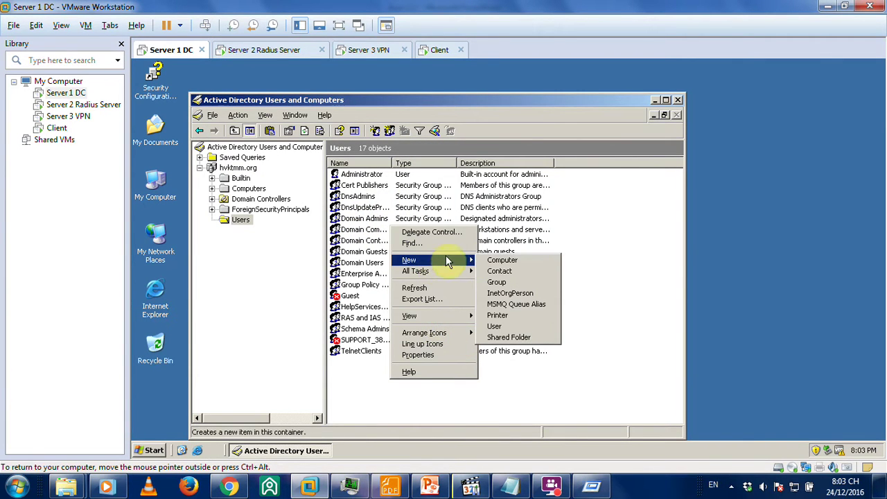
left_click(507, 284)
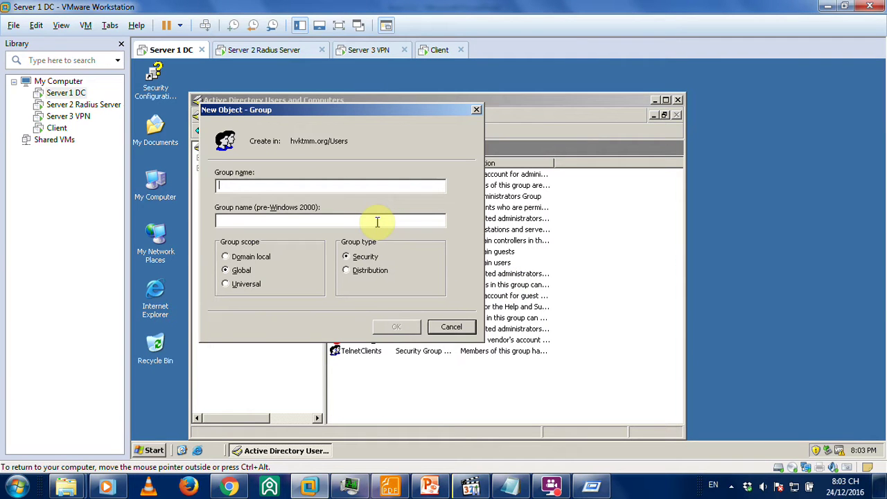
type("VPN")
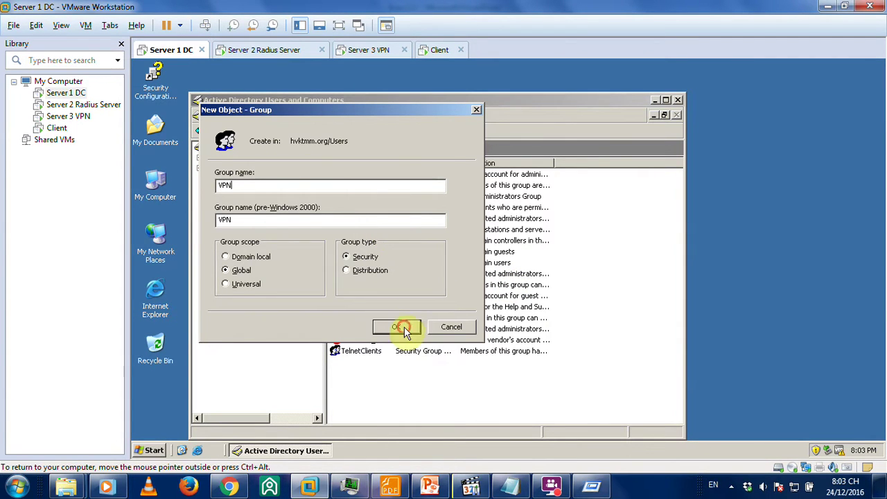
left_click(397, 327)
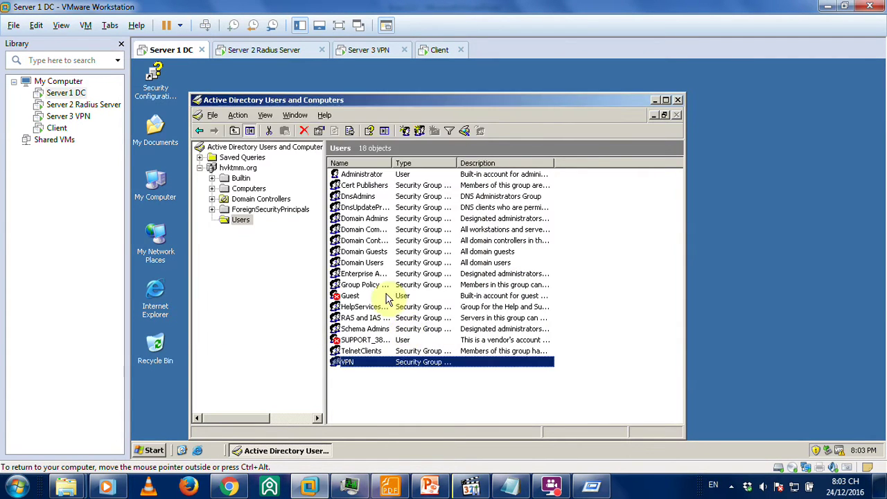
right_click(395, 382)
Start a new user with first name and logon name user1, password set to never expire
mouse_move(444, 266)
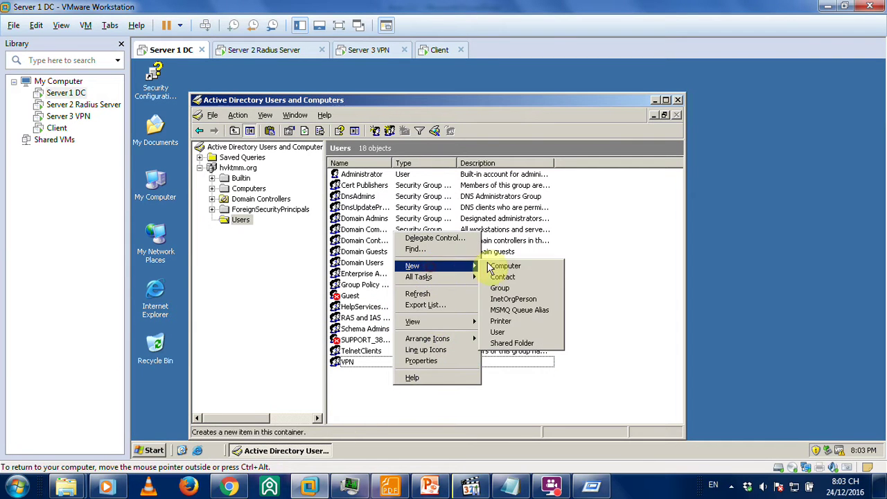
left_click(513, 332)
type("user1")
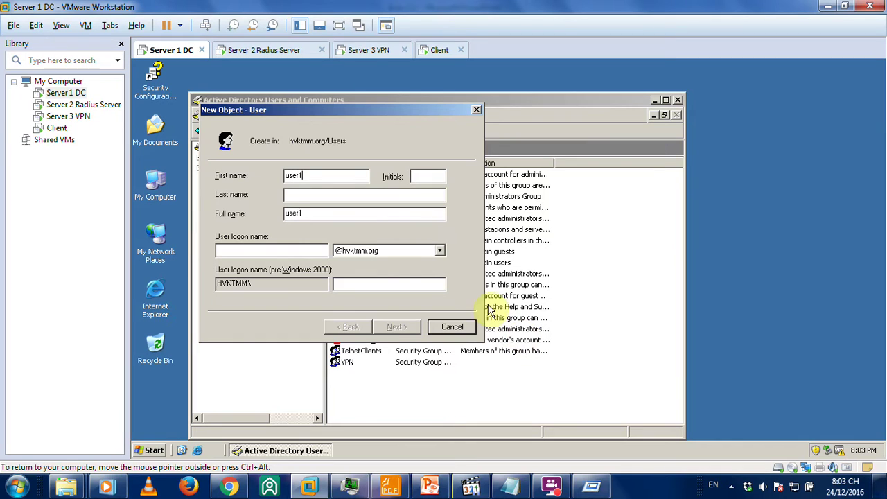
left_click(315, 251)
type("us")
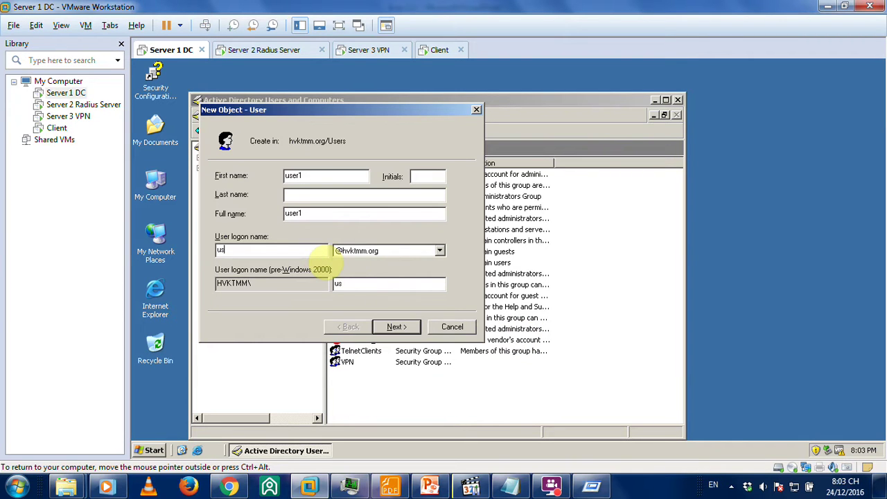
type("er1")
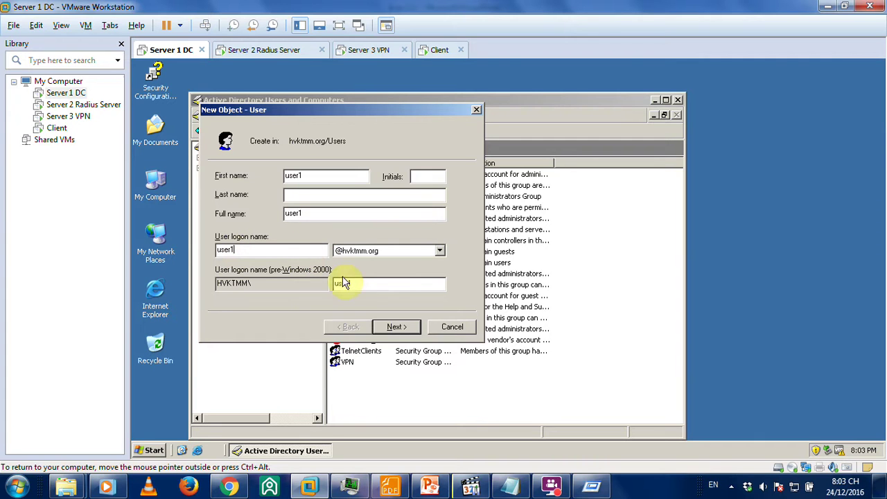
left_click(408, 327)
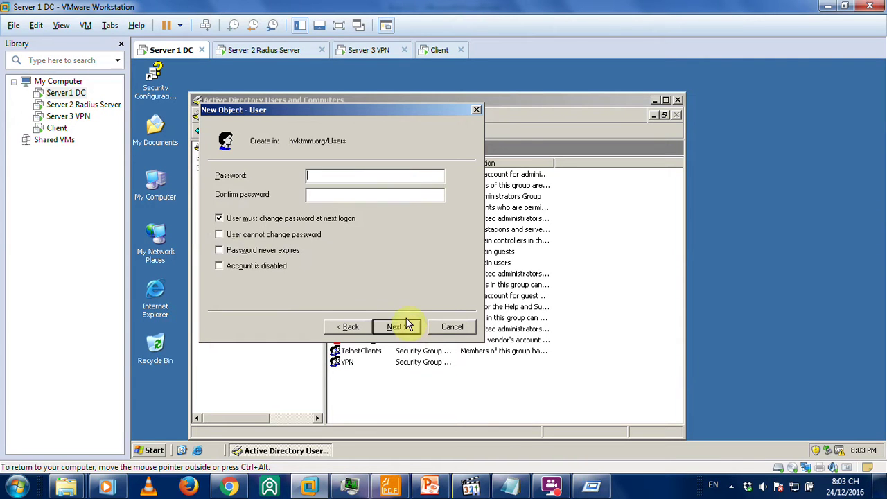
left_click(220, 249)
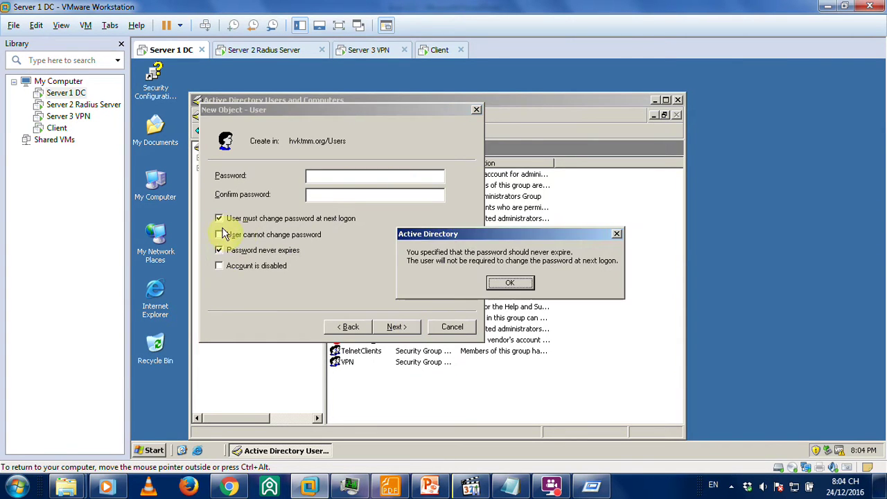
left_click(519, 283)
Enter and confirm the account password from the notes, then finish creating user1
left_click(352, 177)
type("1")
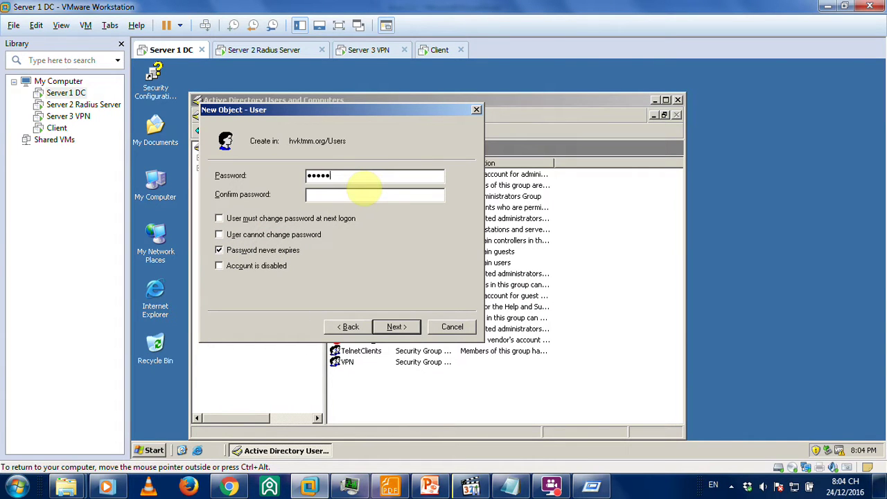
left_click(343, 199)
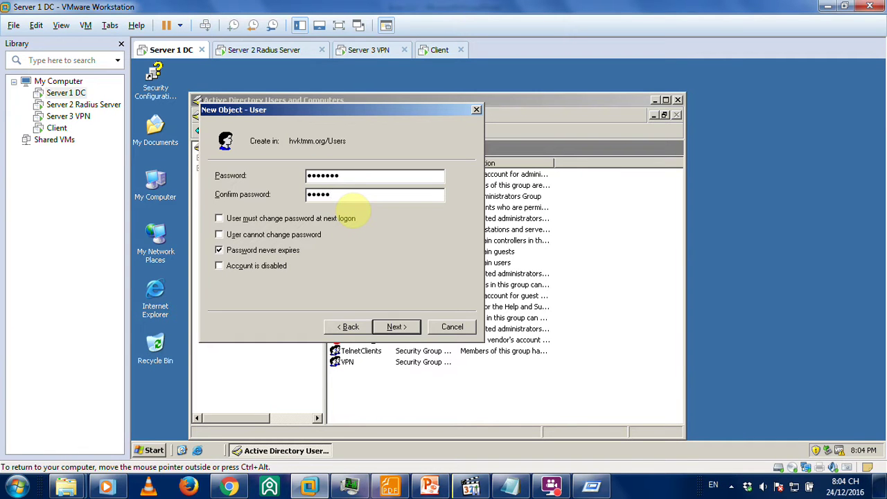
left_click(510, 485)
left_click_drag(103, 144, 28, 144)
left_click(395, 326)
left_click(395, 326)
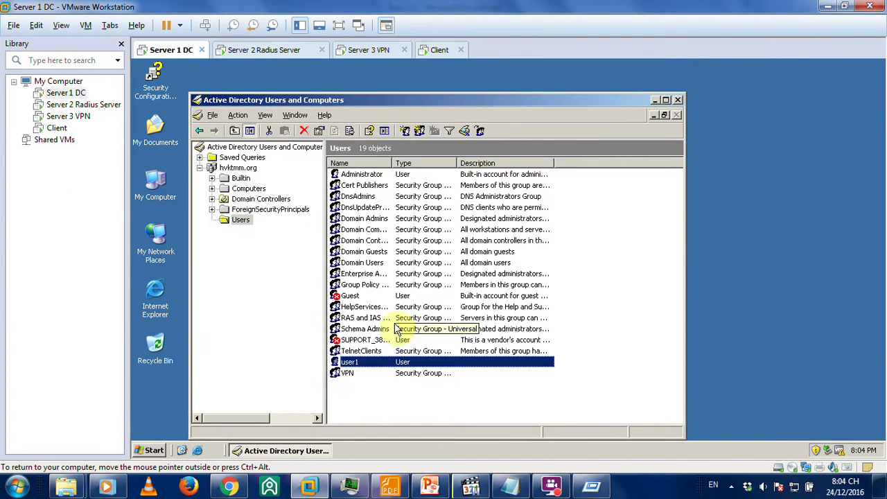
left_click(374, 176)
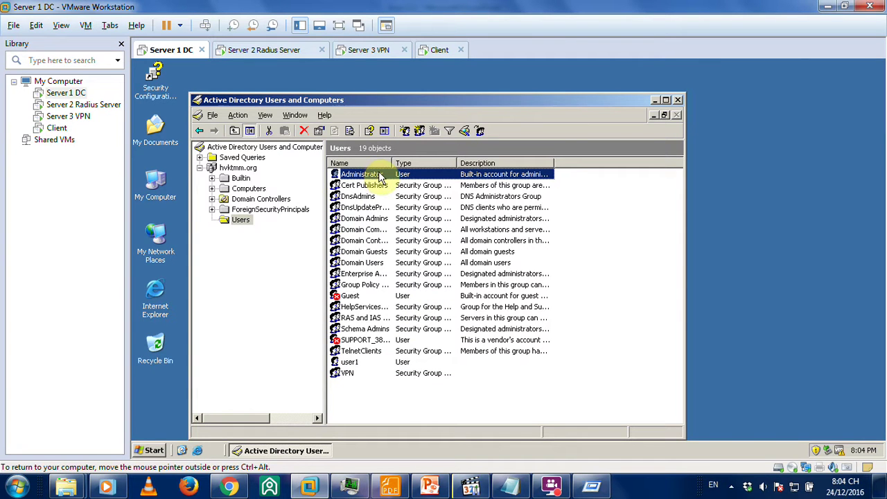
Reset the Administrator account's password, confirm it, and close Active Directory Users and Computers
right_click(358, 179)
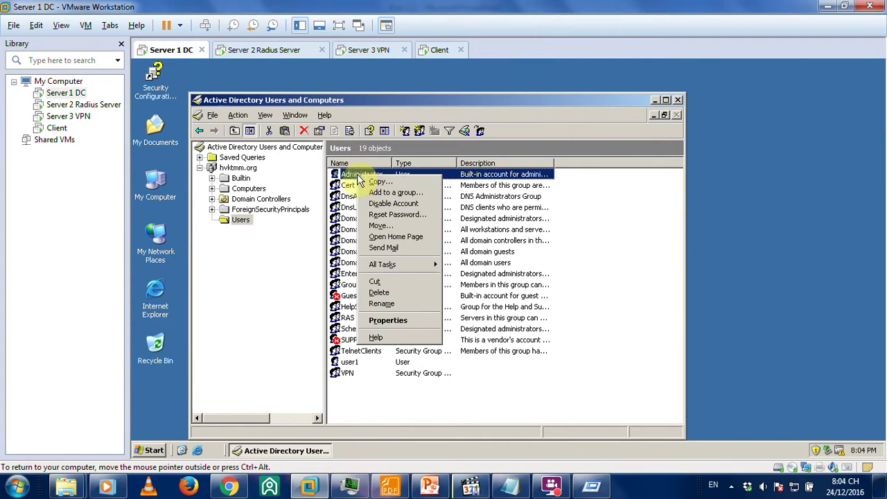
left_click(391, 216)
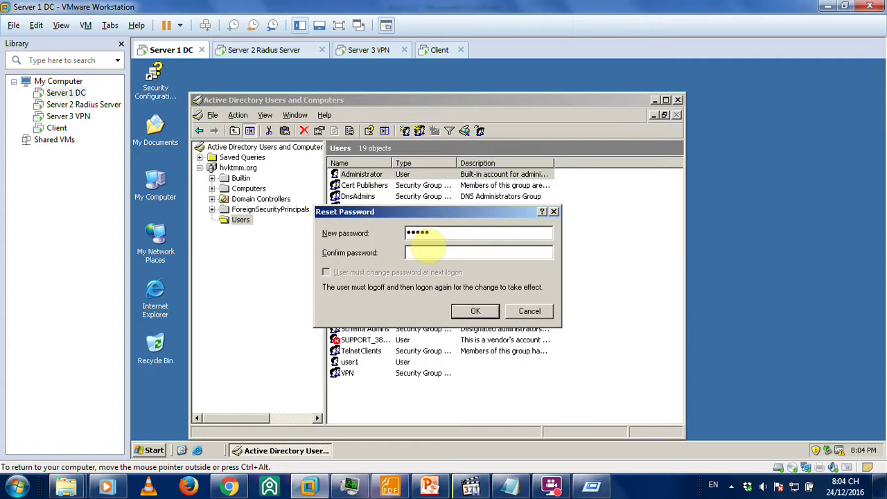
left_click(427, 251)
type("•••••••")
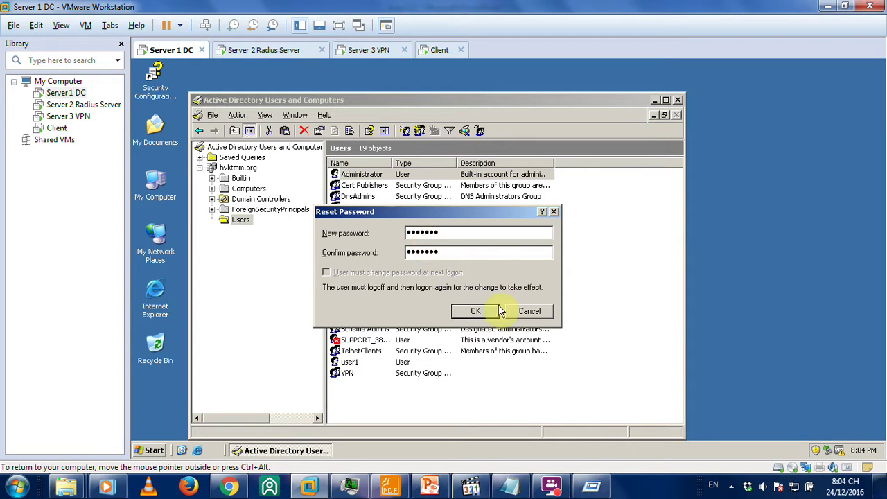
left_click(517, 487)
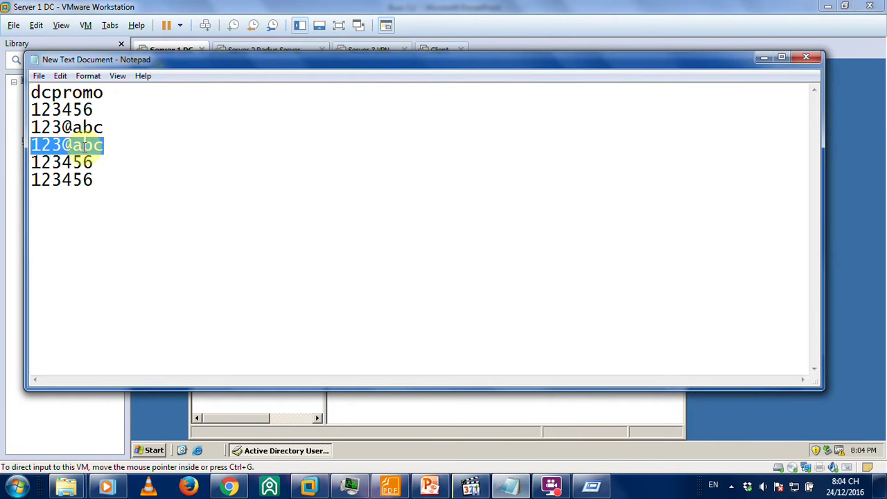
left_click(765, 58)
left_click(476, 311)
left_click(509, 287)
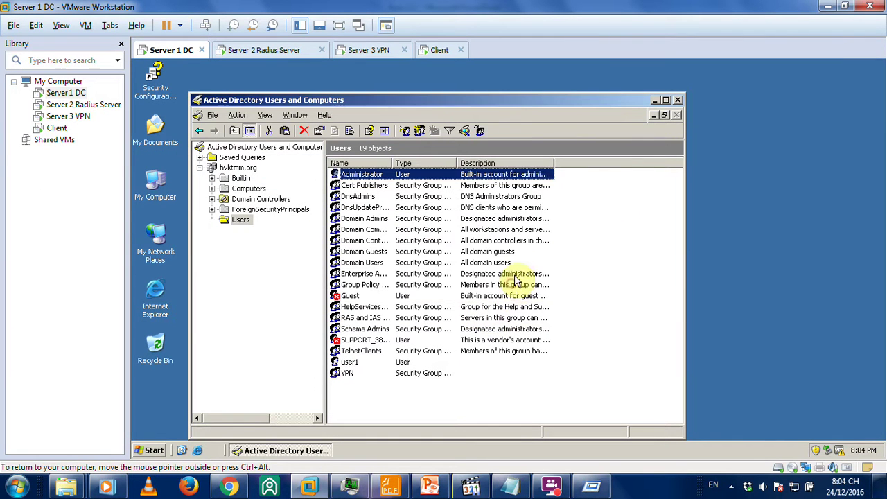
left_click(677, 100)
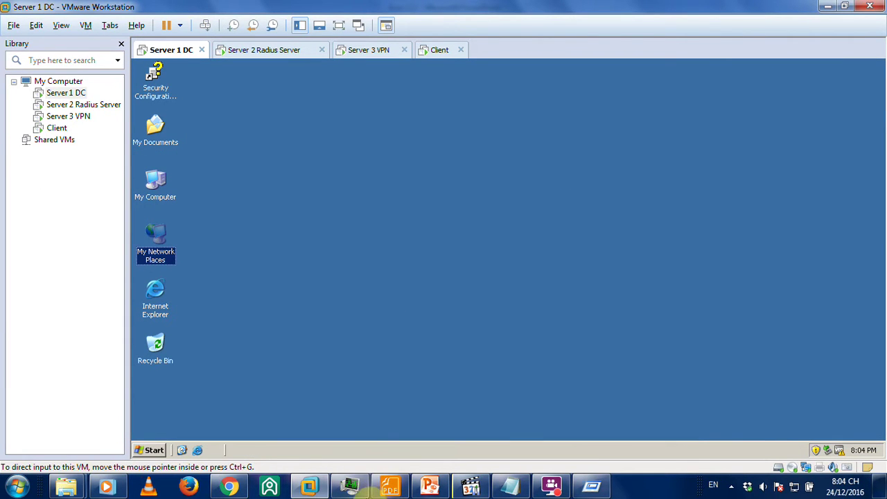
Scroll the lab instructions PDF down to page 30's domain-join step
left_click(390, 486)
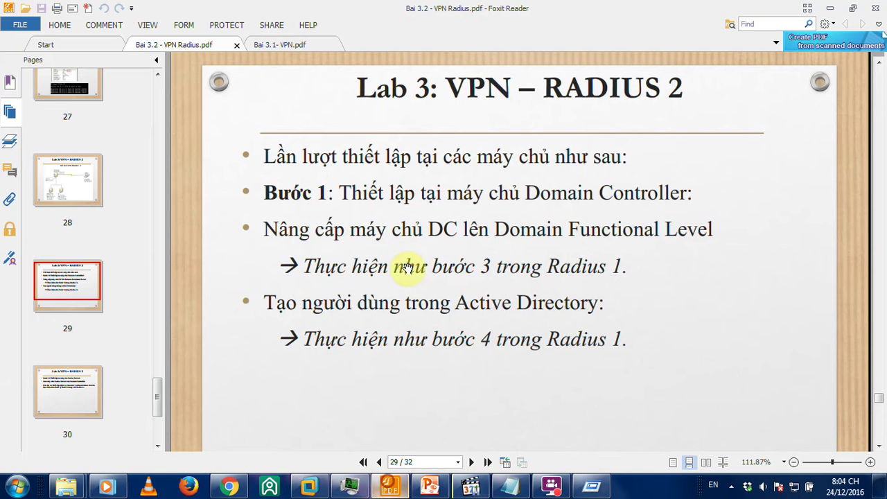
scroll(404, 252, "down", 1)
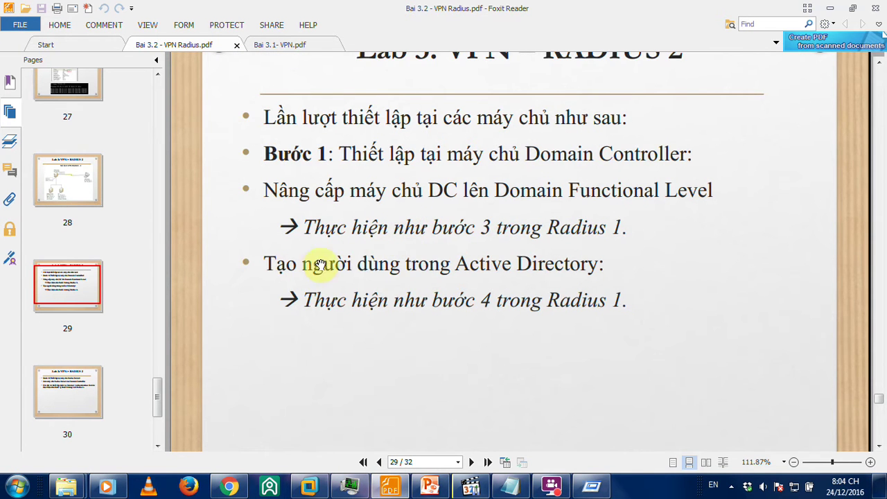
scroll(311, 265, "down", 1)
scroll(374, 263, "down", 8)
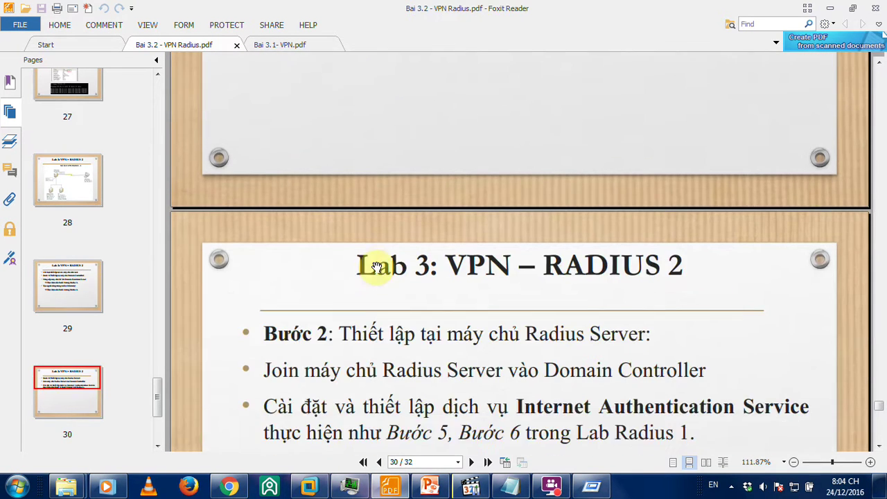
scroll(523, 258, "down", 1)
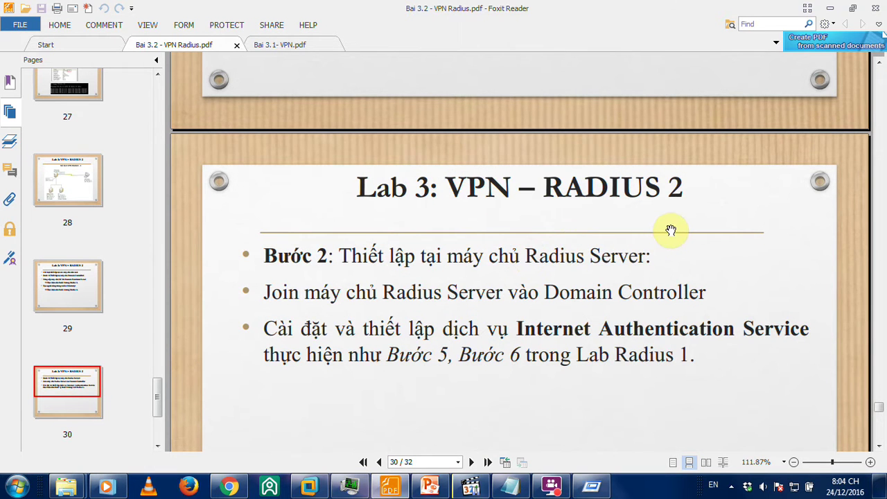
scroll(671, 230, "down", 1)
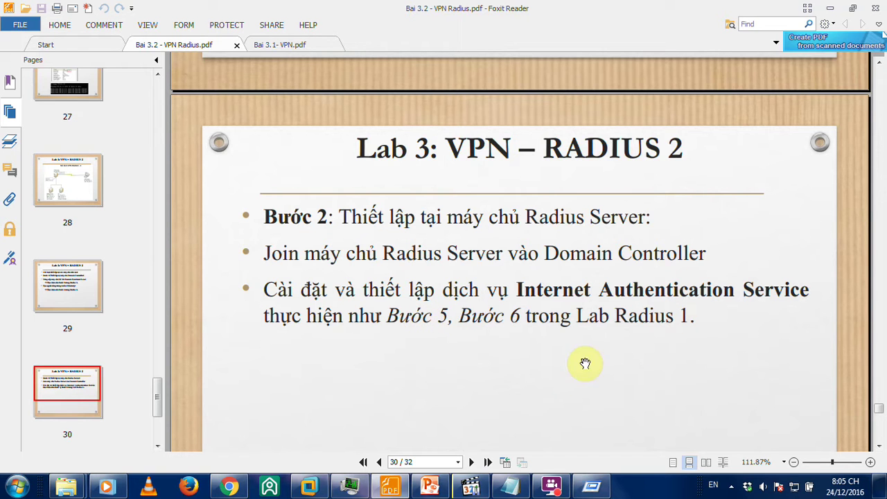
Glance at Radius 1 slides 6–7, minimise slides and PDF, and return to Server 2 Radius Server
left_click(429, 487)
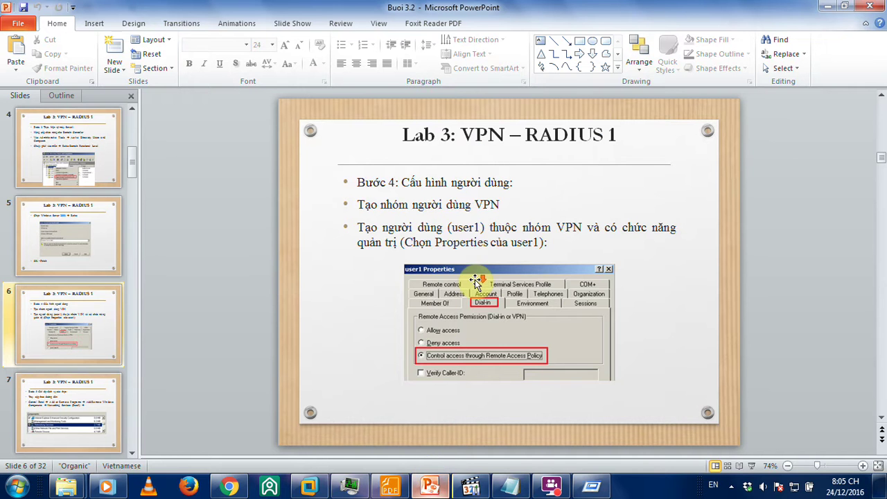
scroll(475, 281, "down", 1)
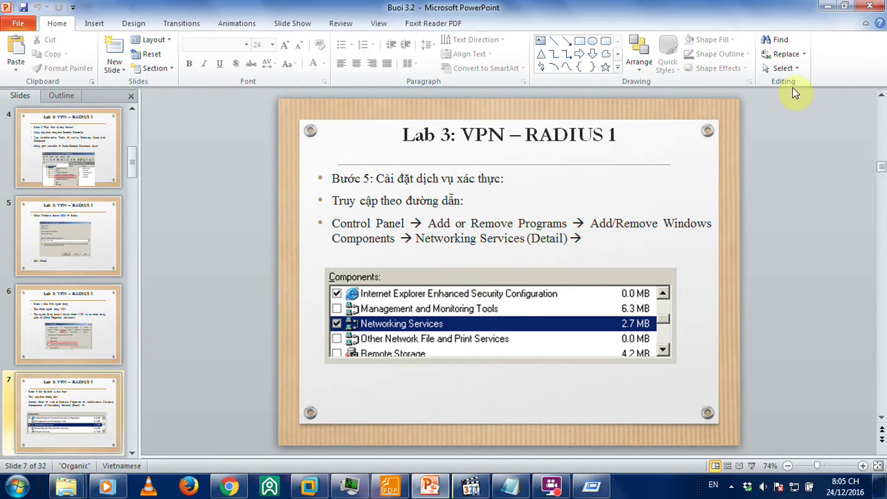
left_click(827, 7)
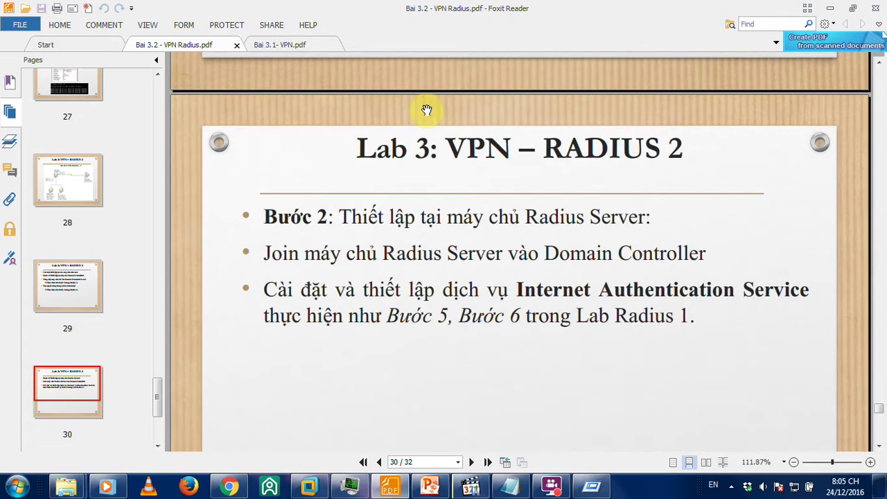
left_click(829, 7)
left_click(268, 51)
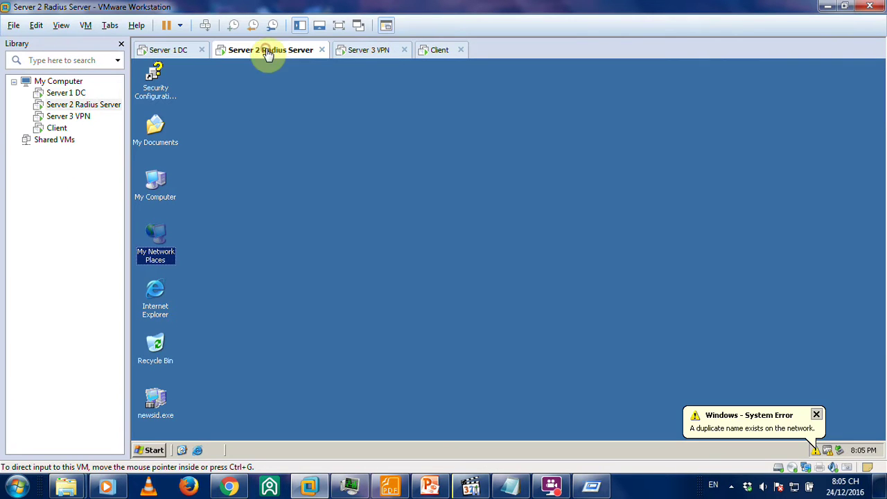
Dismiss the duplicate-name error and ping the DC at 172.16.1.2 from the command prompt
left_click(818, 414)
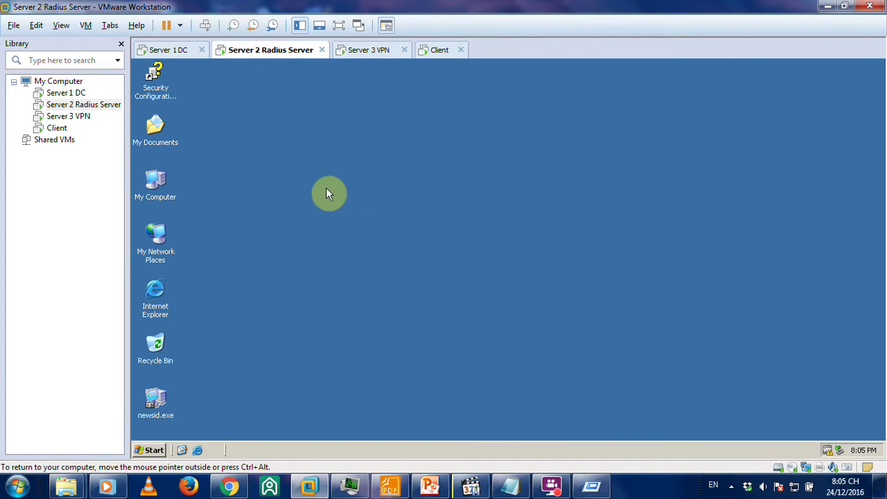
key("super+r")
key("Return")
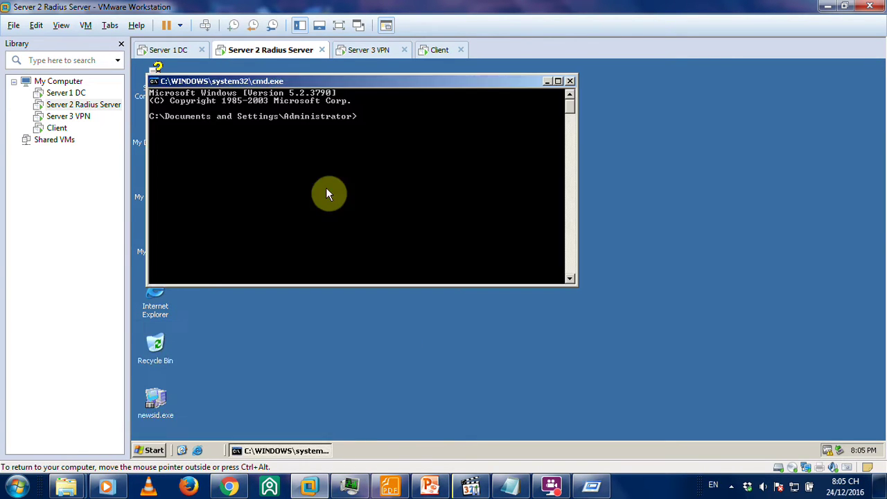
type("ping 172.16.1.2")
key("Return")
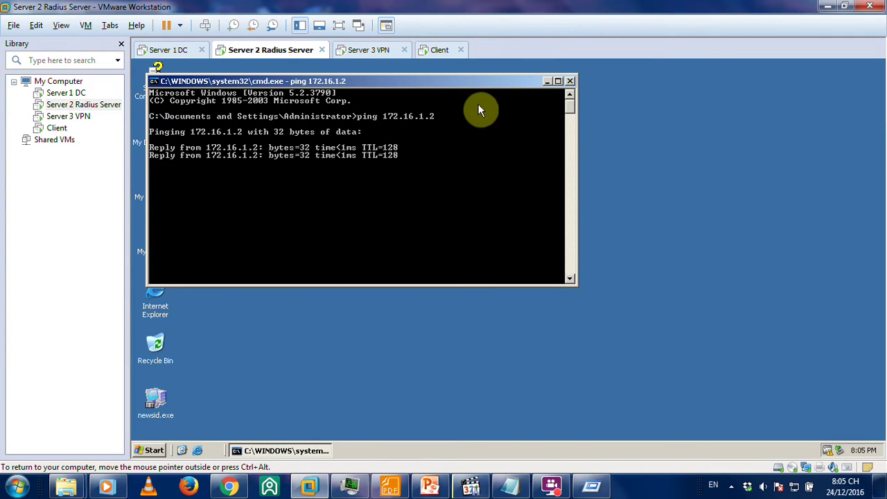
left_click(570, 81)
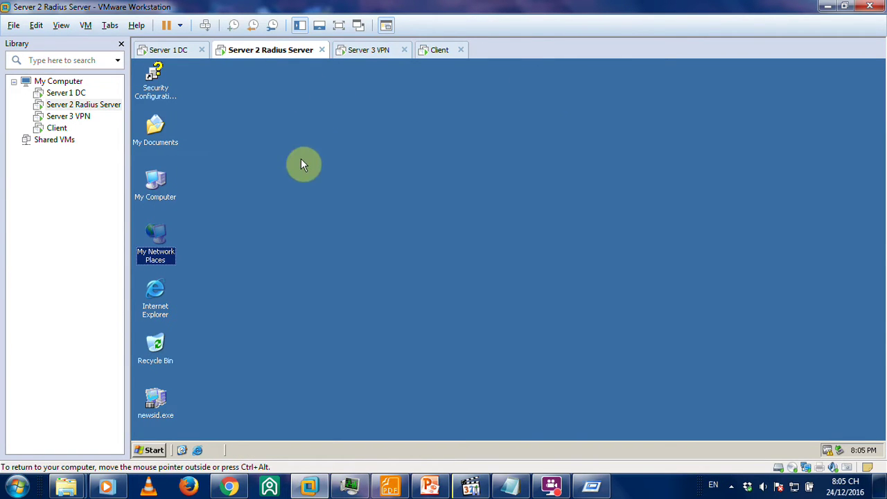
Check Server 2's computer name in My Computer's System Properties, then switch to Server 1 DC
right_click(150, 251)
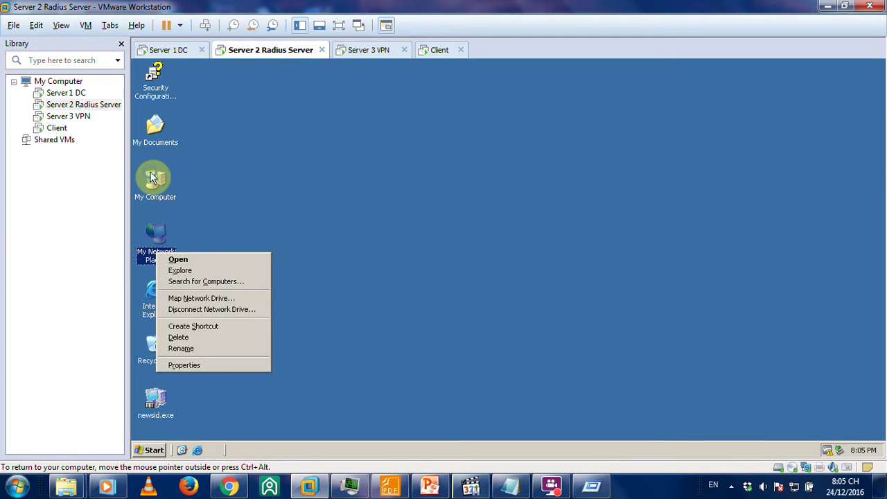
right_click(152, 173)
left_click(196, 295)
left_click(286, 126)
left_click(423, 94)
left_click(179, 49)
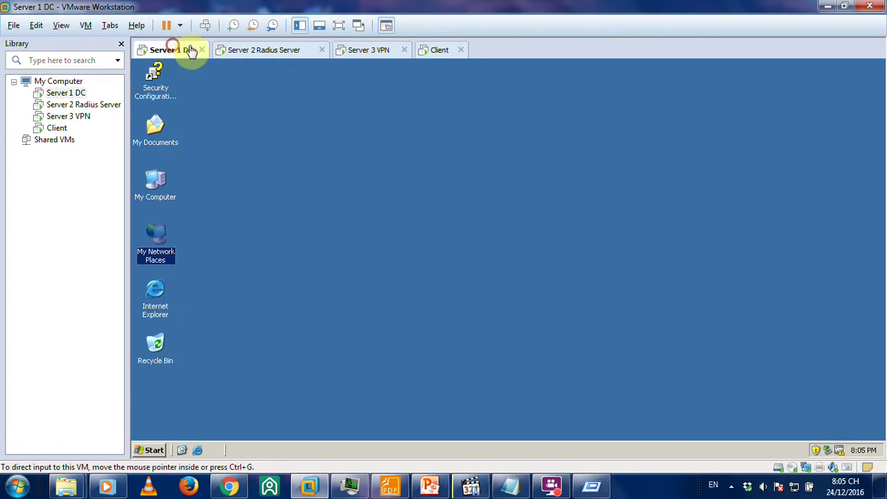
Run nslookup on the DC, which times out reporting default server 172.16.1.2 as UnKnown
left_click(152, 449)
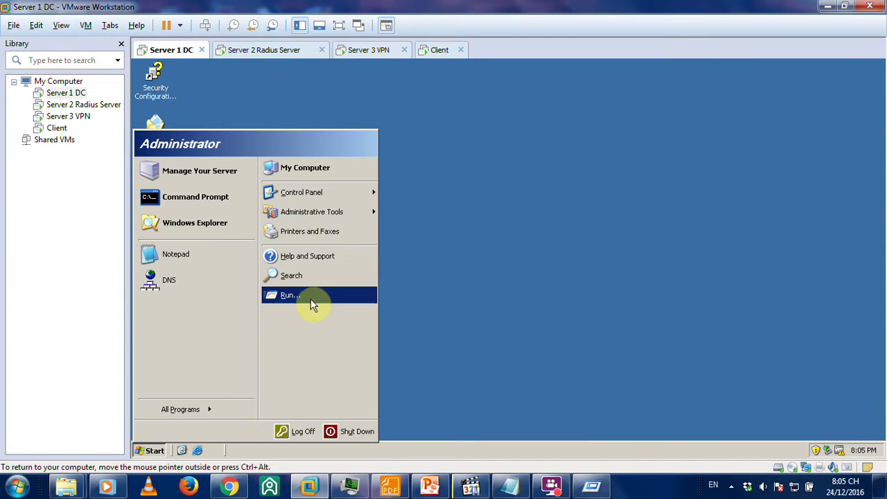
left_click(312, 299)
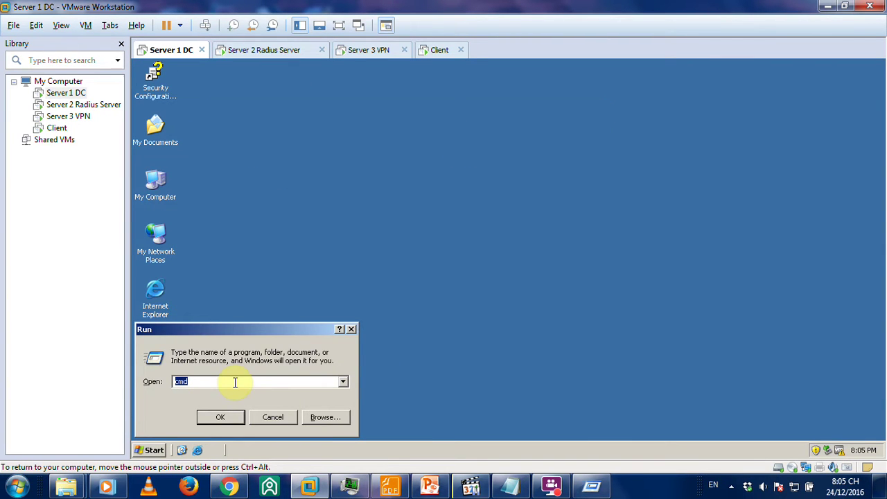
key("Return")
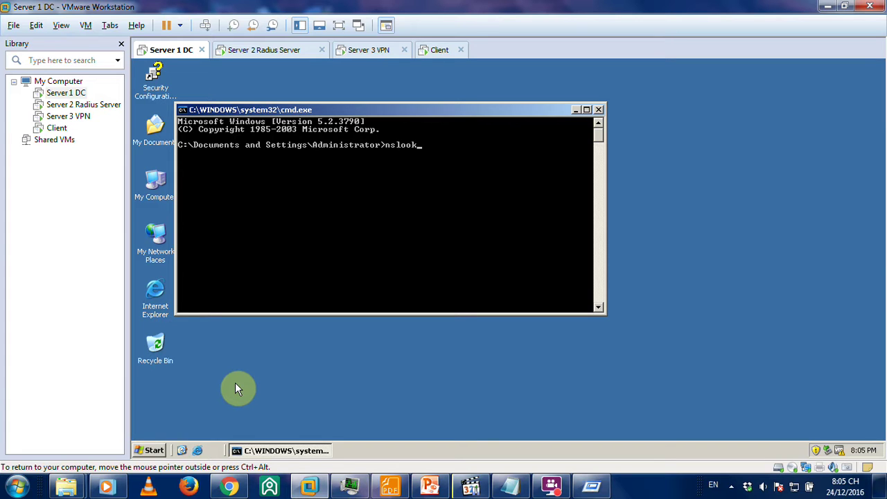
key("Return")
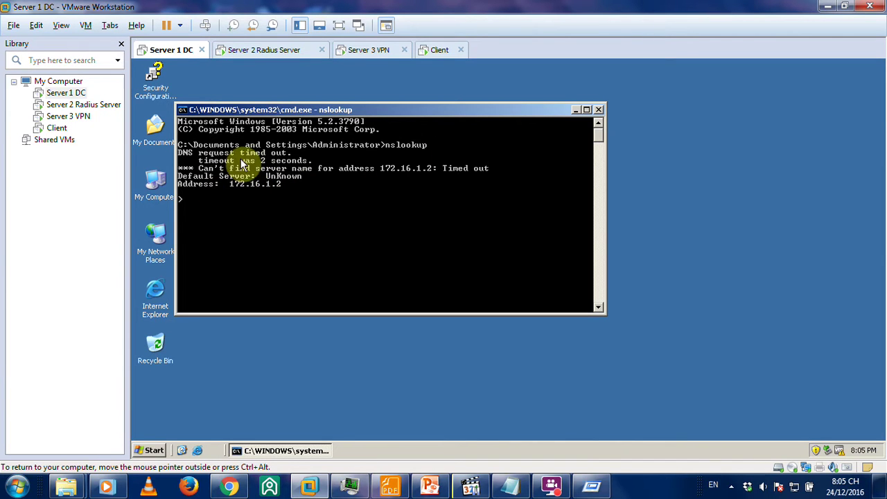
left_click(600, 111)
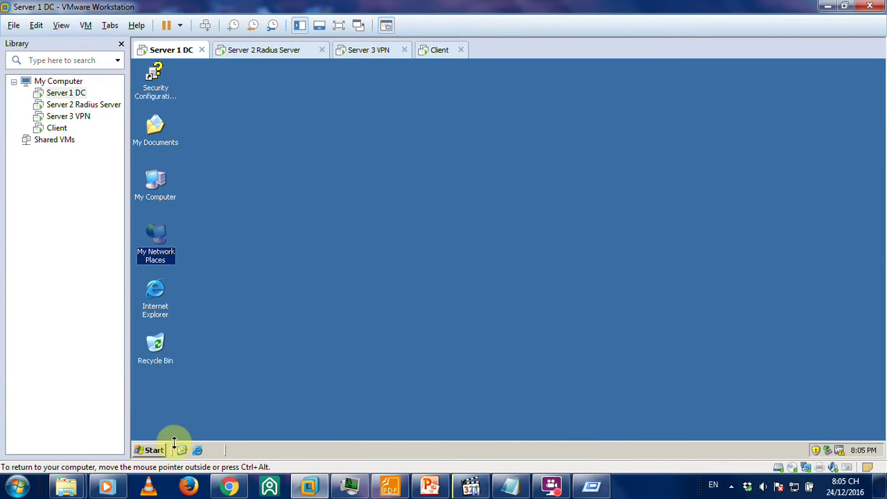
left_click(165, 450)
In DNS Manager, inspect the hvktmm.org forward zone's server1 host record
mouse_move(317, 210)
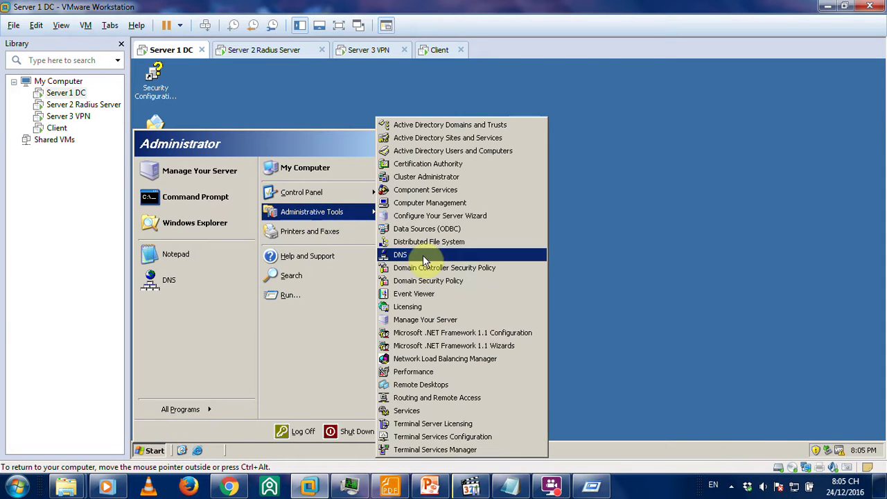
left_click(423, 253)
double_click(208, 154)
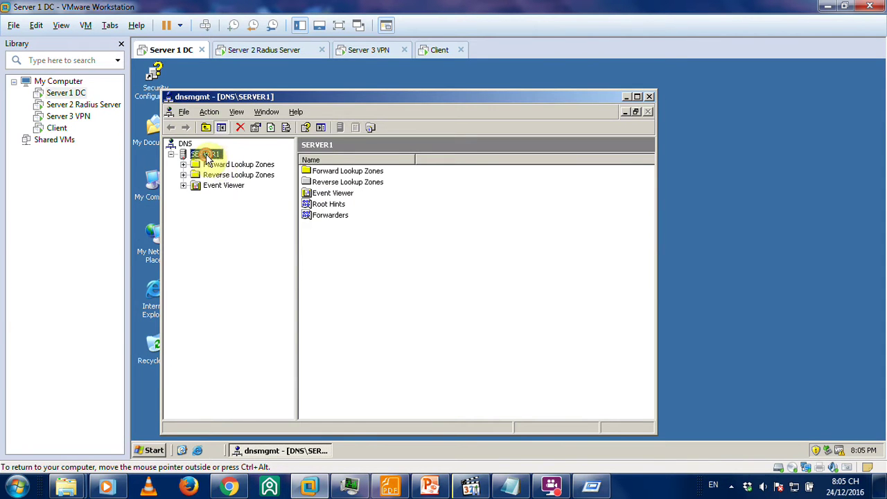
left_click(235, 174)
double_click(234, 165)
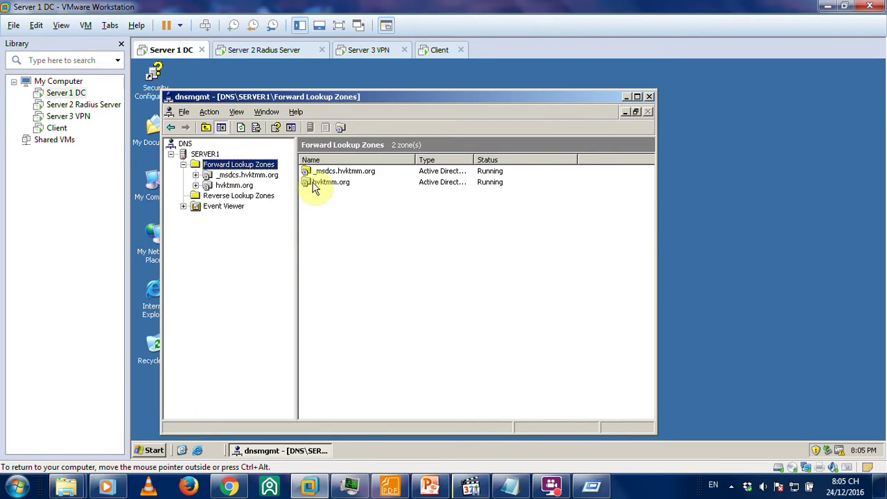
double_click(334, 183)
left_click(339, 272)
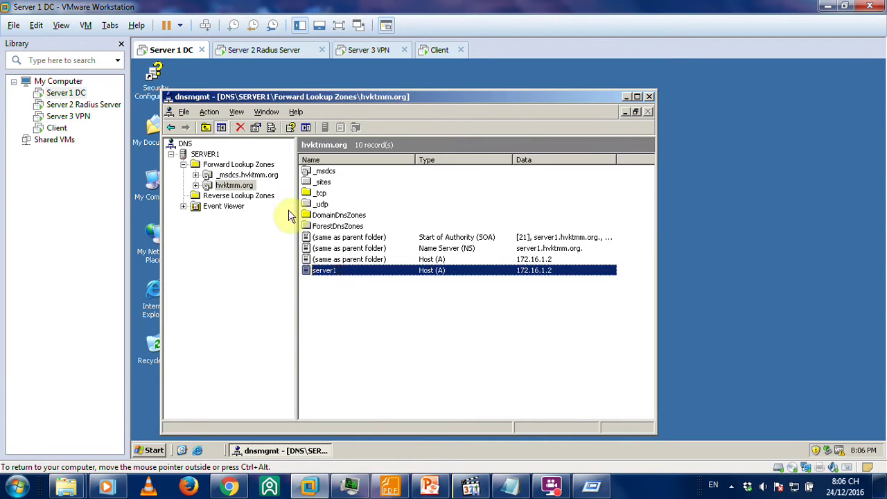
left_click(244, 197)
Create a primary reverse lookup zone for network ID 172.16.1 with default settings
right_click(257, 199)
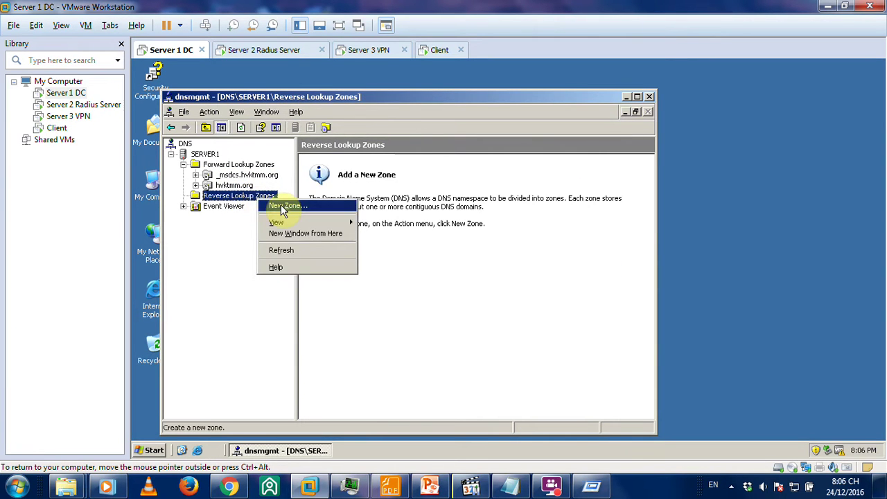
right_click(224, 199)
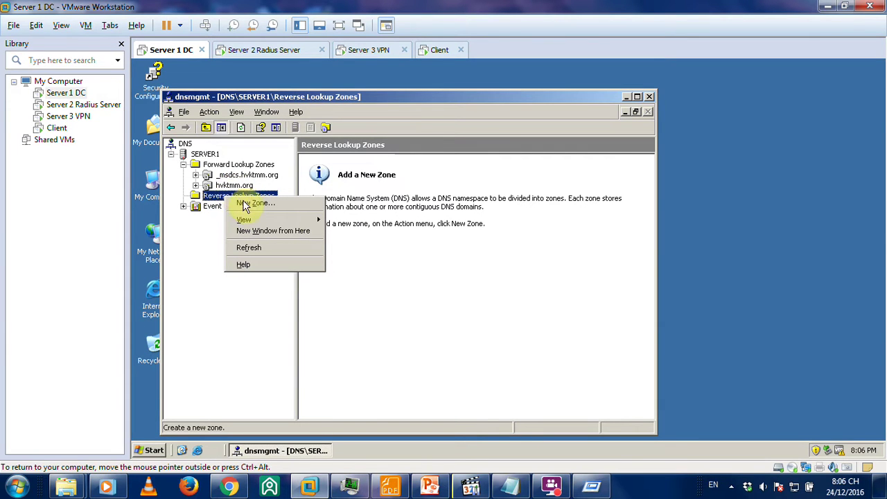
left_click(212, 205)
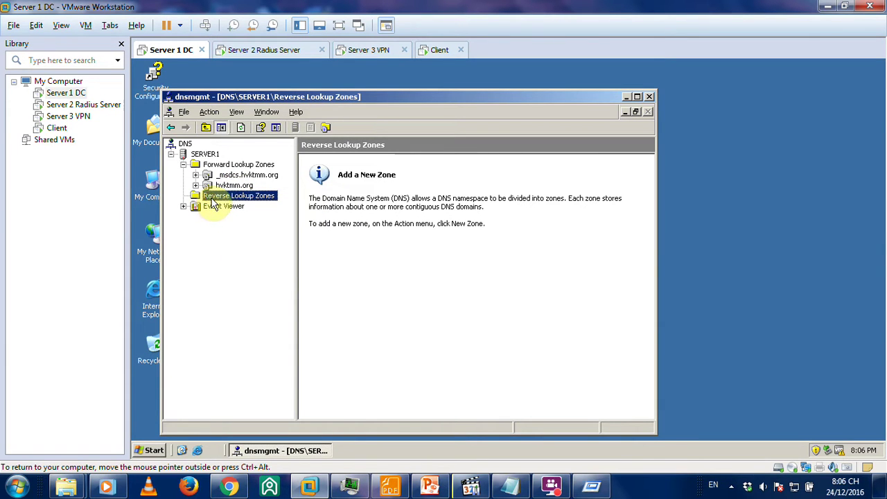
right_click(232, 197)
left_click(265, 208)
left_click(364, 335)
left_click(357, 336)
left_click(360, 335)
left_click(216, 185)
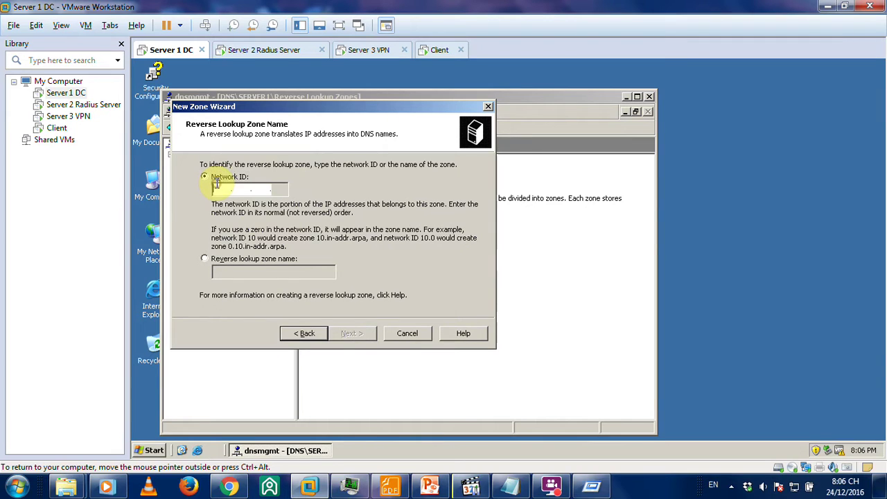
type("172.")
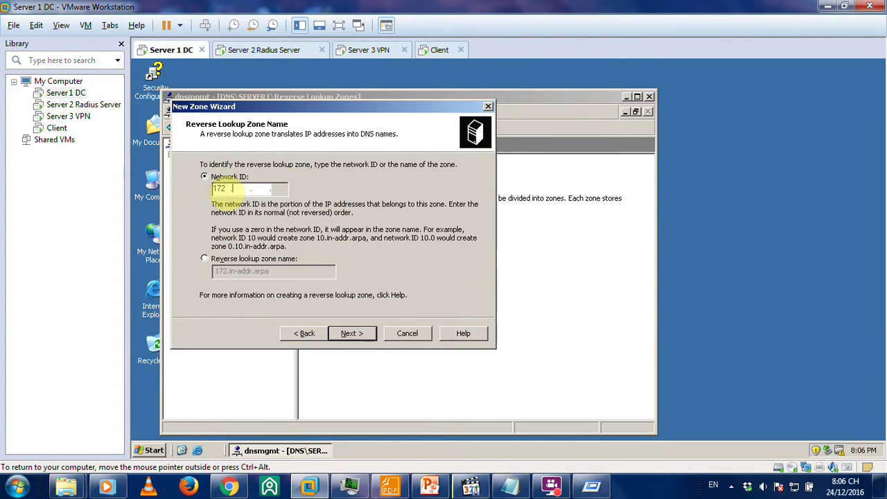
type("16.1")
left_click(353, 334)
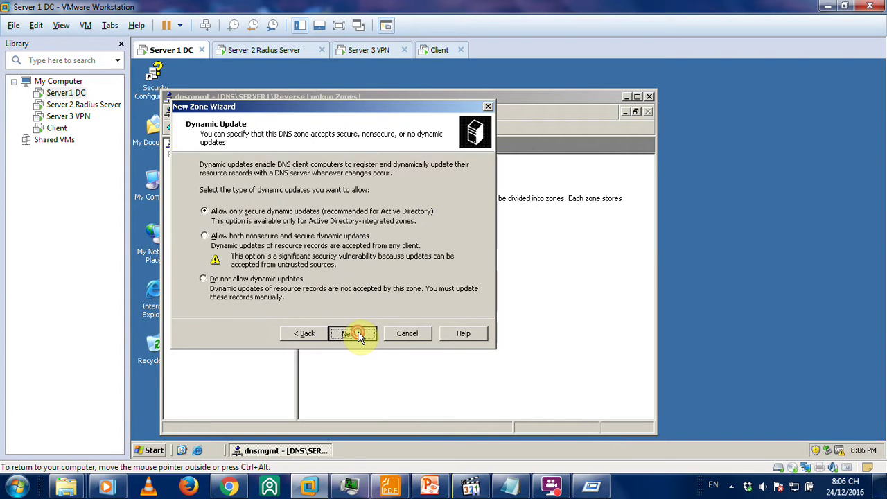
left_click(357, 335)
left_click(357, 334)
Start a new pointer record in the 172.16.1.x Subnet zone, browsing to the hvktmm.org zone
double_click(335, 173)
right_click(359, 201)
left_click(400, 236)
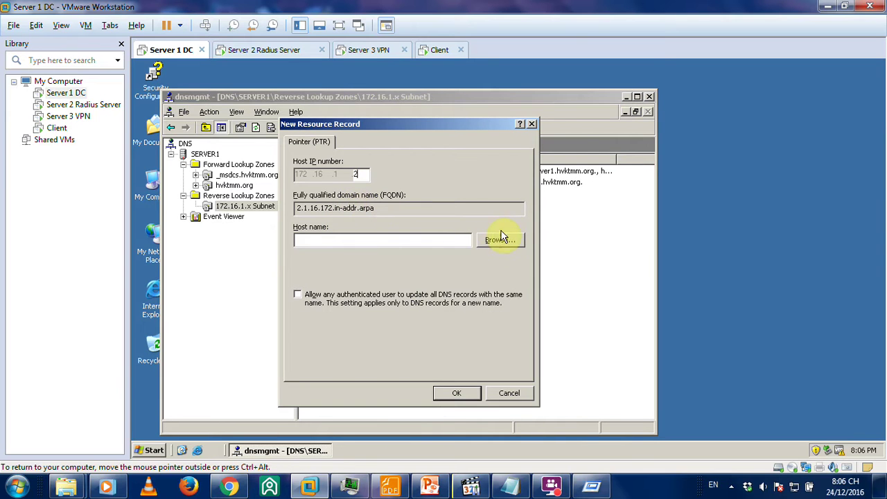
left_click(501, 240)
double_click(321, 221)
double_click(320, 221)
left_click(330, 232)
double_click(331, 233)
Pick server1.hvktmm.org as the host and save the 172.16.1.2 pointer record
left_click(360, 275)
scroll(347, 281, "down", 1)
left_click(321, 286)
left_click(447, 362)
left_click(456, 395)
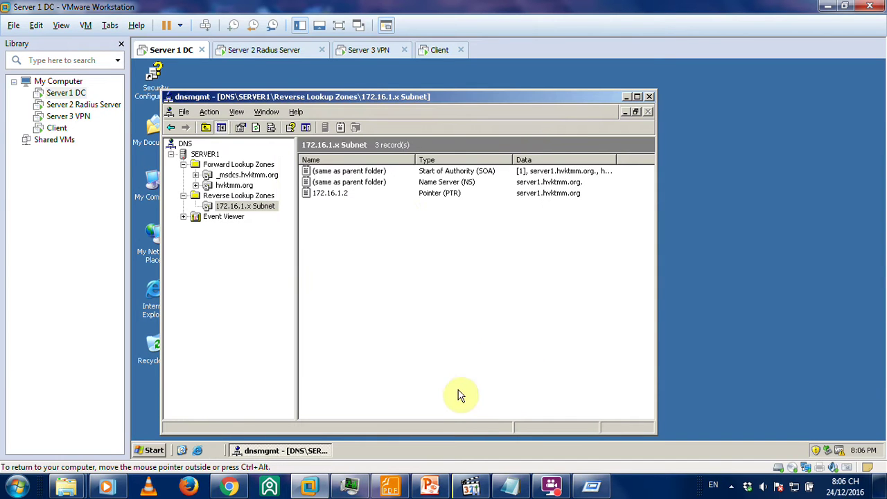
left_click(650, 96)
left_click(160, 450)
Rerun nslookup on the DC, now resolving server1.hvktmm.org at 172.16.1.2, then switch to Server 2
left_click(291, 296)
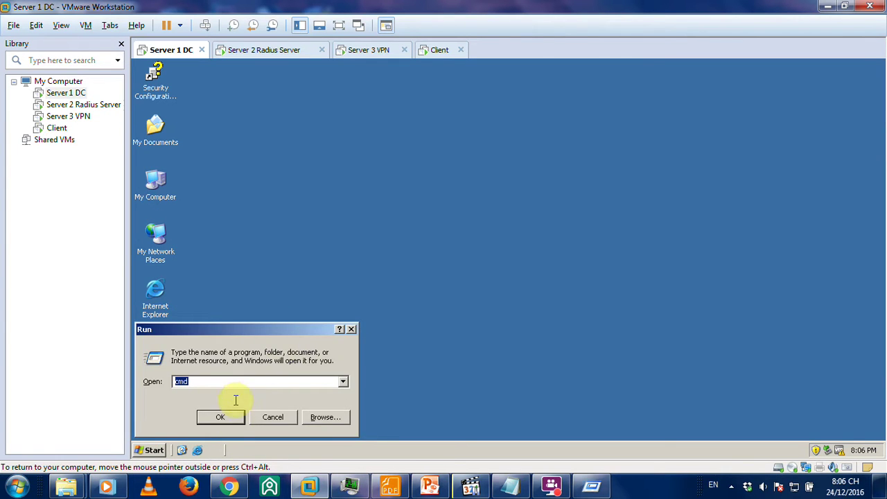
left_click(228, 416)
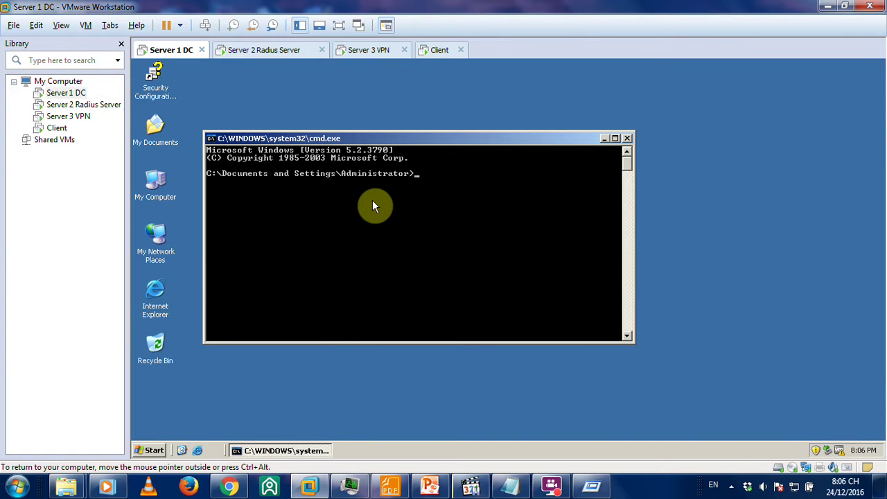
type("nslookup")
key("Return")
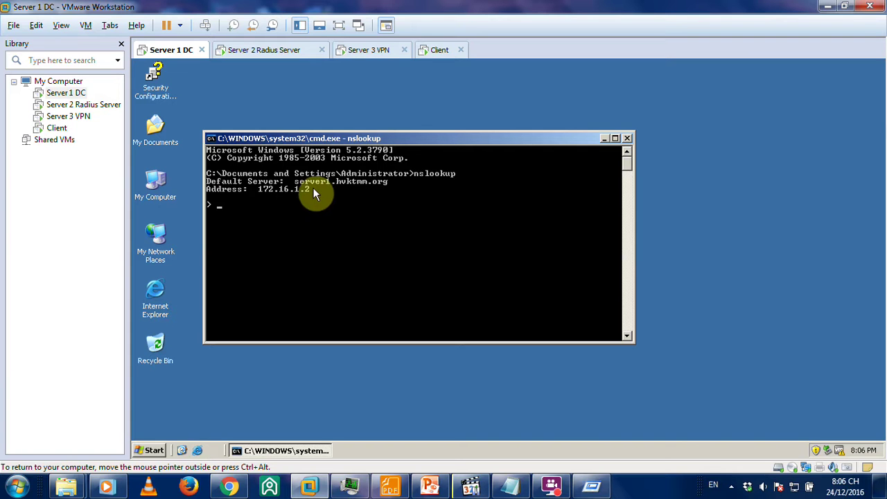
left_click(627, 138)
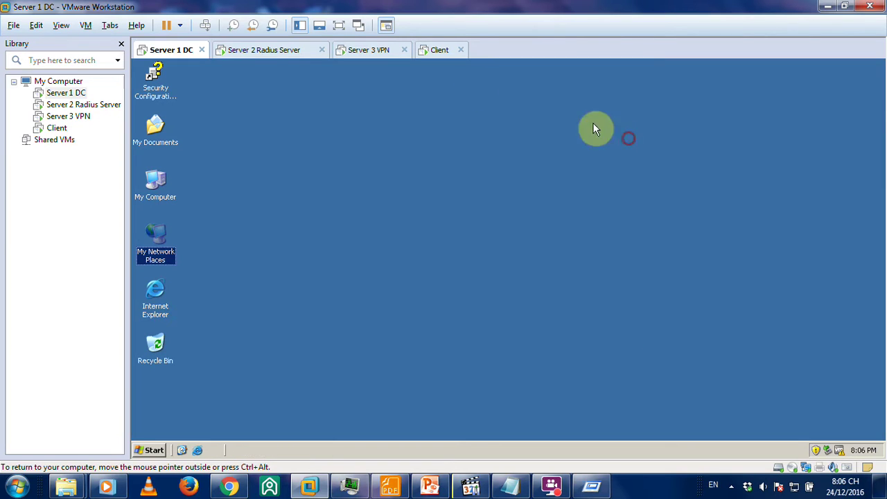
left_click(257, 49)
Set Server 2's membership to domain hvktmm.org, correcting the unreachable entry 'hvktmm'
right_click(155, 181)
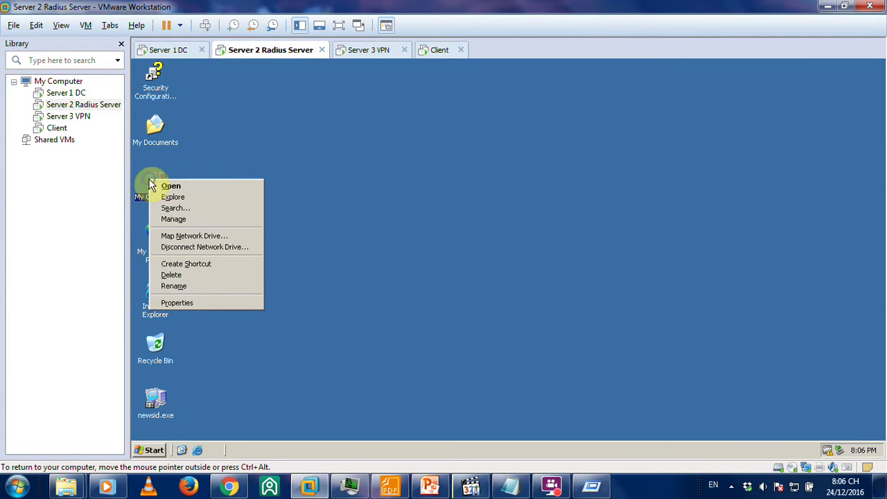
left_click(191, 303)
left_click(315, 157)
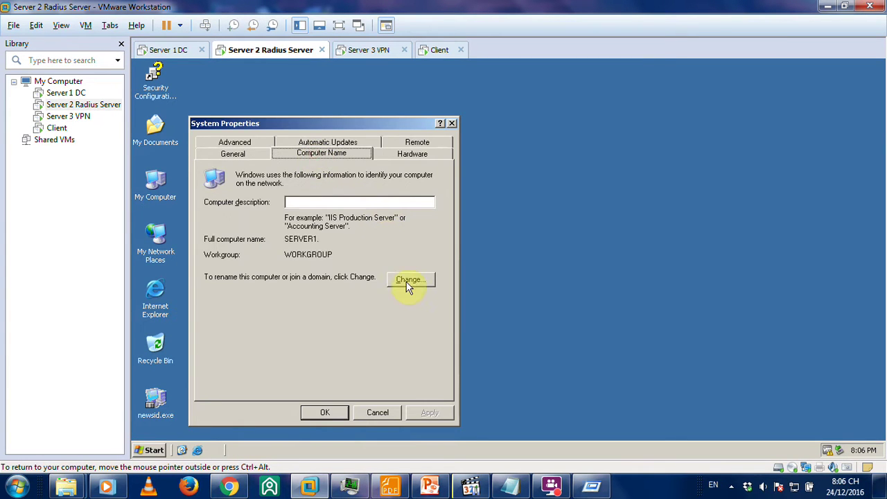
left_click(412, 279)
left_click(231, 289)
left_click(236, 302)
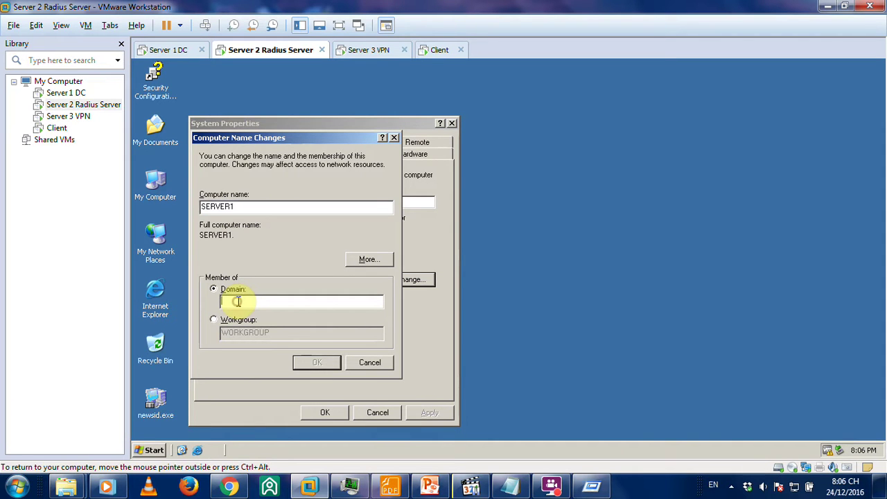
type("hvktm")
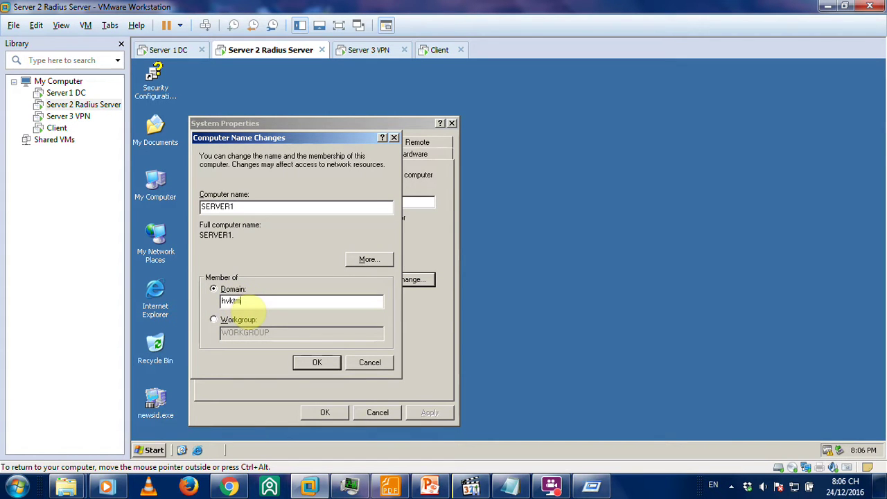
type("m")
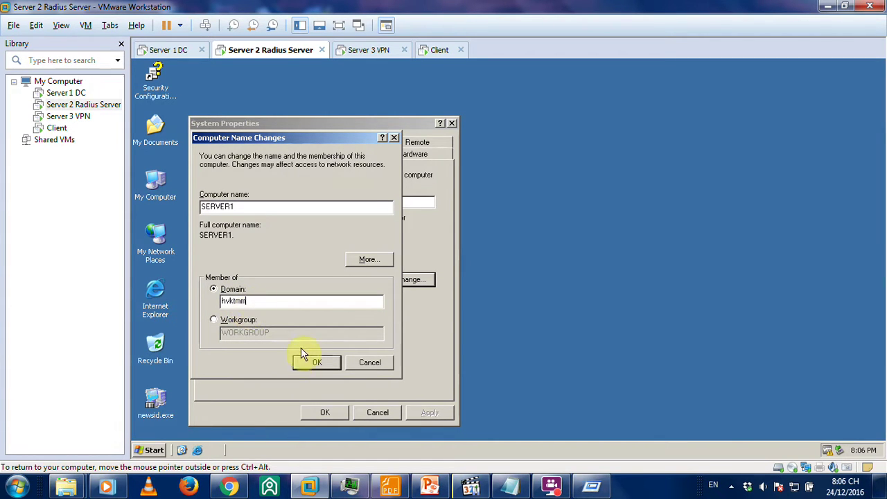
left_click(313, 362)
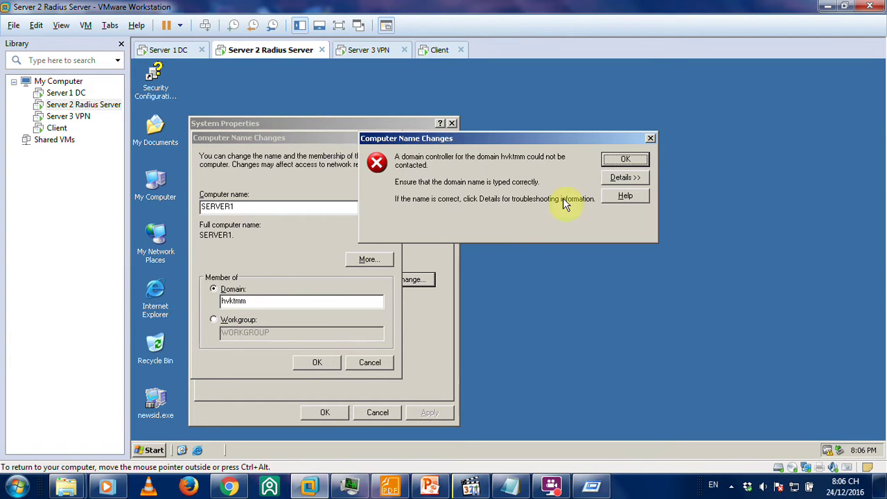
left_click(650, 138)
left_click(285, 301)
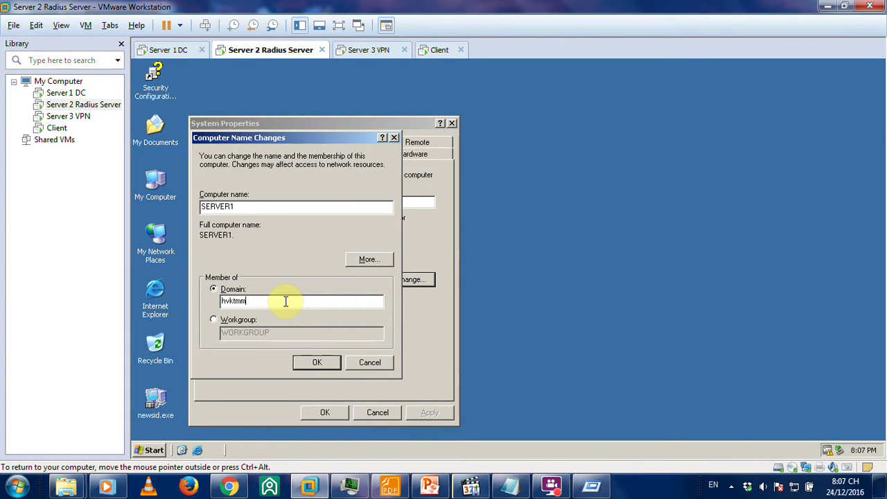
type(".org")
left_click(317, 363)
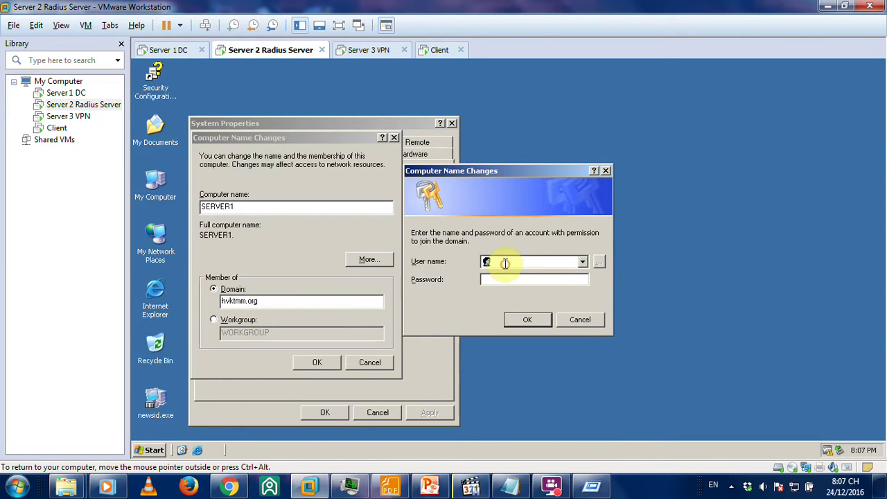
Submit administrator credentials twice; each join fails with 'The specified user already exists.'
type("administrator")
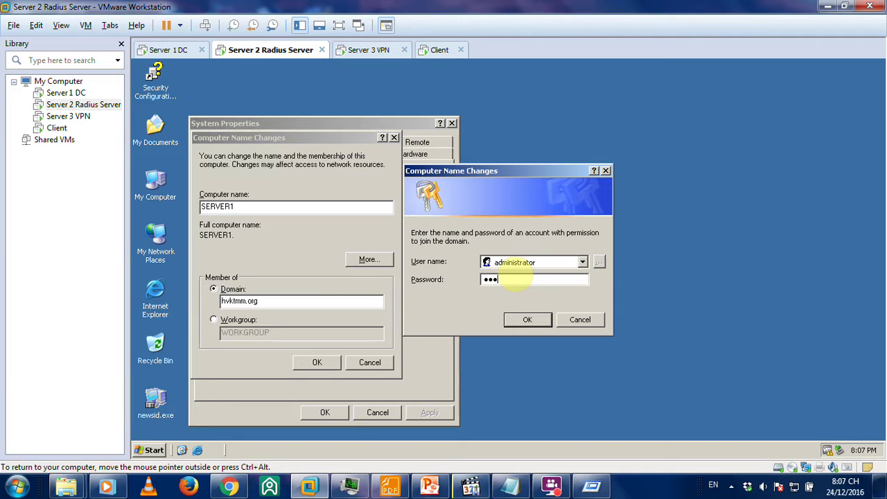
key("Return")
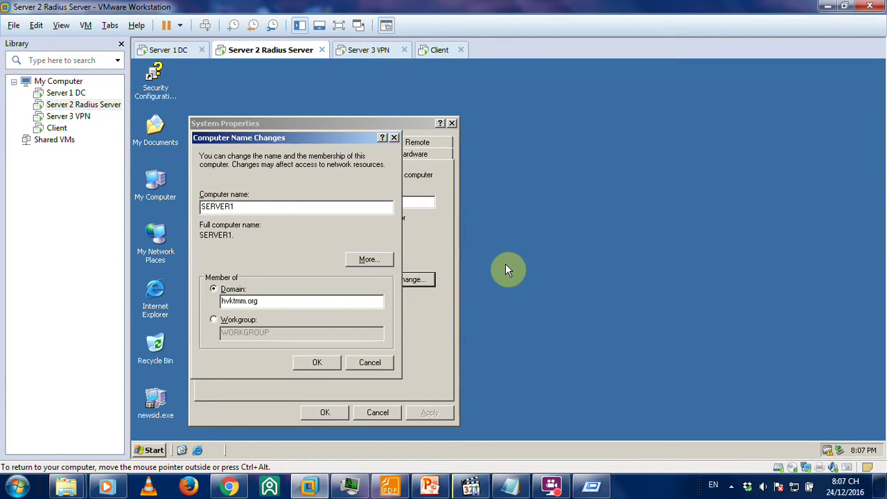
left_click(511, 289)
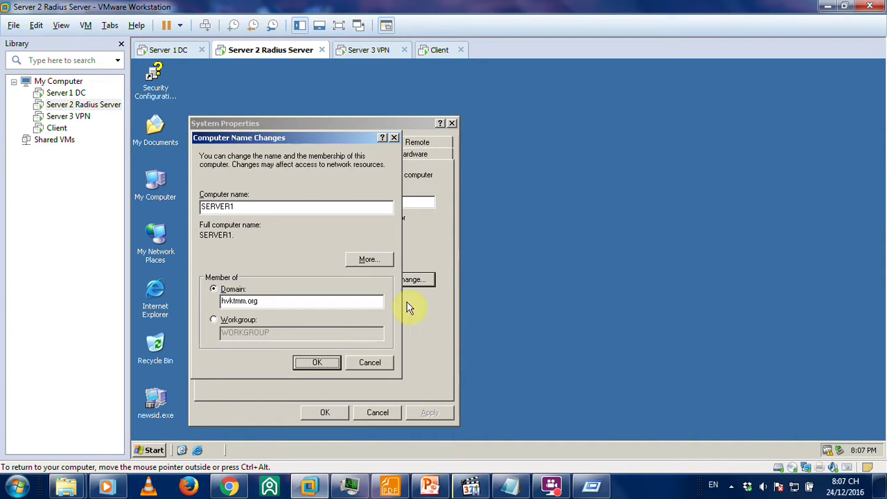
left_click(321, 361)
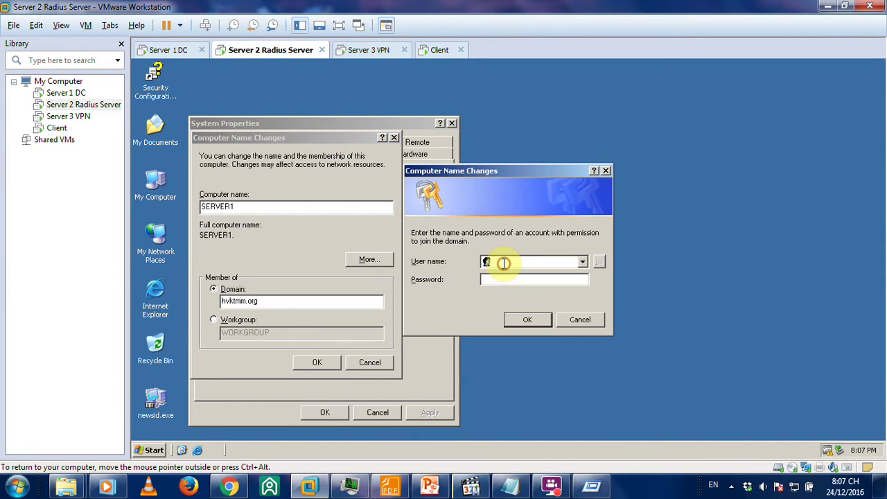
type("administrator")
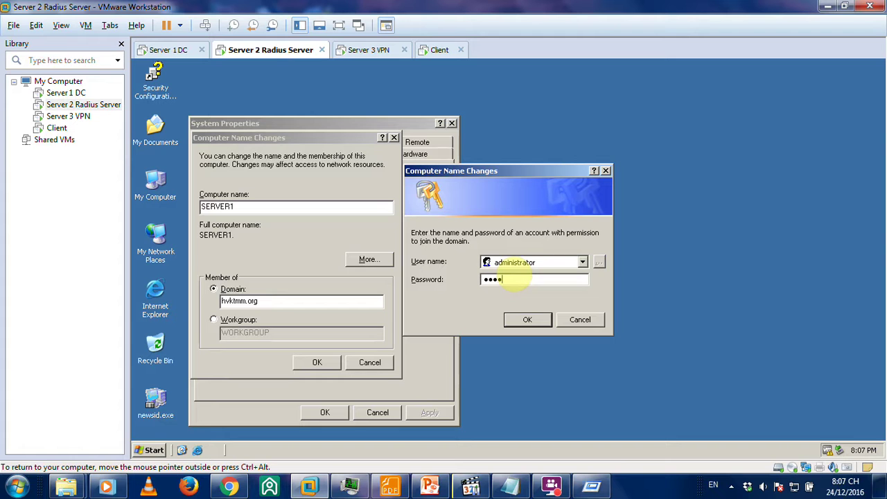
left_click(532, 321)
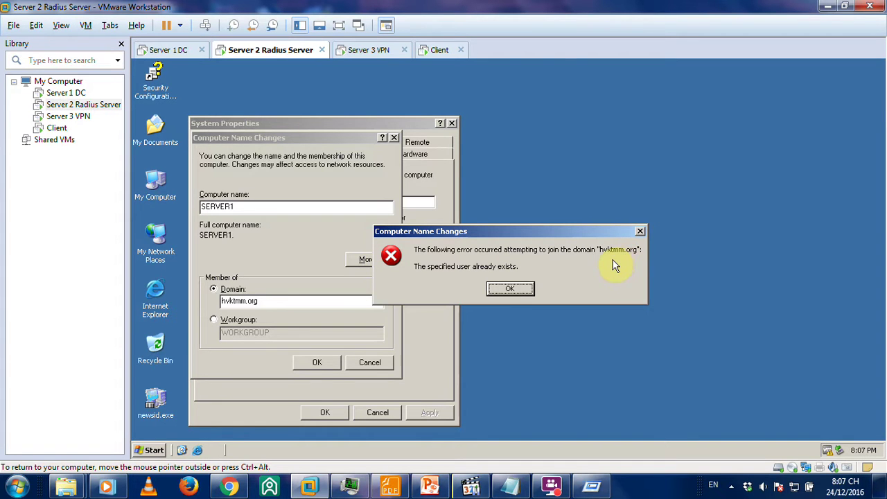
left_click(527, 289)
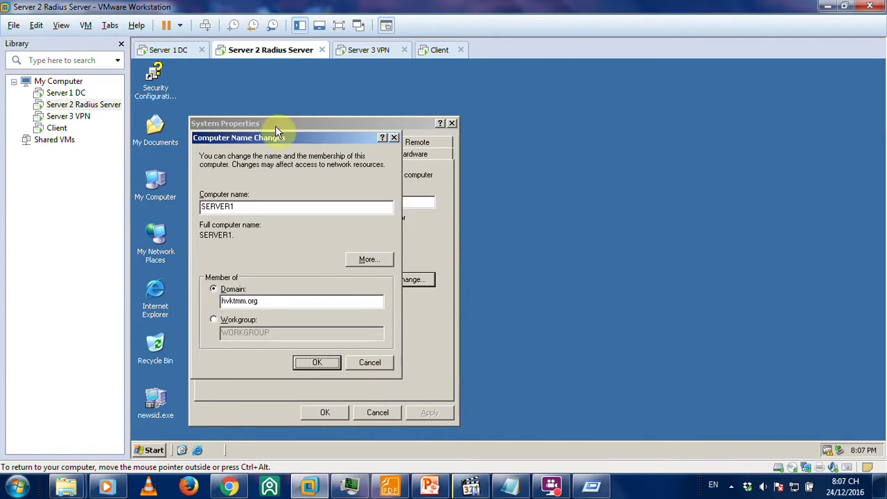
Close Server 2's computer name changes and System Properties dialogs
right_click(150, 200)
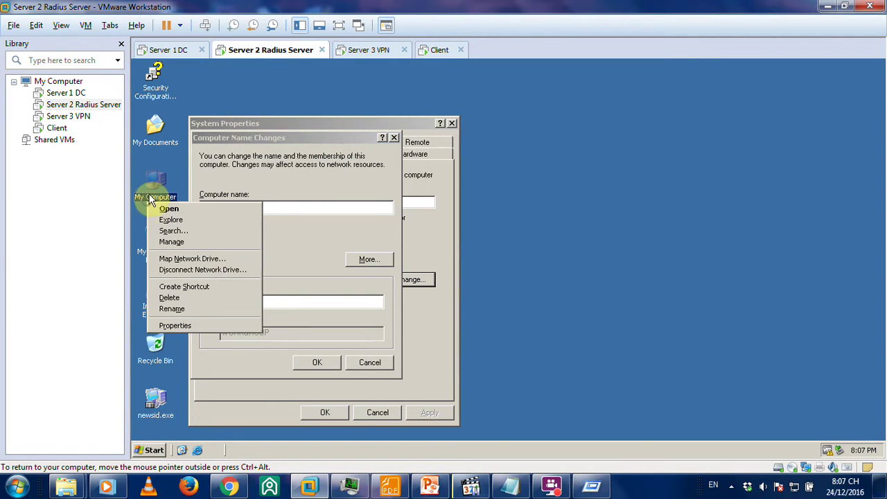
left_click(181, 325)
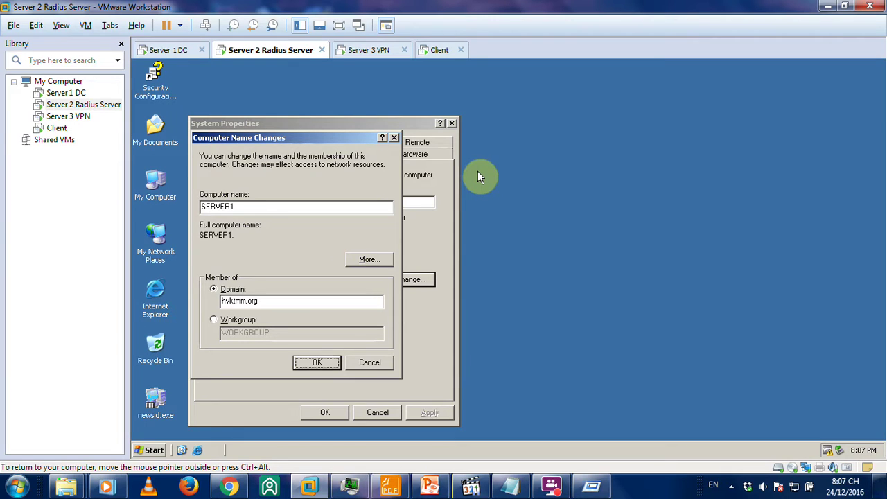
left_click(394, 138)
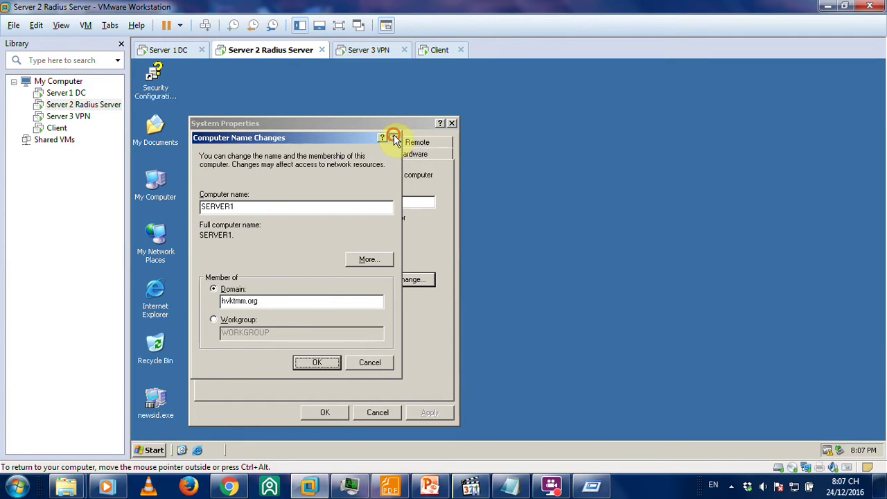
left_click(452, 124)
Check the Server 3 VPN machine's computer name, then return to Server 2 Radius Server
left_click(362, 51)
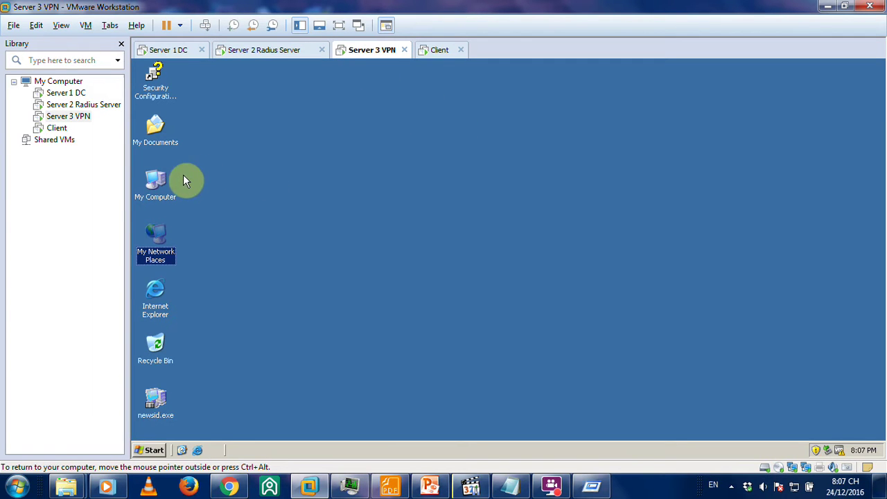
right_click(157, 186)
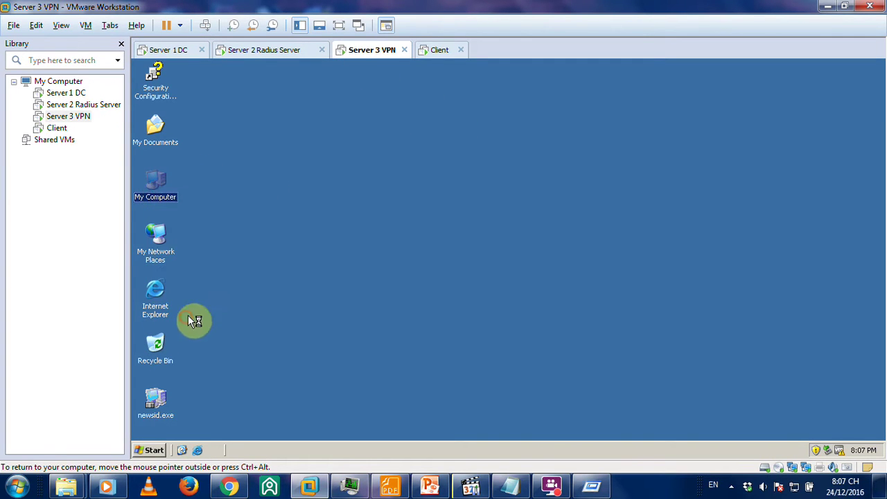
left_click(186, 316)
left_click(312, 139)
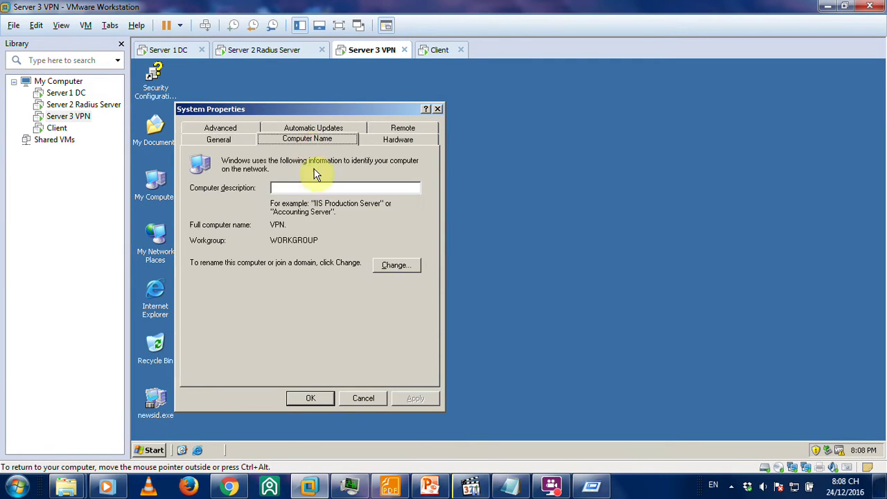
left_click(438, 109)
left_click(288, 50)
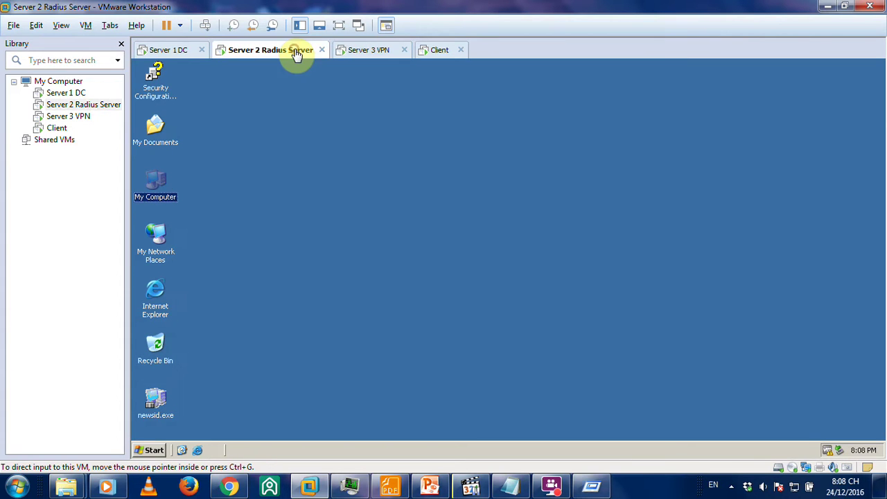
Replace computer name SERVER1 with Radius in System Properties and restart the machine now
right_click(151, 184)
left_click(192, 310)
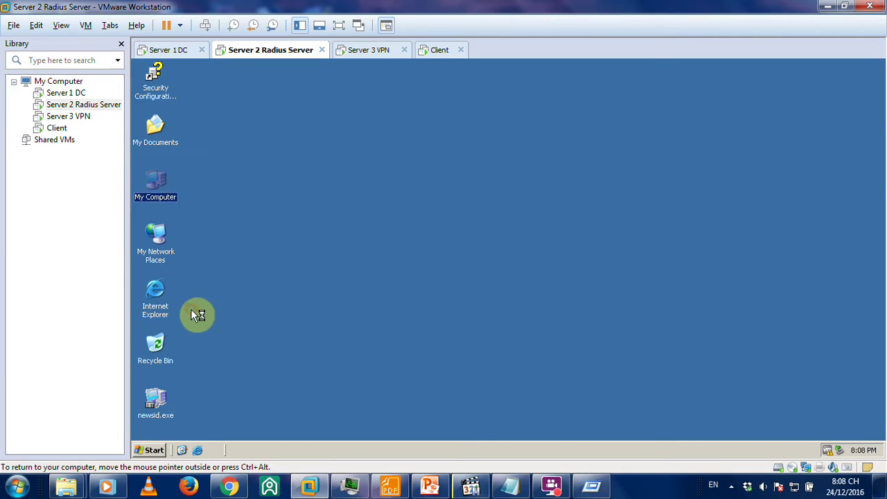
left_click(356, 164)
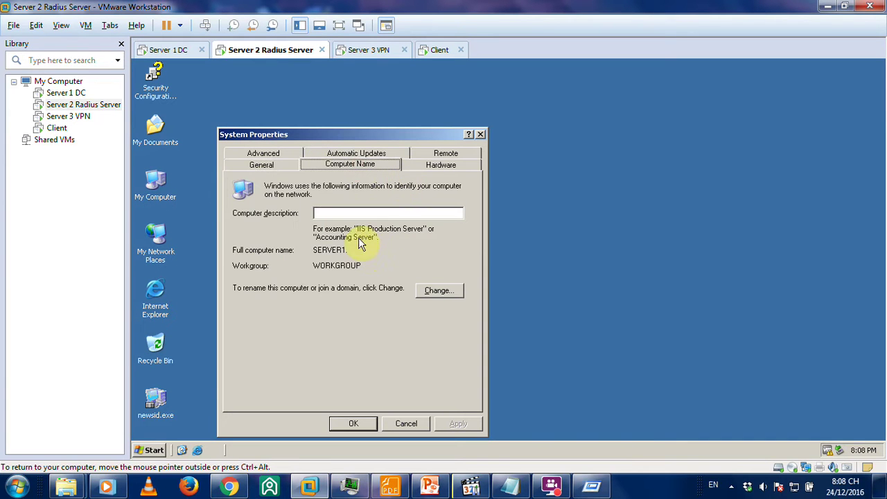
left_click(439, 291)
left_click(281, 217)
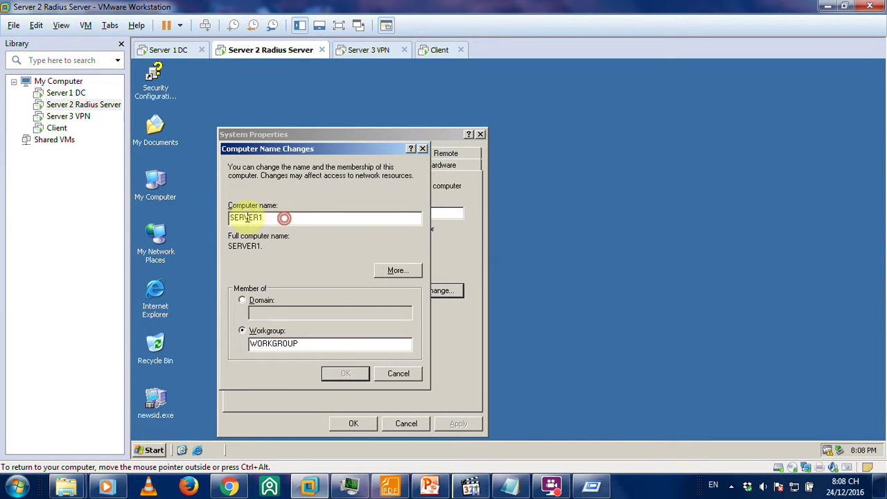
left_click_drag(281, 217, 211, 222)
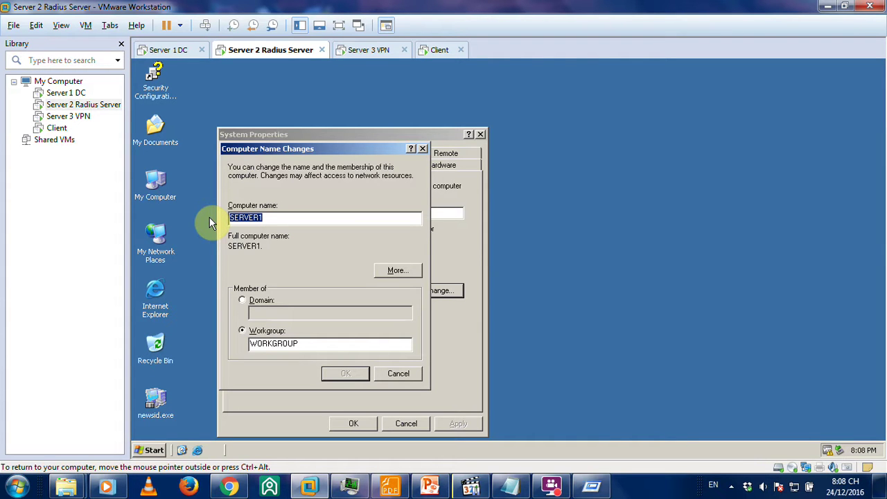
type("R")
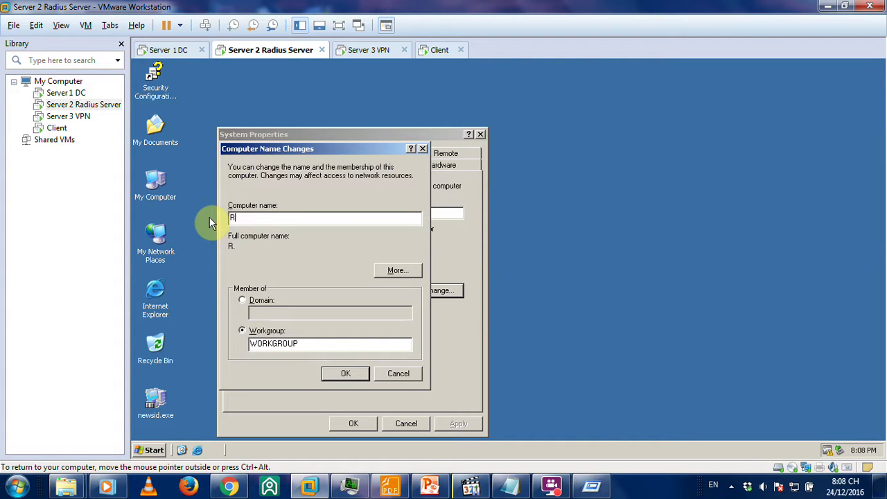
type("adius")
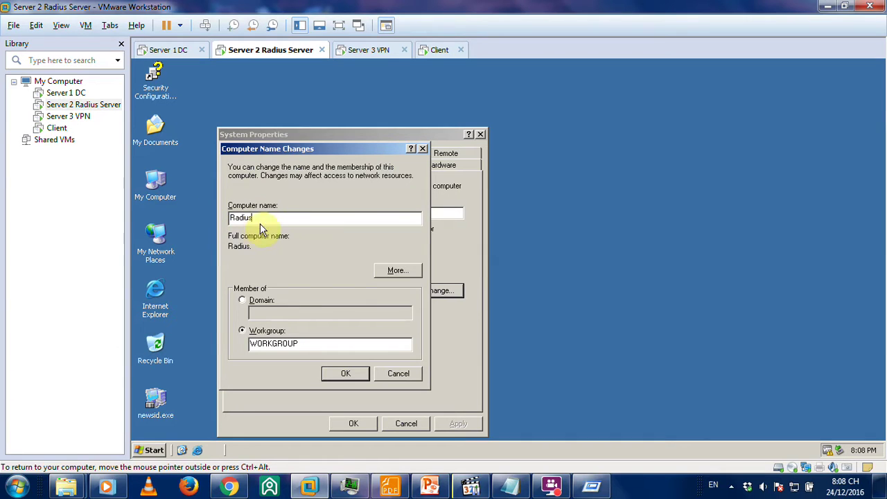
left_click(354, 373)
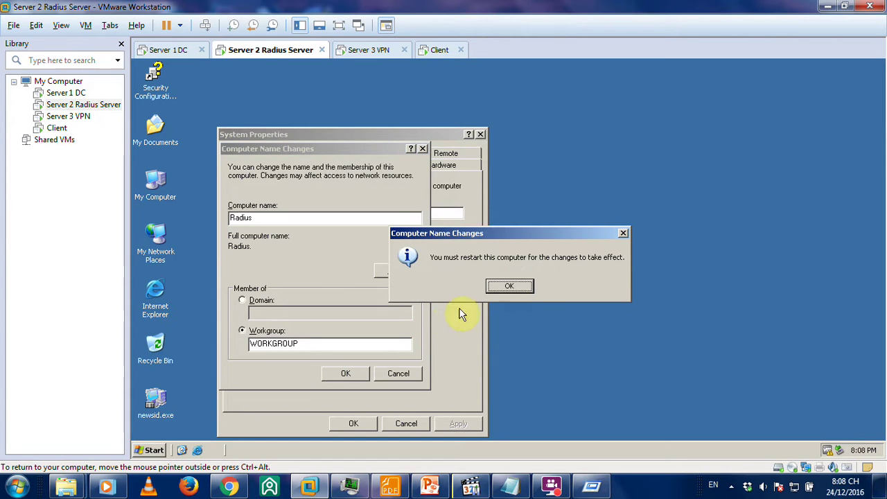
left_click(527, 289)
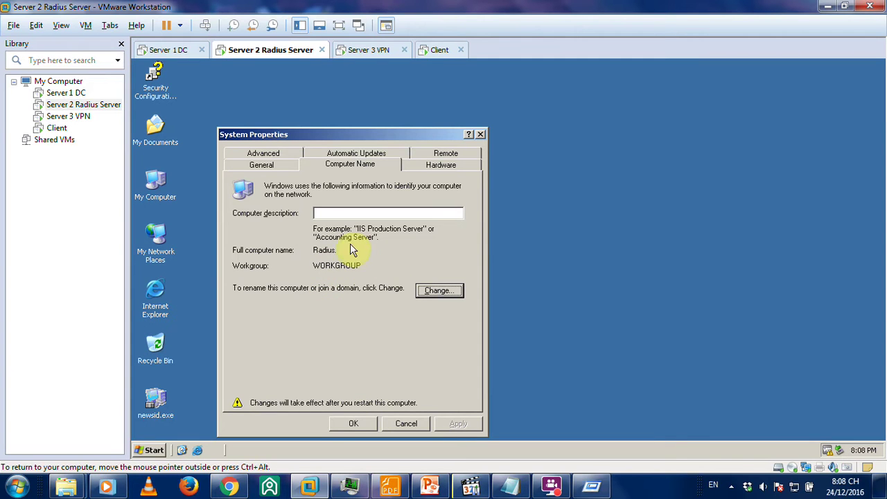
left_click(364, 426)
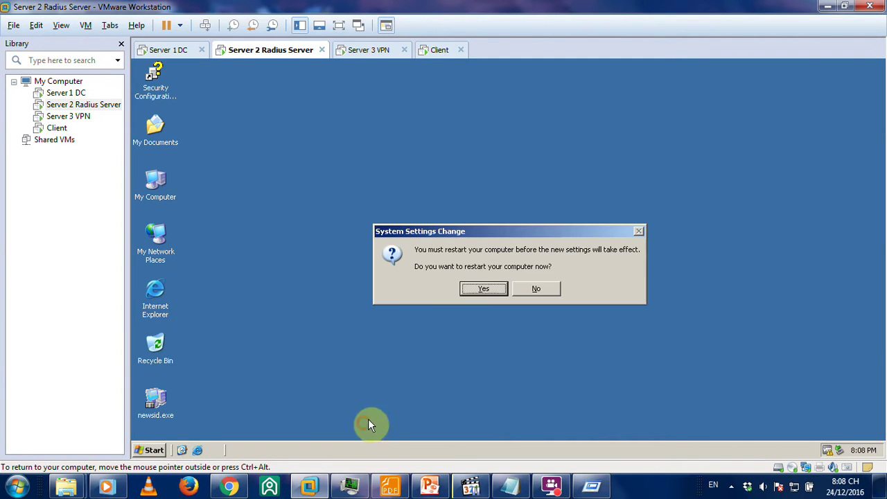
left_click(487, 288)
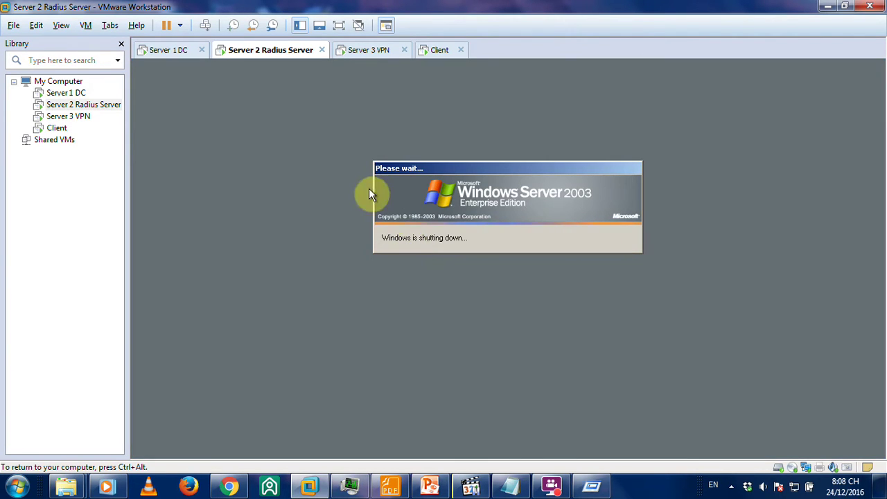
Set the Radius computer's membership to domain hvktmm.org and request the join
left_click(552, 488)
left_click(670, 125)
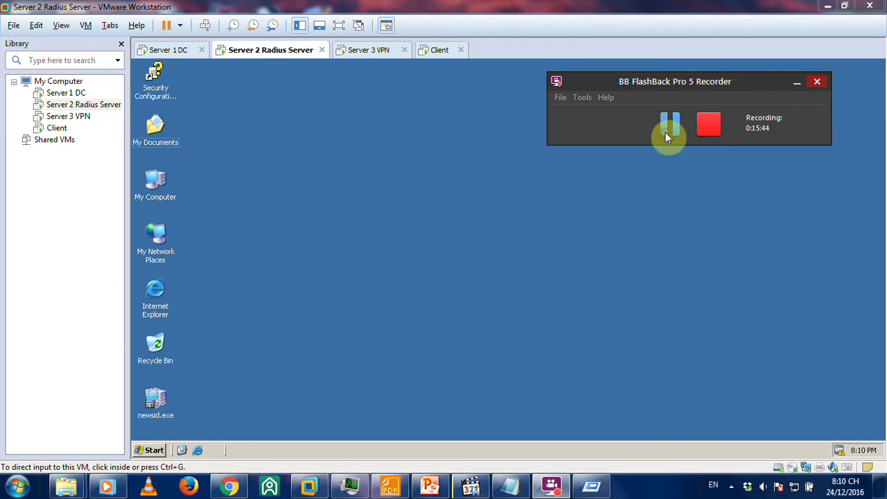
right_click(159, 187)
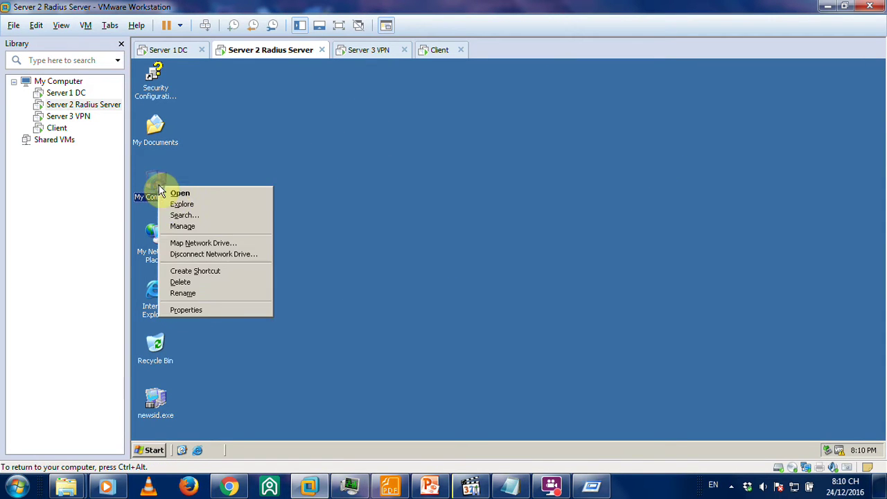
left_click(226, 310)
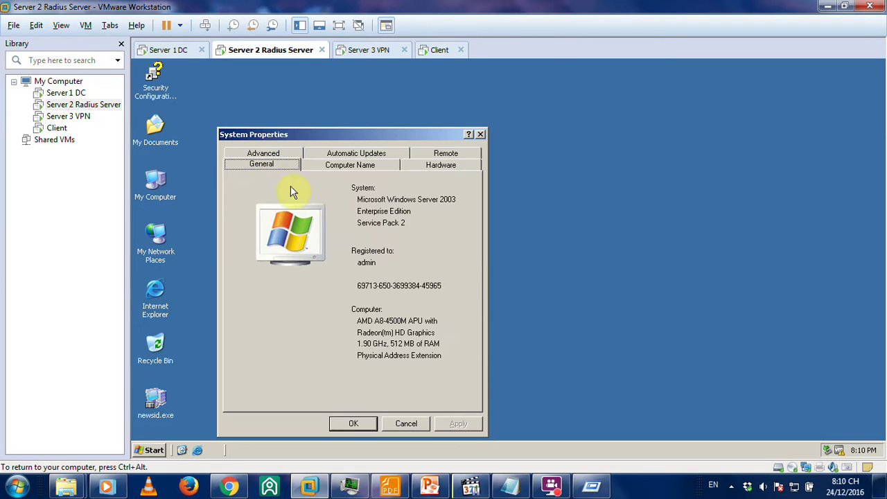
left_click(340, 166)
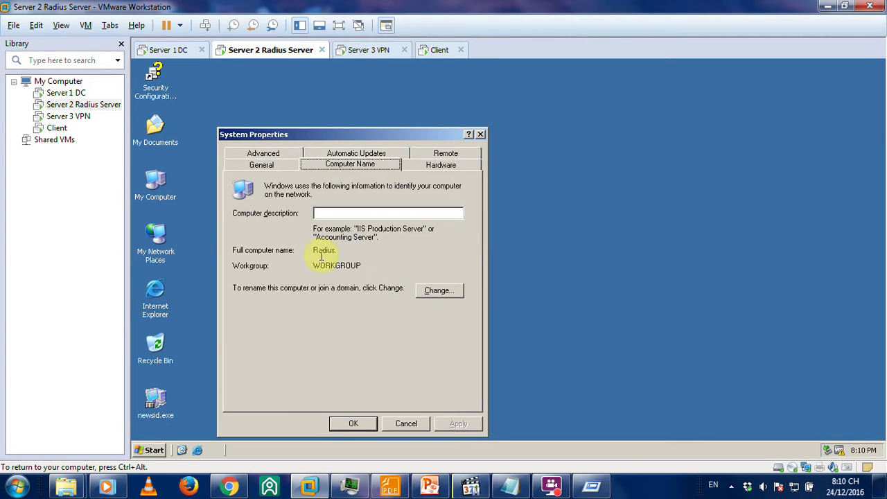
left_click(435, 290)
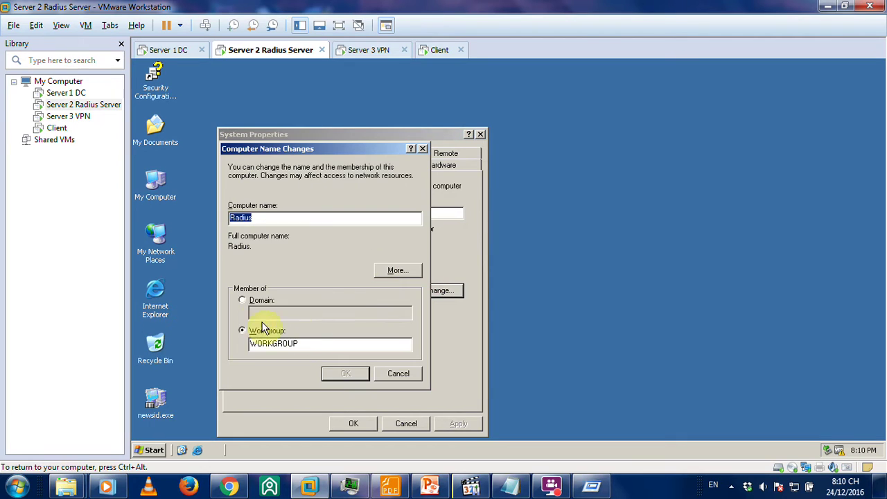
left_click(244, 299)
left_click(278, 319)
type("hvktmm.")
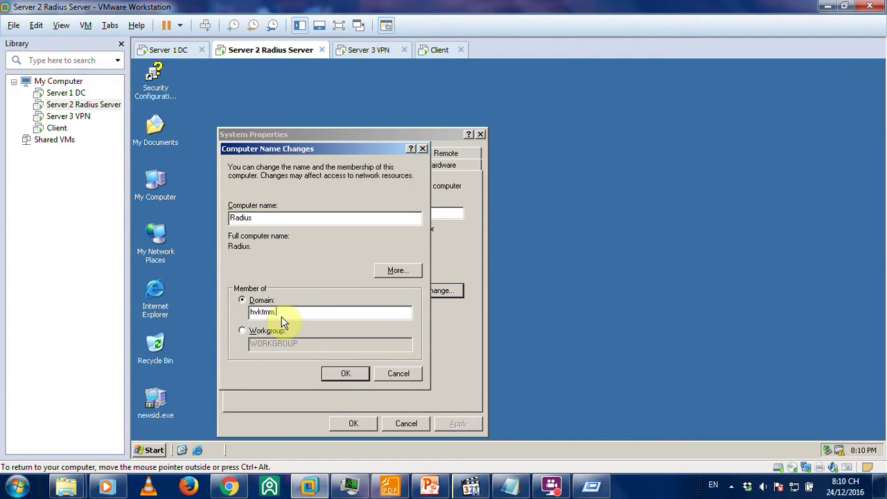
type("org")
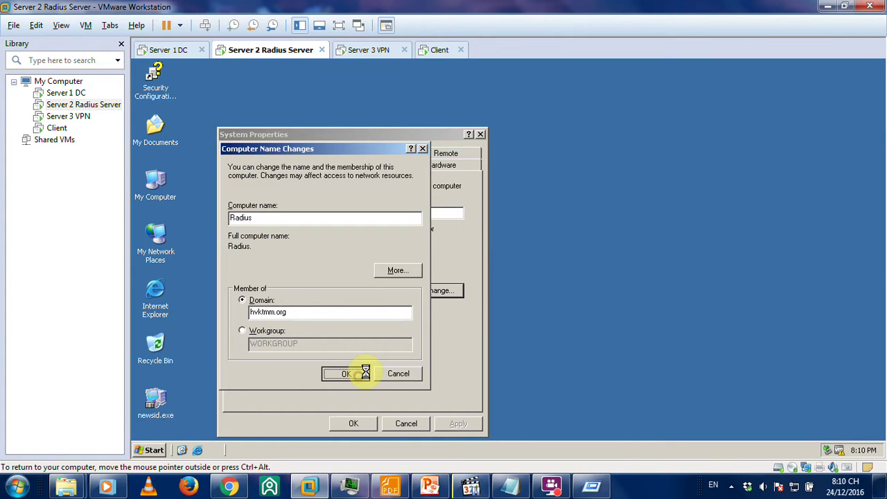
left_click(361, 373)
Enter domain administrator credentials, accept the welcome to hvktmm.org, and restart now
type("adm")
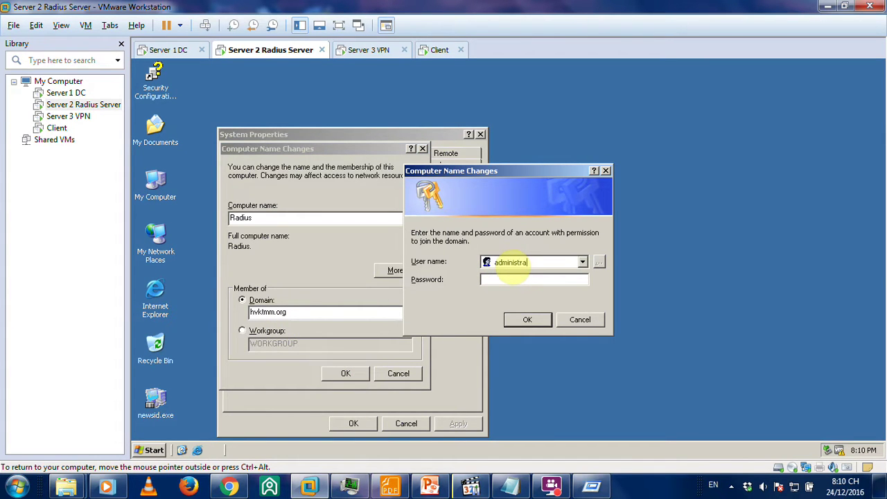
type("inistrator")
key("Return")
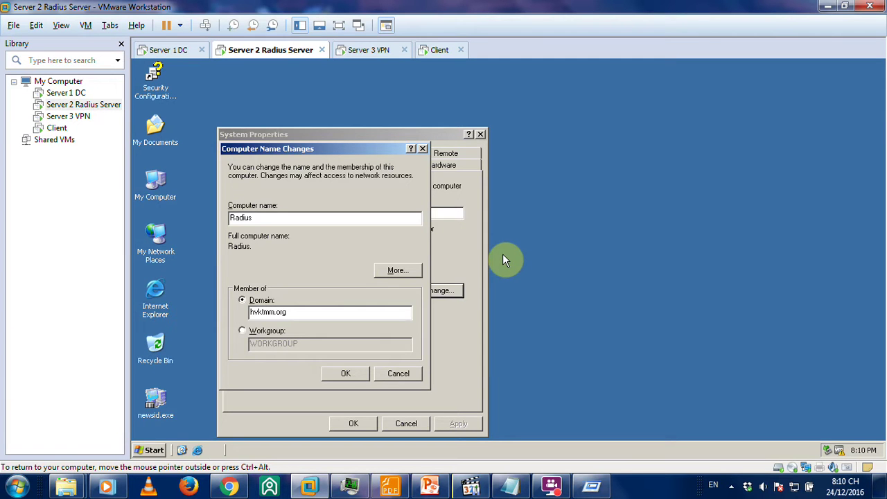
left_click(511, 286)
left_click(509, 290)
left_click(353, 424)
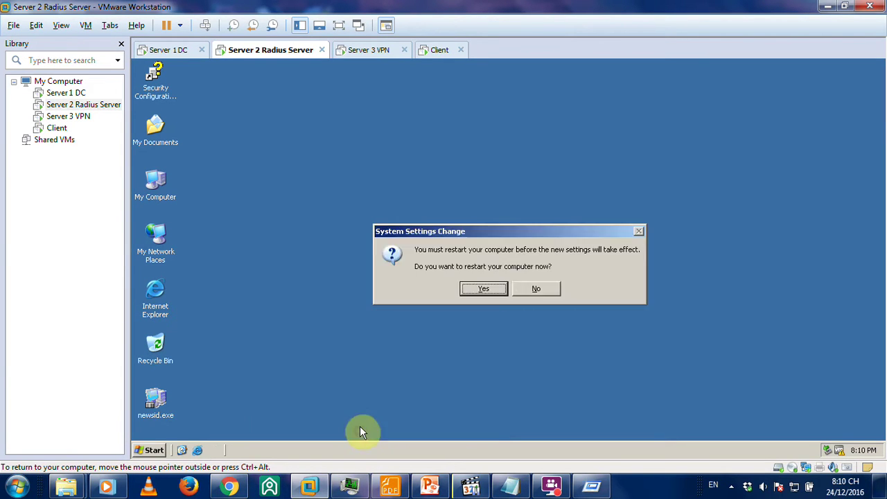
left_click(478, 292)
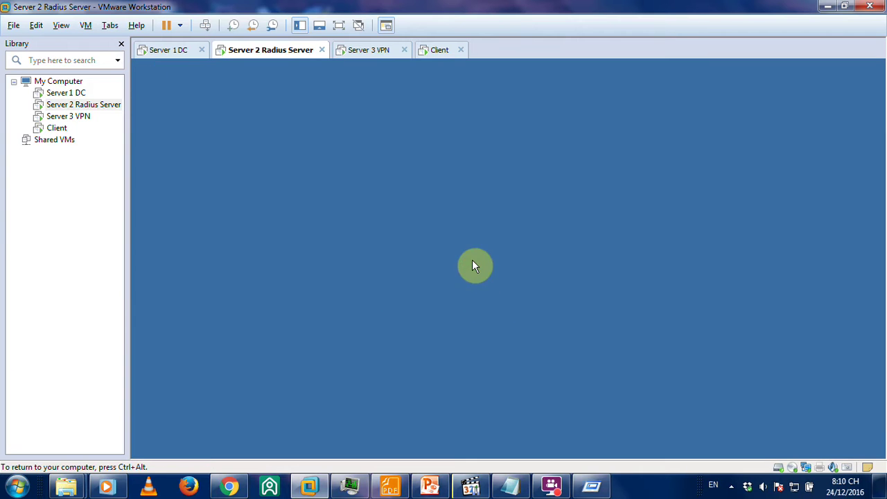
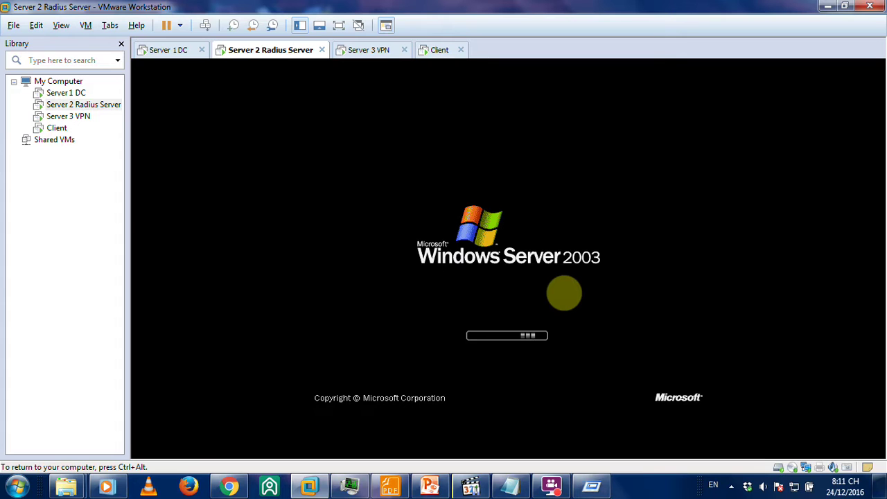
Send Ctrl+Alt+Del to the Radius Server VM to bring up the Windows logon prompt
key("ctrl+alt")
left_click(554, 484)
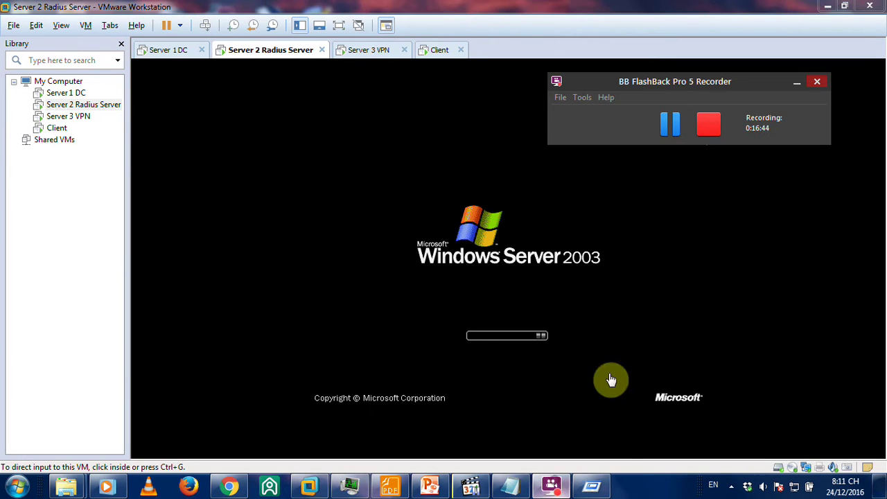
left_click(668, 131)
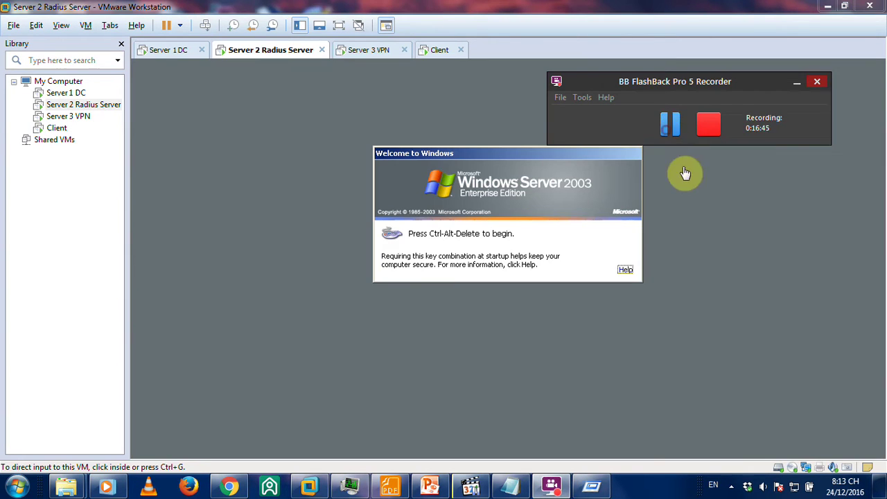
left_click(711, 215)
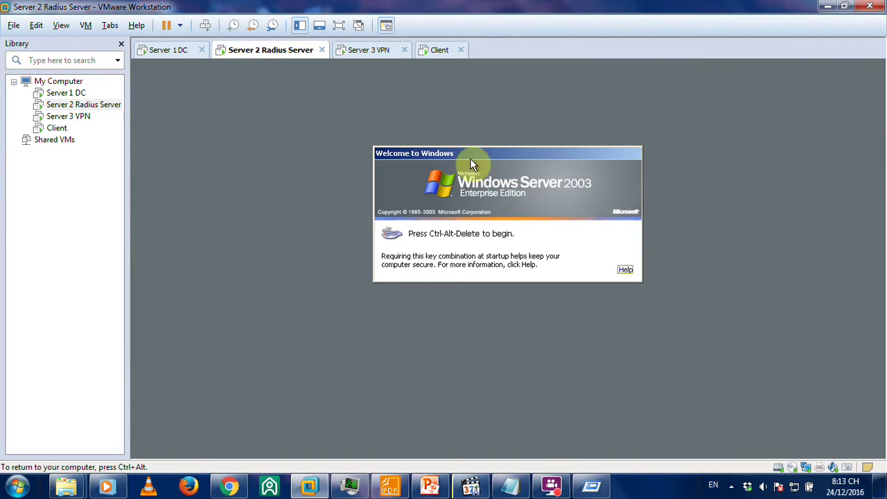
left_click(206, 27)
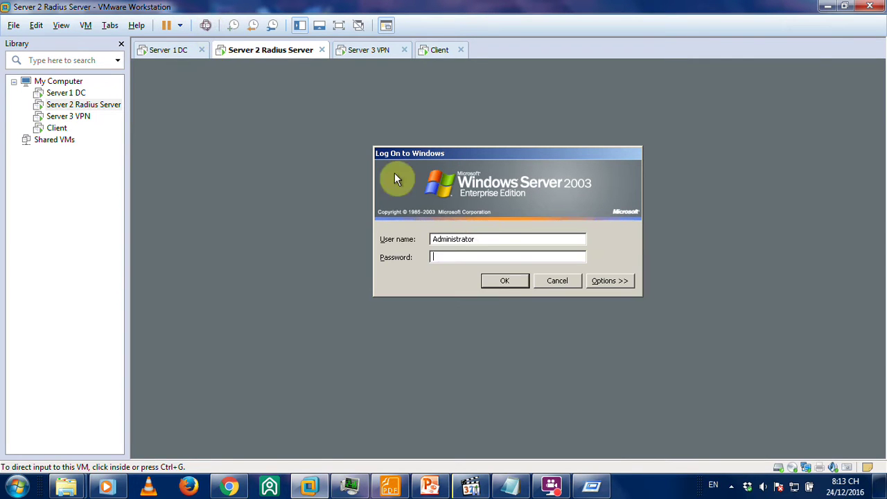
Log on as Administrator to the HVKTMM domain with the account password
left_click(622, 281)
left_click(518, 277)
left_click(477, 287)
left_click(477, 257)
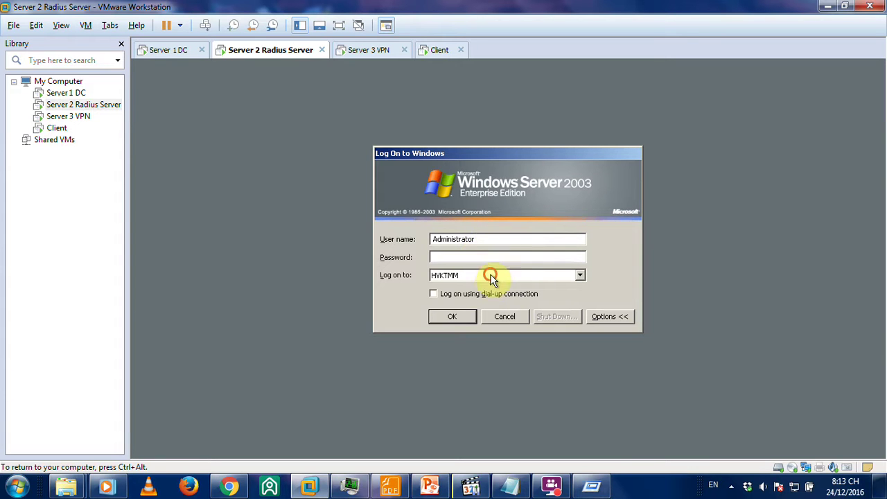
left_click(492, 275)
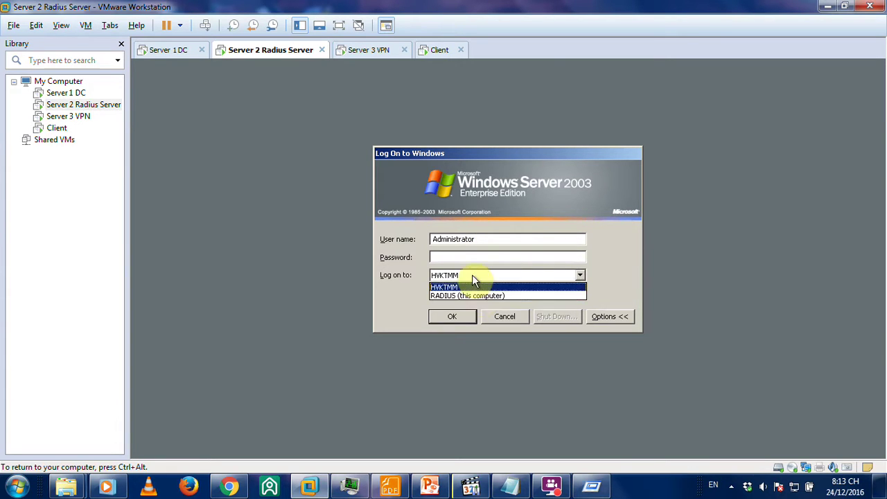
left_click(466, 258)
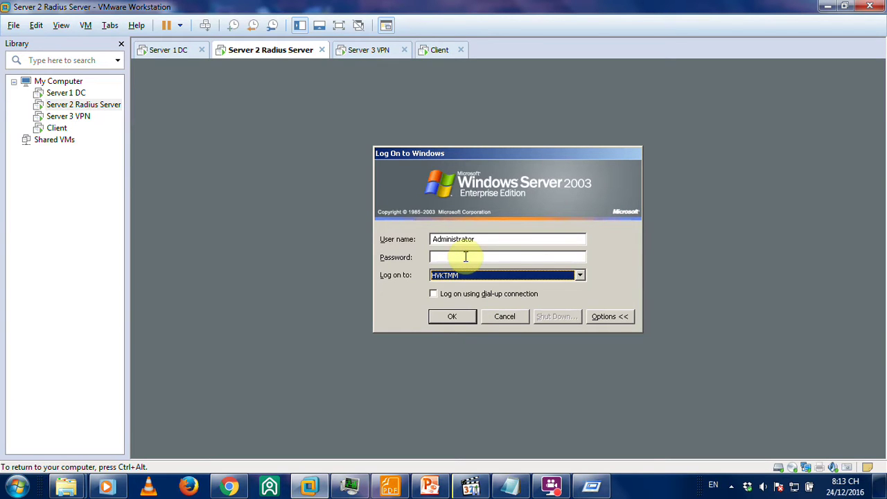
left_click(465, 257)
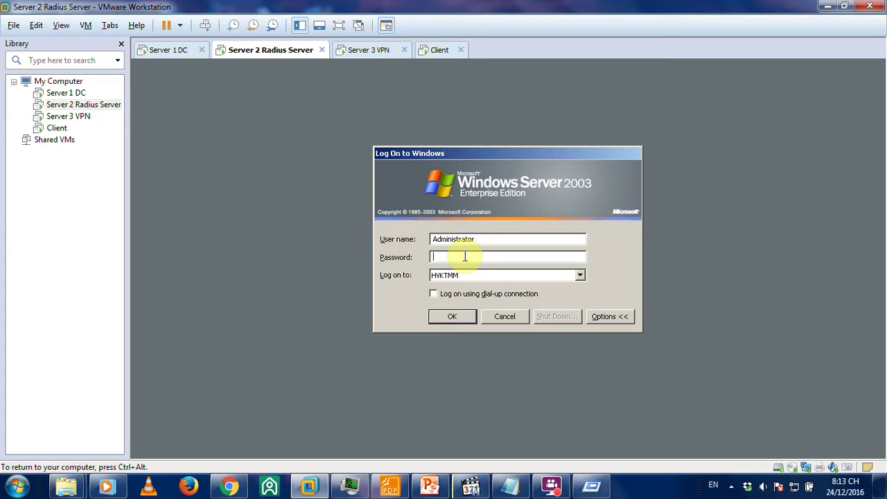
type("1")
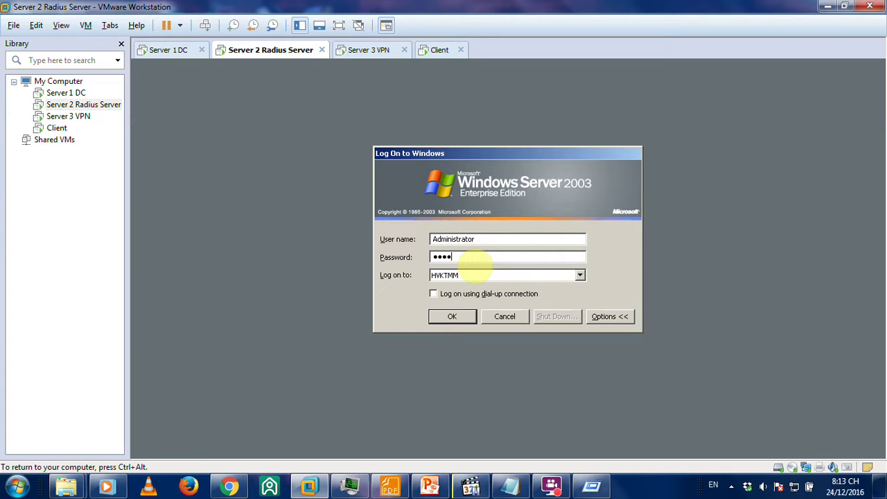
left_click(463, 315)
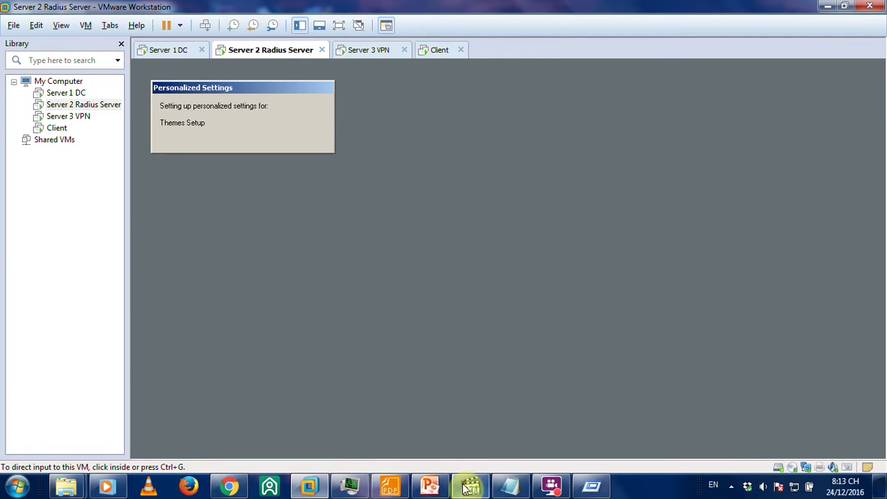
Read slide 30 of the VPN Radius PDF and PowerPoint slide 7 on installing RADIUS, then return to the VM
left_click(390, 486)
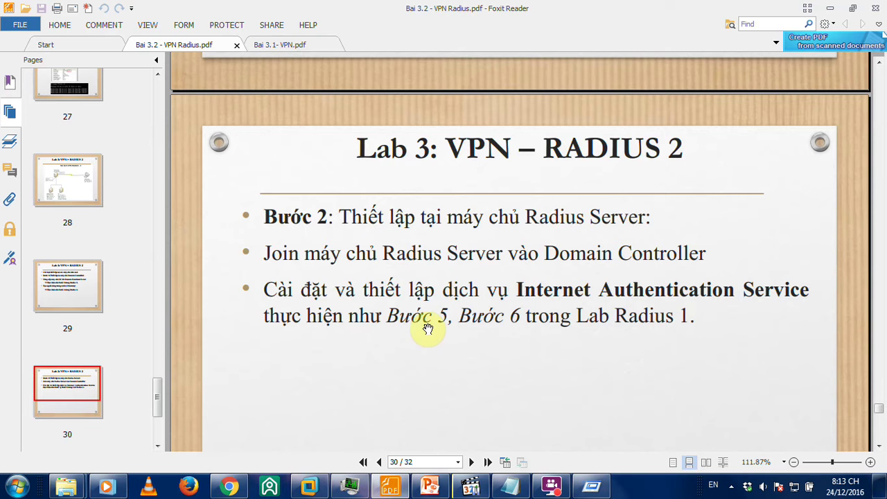
scroll(430, 324, "down", 1)
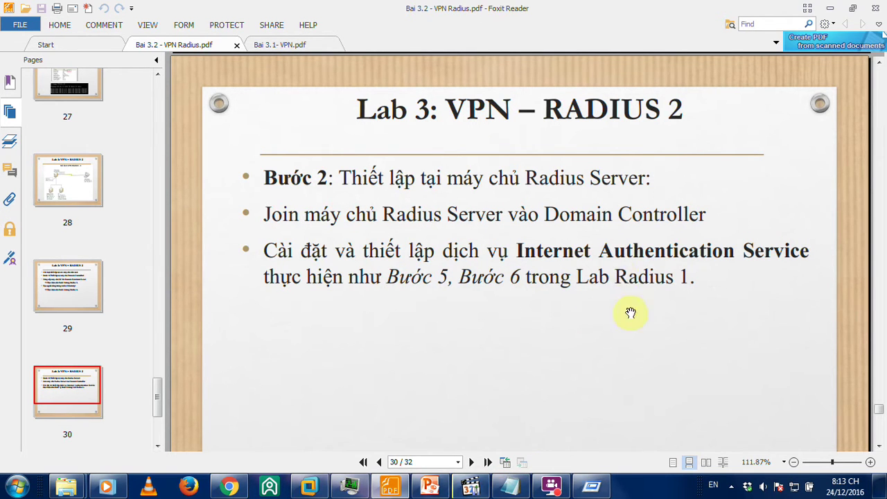
left_click(430, 485)
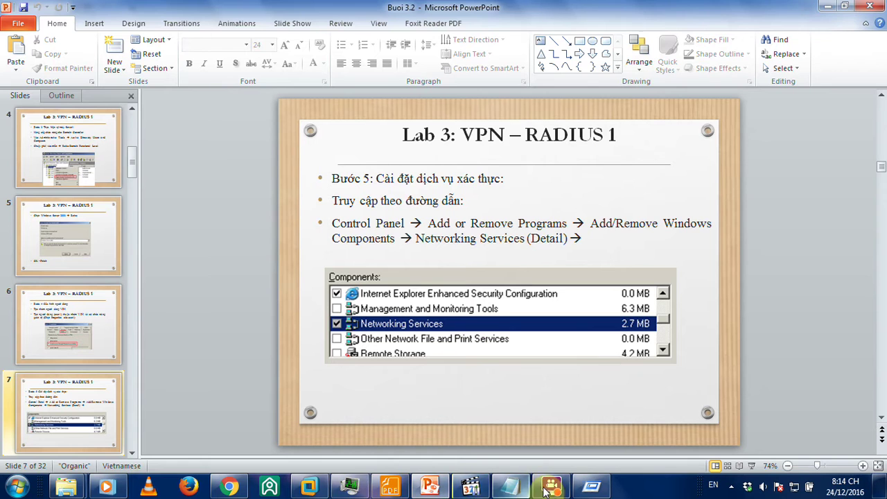
left_click(309, 488)
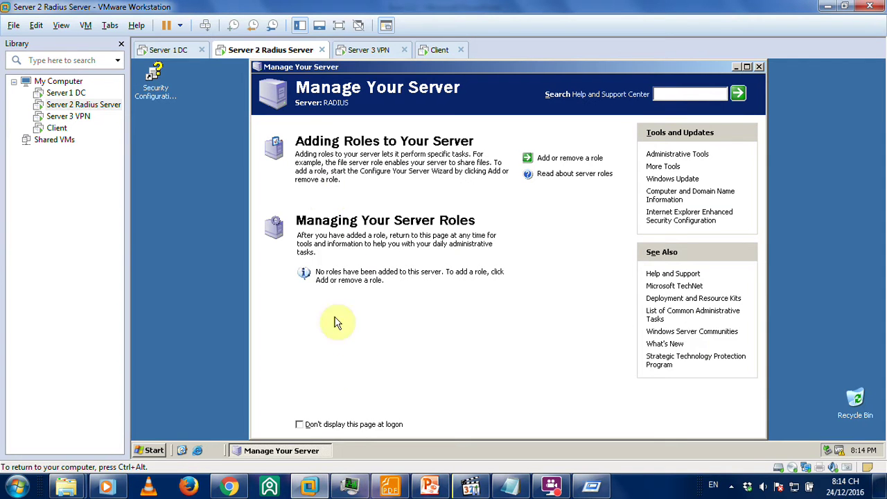
Stop Manage Your Server from showing at logon, close it, and move the Recycle Bin lower-left
left_click(299, 424)
left_click(759, 66)
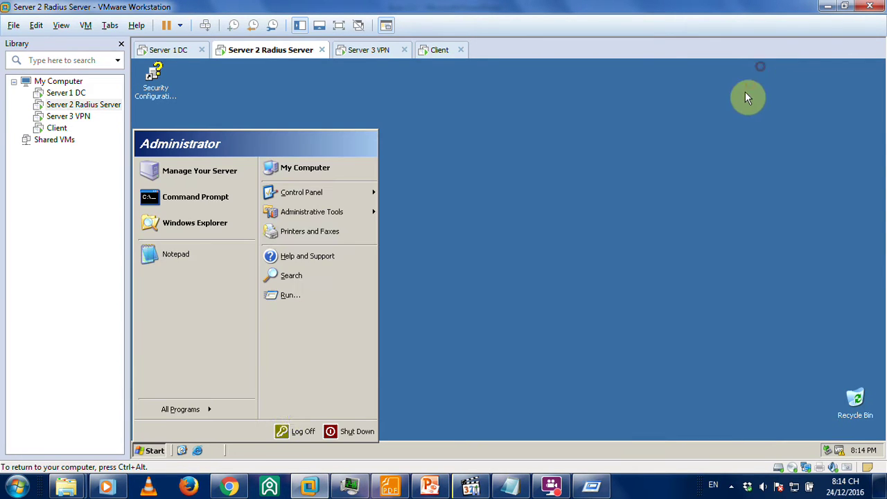
left_click(558, 348)
left_click(855, 407)
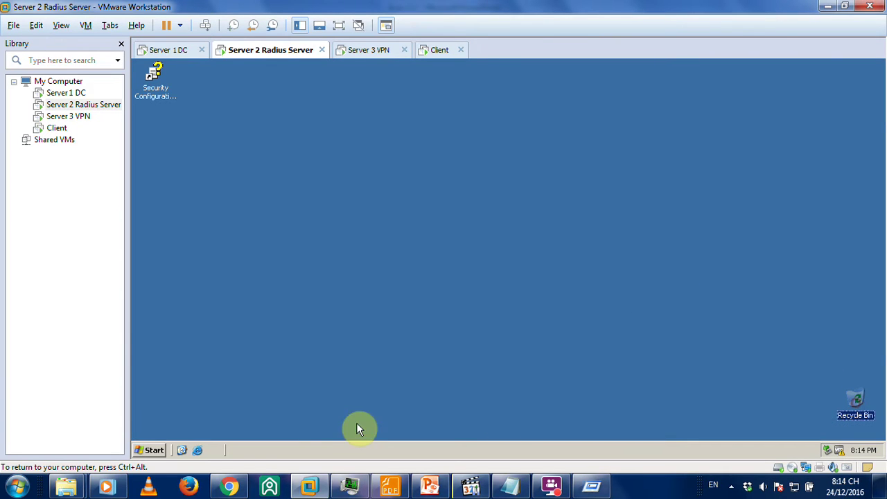
left_click_drag(211, 394, 208, 388)
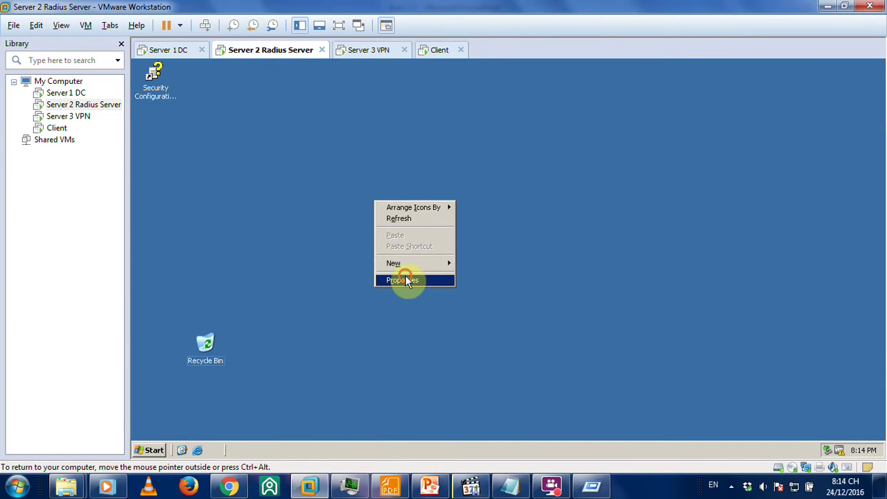
Show My Documents, My Computer, My Network Places and Internet Explorer icons on the desktop
left_click(402, 280)
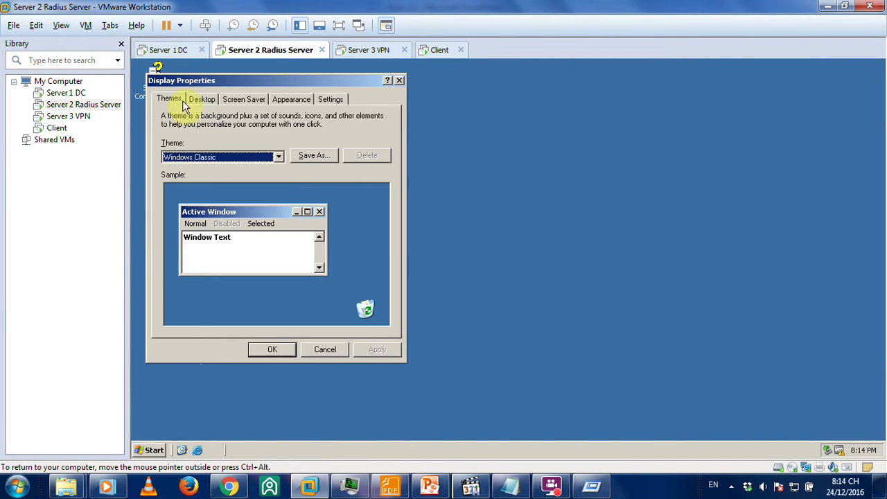
left_click(199, 99)
left_click(221, 324)
left_click(219, 173)
left_click(221, 188)
left_click(304, 189)
left_click(299, 173)
left_click(323, 393)
left_click(271, 349)
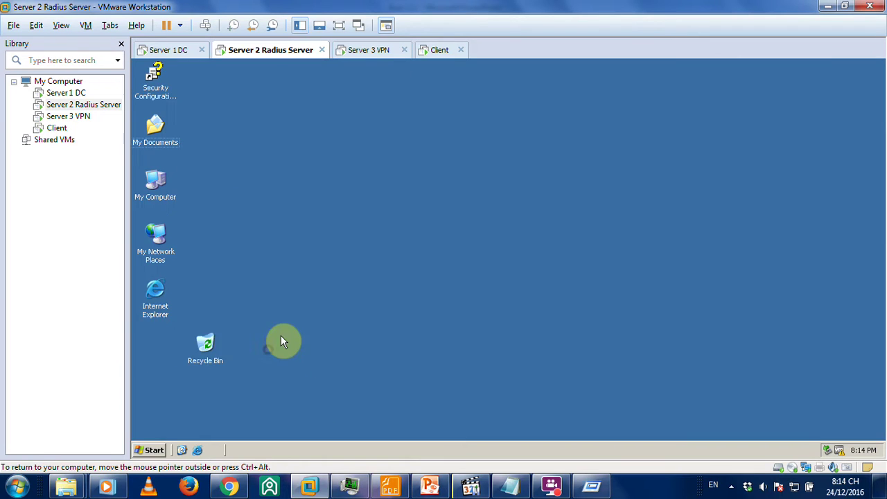
left_click_drag(152, 359, 154, 353)
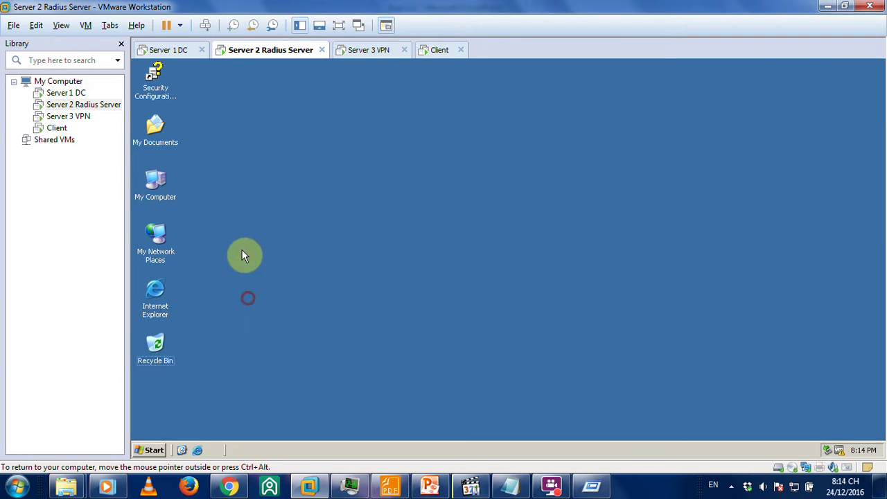
Switch the Radius Server VM's CD/DVD (IDE) drive to use an ISO image file
right_click(89, 105)
left_click(168, 334)
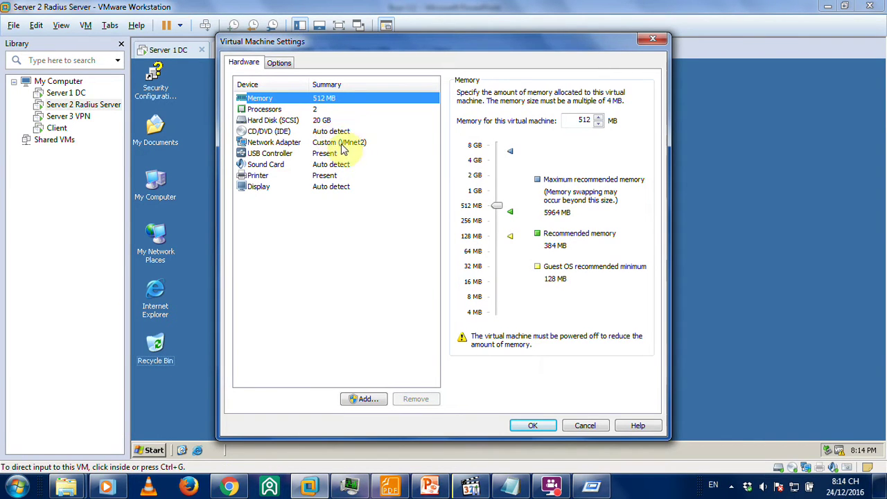
left_click(325, 131)
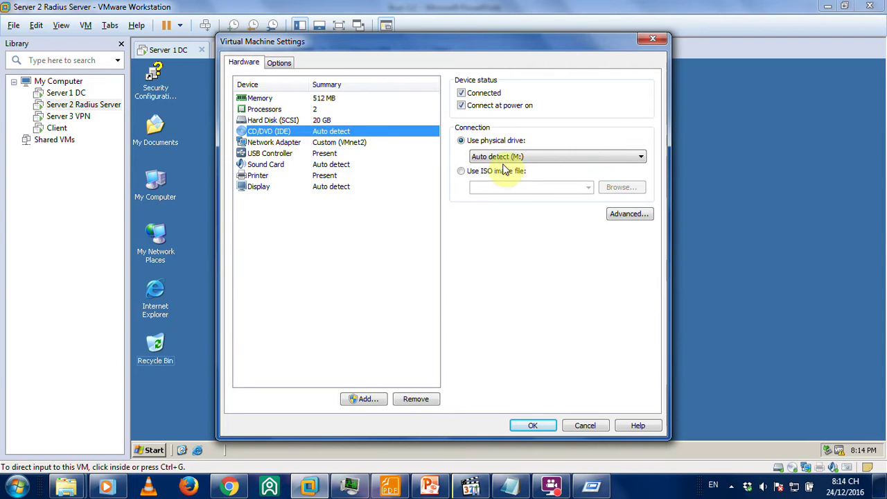
left_click(464, 171)
left_click(621, 187)
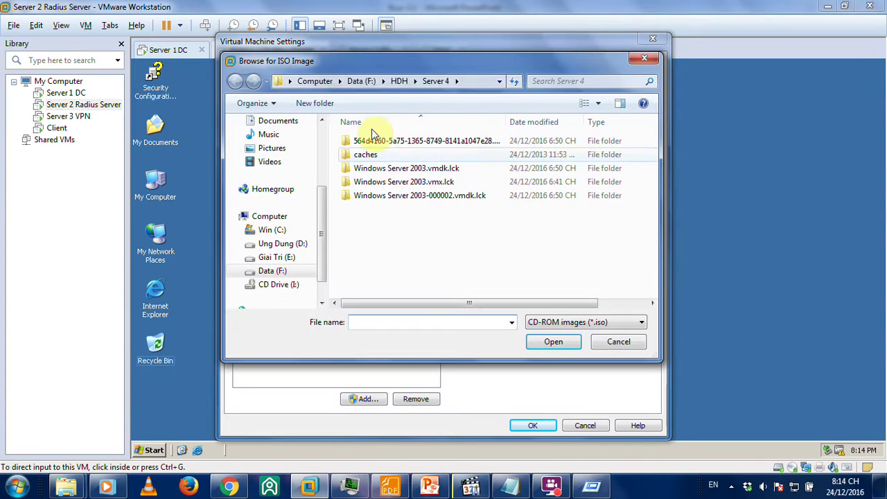
Load WIN2K3SP2 from D:\Hoc tap\Ki 9\Thuc hanh an toan mang\HDH and save the VM settings
left_click(325, 81)
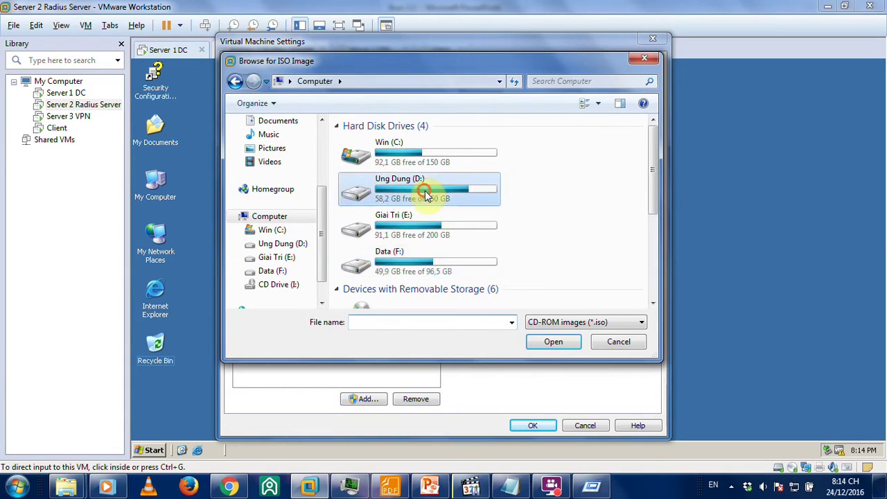
double_click(420, 192)
double_click(382, 143)
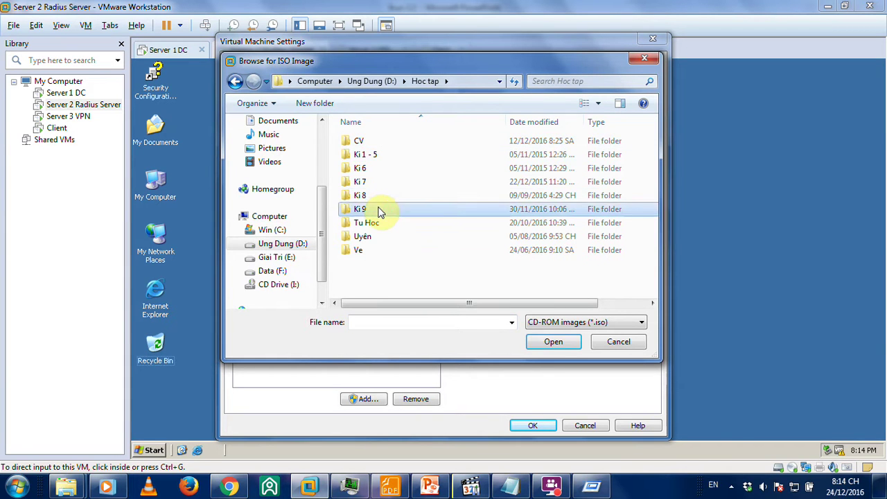
double_click(380, 209)
double_click(459, 260)
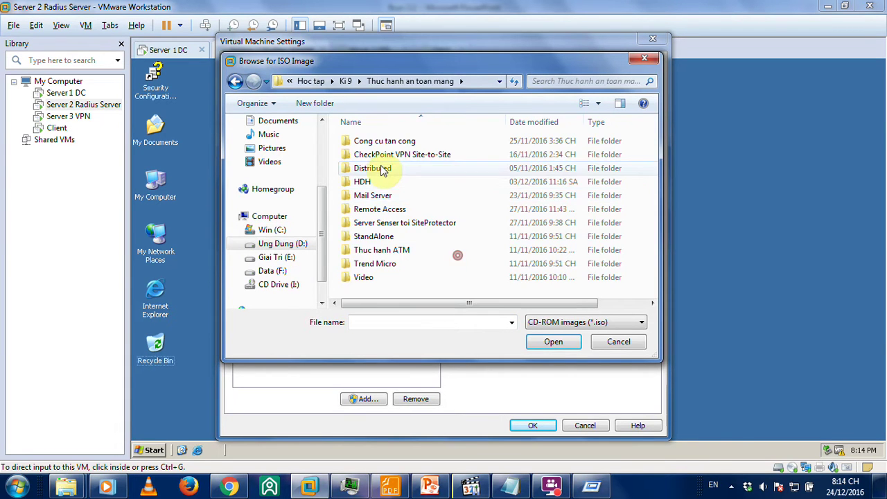
double_click(380, 179)
left_click(378, 142)
double_click(378, 142)
left_click(532, 426)
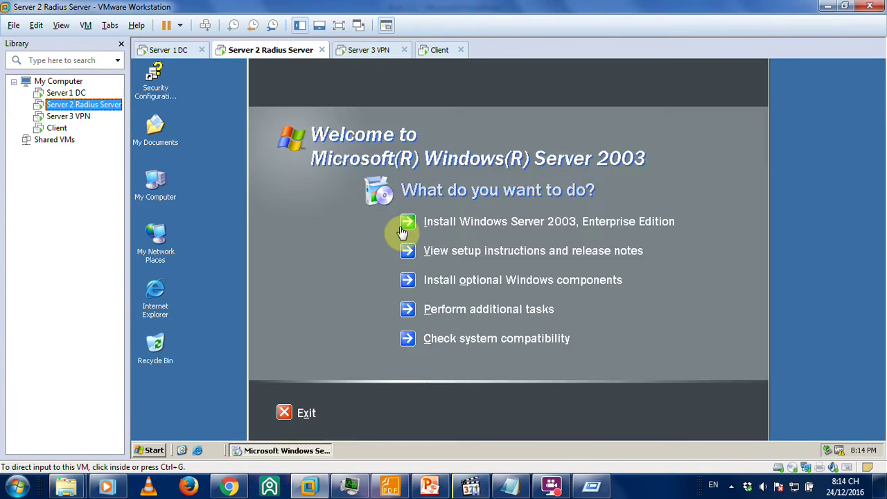
Exit the Windows Server 2003 setup splash and open Add or Remove Programs from Control Panel
left_click(283, 412)
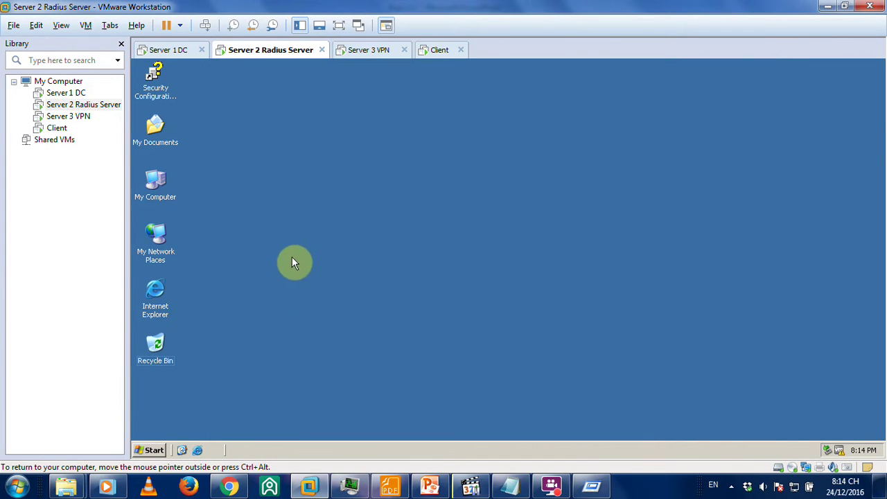
left_click(153, 449)
mouse_move(330, 217)
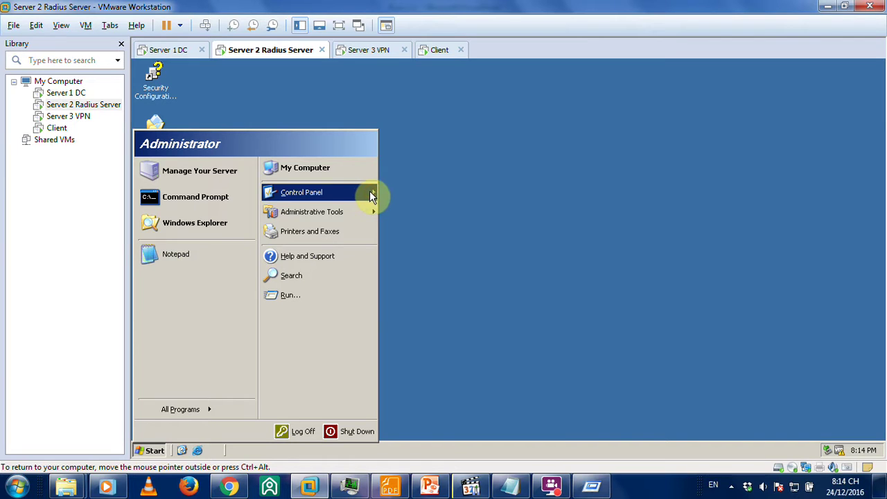
left_click(438, 143)
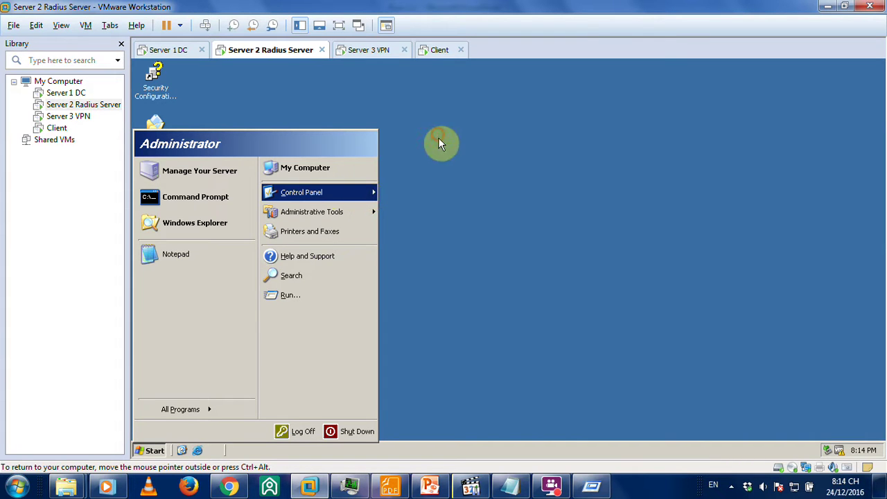
left_click(348, 192)
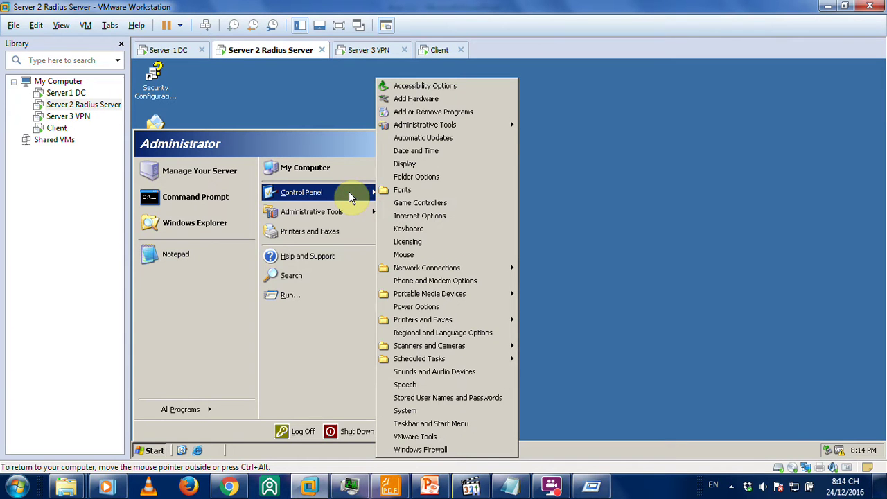
left_click(407, 113)
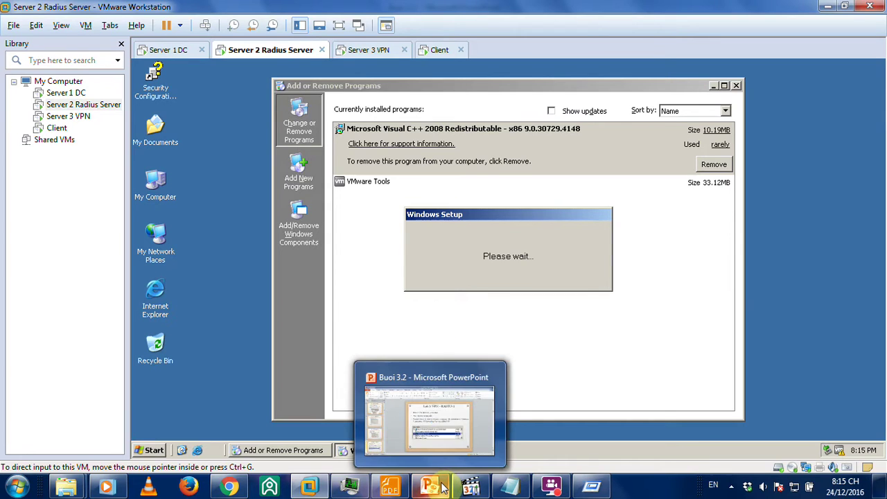
Advance the Buoi 3.2 deck from slide 7 to slide 8 on Internet Authentication Service
left_click(441, 486)
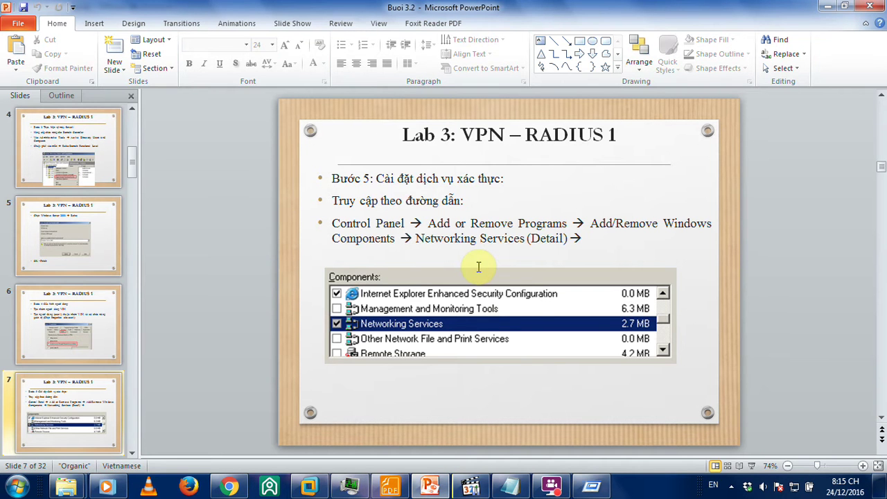
scroll(478, 267, "down", 1)
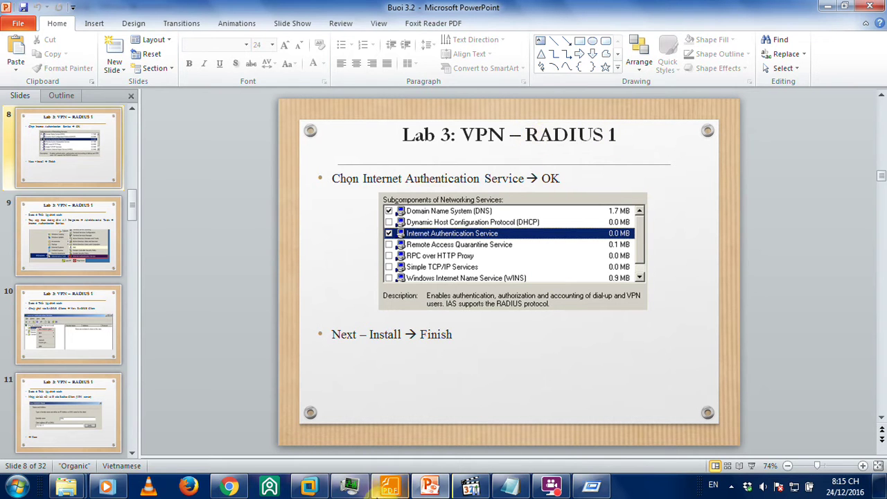
Tick Internet Authentication Service under Networking Services and start the component installation
left_click(312, 488)
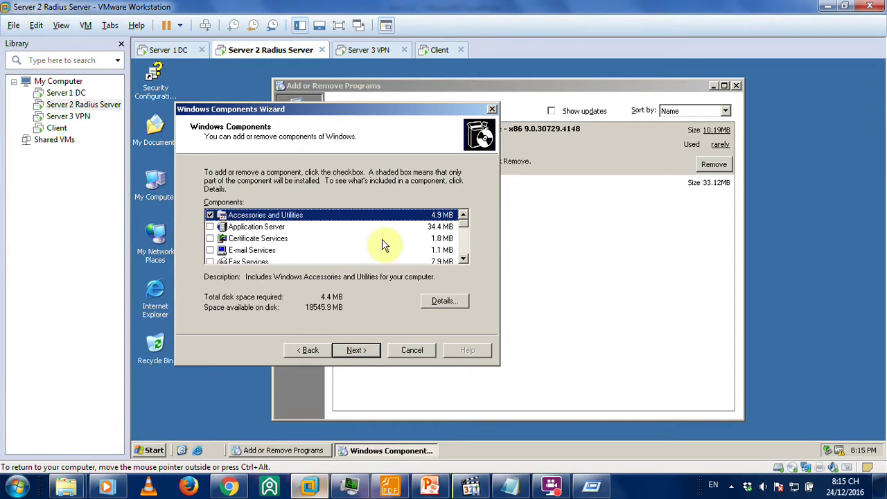
left_click(258, 229)
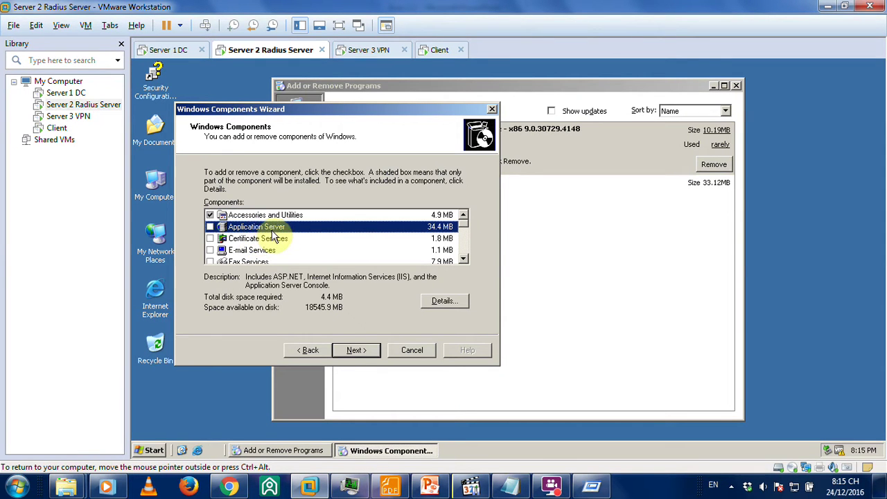
scroll(271, 236, "down", 1)
scroll(272, 242, "down", 1)
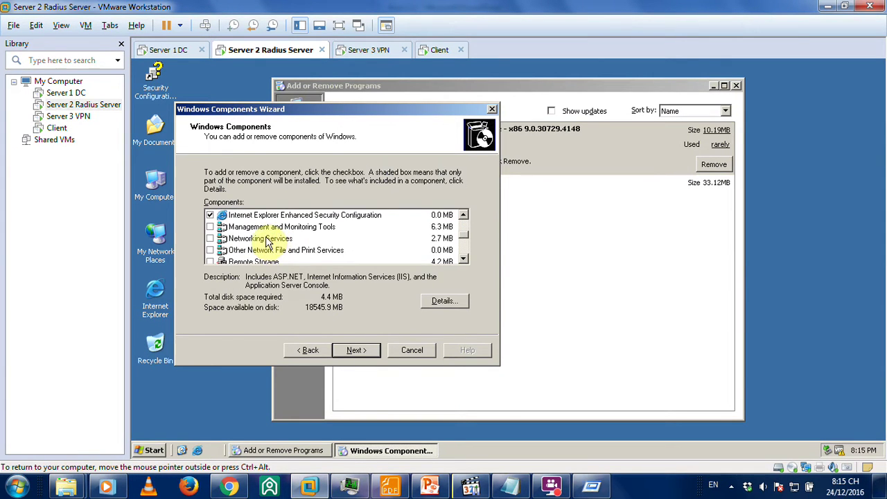
double_click(266, 239)
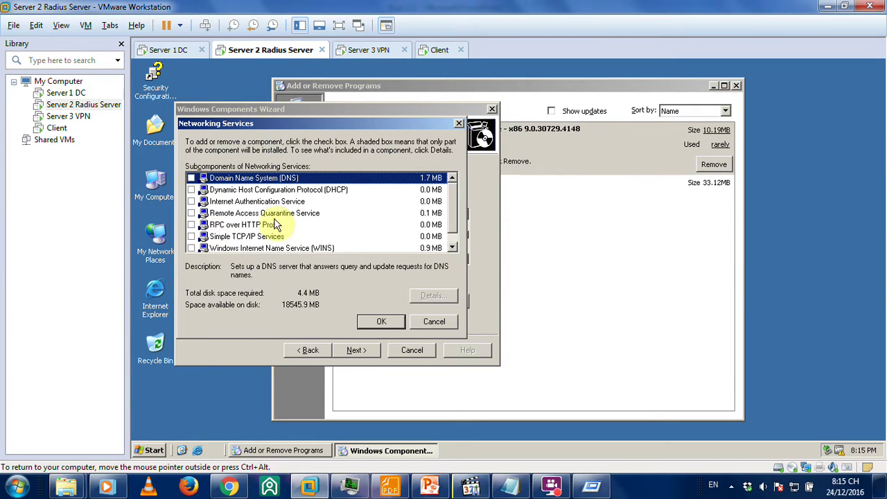
left_click(192, 202)
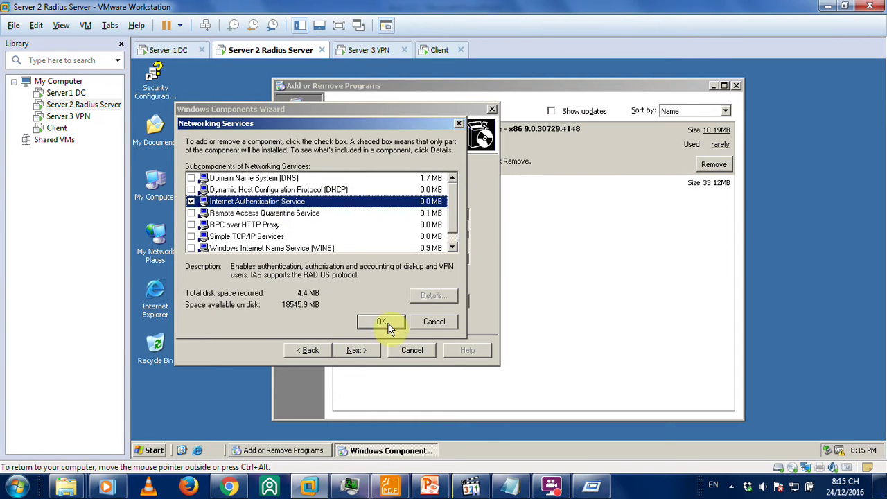
left_click(382, 322)
left_click(371, 351)
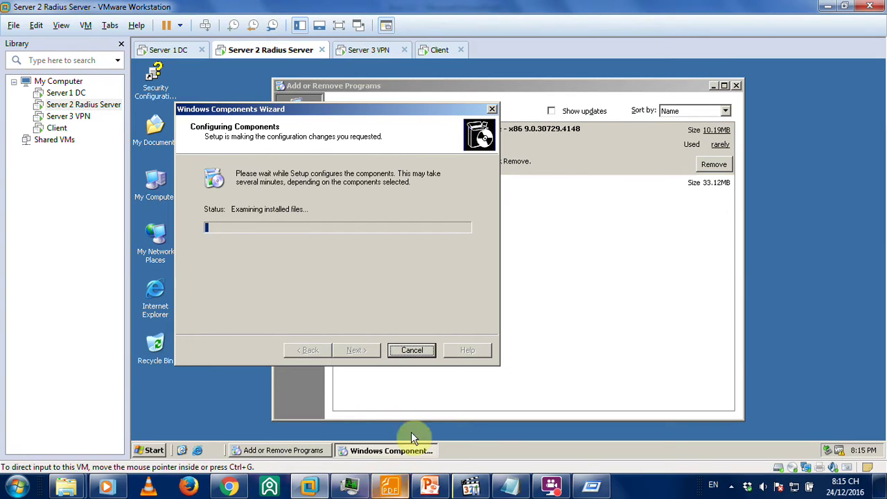
Finish the Windows Components Wizard and close Add or Remove Programs
left_click(426, 487)
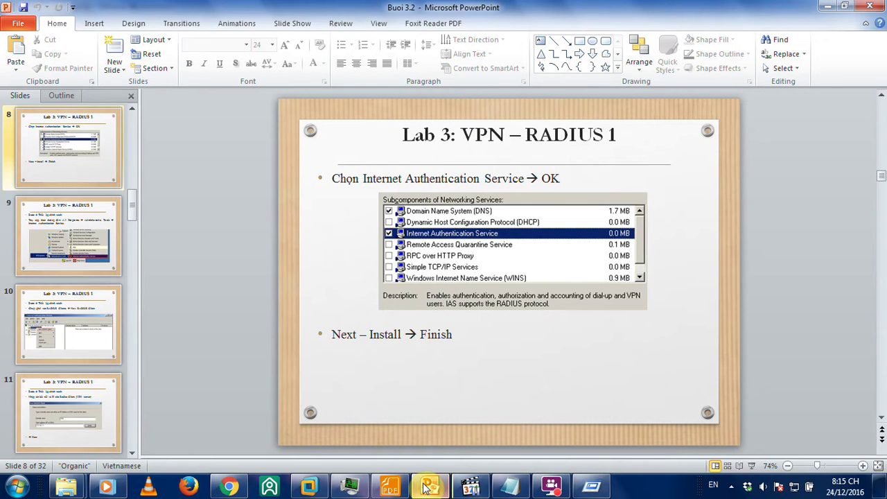
left_click(426, 487)
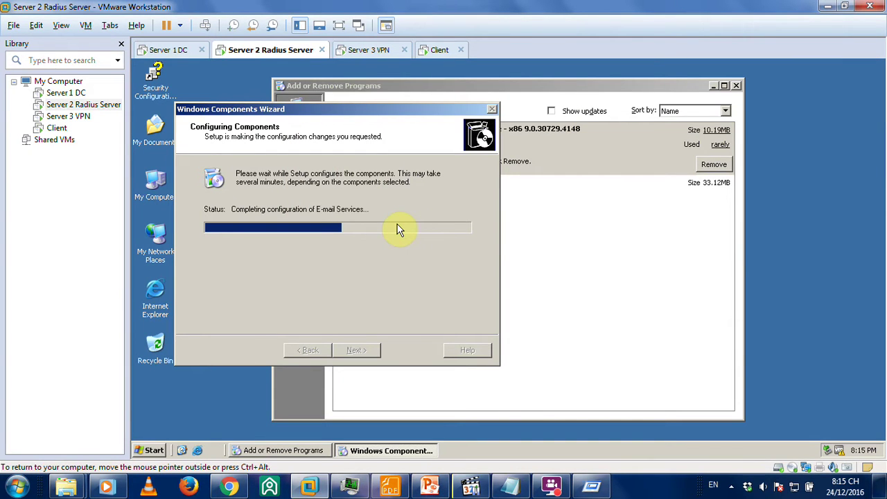
left_click(367, 350)
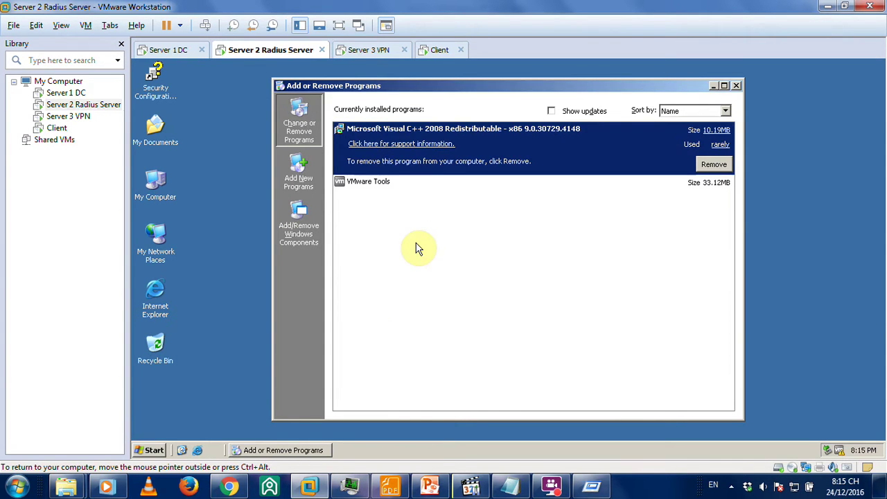
left_click(736, 85)
left_click(155, 451)
left_click(202, 409)
Send an Internet Authentication Service shortcut to the desktop and launch the IAS console from it
mouse_move(283, 368)
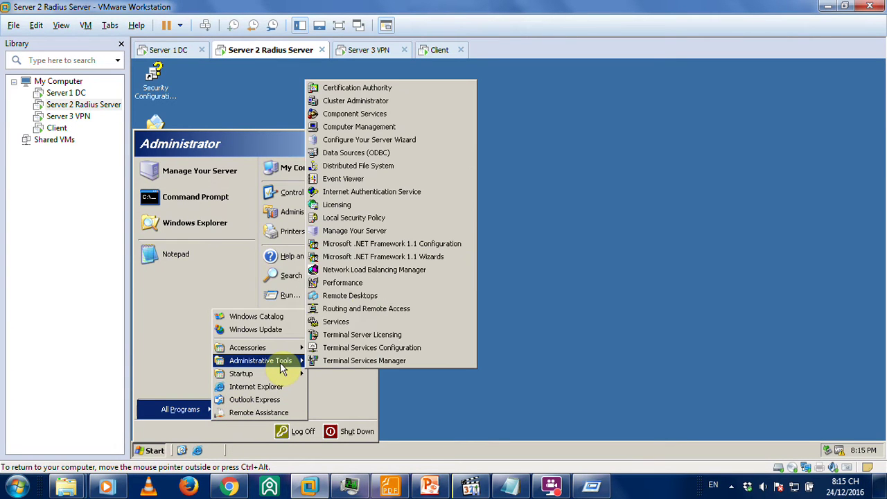
right_click(354, 195)
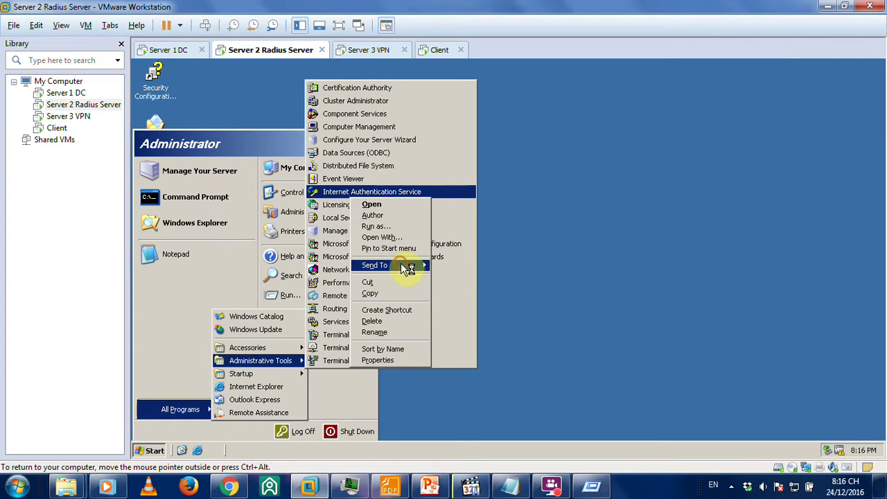
mouse_move(437, 270)
left_click(459, 282)
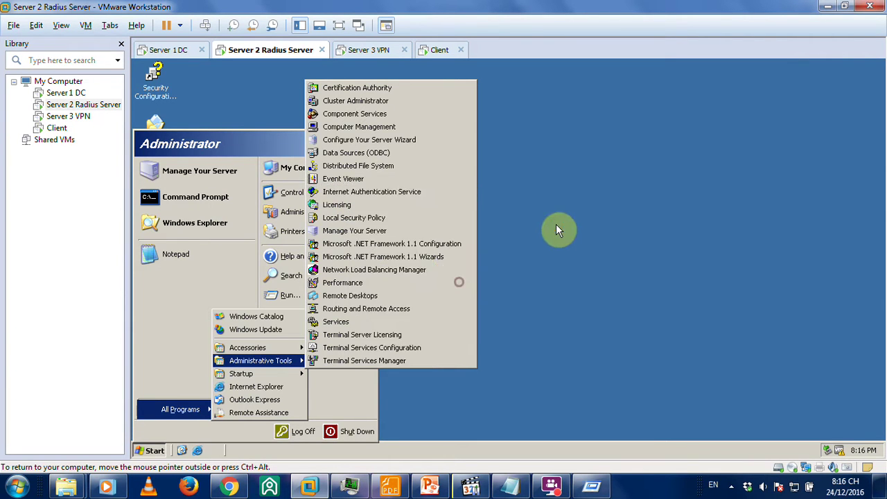
left_click(552, 235)
double_click(155, 401)
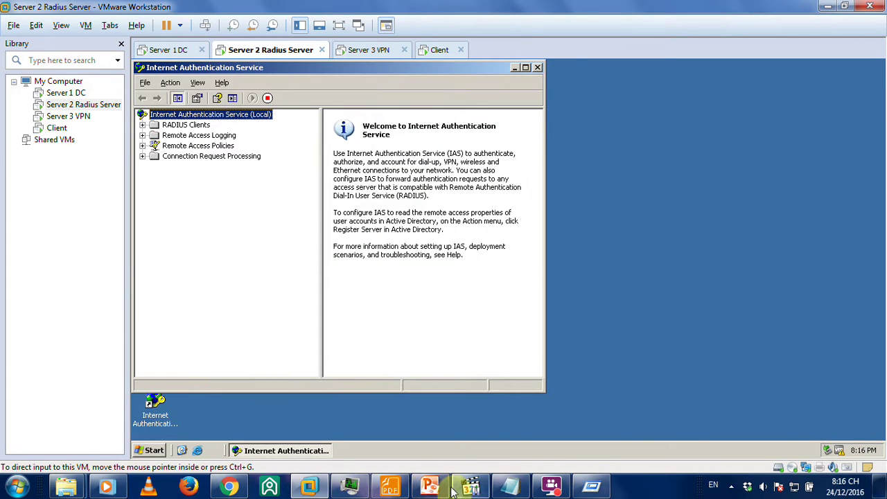
Review slides 9–11 on adding a RADIUS client, move the IAS console right, and bring up the lab PDF
left_click(430, 487)
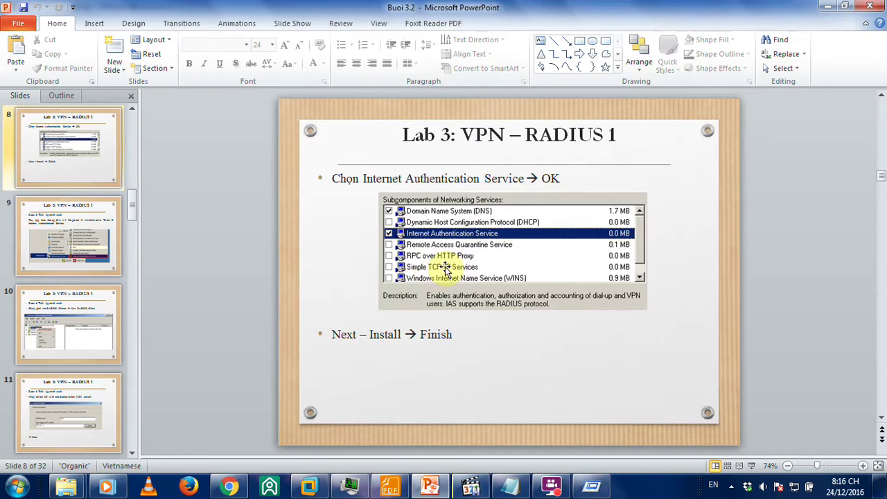
scroll(447, 269, "down", 1)
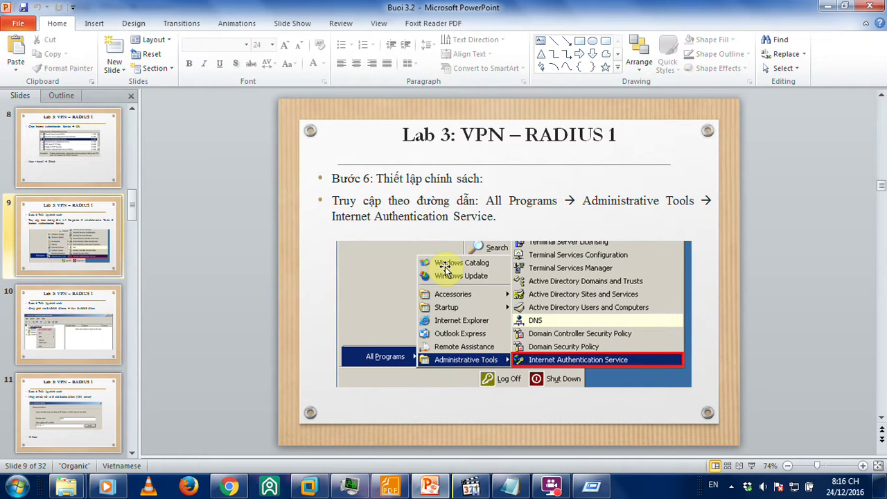
scroll(538, 220, "down", 1)
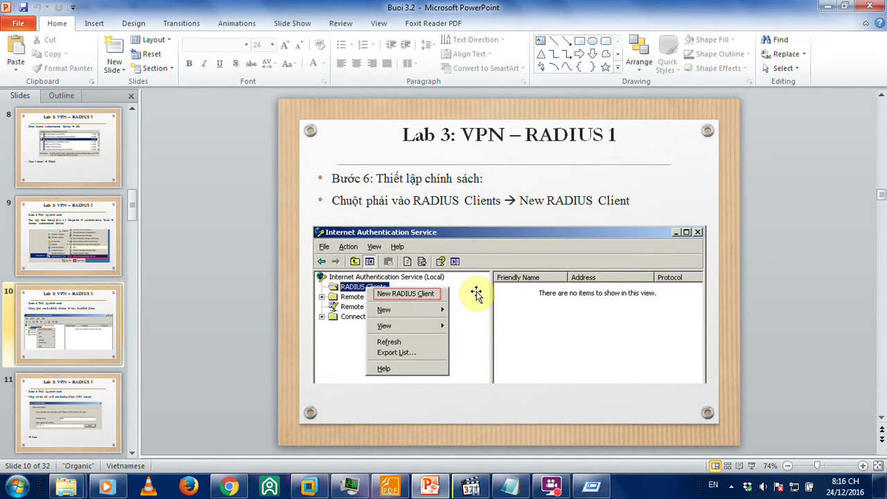
scroll(477, 294, "down", 1)
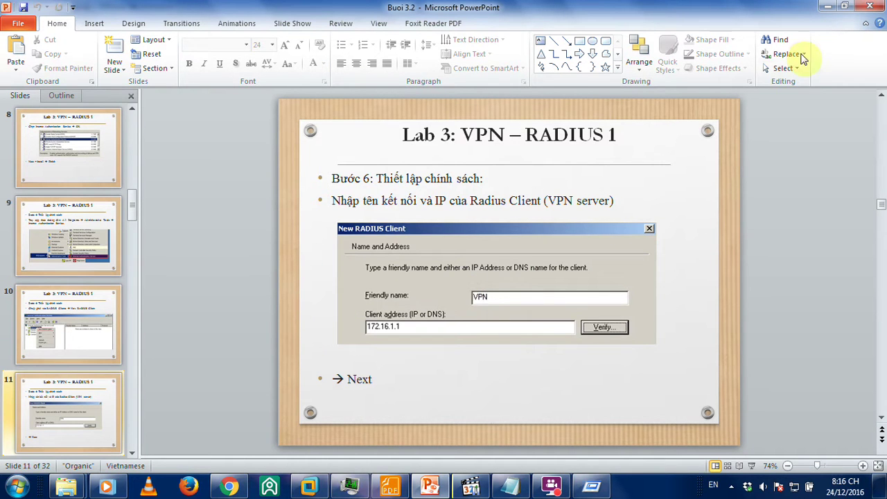
left_click(824, 8)
left_click_drag(316, 83, 419, 75)
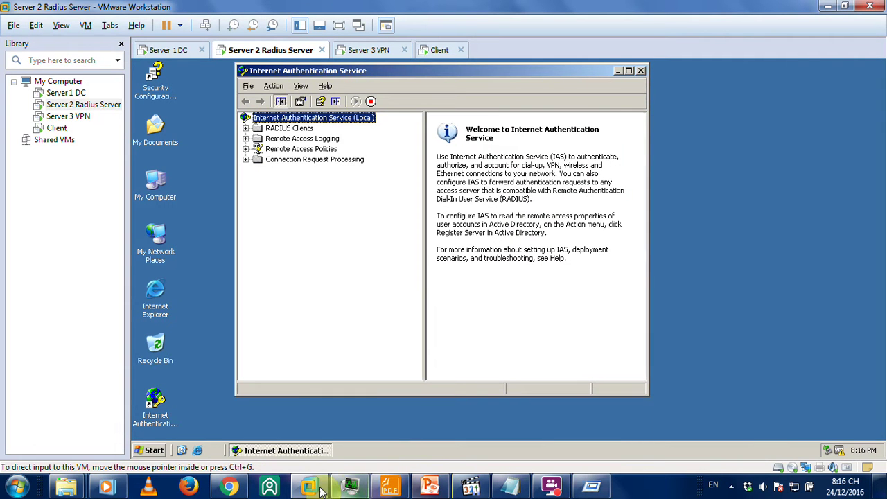
left_click(390, 487)
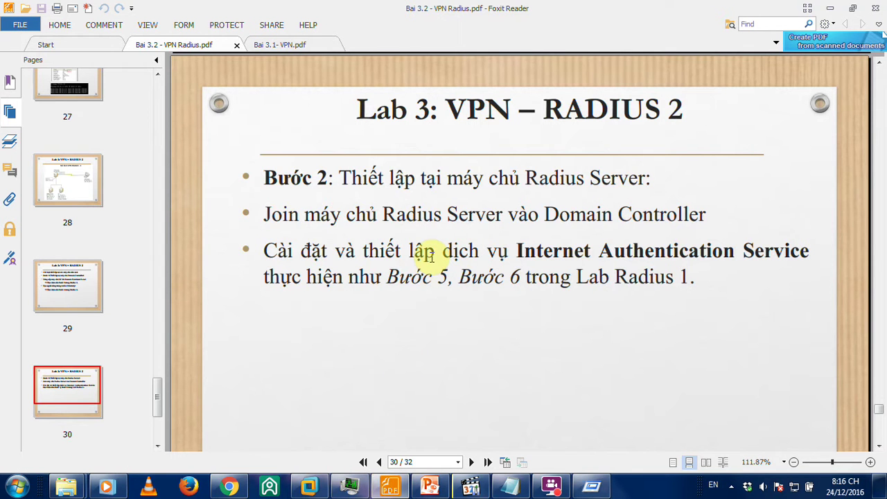
scroll(430, 246, "down", 1)
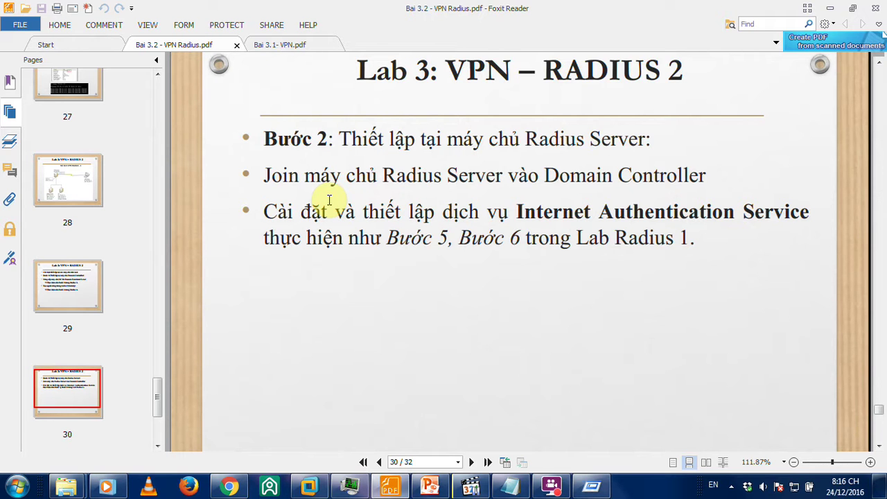
scroll(307, 225, "down", 5)
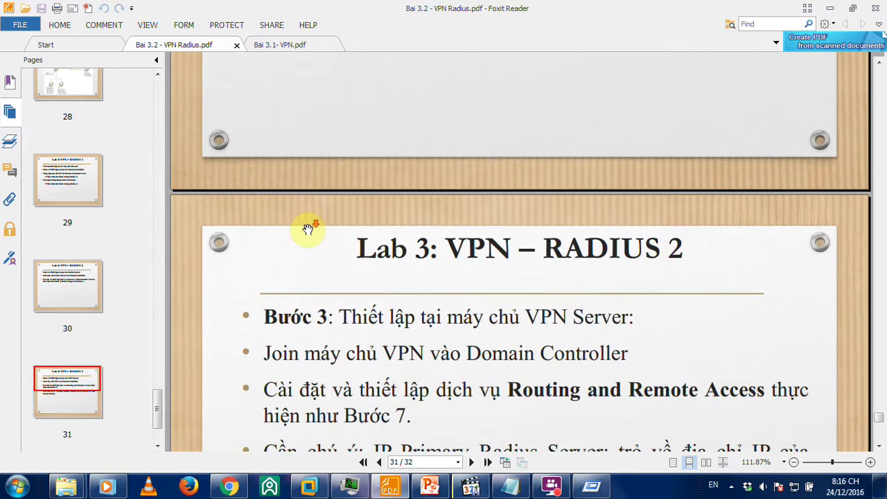
scroll(308, 228, "down", 2)
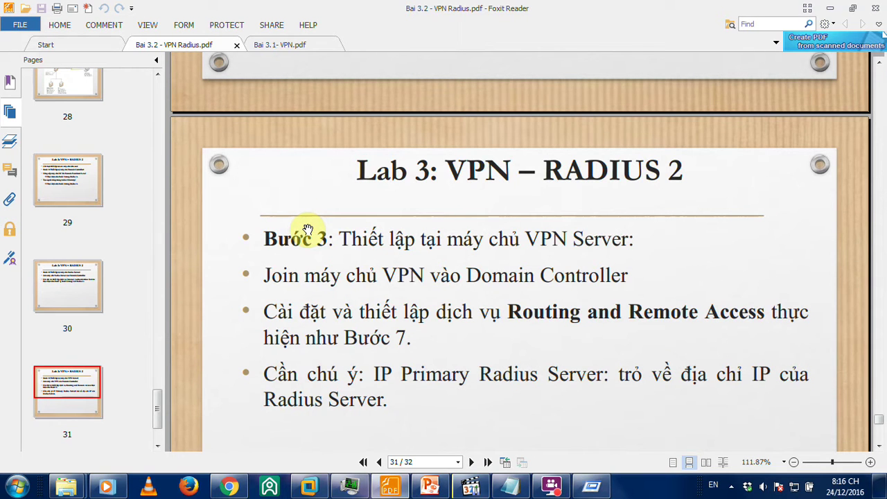
scroll(356, 201, "up", 15)
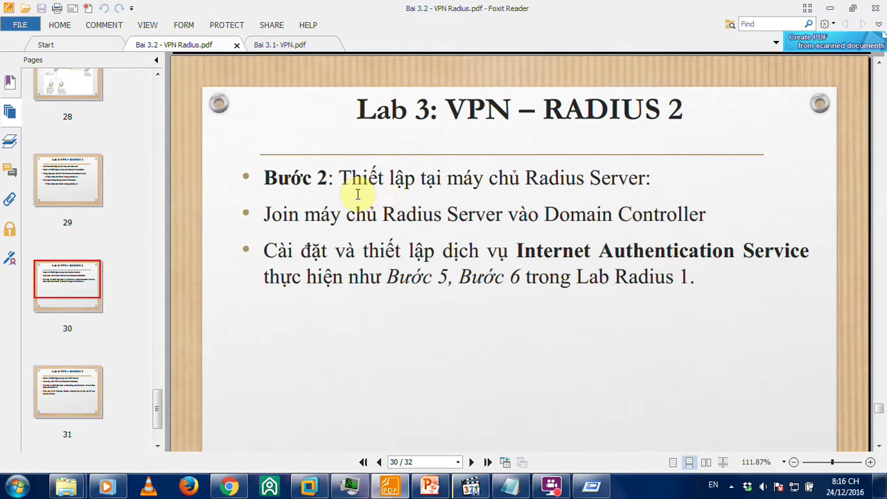
scroll(507, 439, "up", 1)
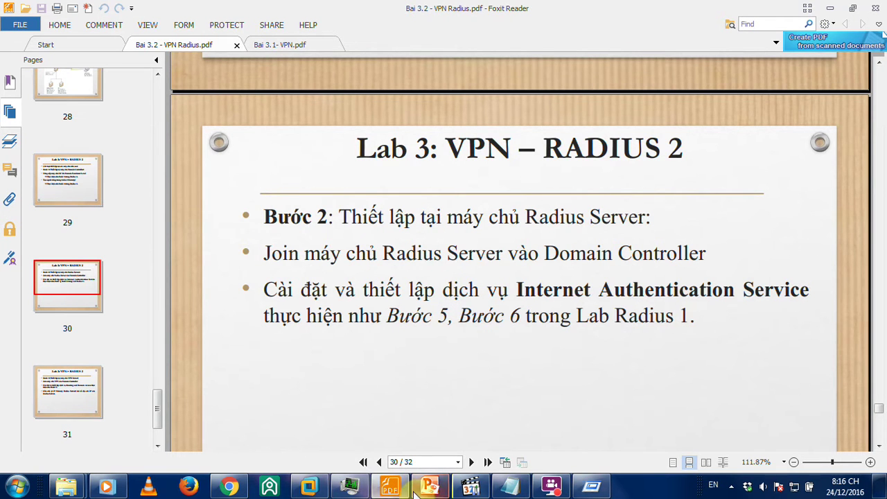
Create a new RADIUS client in the IAS console with friendly name VPN, then check slide 11
left_click(310, 487)
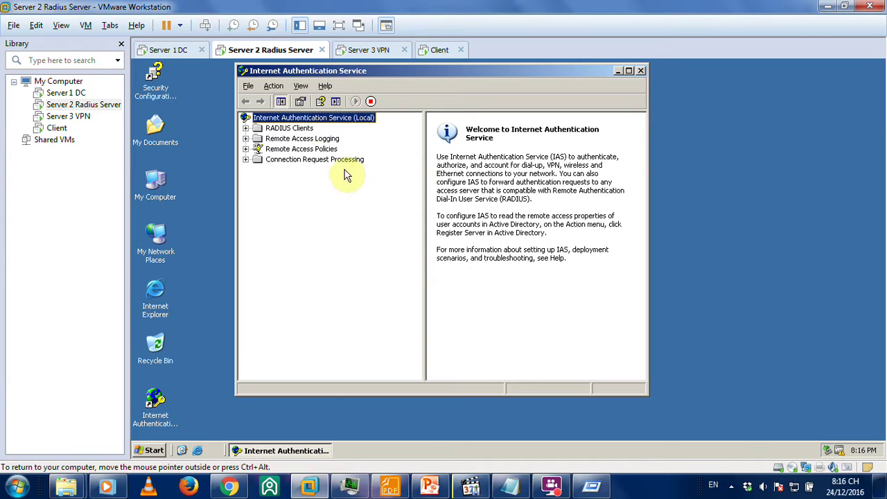
left_click(278, 131)
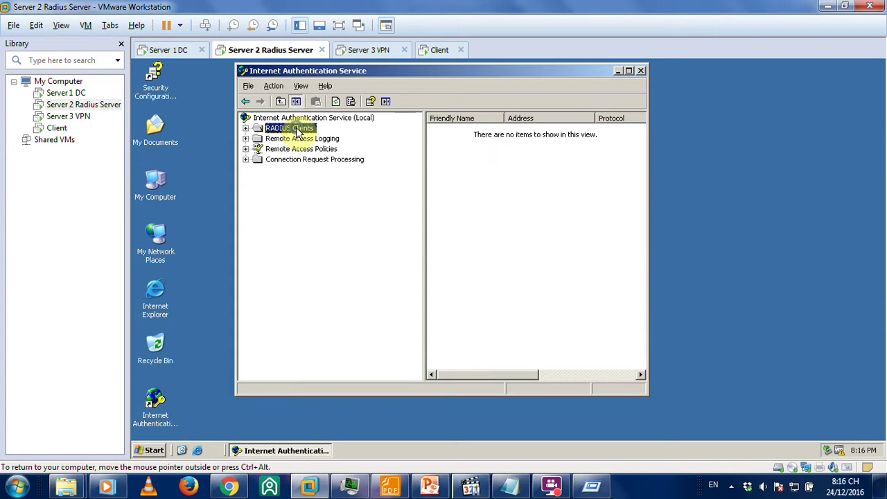
right_click(298, 132)
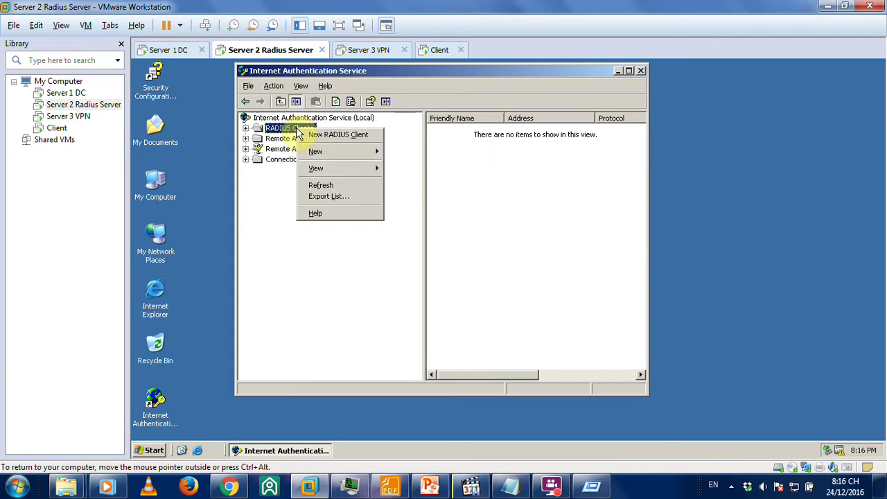
left_click(344, 139)
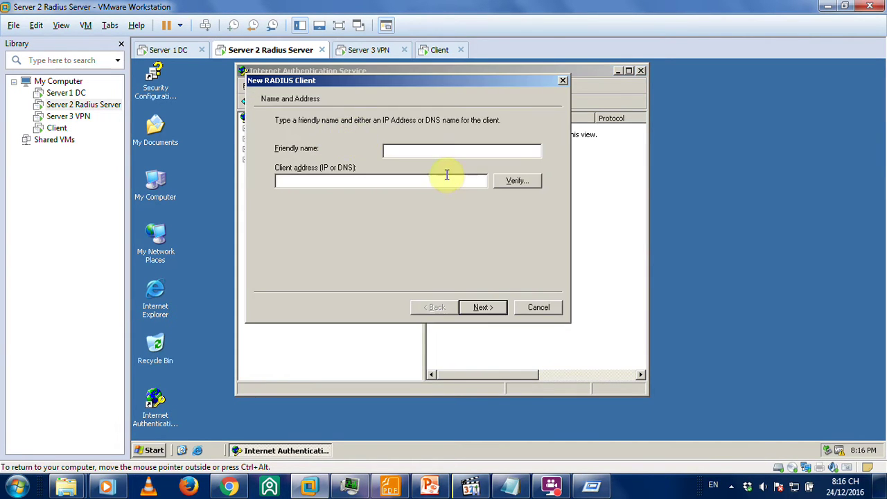
type("VPN")
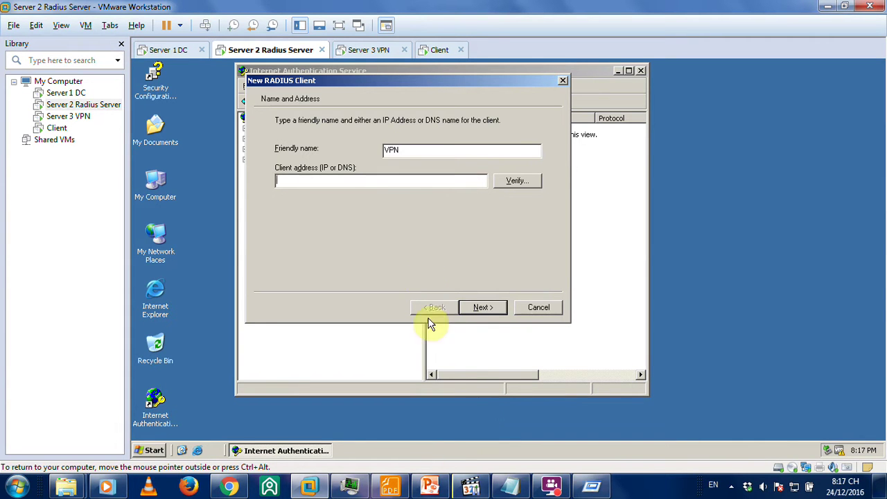
left_click(430, 487)
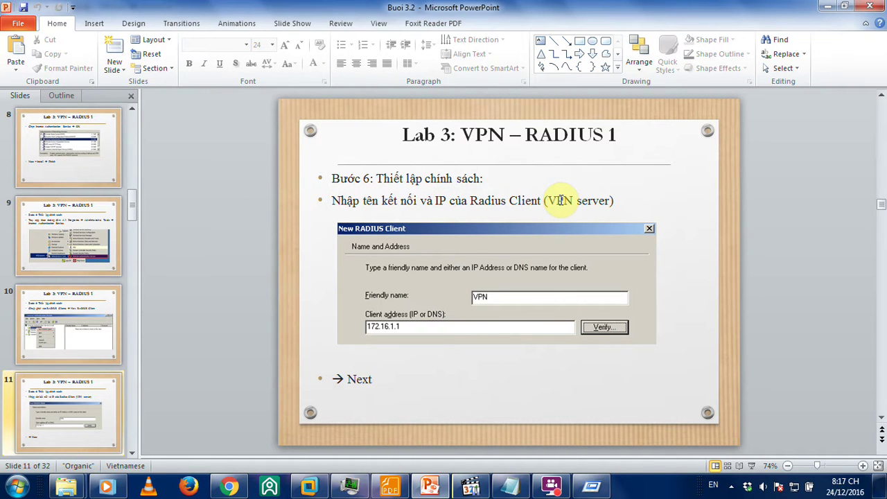
Review lab slides 2, 6, 9 and 10, from the network diagram to New RADIUS Client
left_click(830, 7)
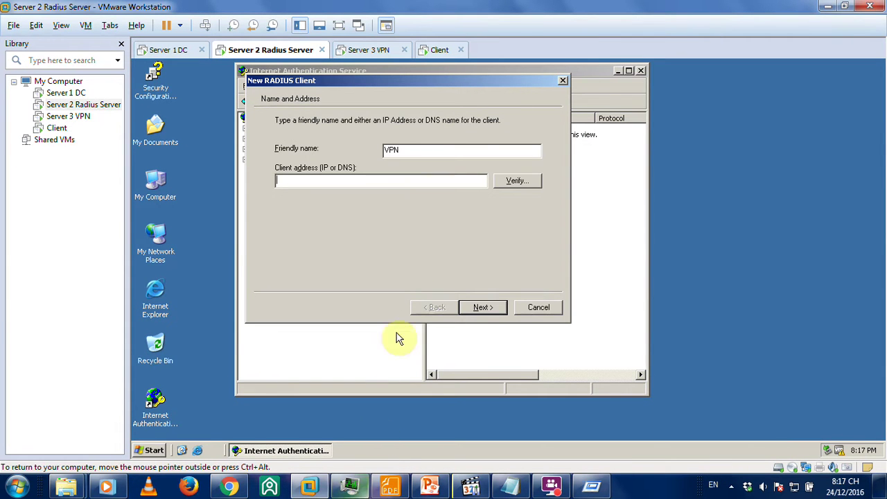
left_click(436, 489)
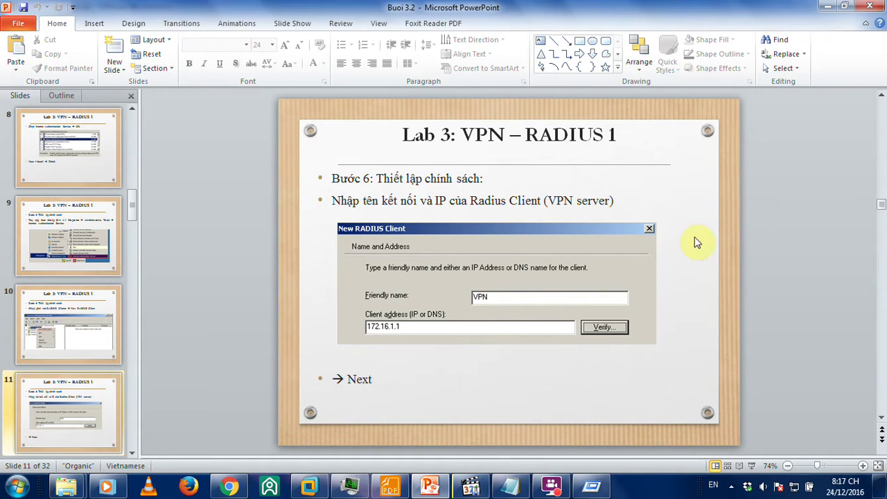
scroll(697, 241, "up", 10)
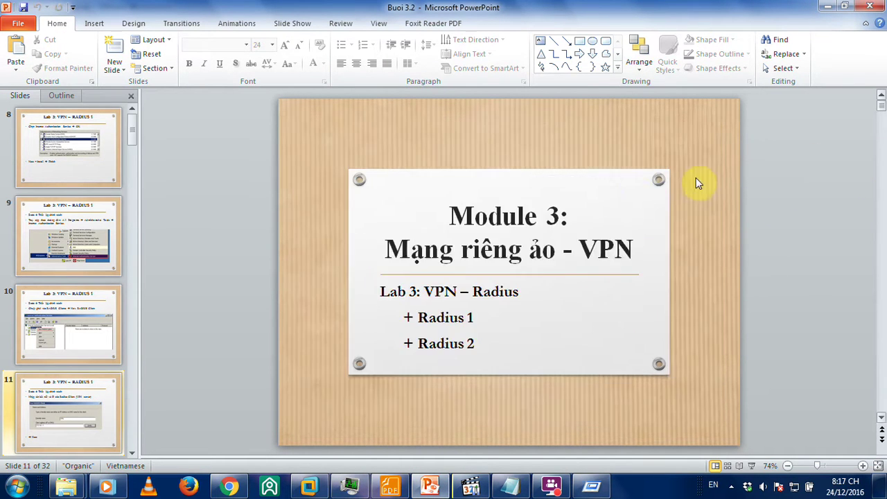
left_click(82, 226)
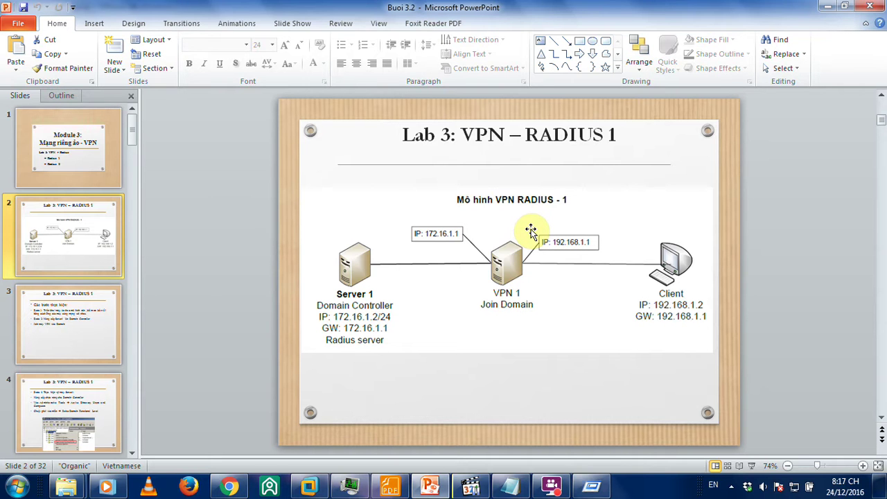
scroll(61, 321, "down", 3)
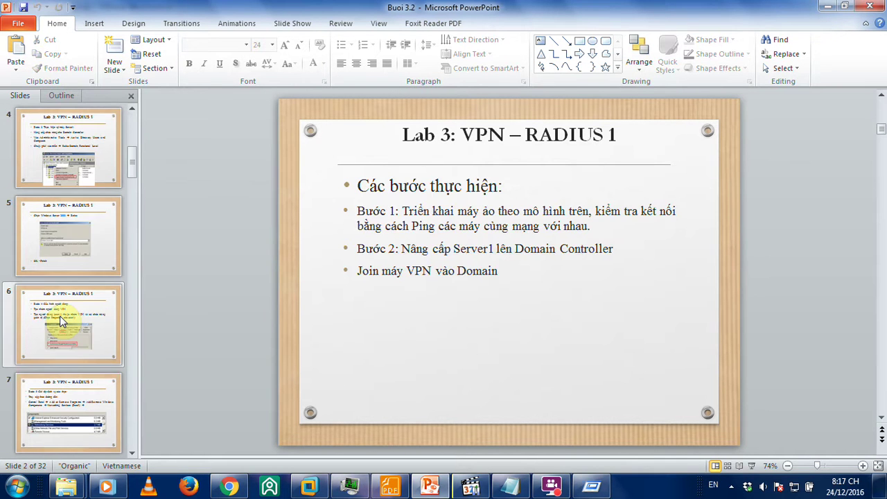
left_click(61, 319)
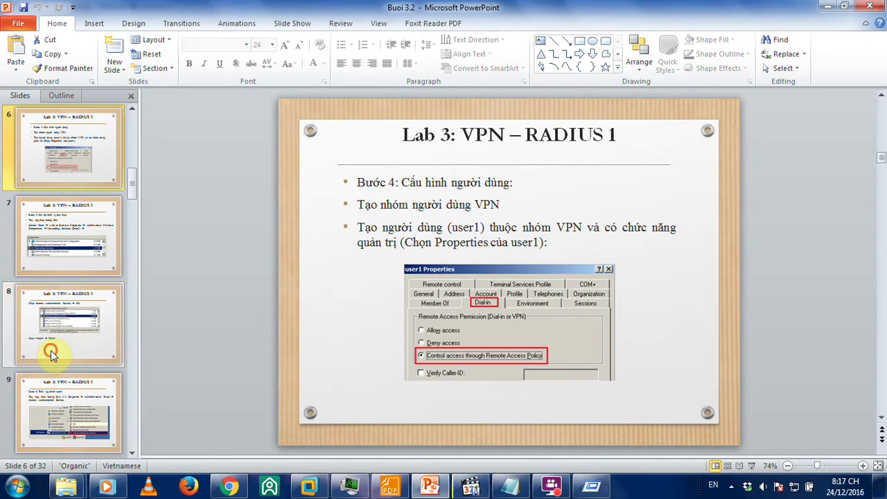
scroll(50, 350, "down", 2)
left_click(44, 430)
scroll(56, 410, "down", 1)
left_click(64, 405)
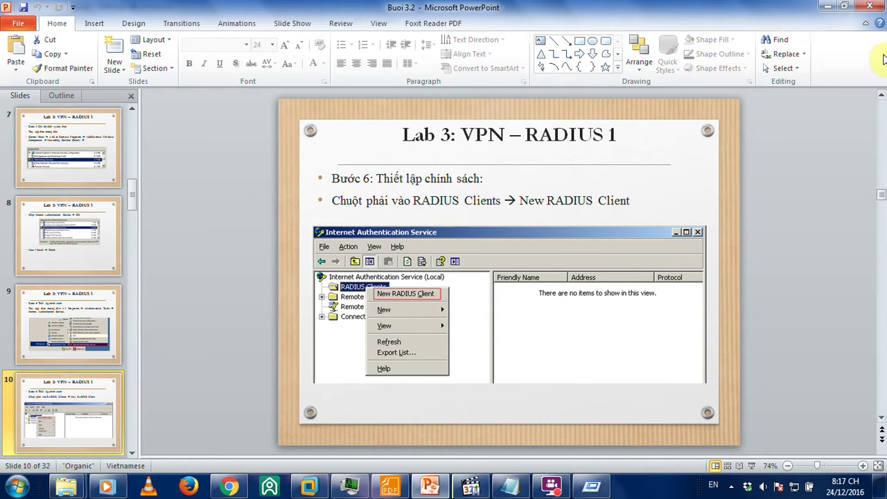
left_click(827, 10)
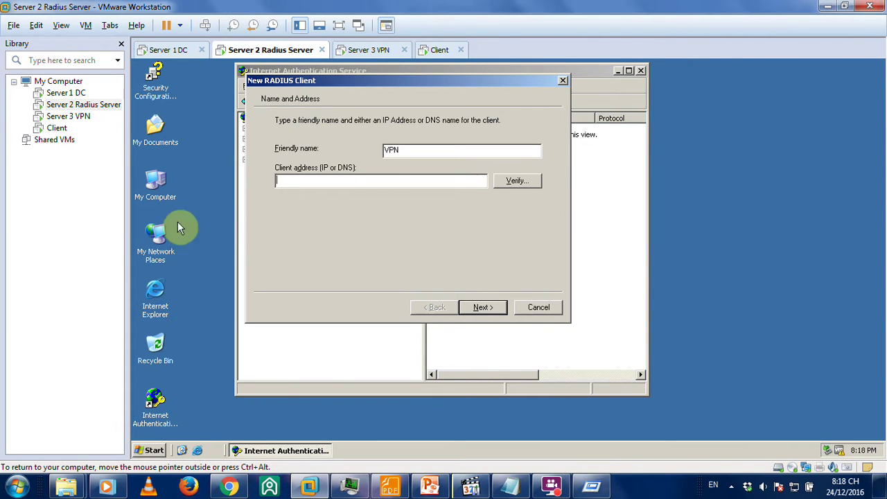
Confirm Local Area Connection's TCP/IP uses IP 172.16.1.3 and DNS 172.16.1.2, then return to the slides
right_click(159, 240)
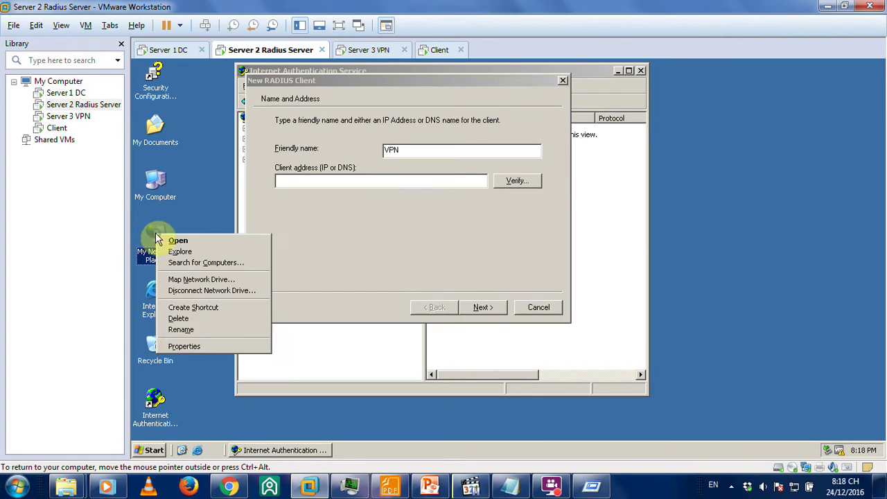
left_click(184, 347)
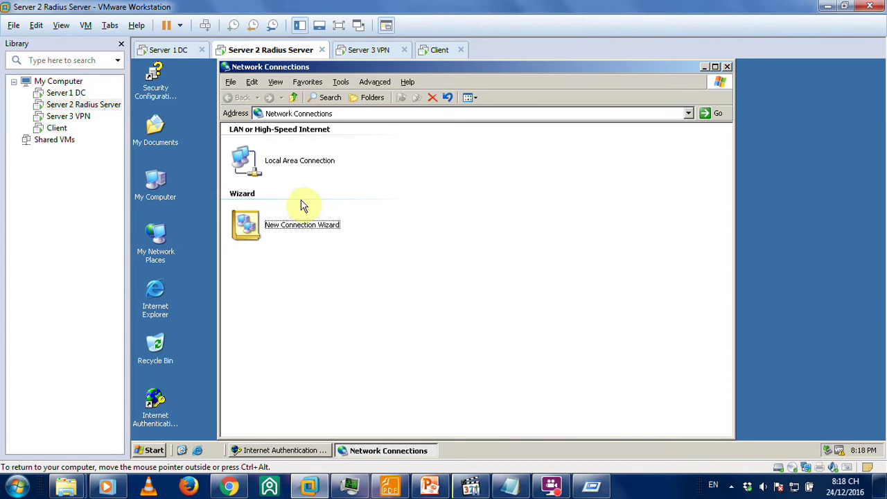
right_click(299, 167)
left_click(332, 270)
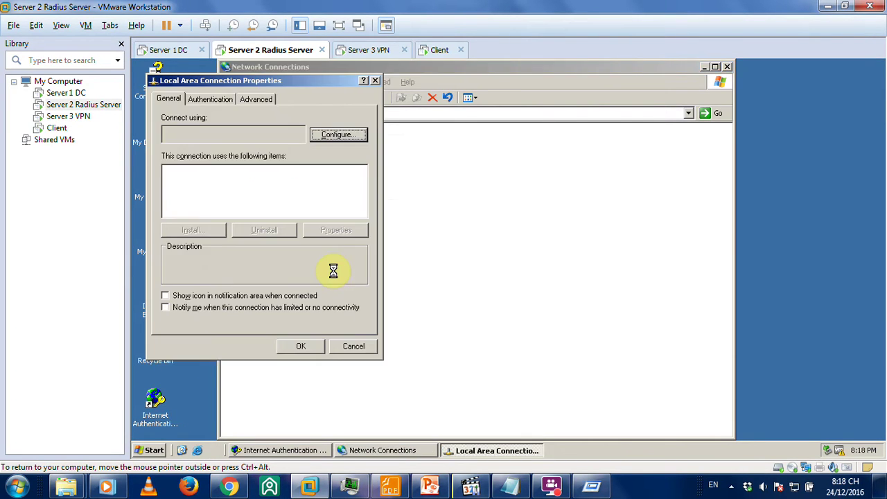
left_click(270, 205)
double_click(271, 205)
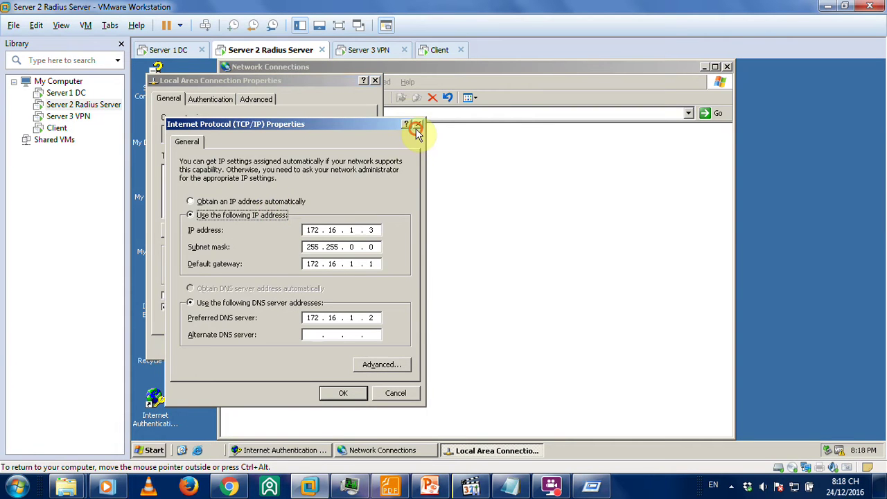
left_click(406, 124)
left_click(377, 82)
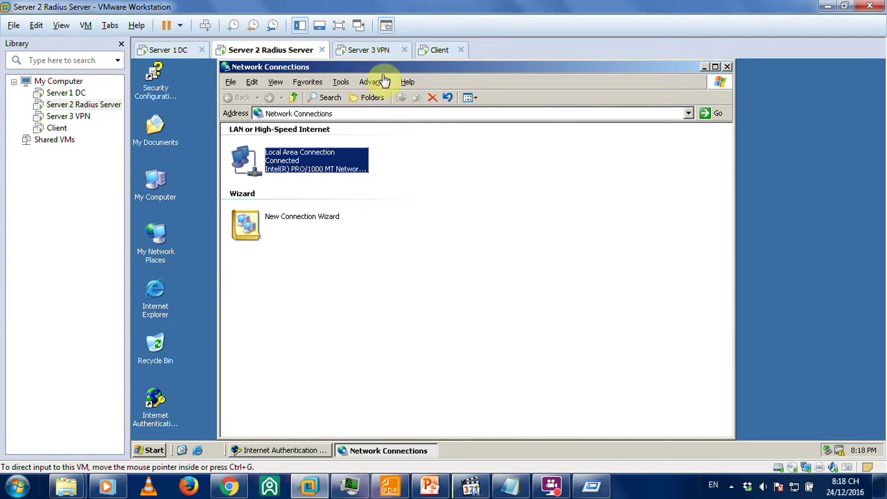
mouse_move(469, 494)
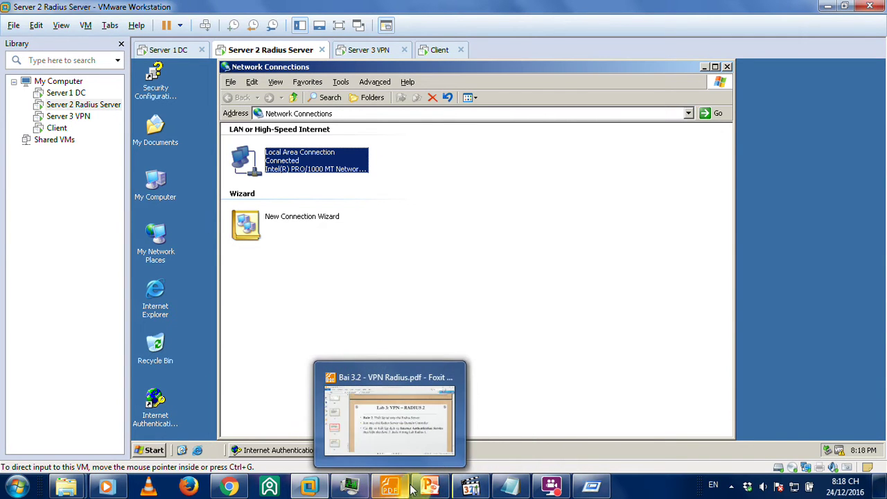
left_click(425, 490)
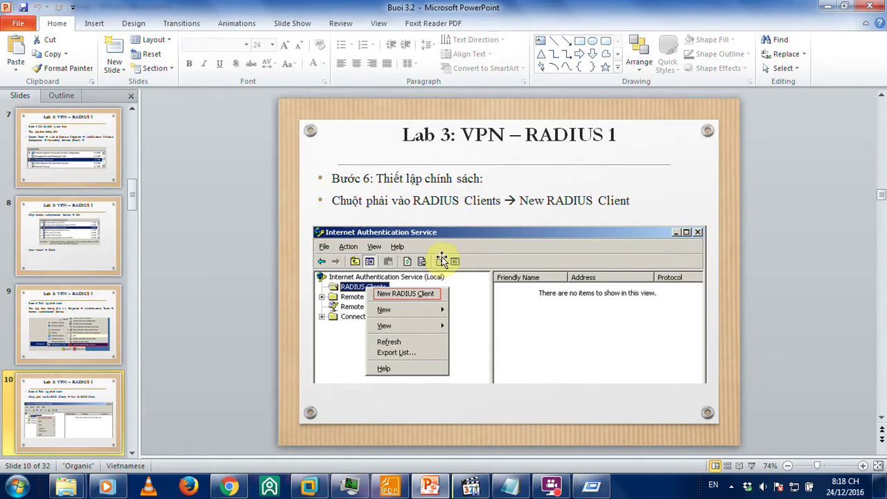
Go back to slide 11, highlight 'IP của Radius Client', then switch back to the Radius VM
scroll(443, 256, "down", 3)
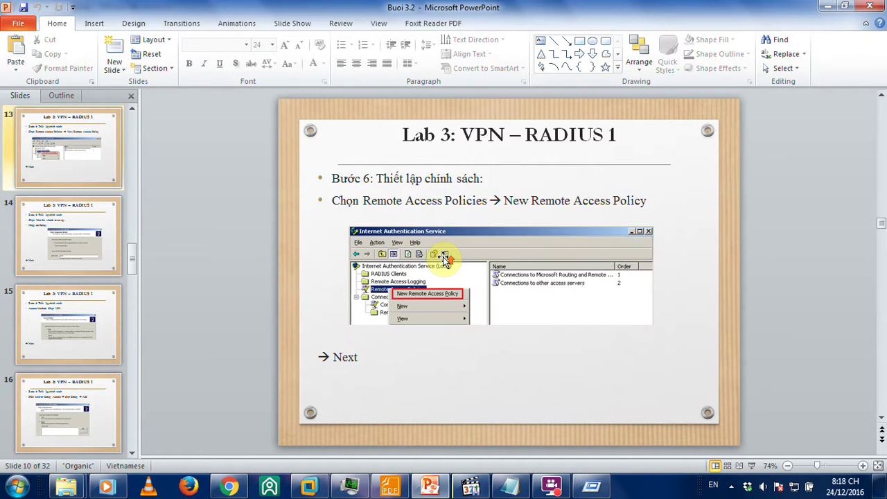
scroll(443, 256, "up", 1)
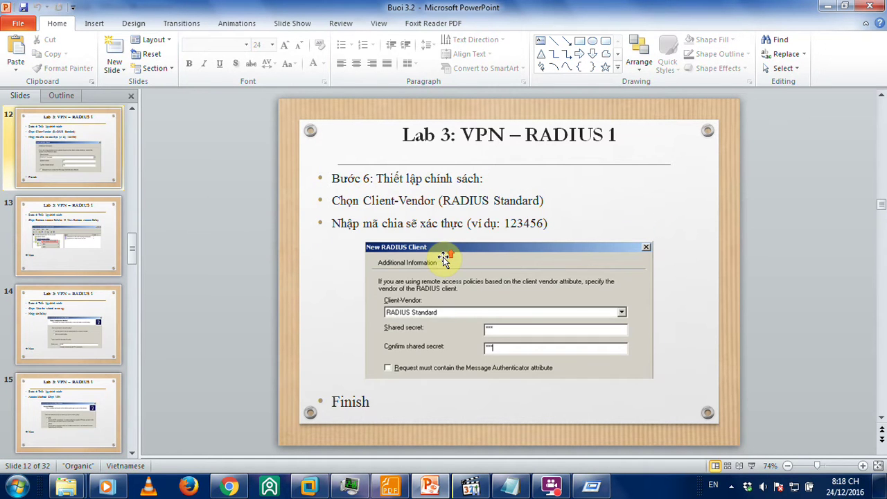
scroll(443, 259, "up", 1)
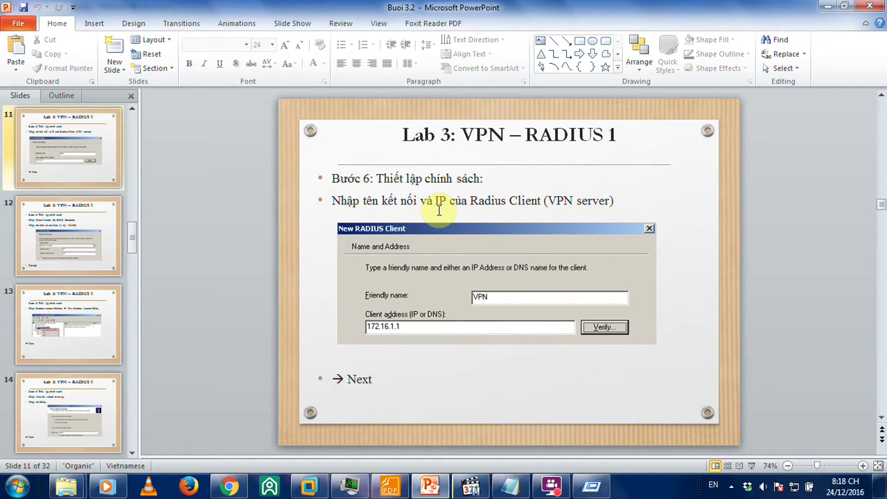
left_click_drag(435, 201, 541, 201)
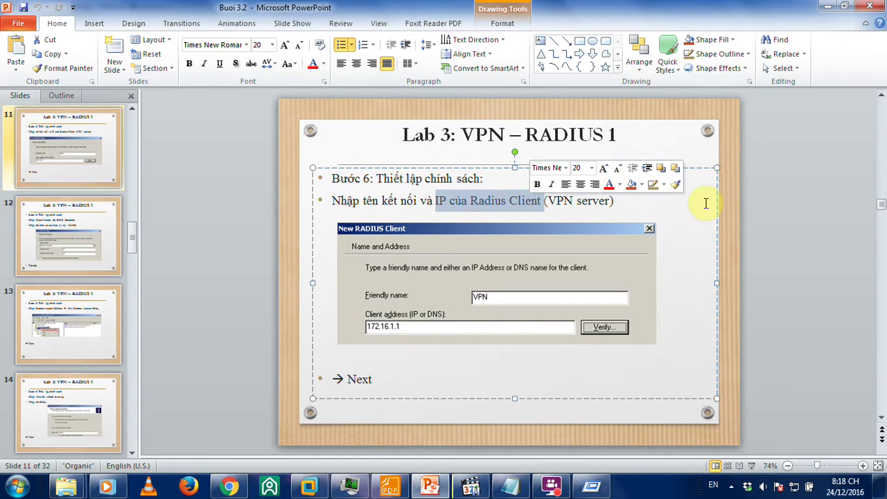
left_click(762, 201)
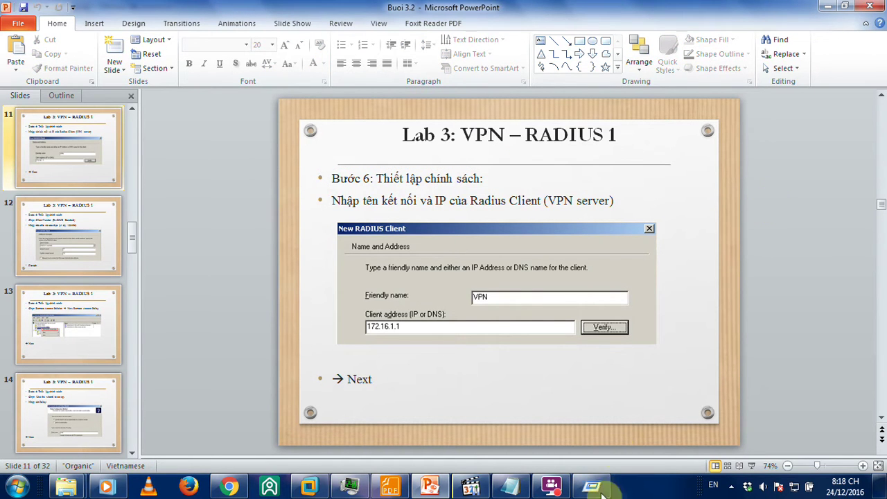
left_click(552, 487)
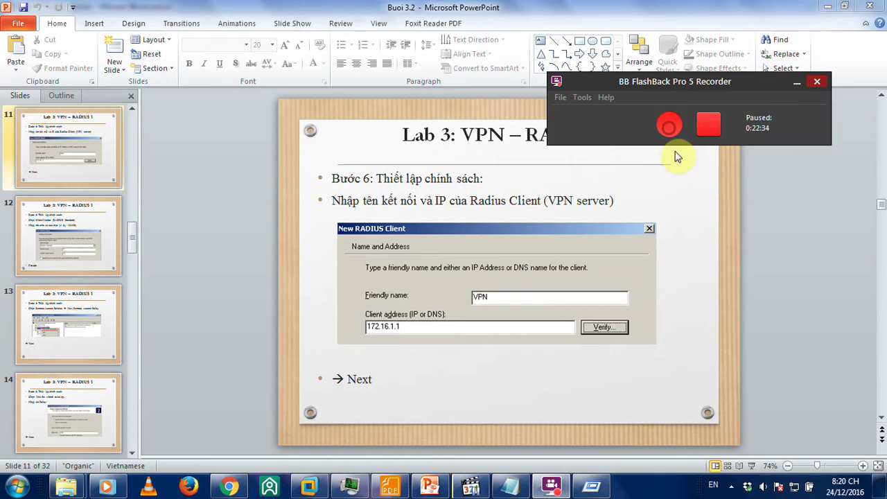
left_click(669, 126)
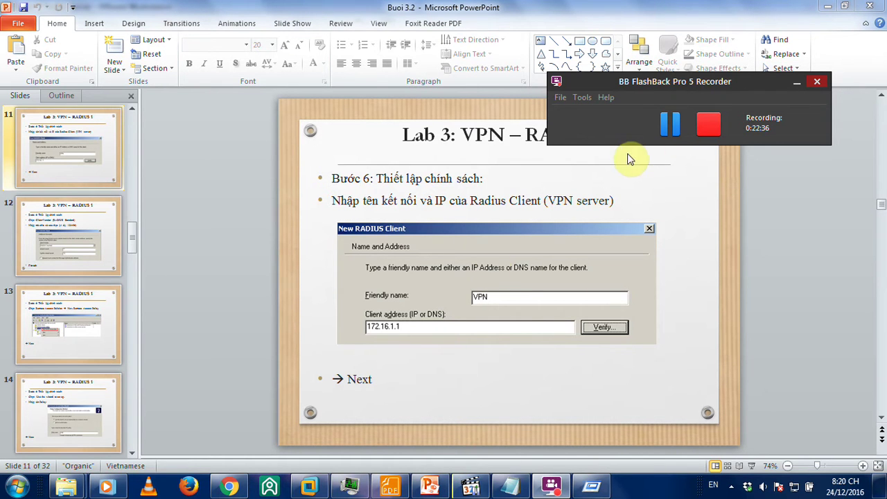
left_click(330, 486)
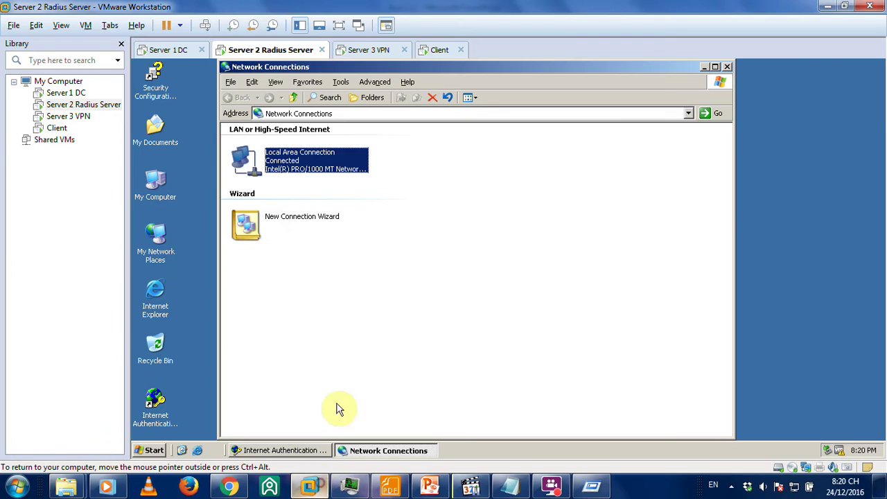
Enter 172.16.1.1 as the RADIUS client address and continue to the additional information page
left_click(705, 67)
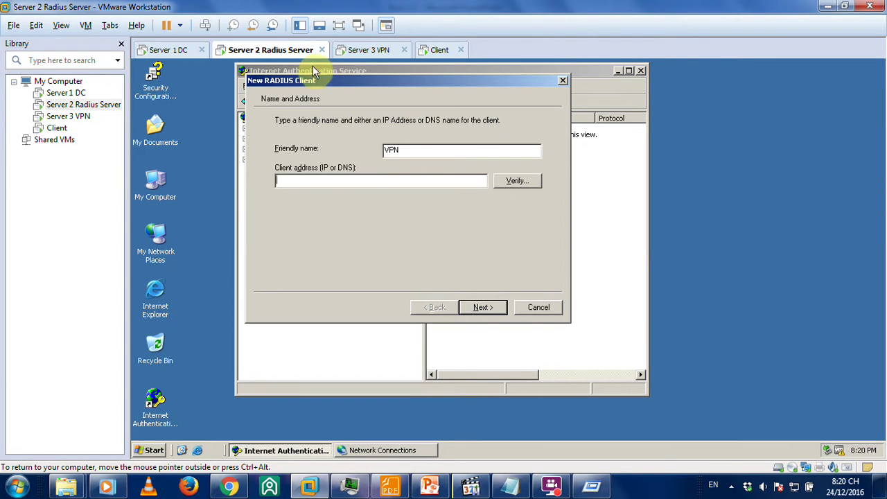
left_click(358, 184)
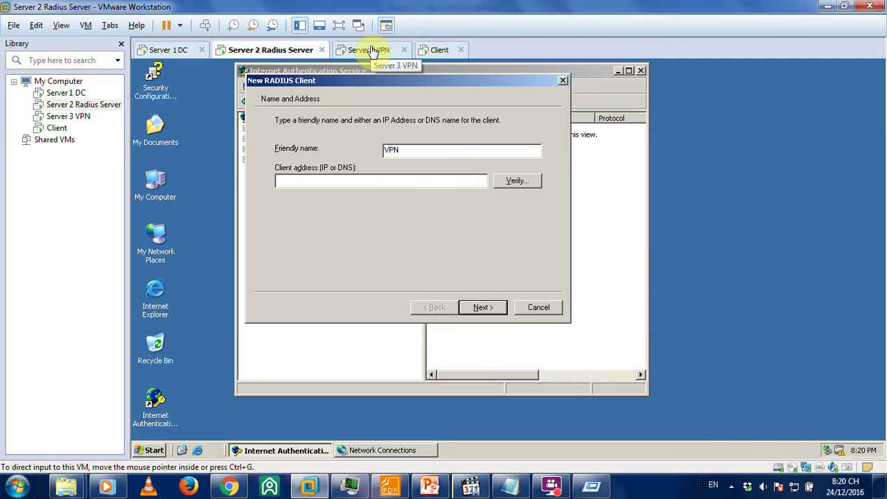
left_click(331, 178)
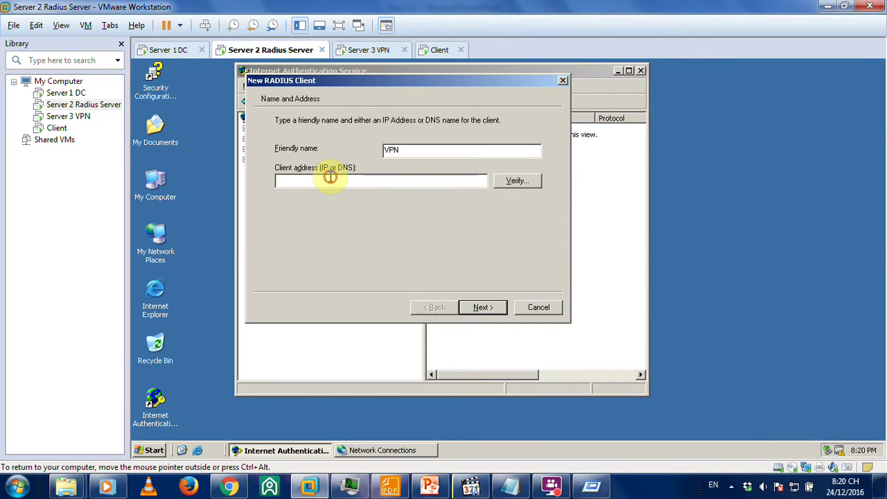
type("17")
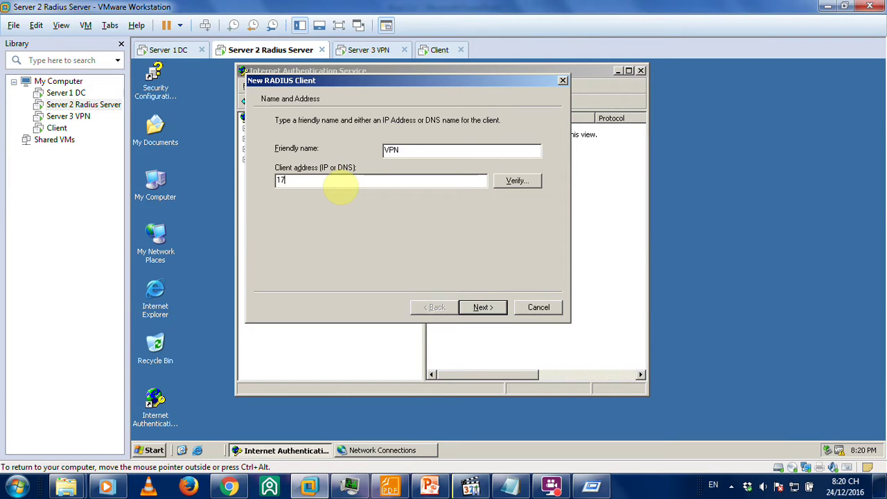
type("2.16.1.1")
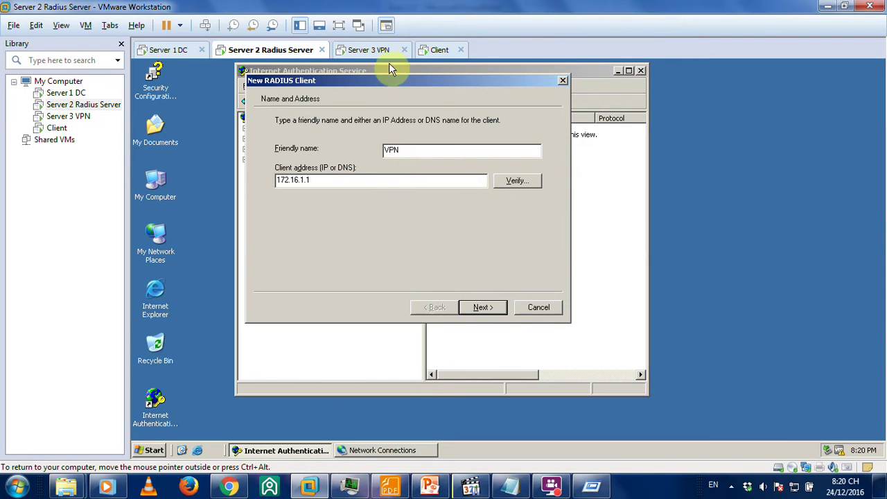
left_click(492, 308)
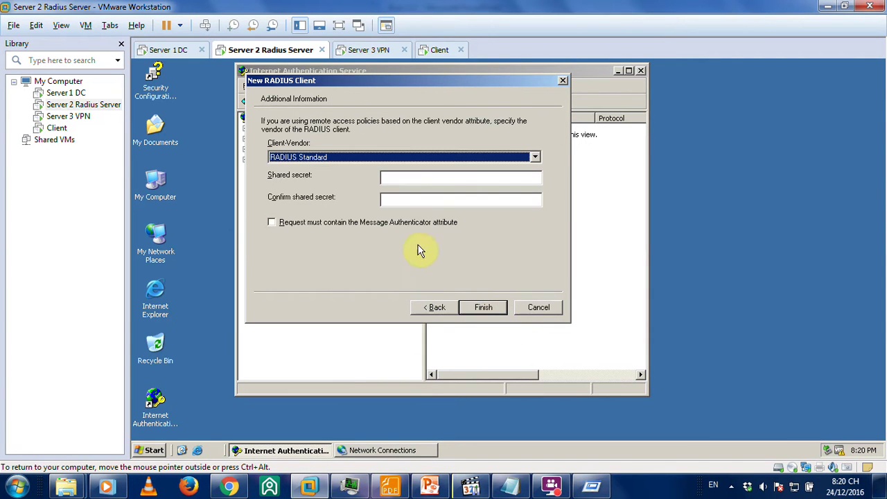
Enter the shared secret taken from the Notepad notes and finish adding the VPN client
left_click(405, 179)
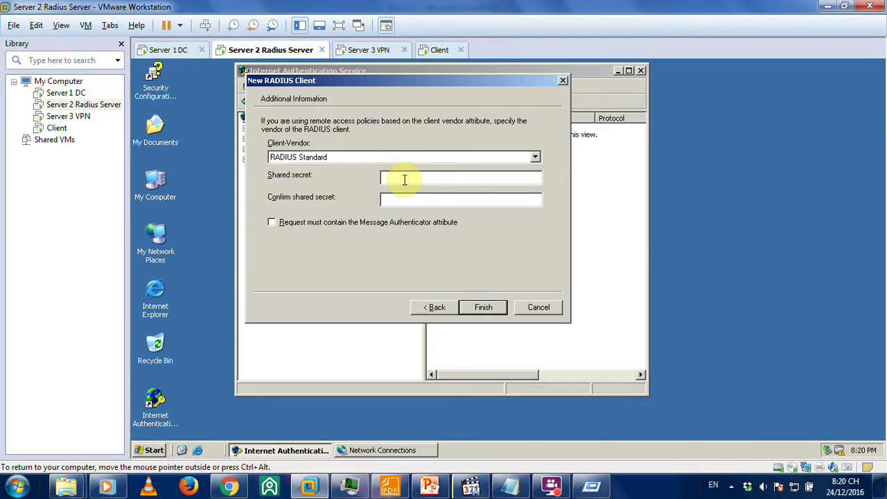
type("1")
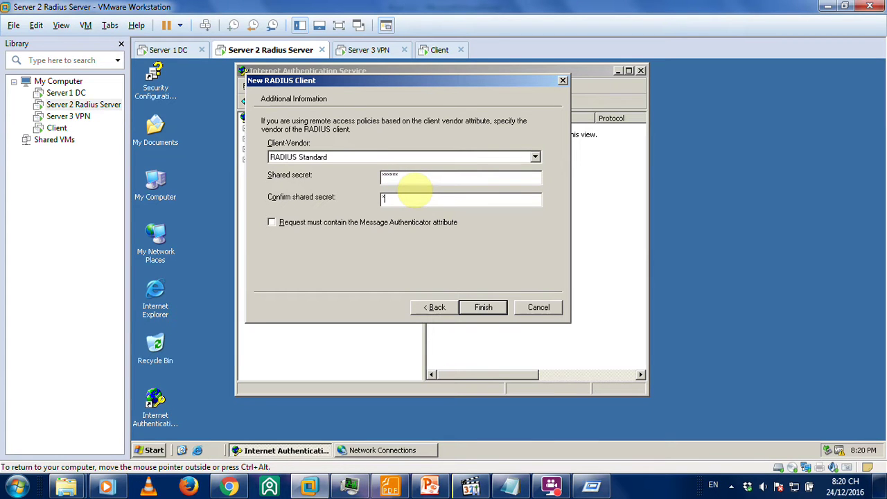
left_click(510, 485)
double_click(83, 162)
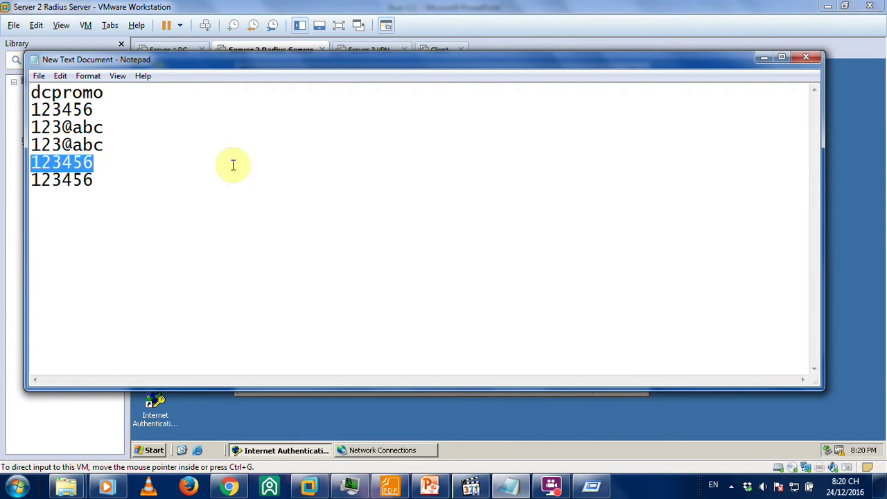
left_click(764, 57)
left_click(483, 308)
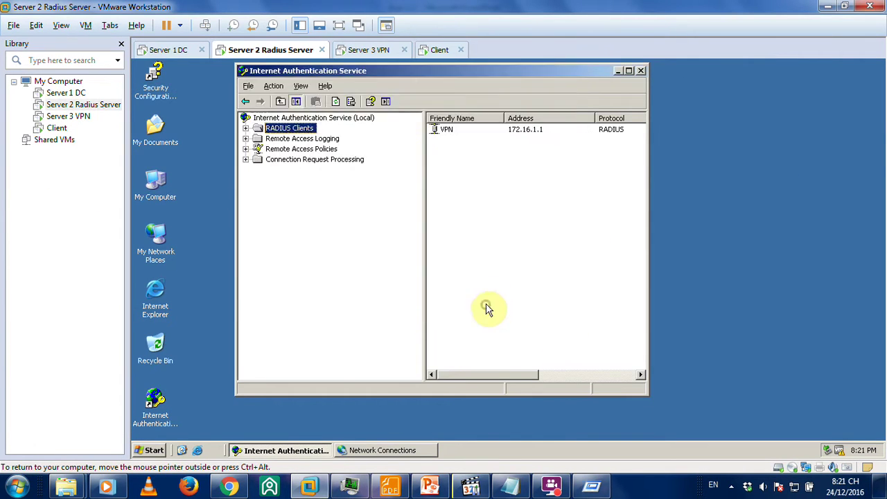
Launch the New Remote Access Policy wizard past its welcome page, then switch to the slides
left_click(313, 149)
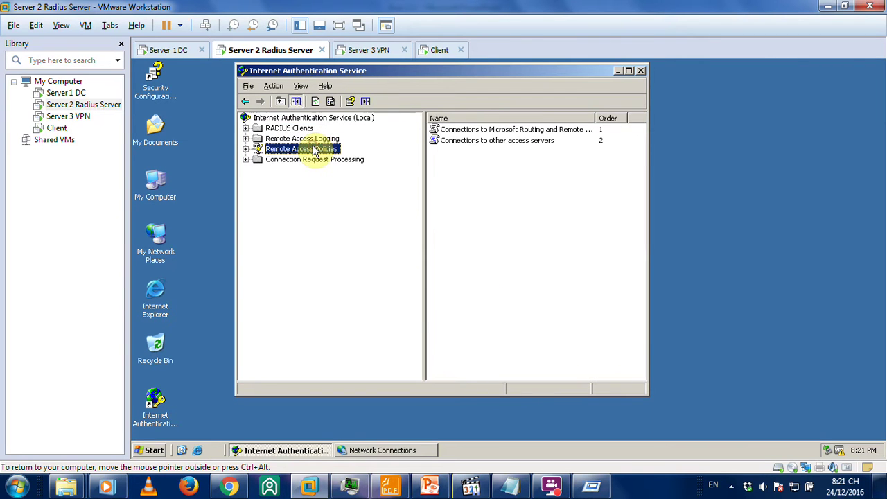
right_click(316, 151)
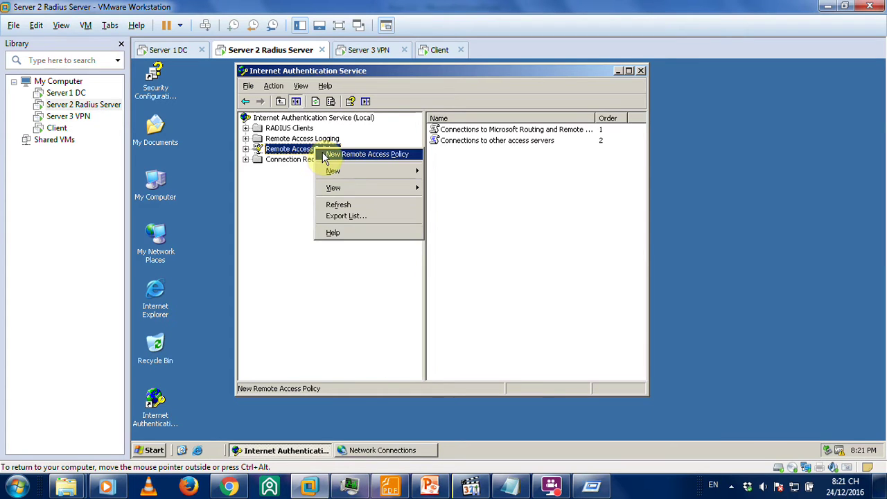
left_click(333, 154)
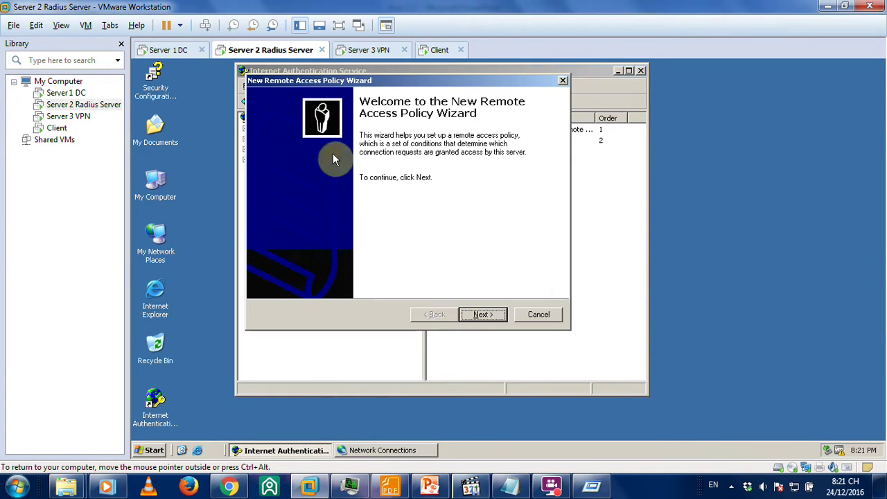
left_click(489, 314)
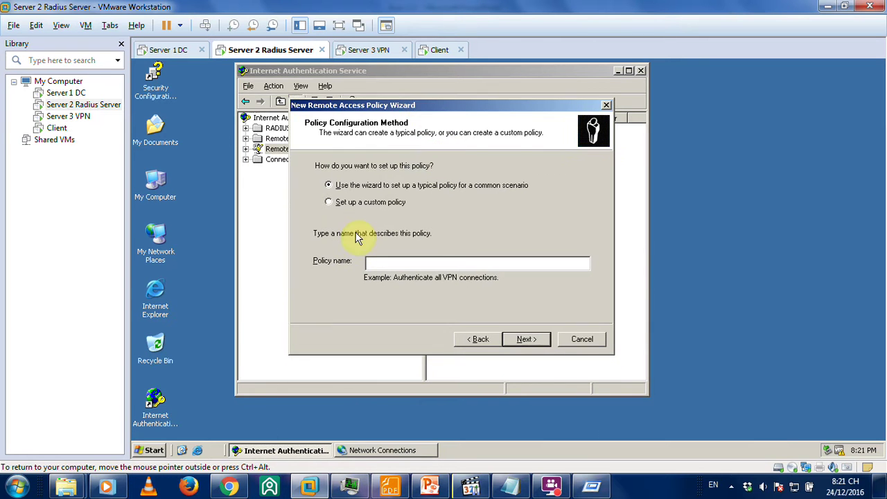
left_click(432, 485)
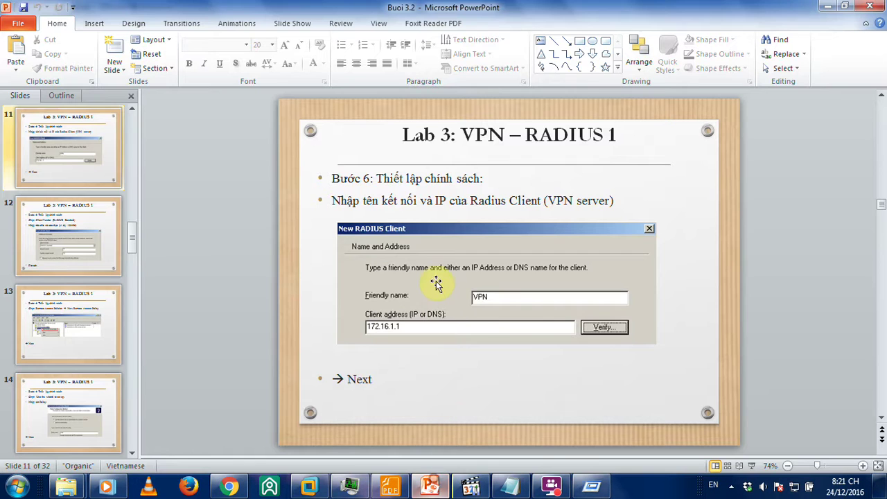
Scroll the slide pane forward from slide 11 to around slide 20
scroll(435, 276, "down", 1)
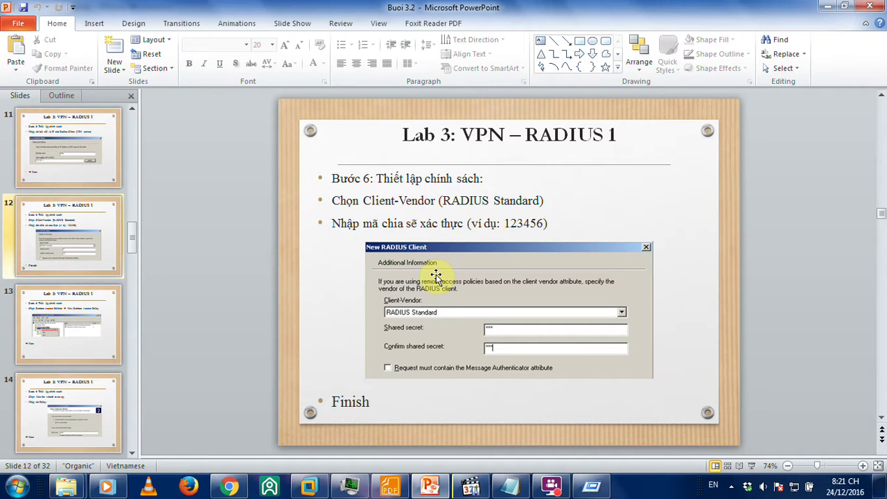
scroll(436, 276, "down", 1)
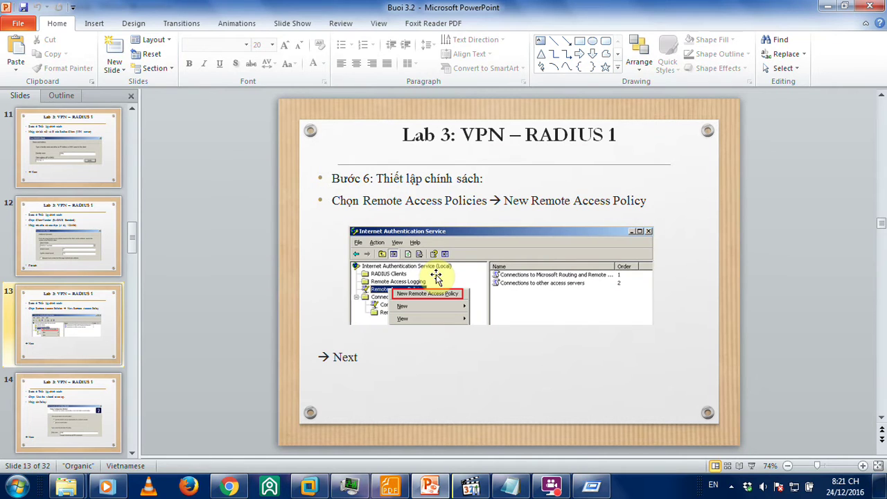
scroll(435, 276, "down", 1)
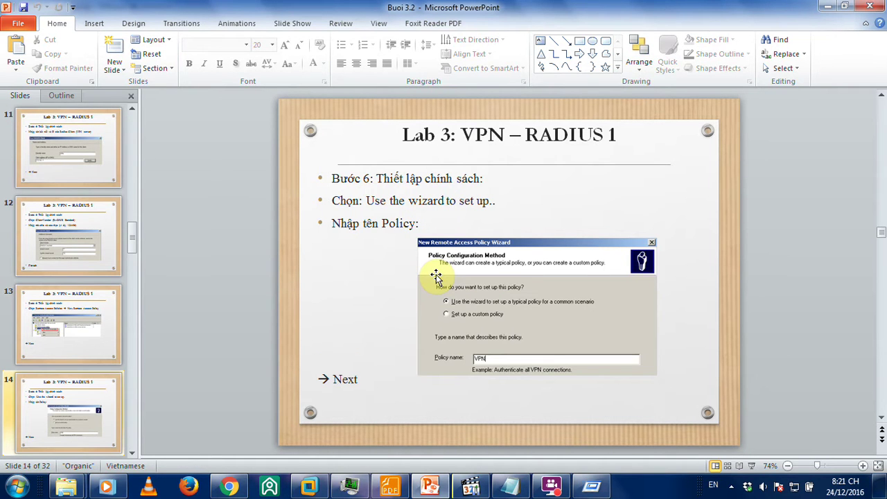
scroll(484, 259, "down", 1)
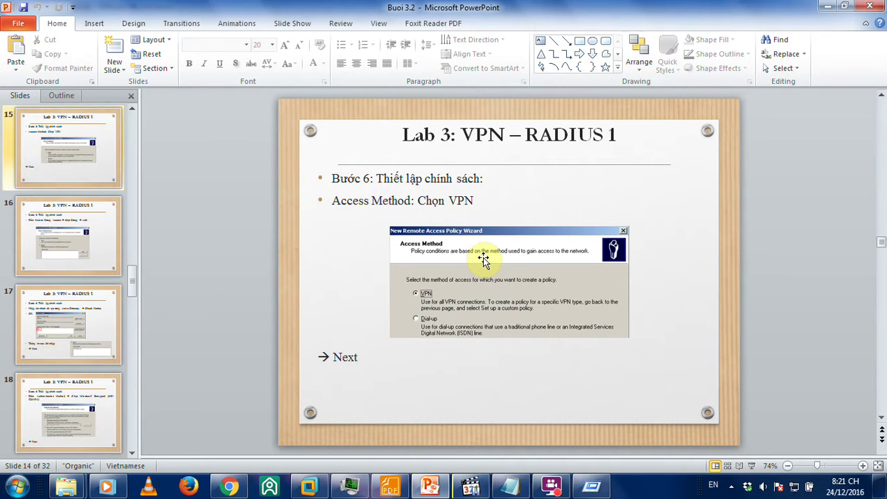
scroll(483, 259, "down", 1)
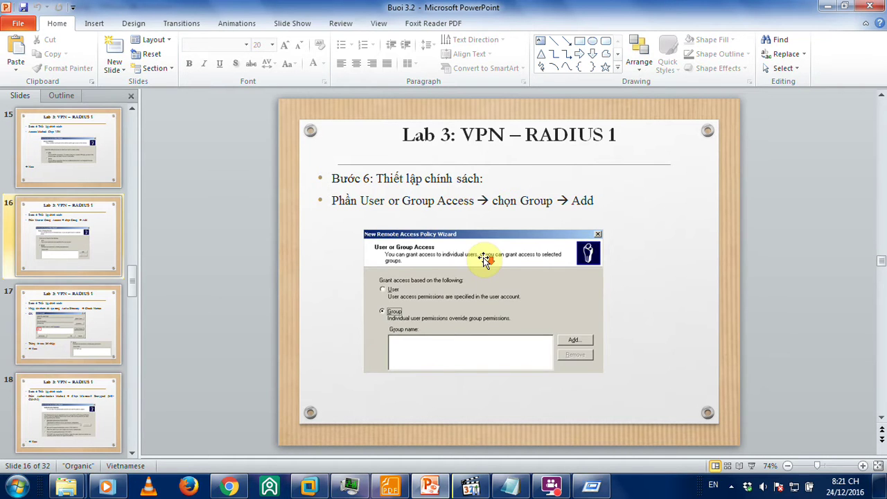
scroll(484, 259, "down", 1)
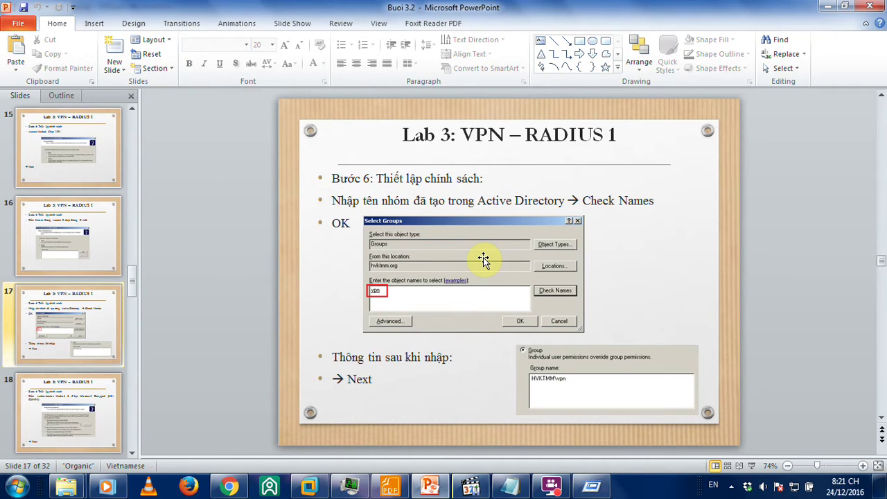
scroll(483, 260, "down", 1)
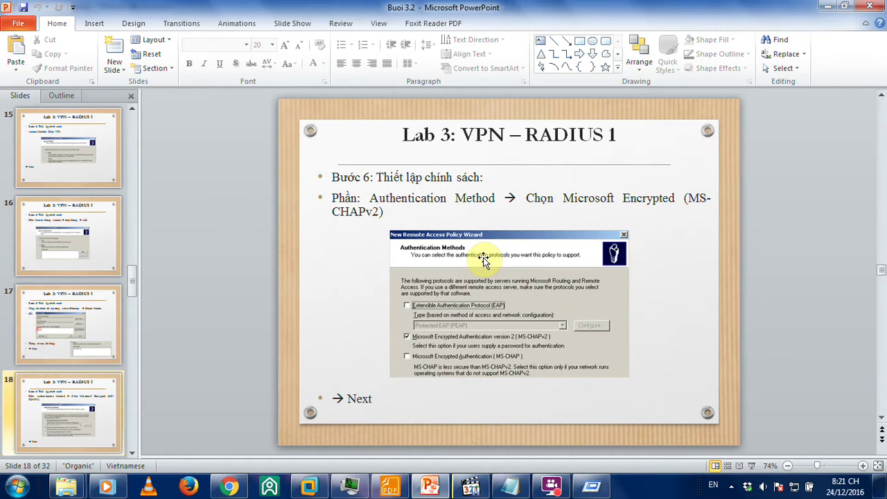
scroll(483, 259, "down", 1)
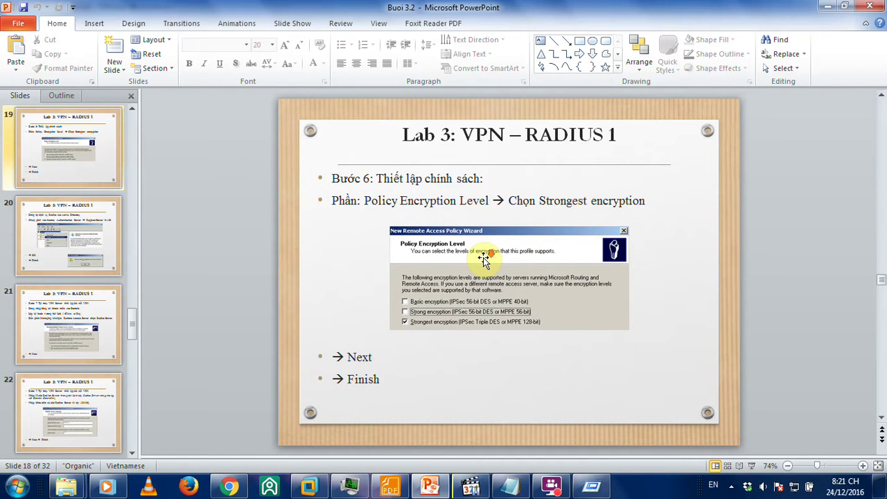
scroll(484, 260, "down", 1)
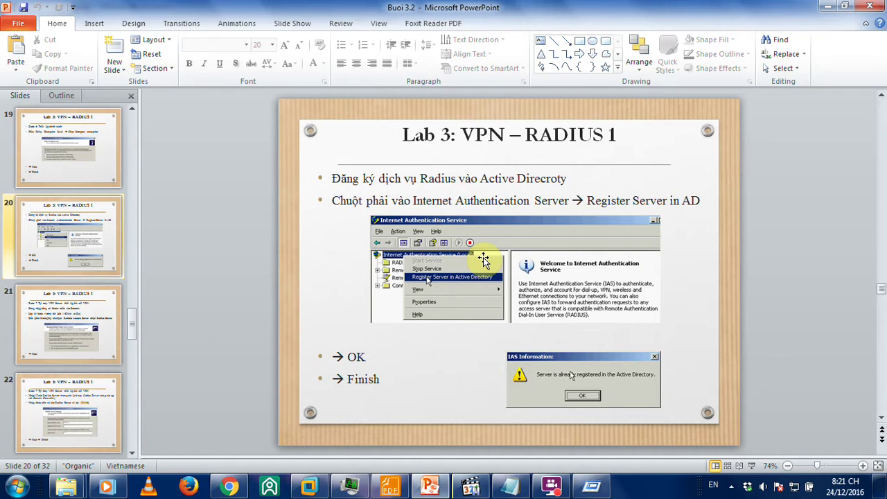
scroll(483, 259, "up", 1)
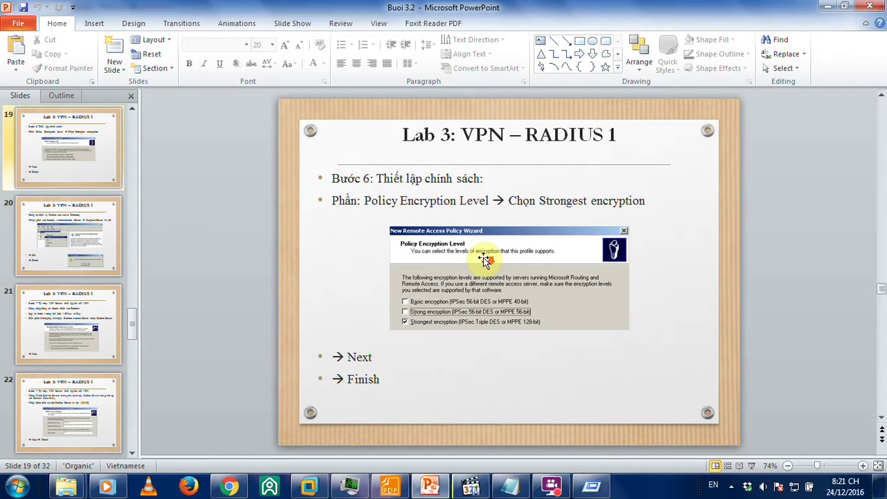
scroll(483, 259, "down", 1)
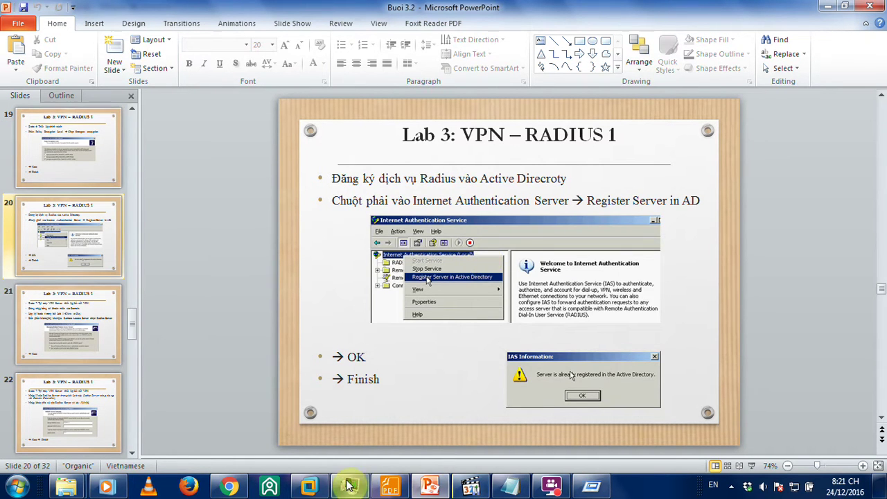
Name the new remote access policy VPN and accept the VPN access method
left_click(309, 486)
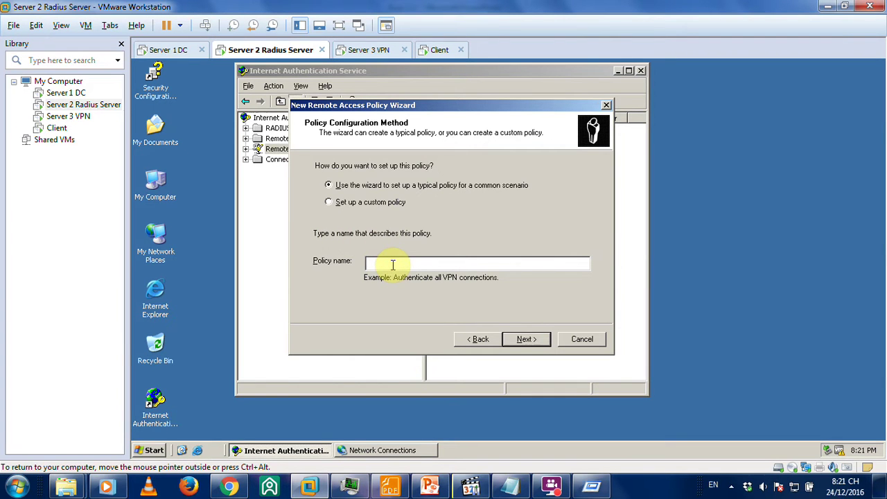
type("VP")
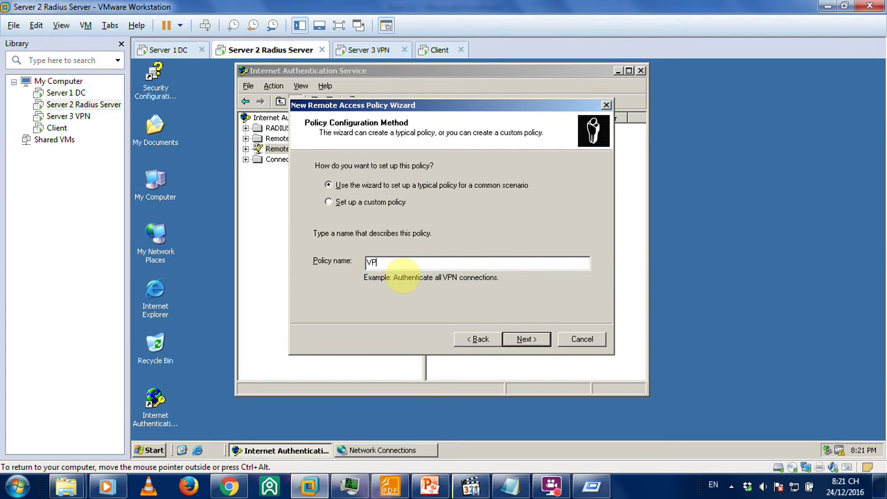
type("N")
left_click(525, 338)
left_click(526, 339)
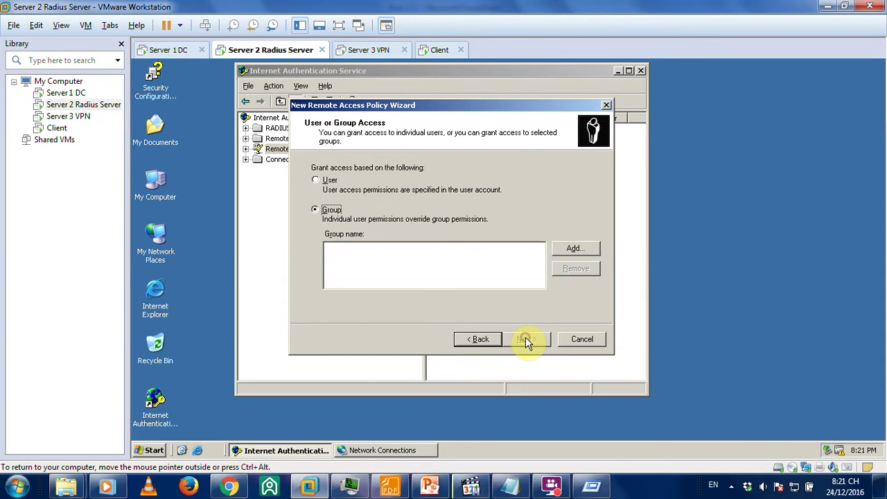
Open the group selection dialog, check its search Locations unchanged, then return to the slides
left_click(579, 253)
left_click(555, 215)
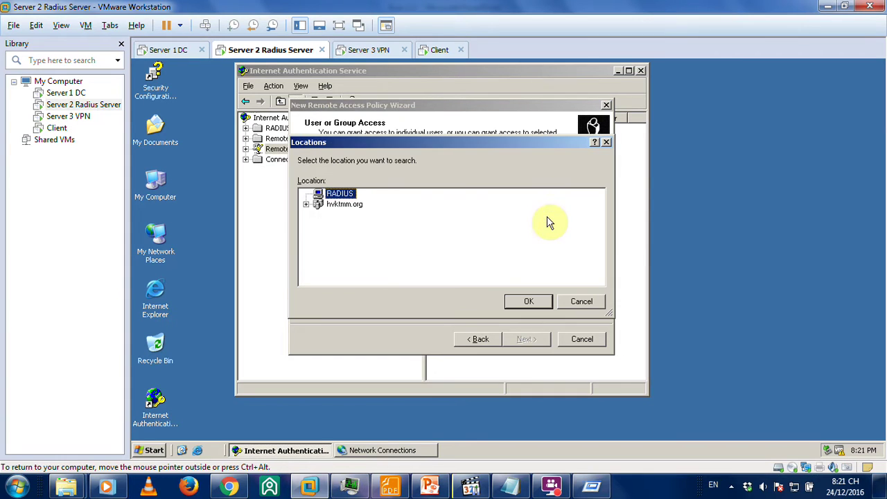
left_click(606, 142)
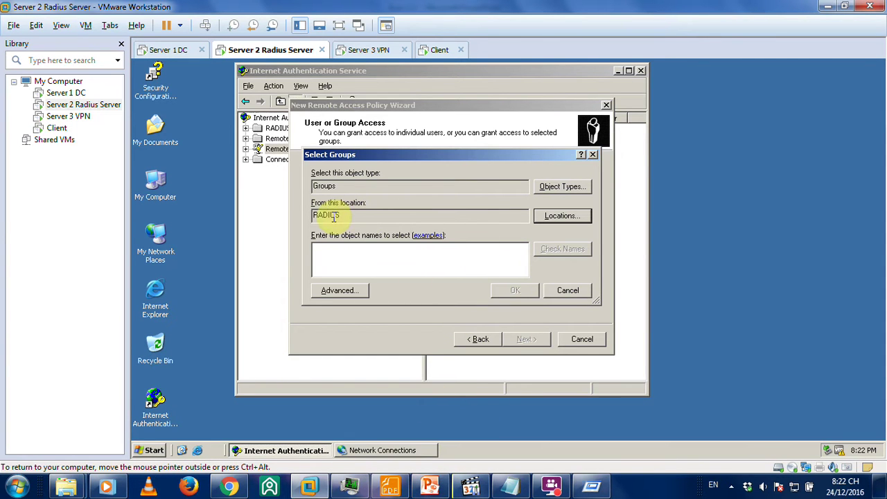
left_click(433, 487)
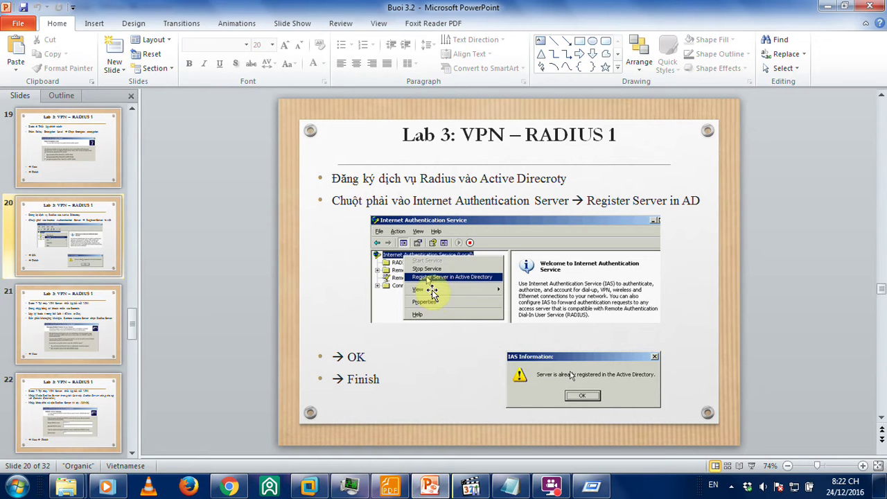
scroll(485, 313, "up", 1)
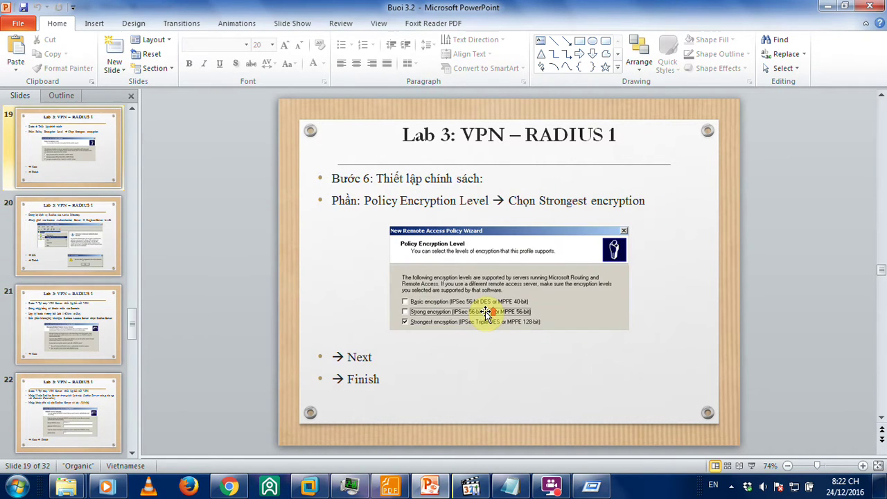
Scroll back to slide 17 on choosing the VPN group, then return to the VM
scroll(485, 312, "up", 2)
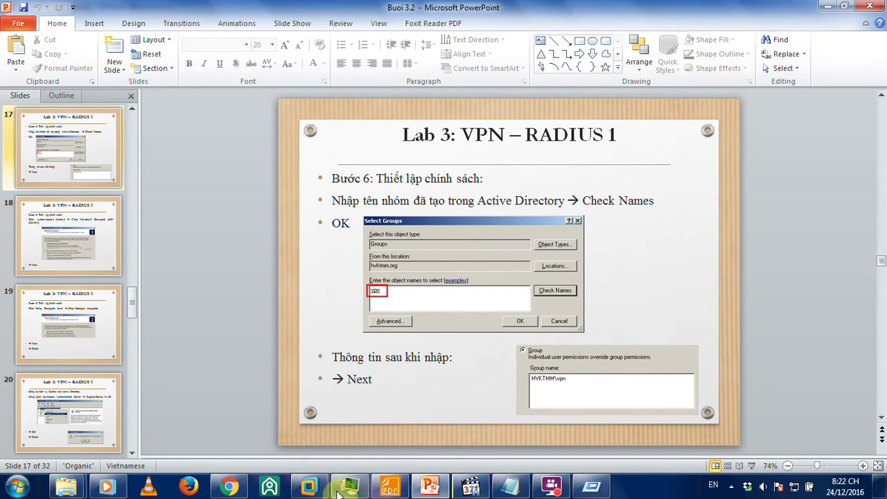
left_click(306, 489)
Grant the policy to the VPN group found in the hvktmm.org domain
left_click(555, 217)
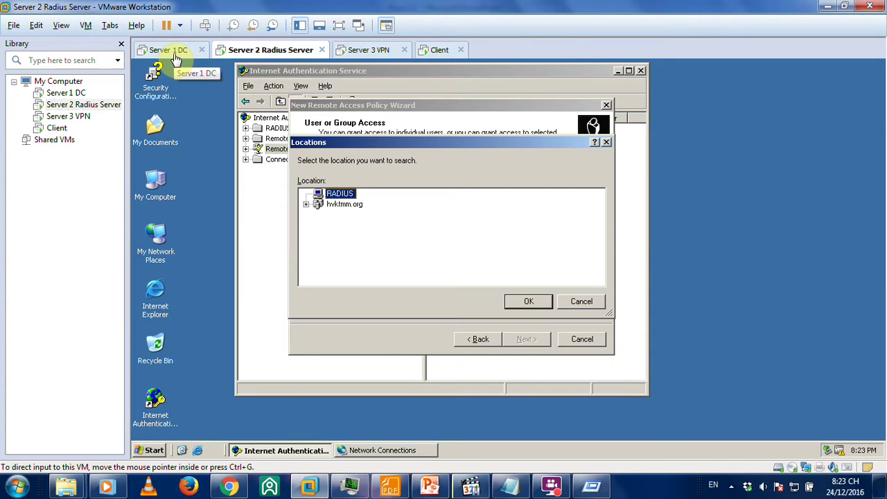
left_click(341, 204)
left_click(529, 302)
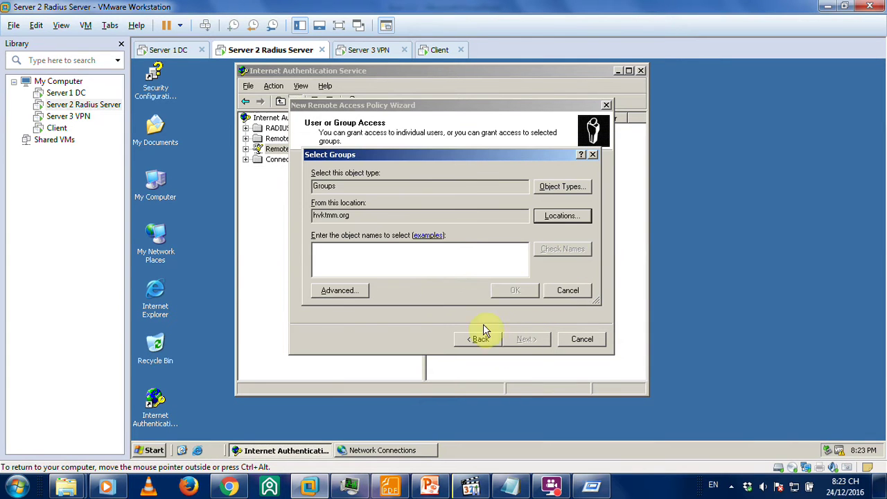
left_click(427, 262)
type("v")
left_click(567, 250)
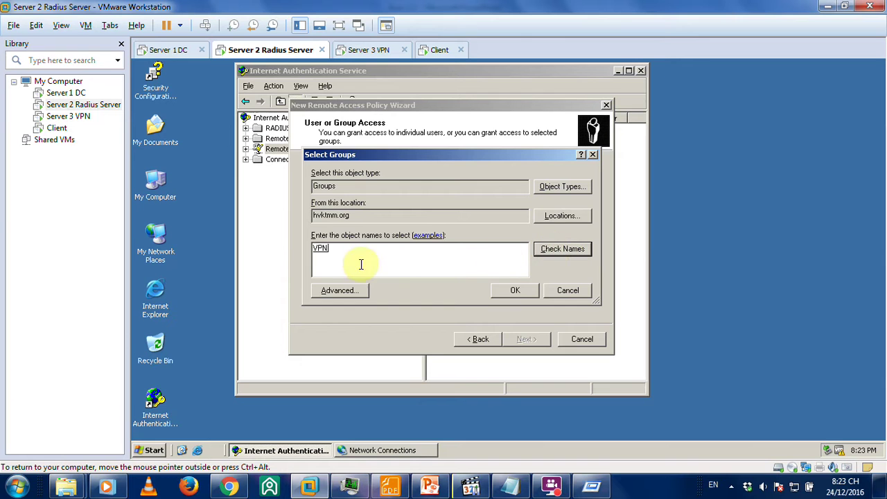
left_click(515, 293)
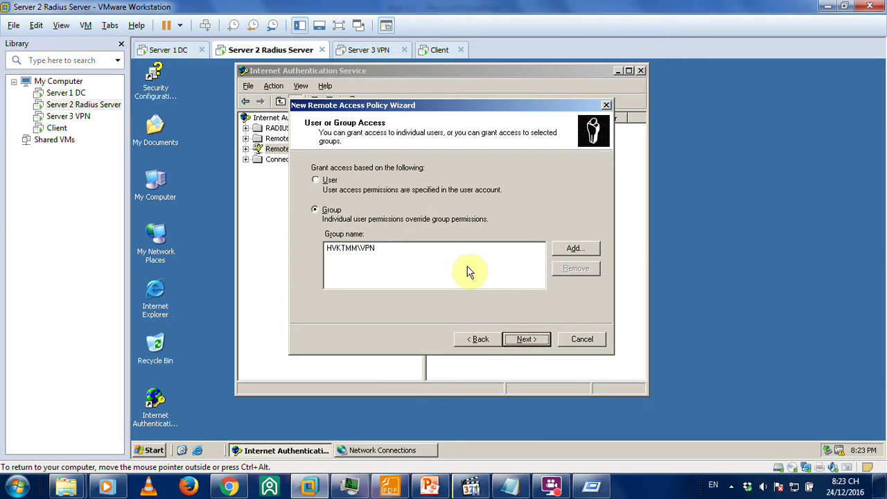
Keep default authentication, allow only Strongest encryption, and finish the VPN policy
left_click(520, 340)
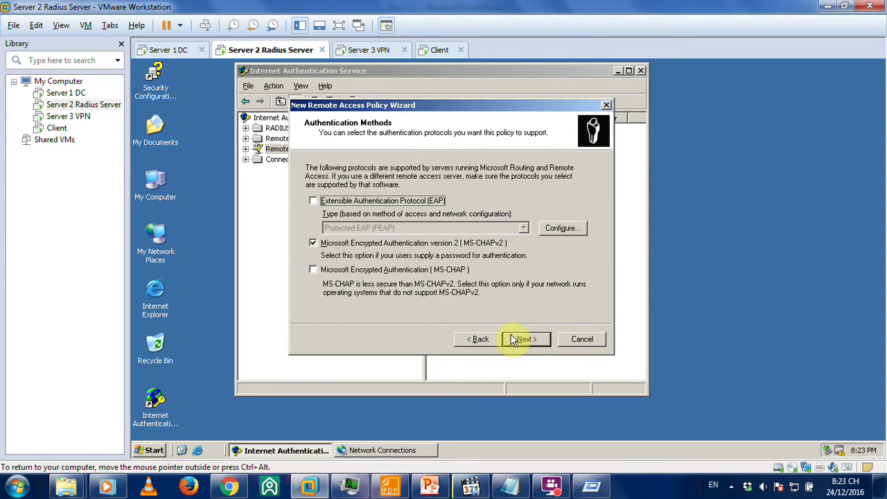
left_click(524, 340)
left_click(311, 202)
left_click(312, 214)
left_click(526, 339)
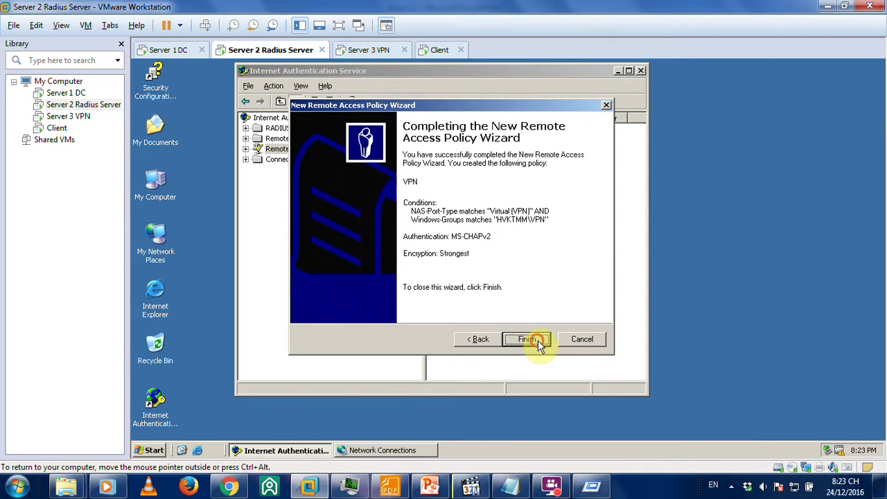
left_click(527, 339)
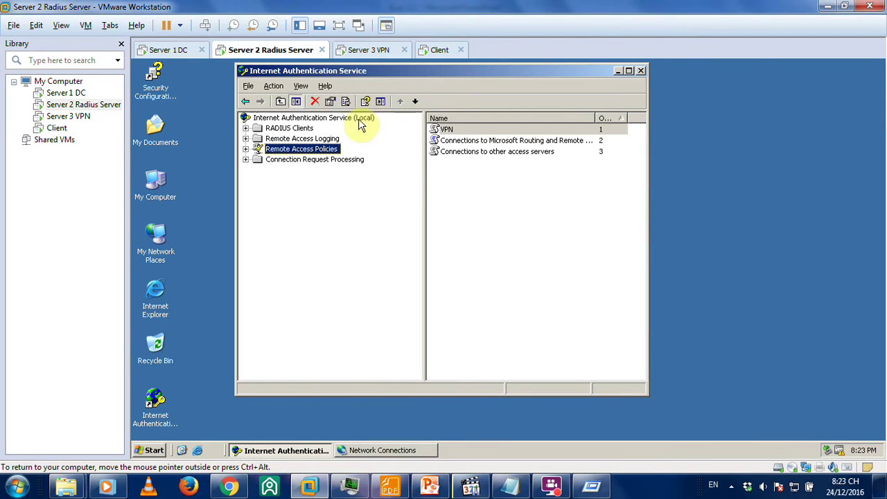
Register the IAS server in Active Directory for hvktmm.org and minimize the IAS console
left_click(283, 119)
right_click(282, 122)
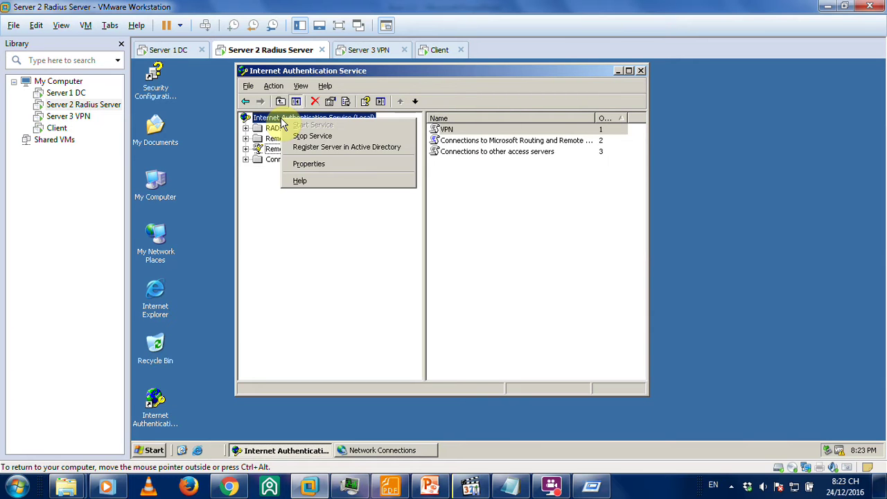
left_click(325, 146)
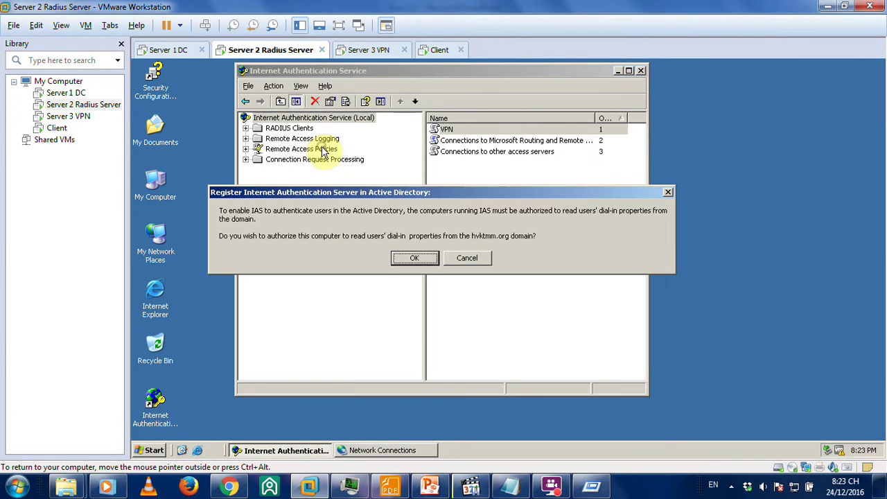
left_click(418, 257)
left_click(452, 261)
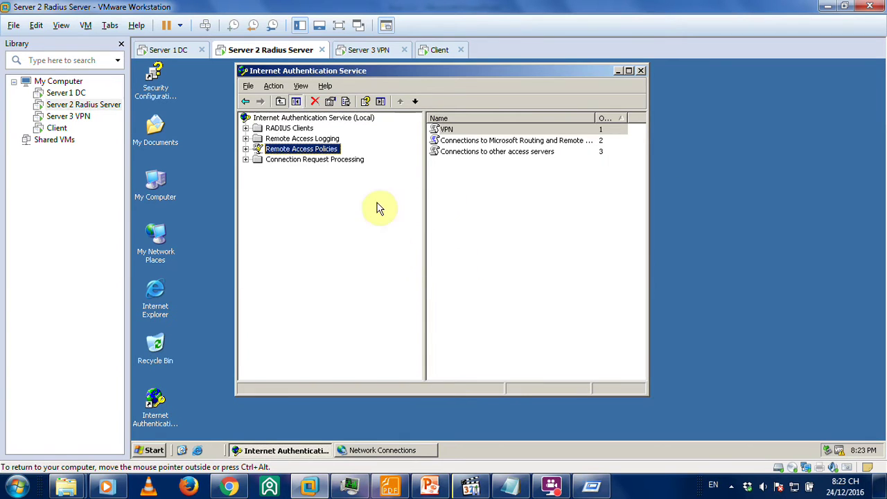
left_click(618, 71)
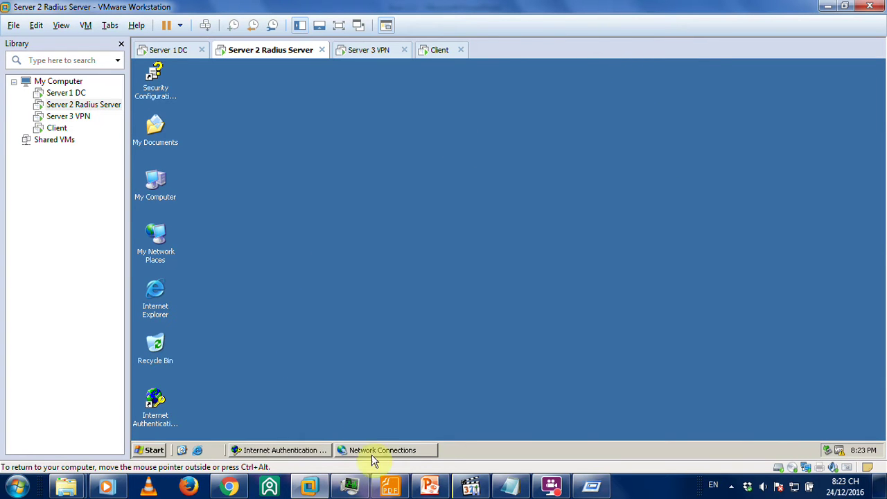
Read page 31 of the VPN Radius PDF on VPN Server setup, then select the Server 3 VPN tab
left_click(390, 487)
scroll(413, 238, "down", 3)
scroll(416, 234, "down", 3)
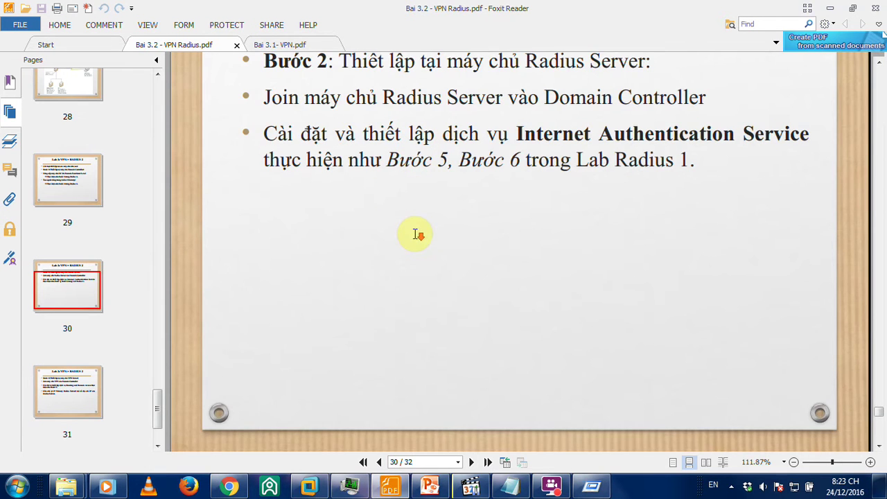
scroll(414, 234, "down", 14)
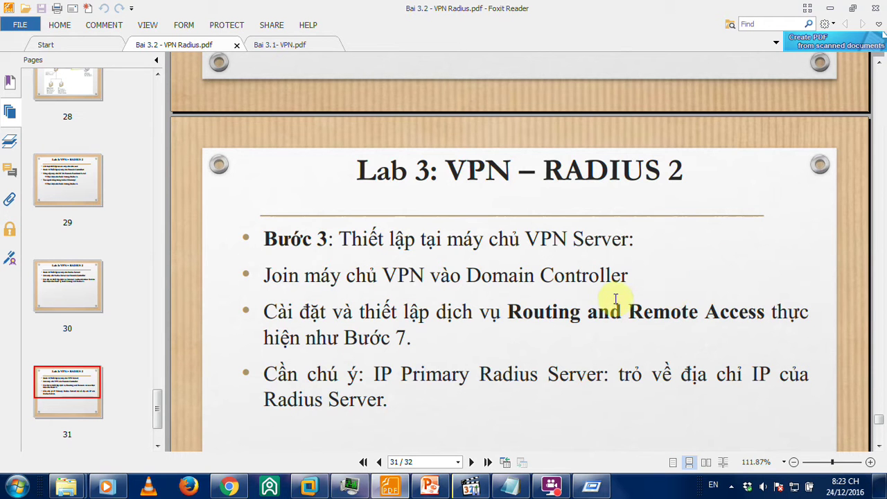
left_click(309, 486)
left_click(370, 54)
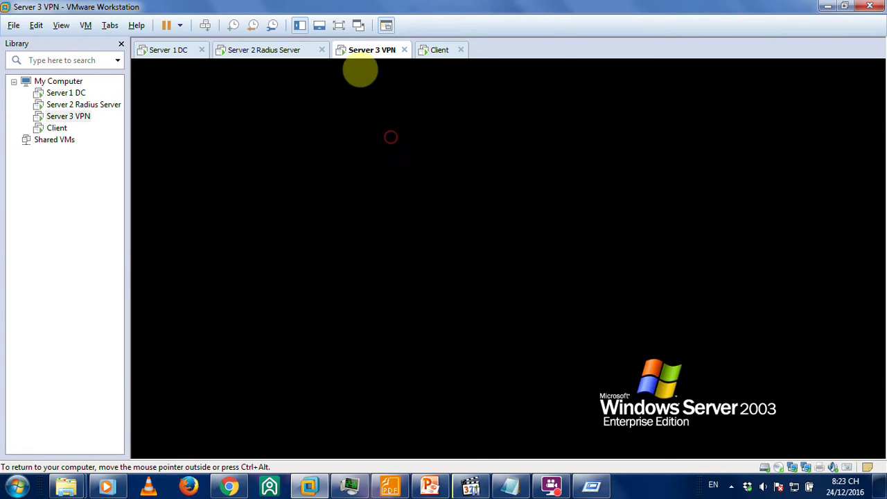
Unlock the Server 3 VPN machine and open My Computer's Computer Name properties
left_click(400, 146)
left_click(201, 28)
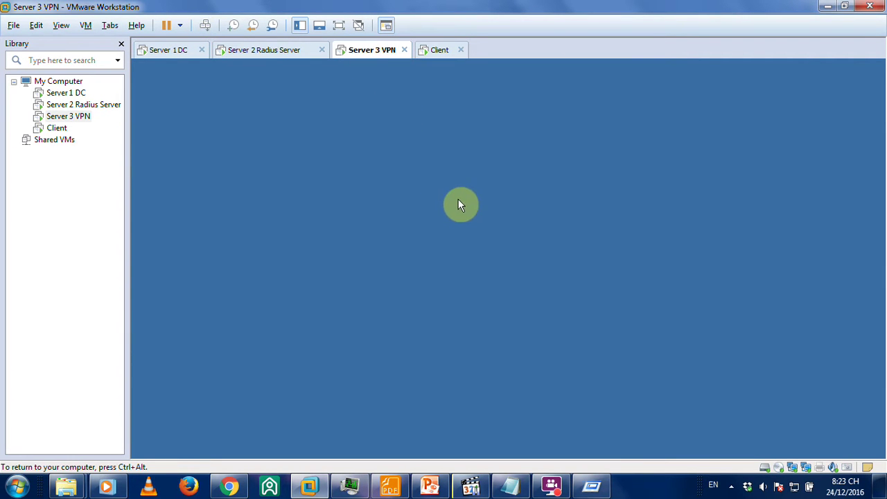
left_click(547, 290)
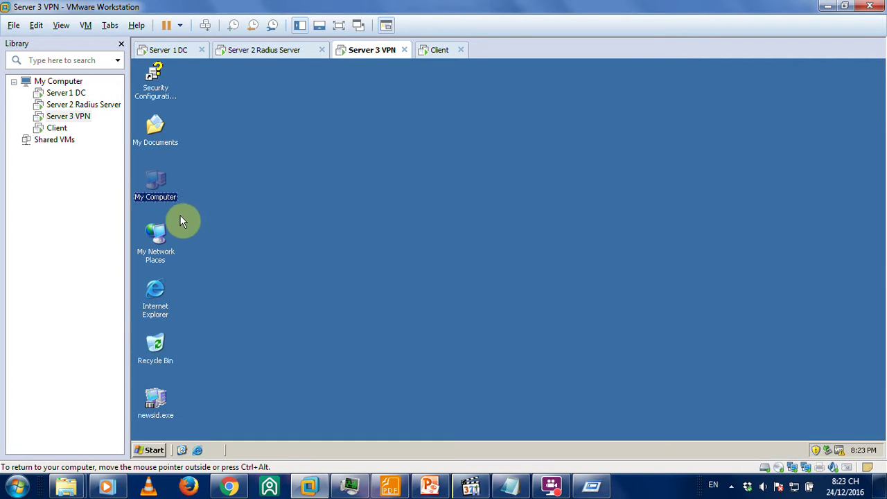
right_click(158, 179)
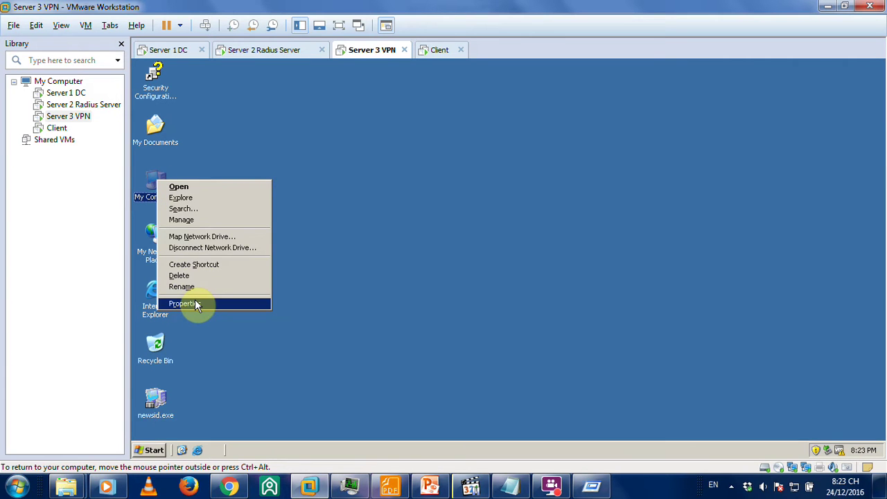
left_click(194, 303)
left_click(313, 165)
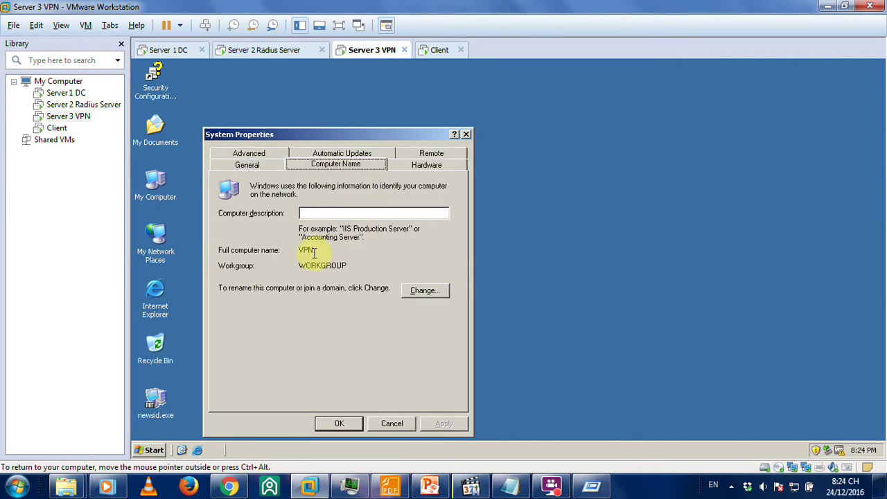
Make the computer a member of the hvktmm.org domain using domain administrator credentials
left_click(420, 292)
left_click(231, 304)
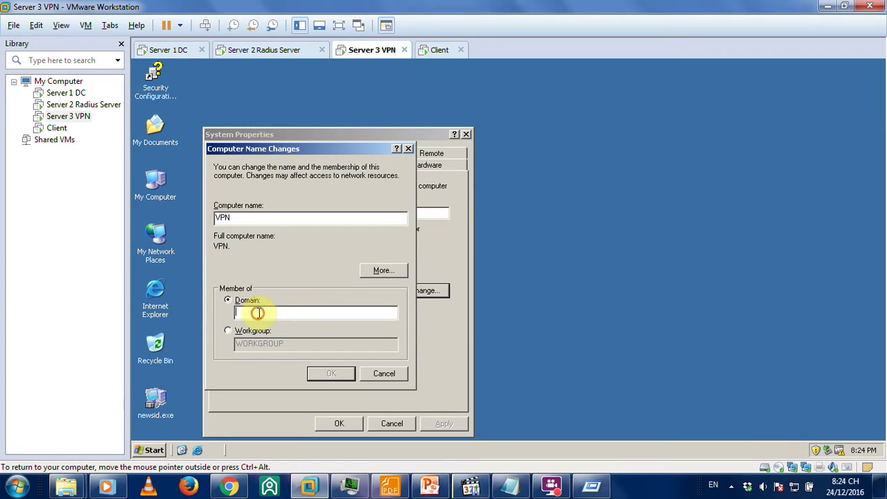
type("hvktmm.org")
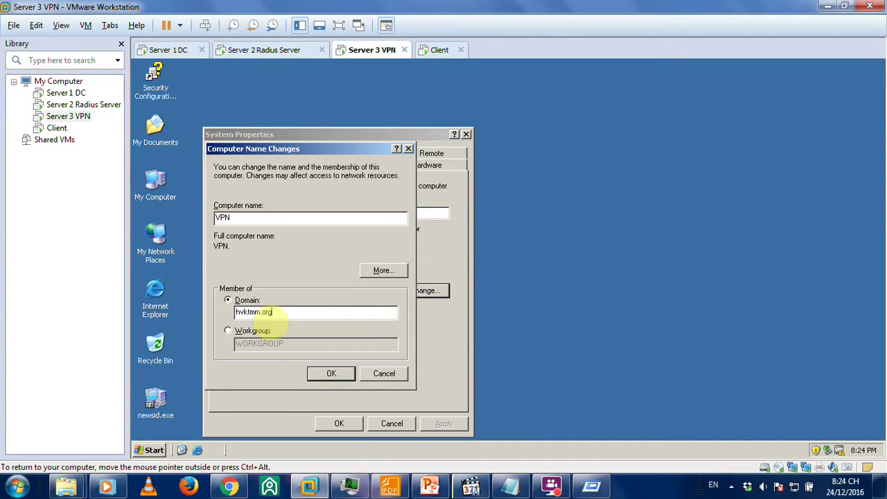
left_click(336, 375)
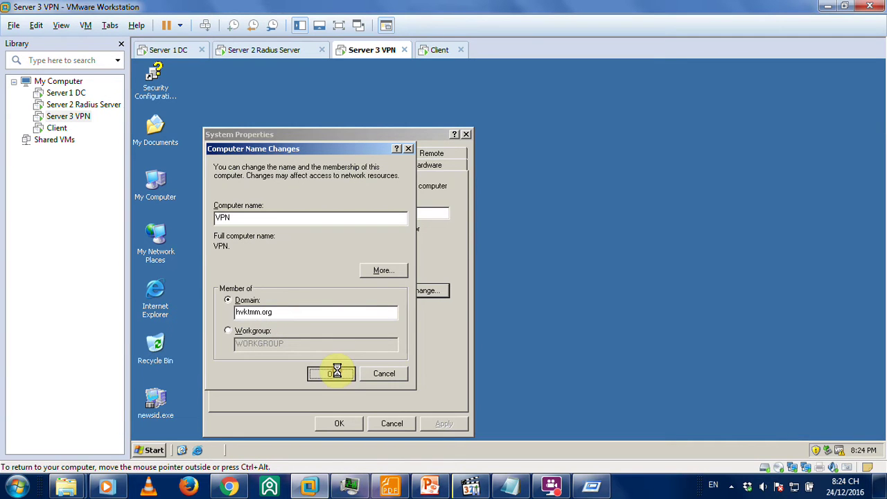
type("administrator")
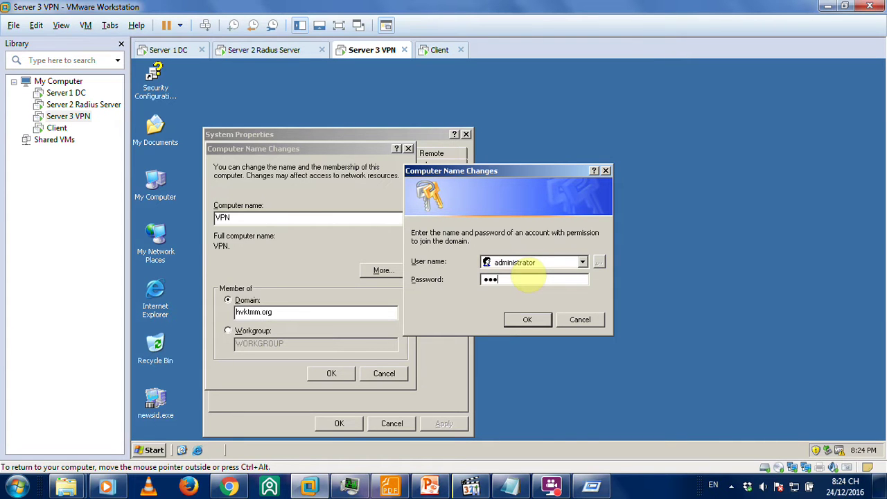
left_click(526, 318)
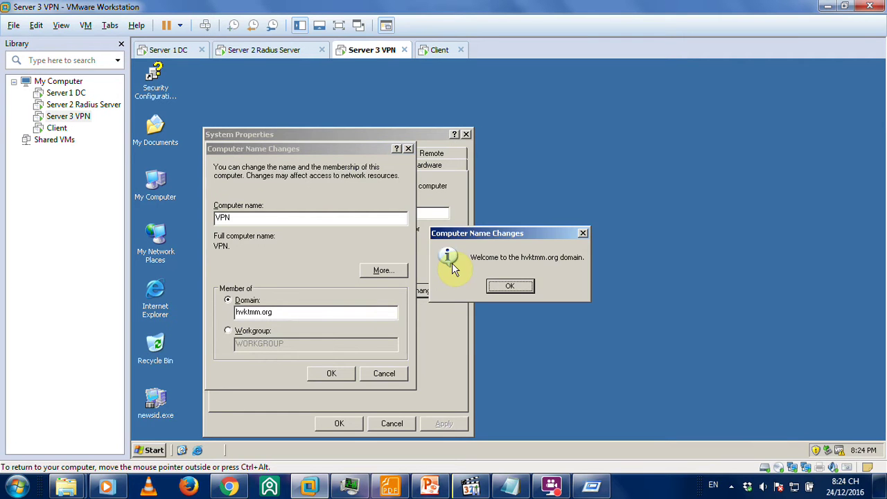
Acknowledge the welcome to hvktmm.org, close System Properties, and restart the VPN server
left_click(502, 289)
left_click(500, 291)
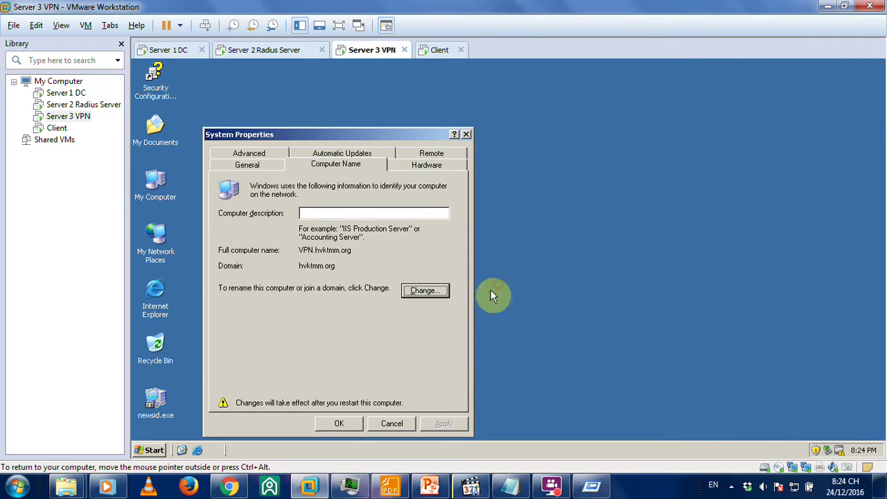
left_click(358, 422)
left_click(474, 290)
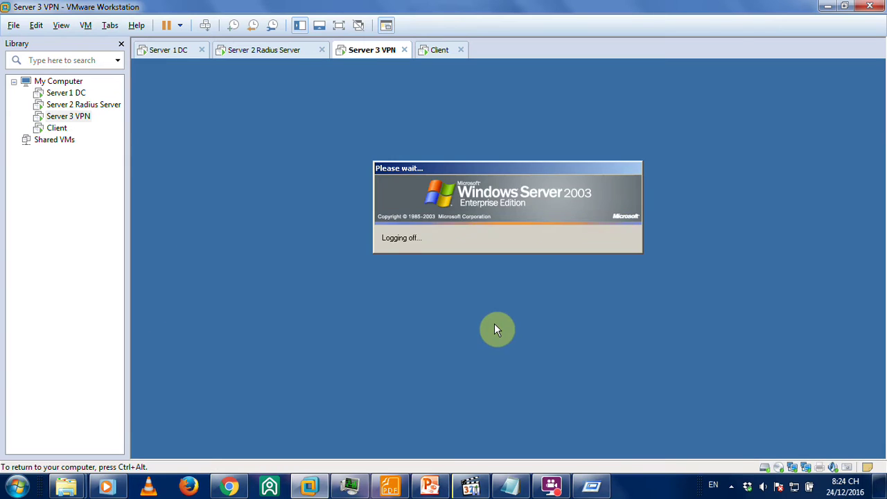
Start logging on to the VPN server with HVKTMM selected as the logon domain
left_click(667, 124)
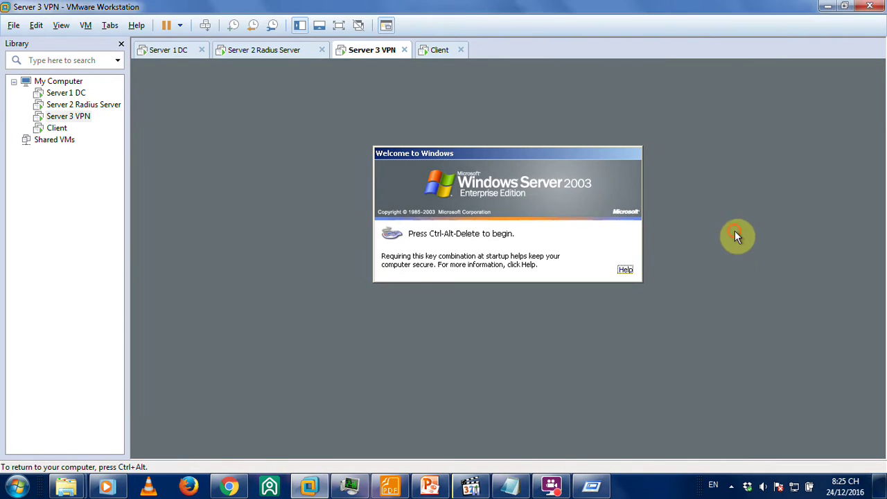
key("ctrl+alt")
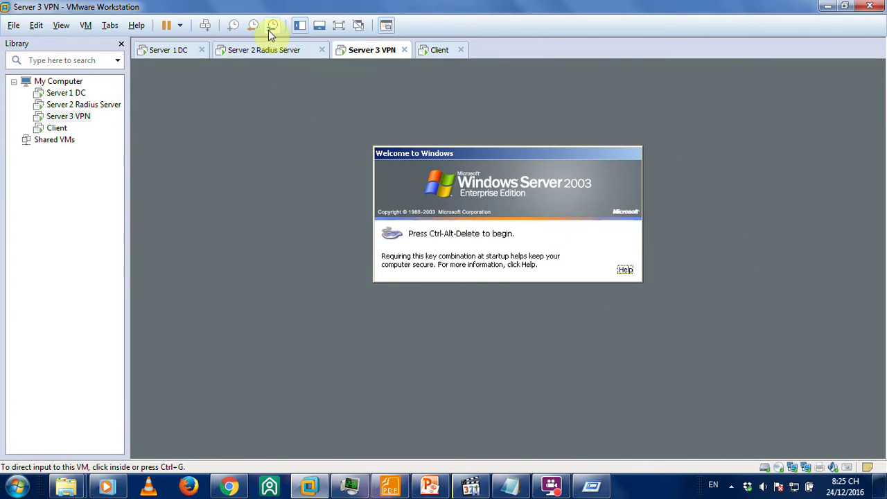
left_click(202, 26)
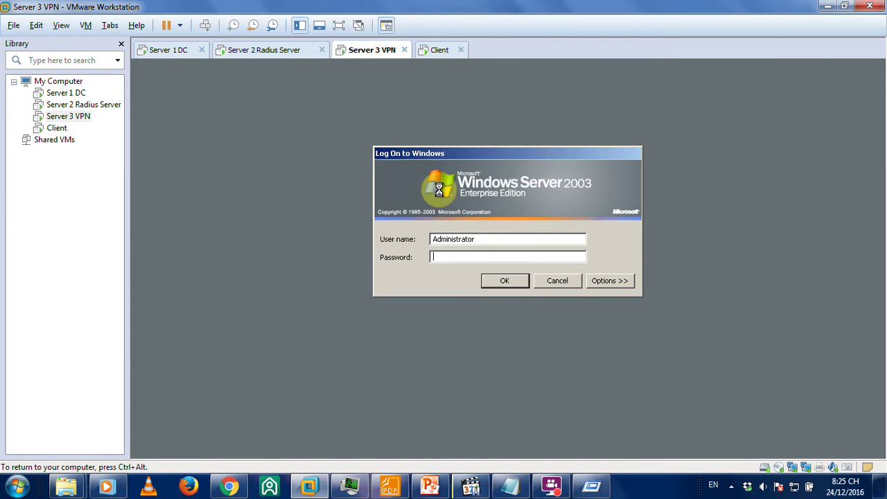
left_click(603, 282)
left_click(538, 276)
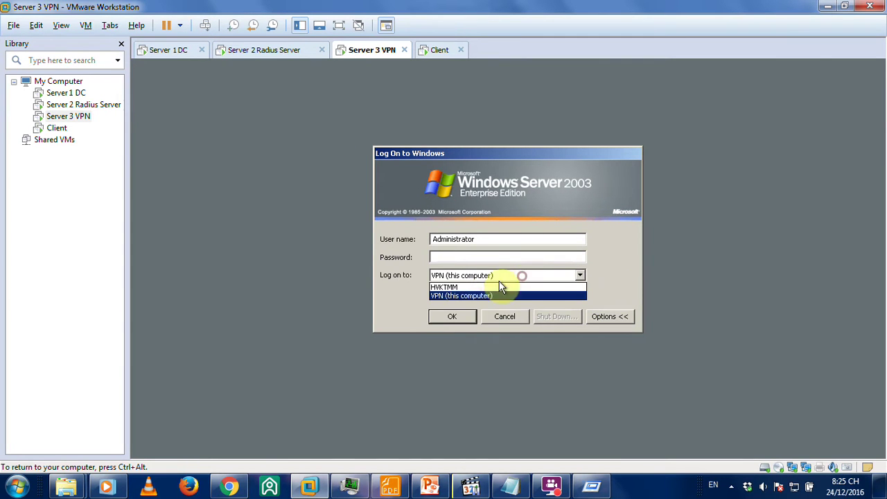
left_click(440, 288)
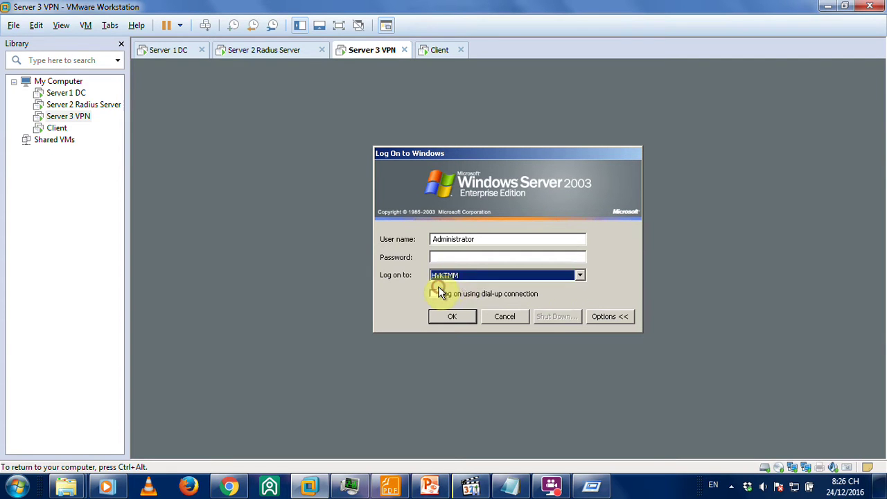
Enter the Administrator password from the Notepad notes and log on to HVKTMM
left_click(463, 258)
type("*")
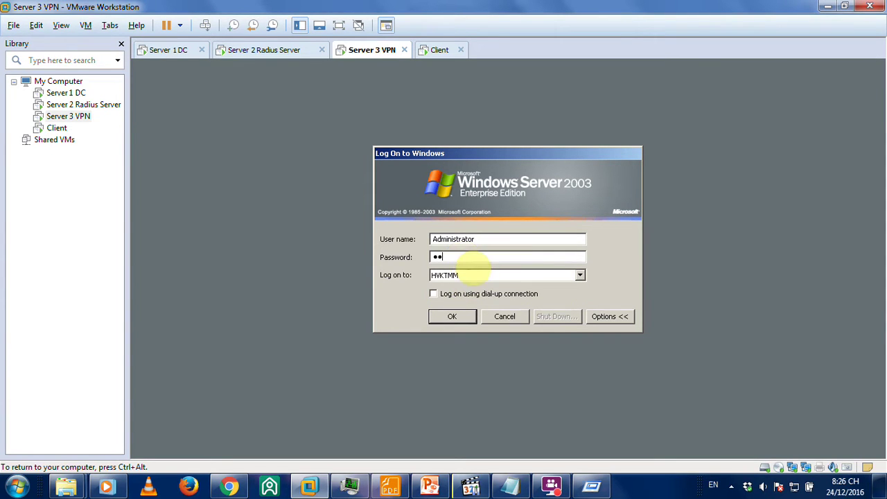
key("ctrl+alt")
left_click(510, 485)
left_click_drag(104, 128, 42, 127)
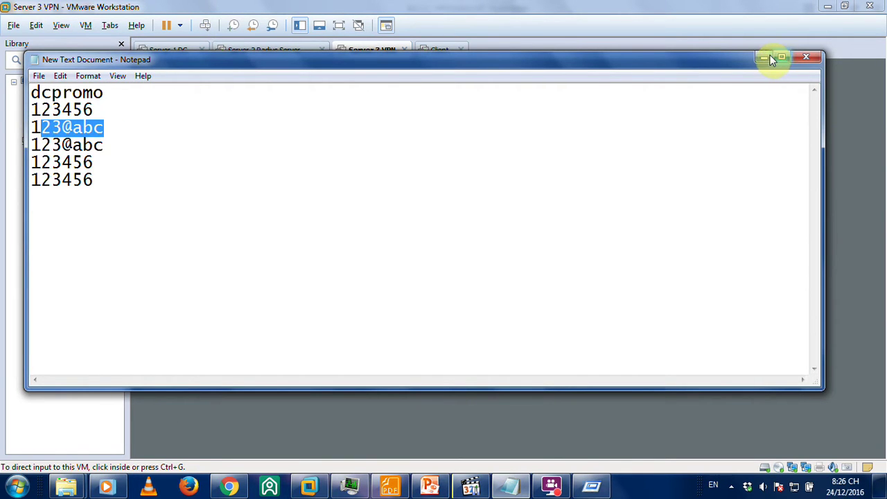
left_click(764, 57)
left_click(455, 319)
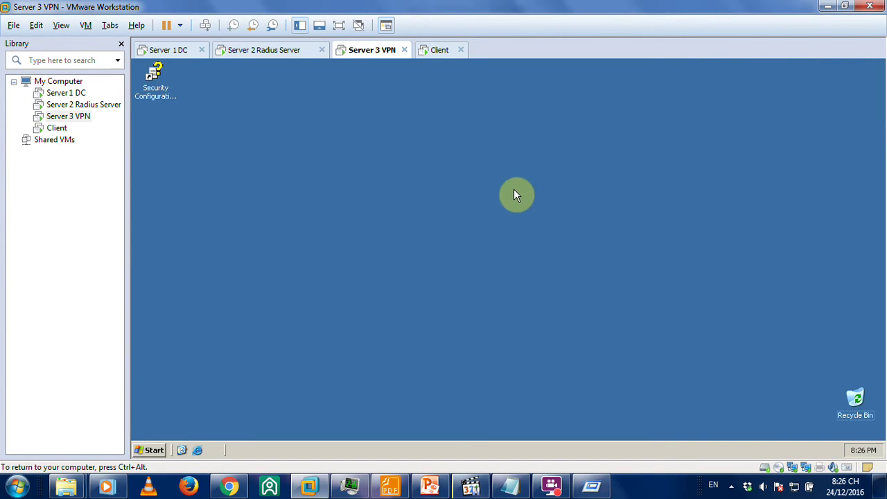
Open Display Properties from the desktop and go to the Desktop settings
right_click(548, 204)
left_click(583, 284)
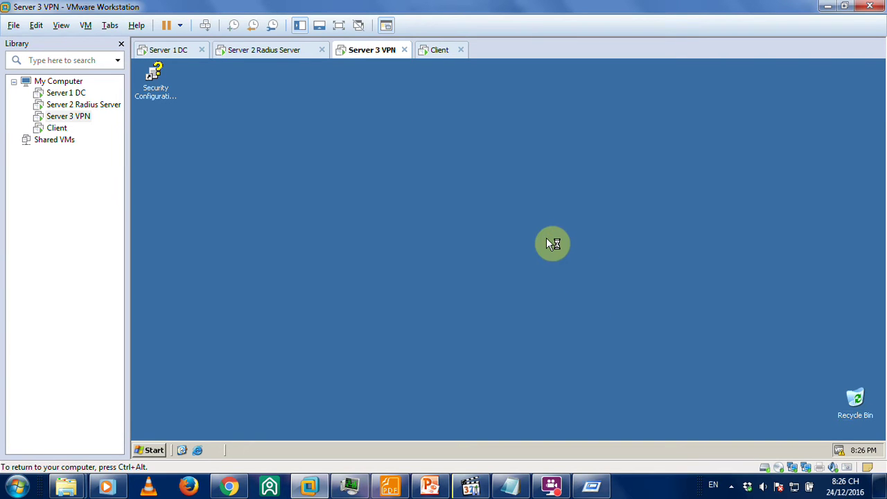
left_click(244, 142)
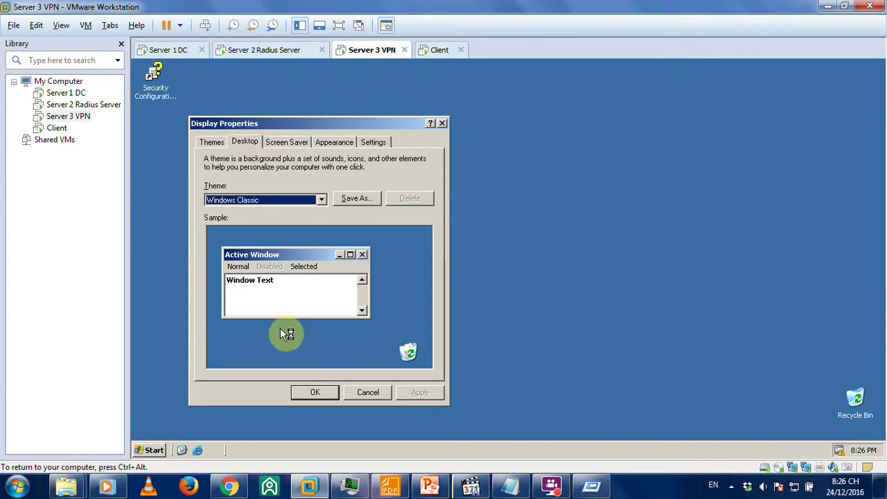
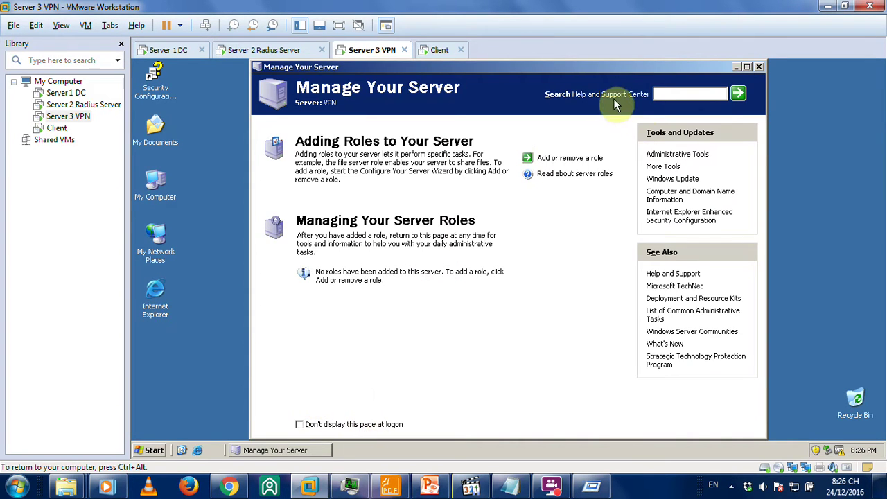
Stop Manage Your Server showing at logon, close it, and move the Recycle Bin below Internet Explorer
left_click(300, 425)
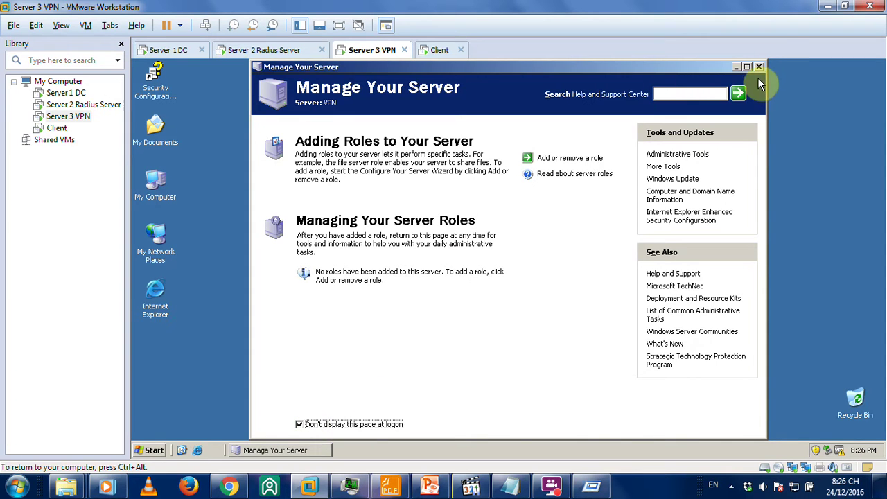
left_click(759, 66)
key("super")
left_click(514, 309)
left_click_drag(857, 397, 194, 402)
left_click_drag(163, 352, 162, 352)
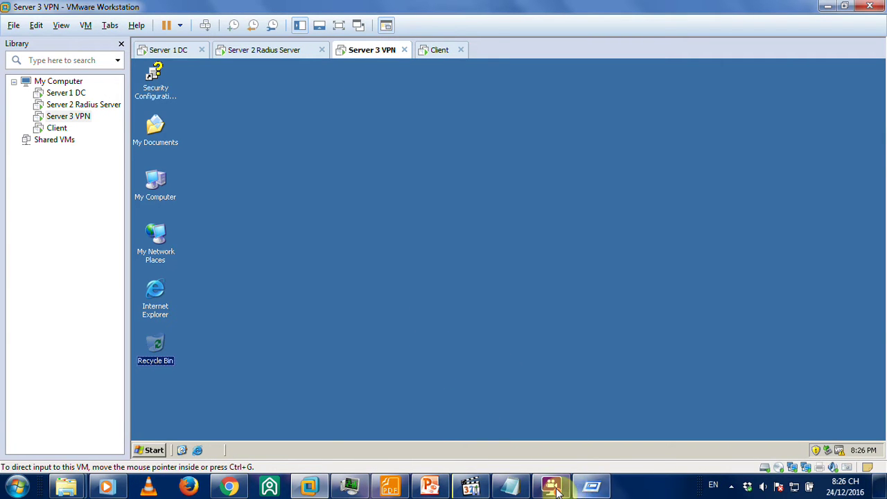
Send a Routing and Remote Access shortcut from Administrative Tools to the desktop and launch it
left_click(154, 449)
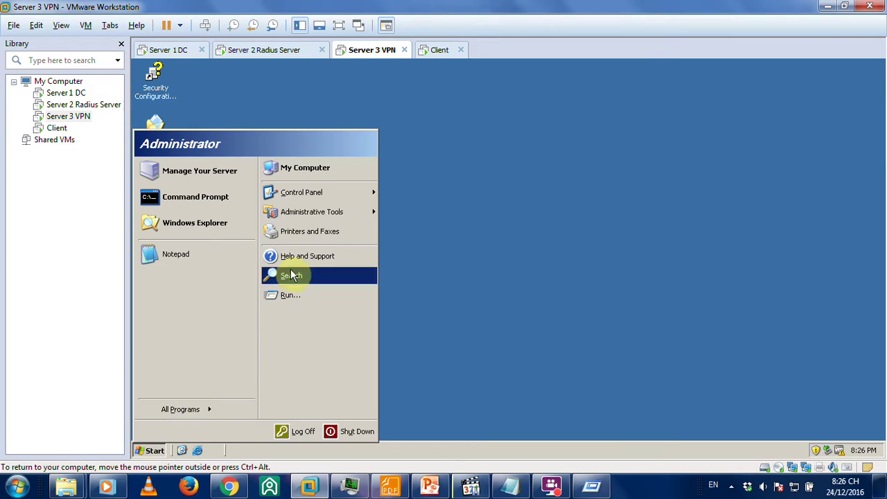
left_click(439, 240)
left_click(149, 450)
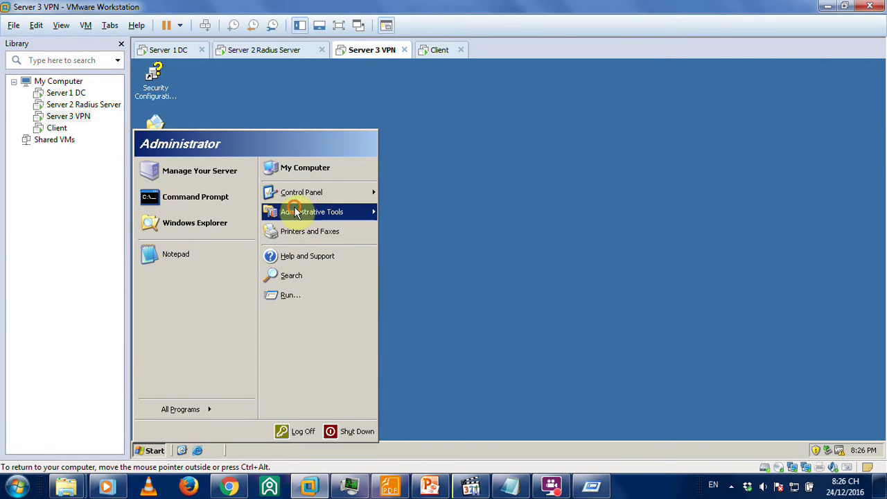
mouse_move(315, 211)
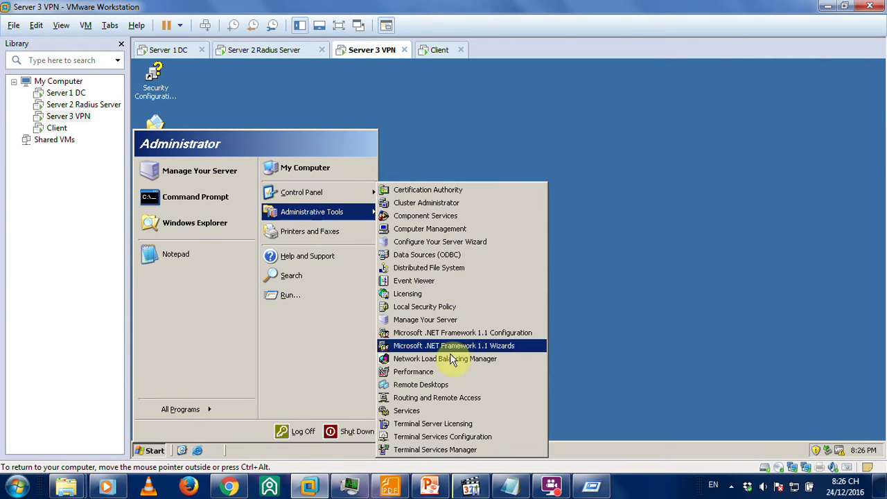
right_click(438, 398)
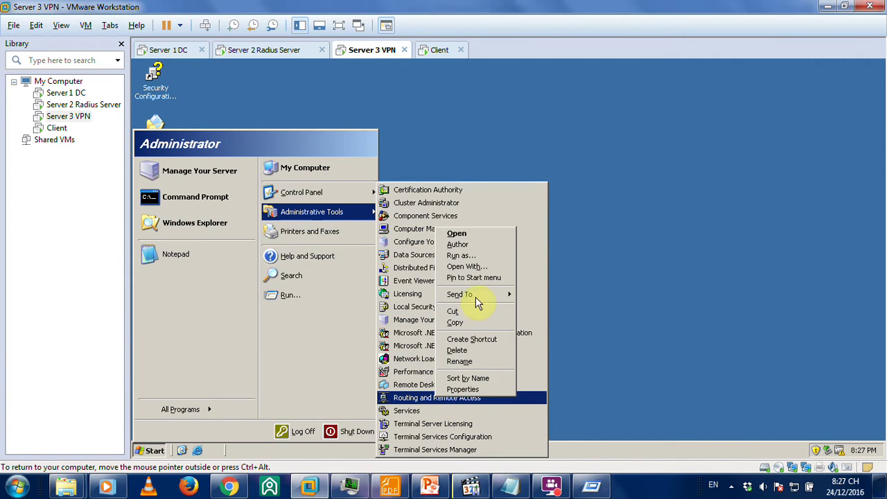
mouse_move(513, 295)
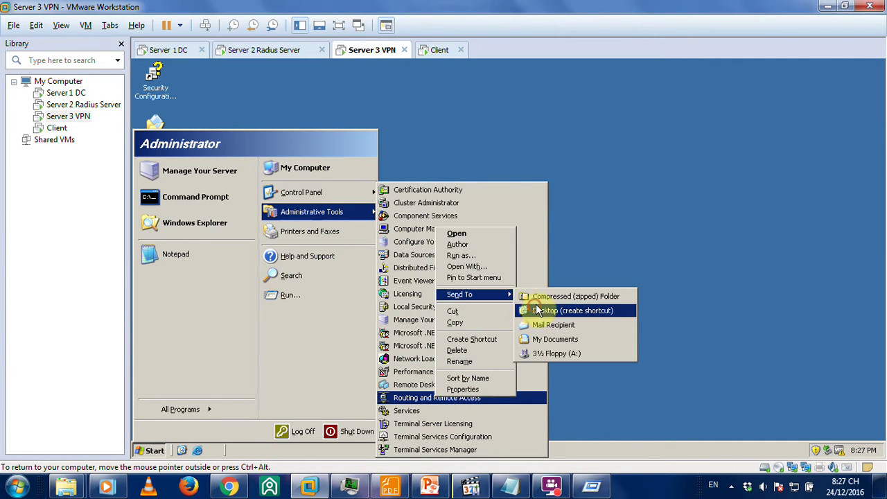
left_click(537, 310)
left_click(161, 399)
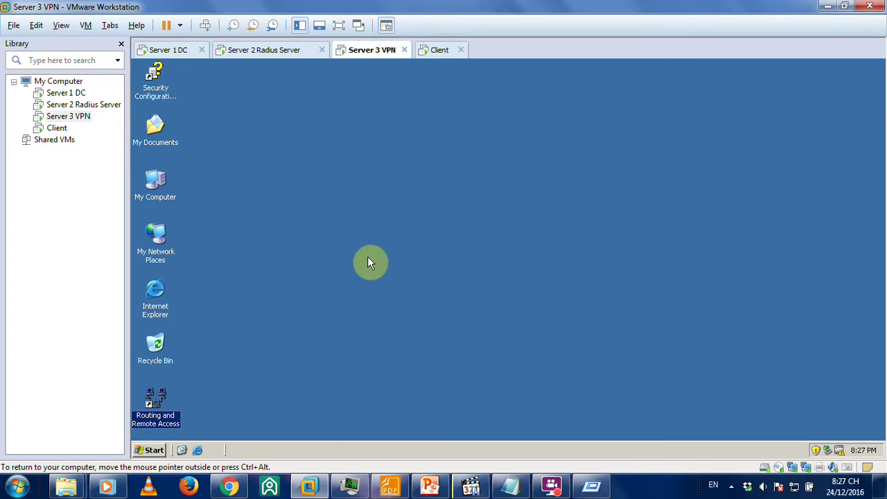
Configure and enable VPN (local) for remote access with VPN connections on the Internet interface
left_click(246, 163)
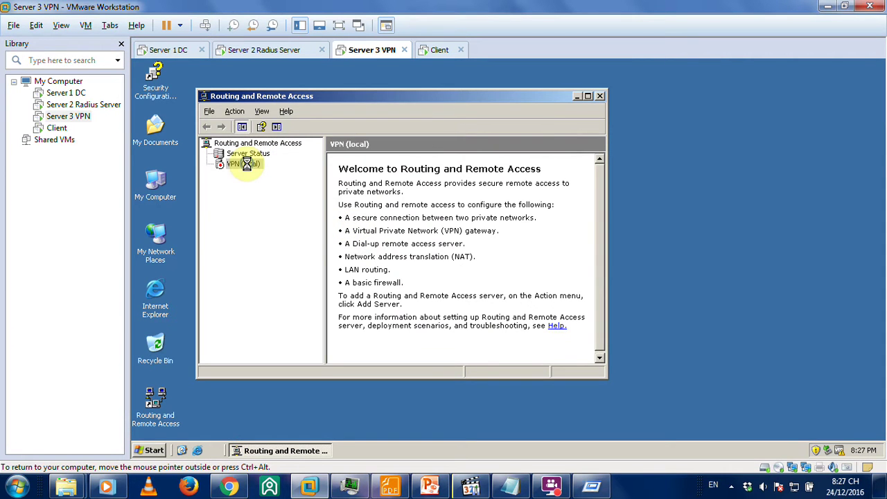
right_click(234, 165)
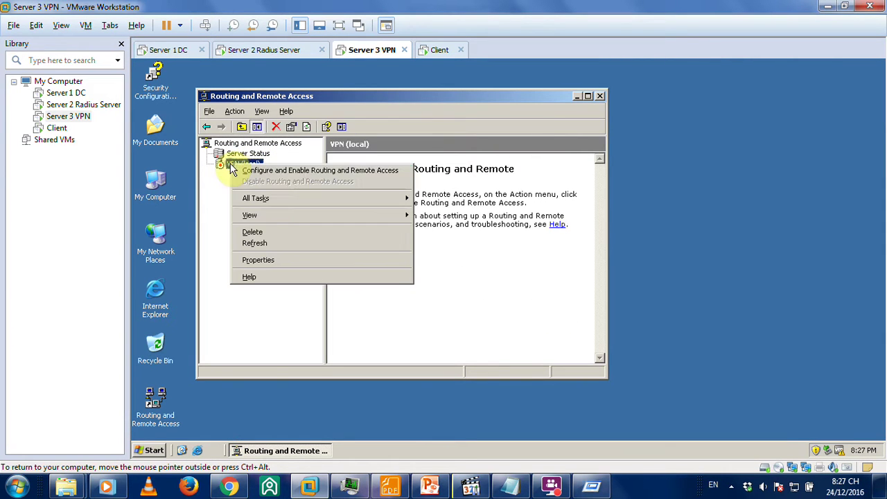
left_click(291, 171)
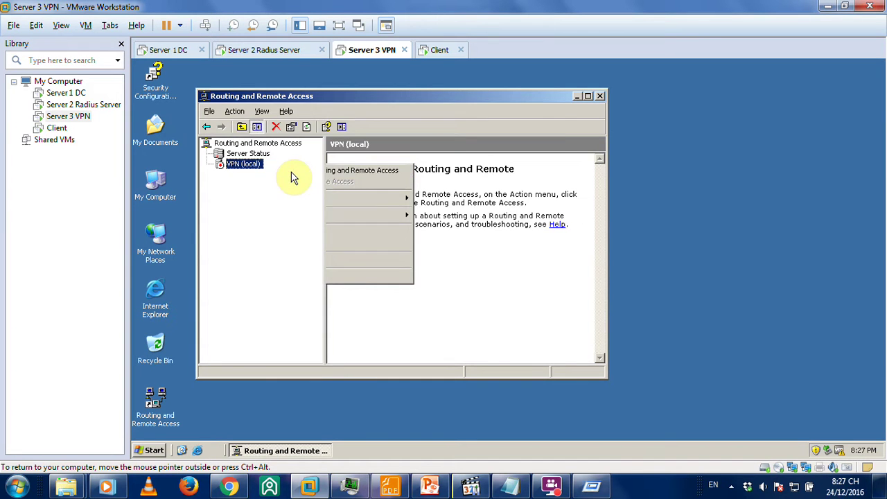
left_click(483, 352)
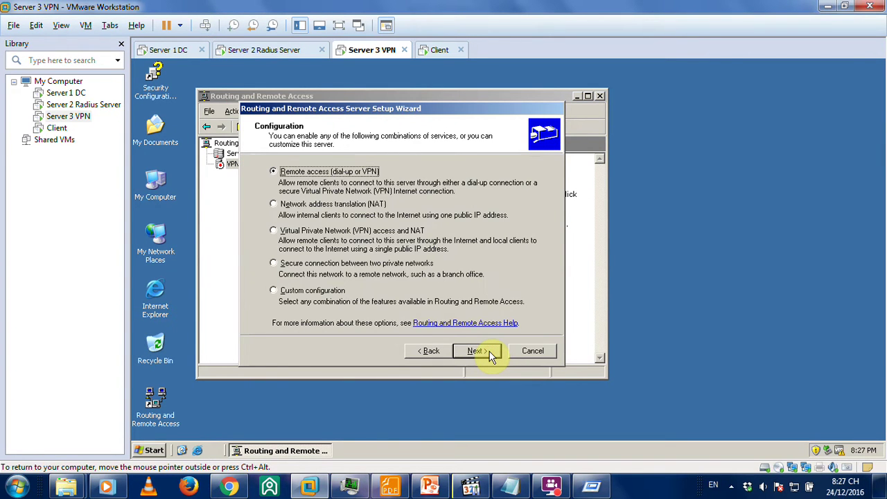
left_click(489, 354)
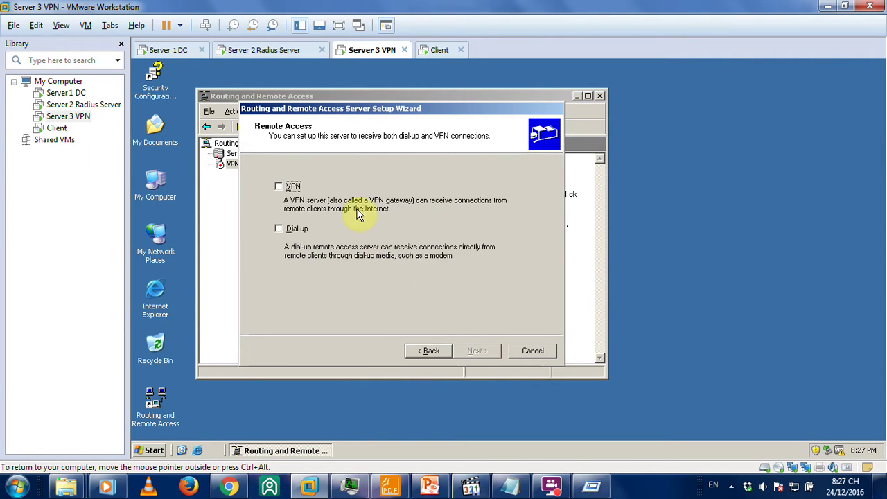
left_click(291, 187)
left_click(474, 352)
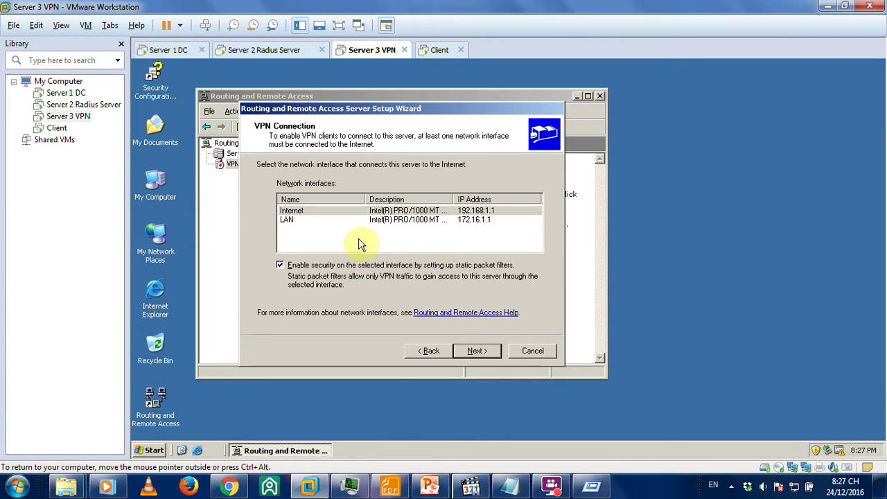
left_click(385, 212)
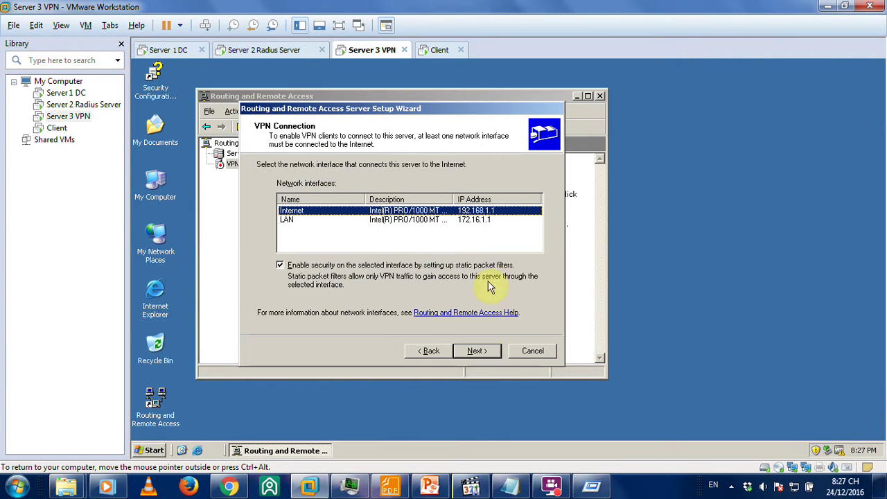
left_click(484, 352)
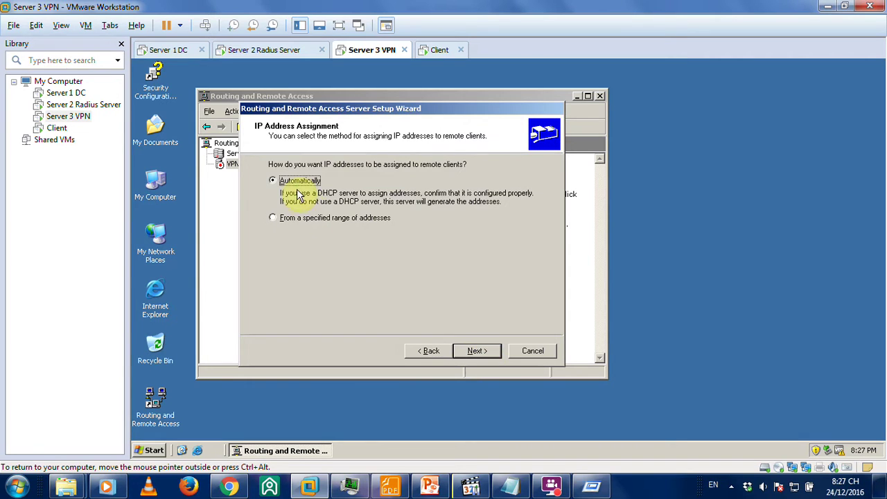
Assign client addresses from a specified range and begin a new range's Start IP address
left_click(307, 221)
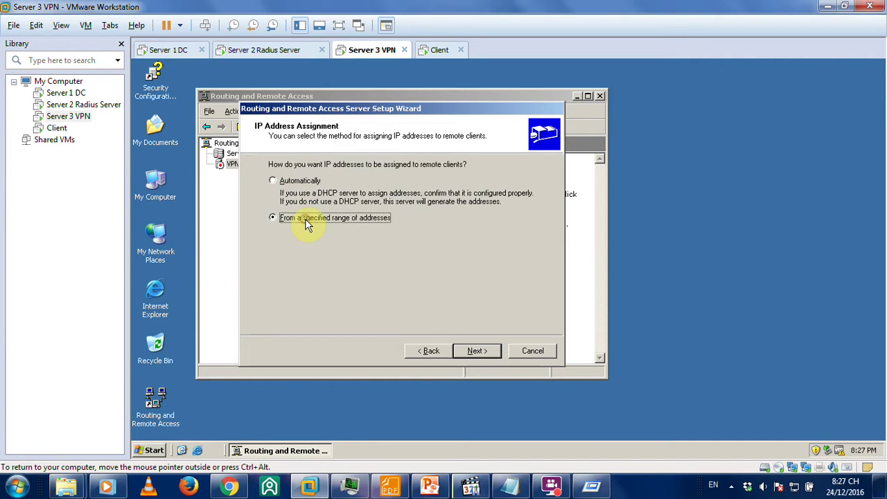
left_click(479, 352)
left_click(447, 351)
left_click(485, 351)
left_click(406, 274)
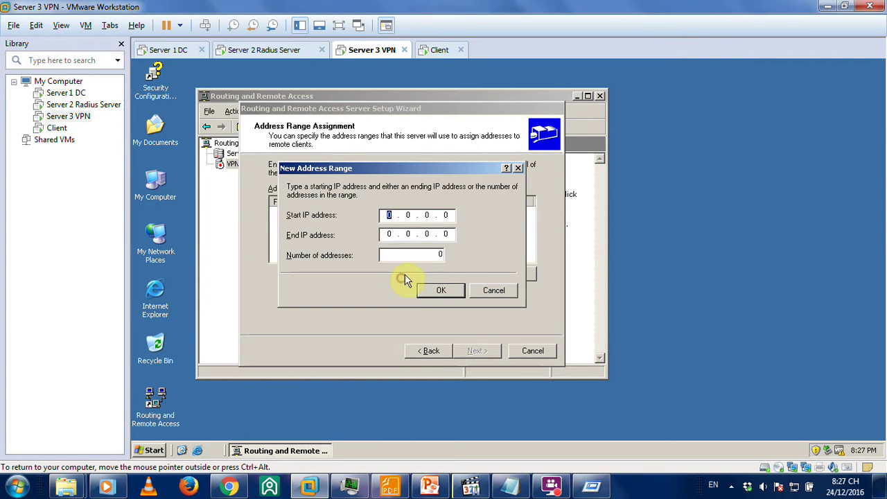
left_click(388, 215)
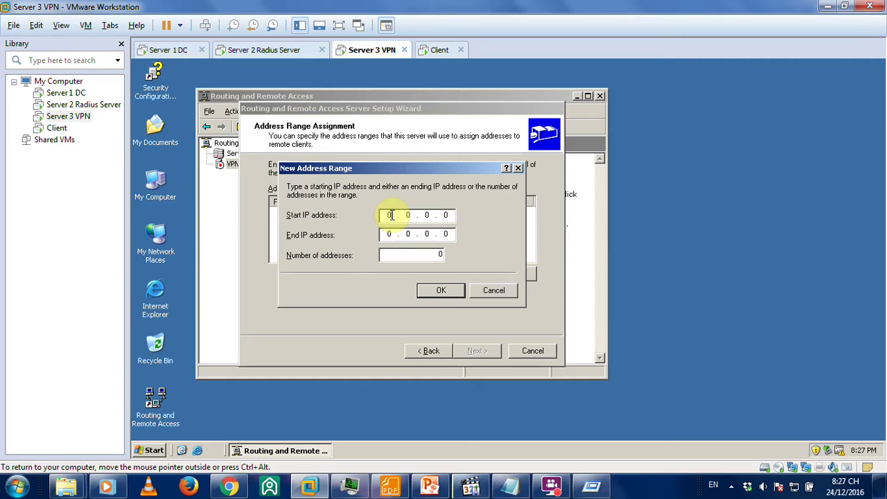
type("17")
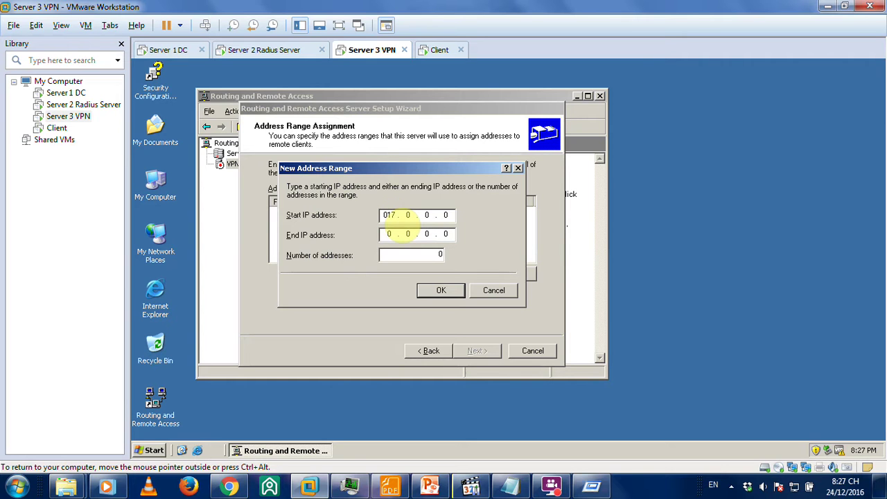
Switch to the PowerPoint lab slides and scroll down to slide 21's Step 7 RADIUS instructions
left_click(430, 485)
scroll(478, 214, "down", 2)
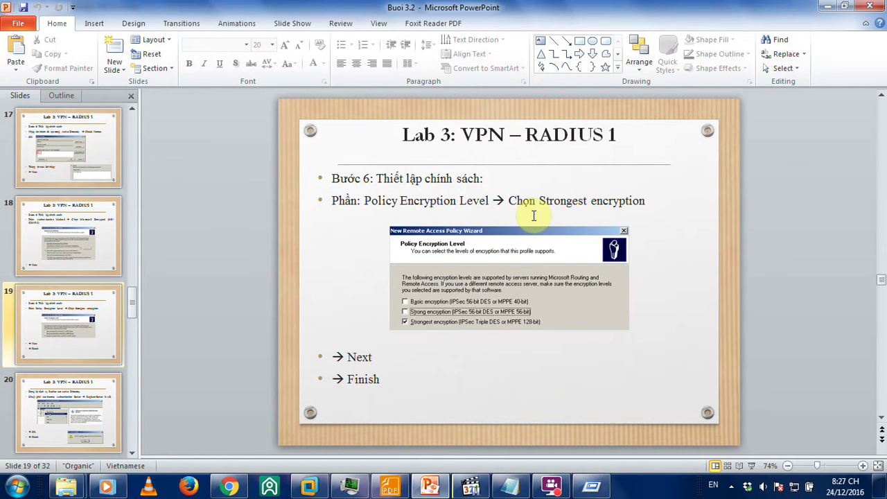
scroll(572, 212, "down", 1)
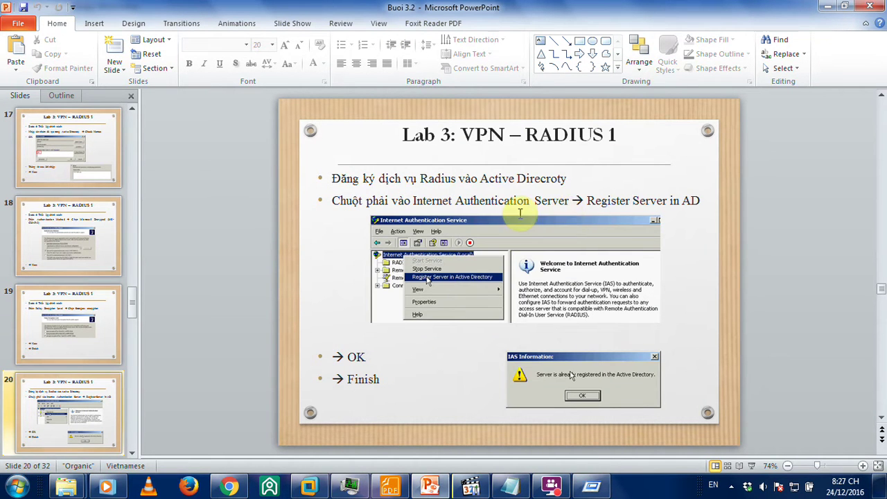
scroll(521, 212, "down", 1)
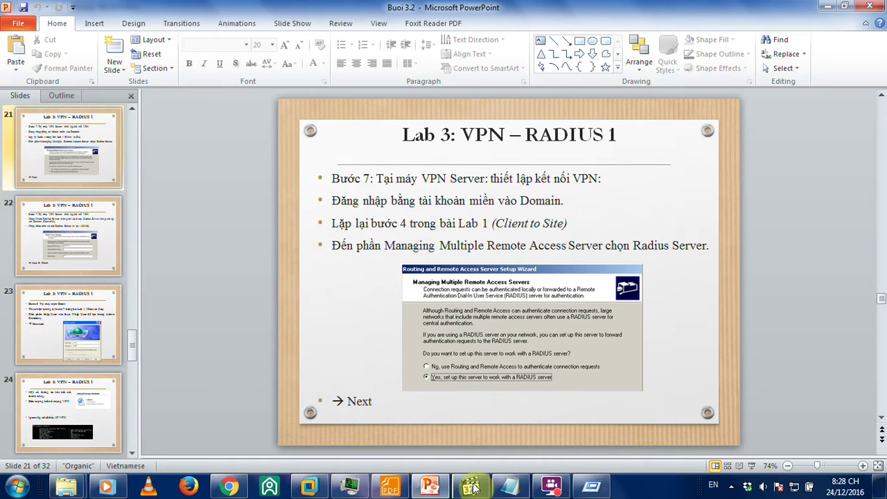
Enter Start IP 172.16.4.10 and End IP 172.16.4.20, correcting the mistyped end address
left_click(309, 488)
type("172.16.4.10")
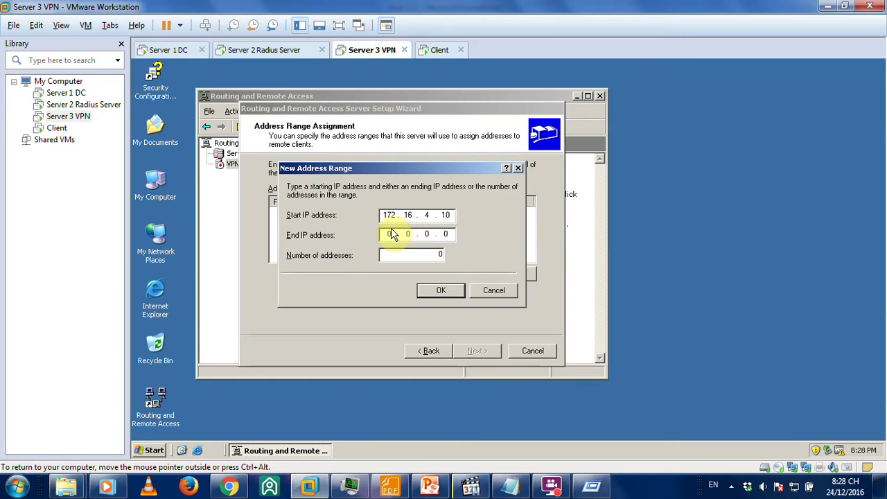
left_click(388, 234)
type("17")
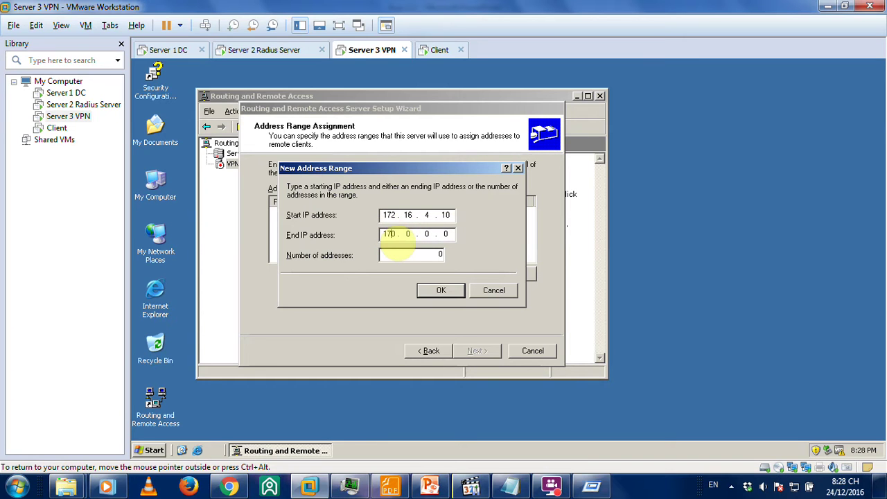
left_click(452, 235)
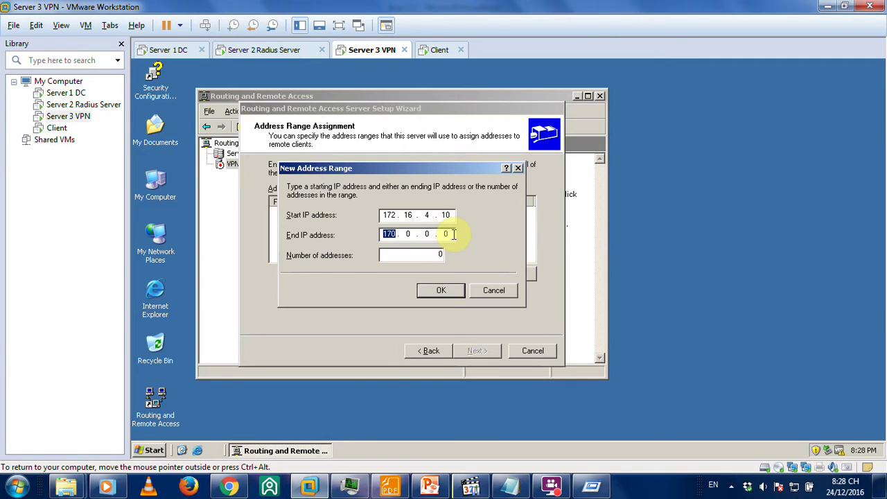
left_click(454, 234)
key("BackSpace")
key("BackSpace")
key("BackSpace")
key("BackSpace")
key("BackSpace")
key("BackSpace")
type("172 . 16 . 4 . 20")
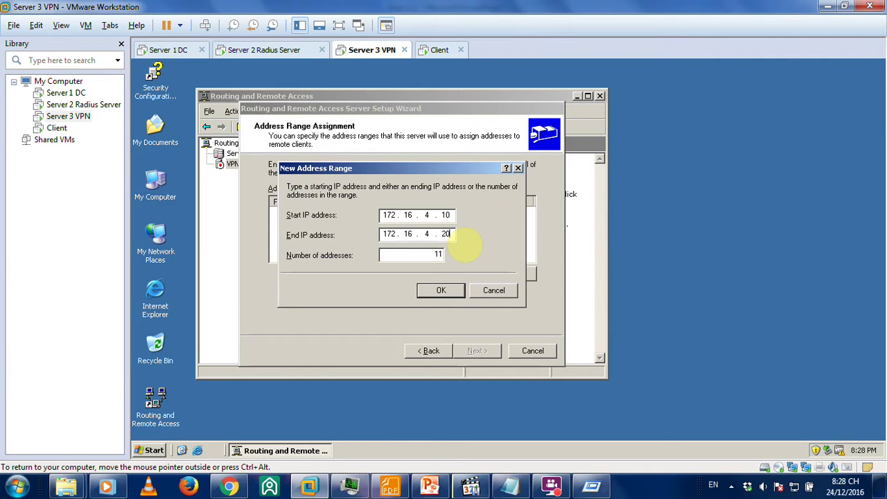
Confirm the 172.16.4.10–172.16.4.20 range and choose to use a RADIUS server
left_click(444, 291)
left_click(442, 290)
left_click(478, 350)
left_click(404, 255)
Enter VPN as the primary RADIUS server with its shared secret, then return to PowerPoint
left_click(472, 347)
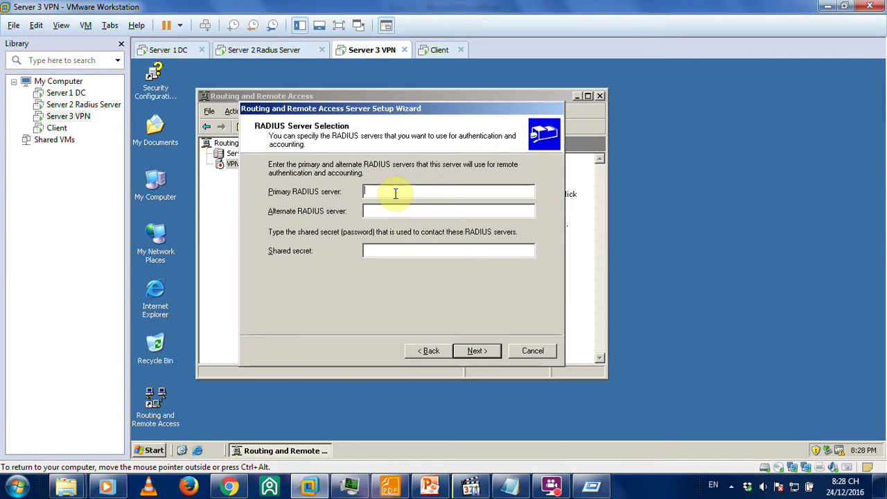
type("V")
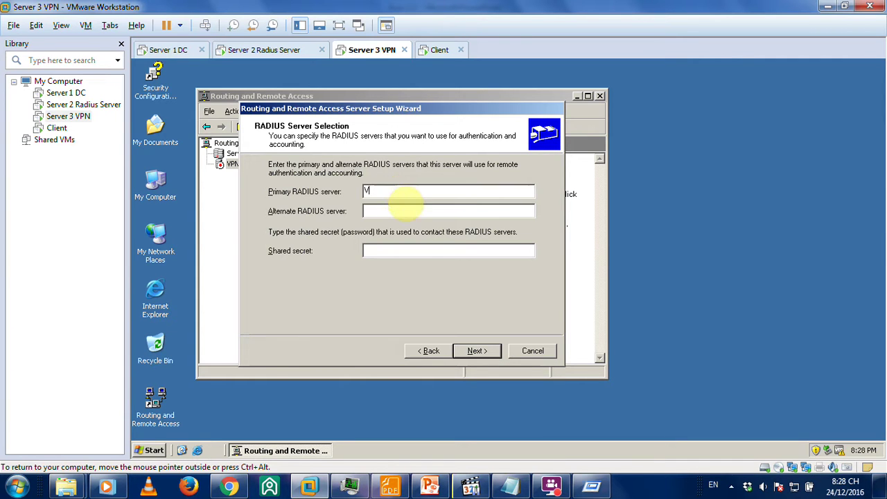
type("PN")
left_click(410, 248)
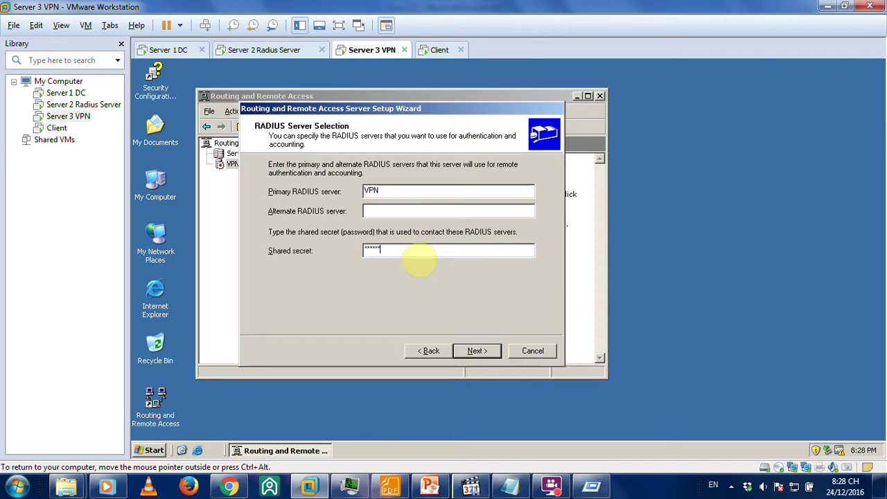
left_click(430, 485)
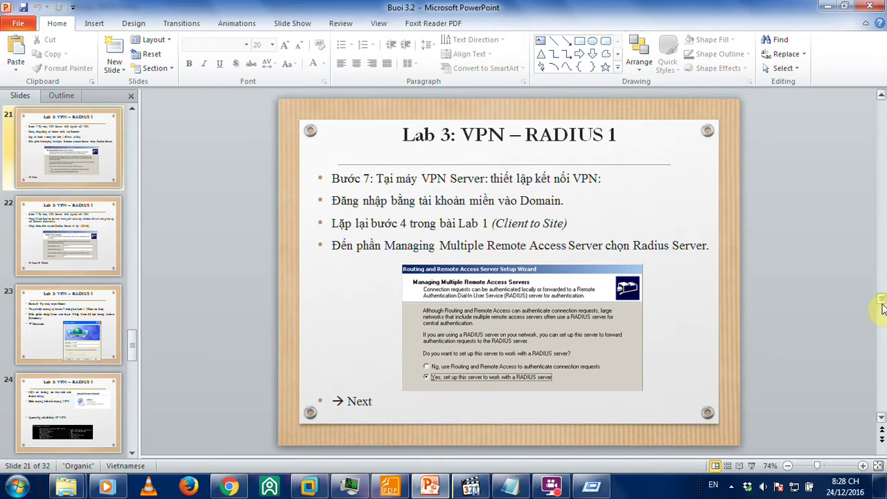
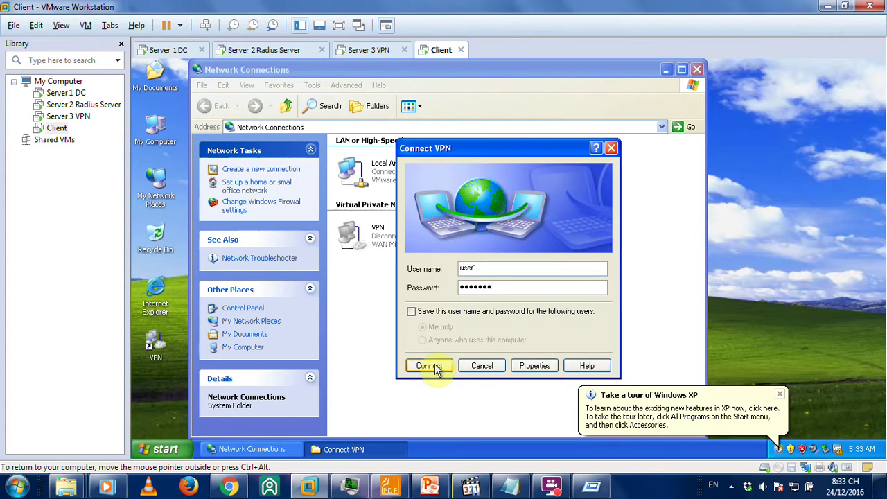
Try connecting the VPN as user1 and dismiss the resulting Error 649 message
left_click(437, 369)
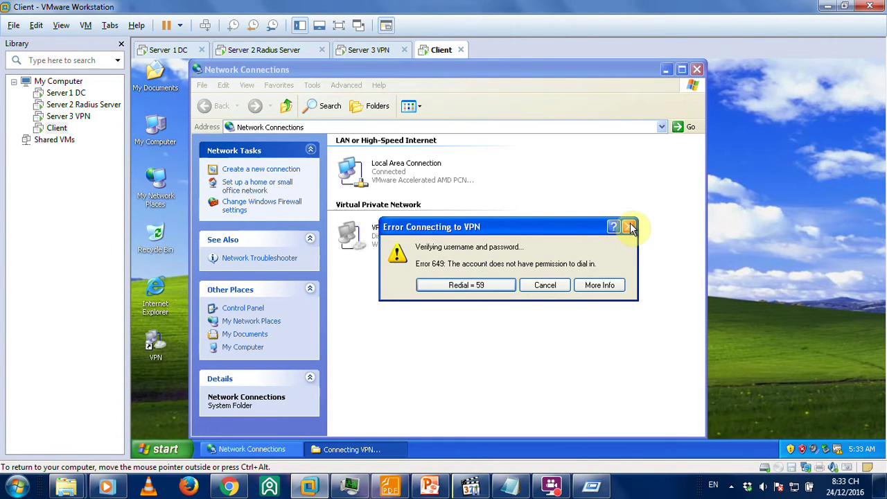
left_click(628, 227)
right_click(391, 247)
left_click(537, 196)
right_click(439, 52)
left_click(570, 340)
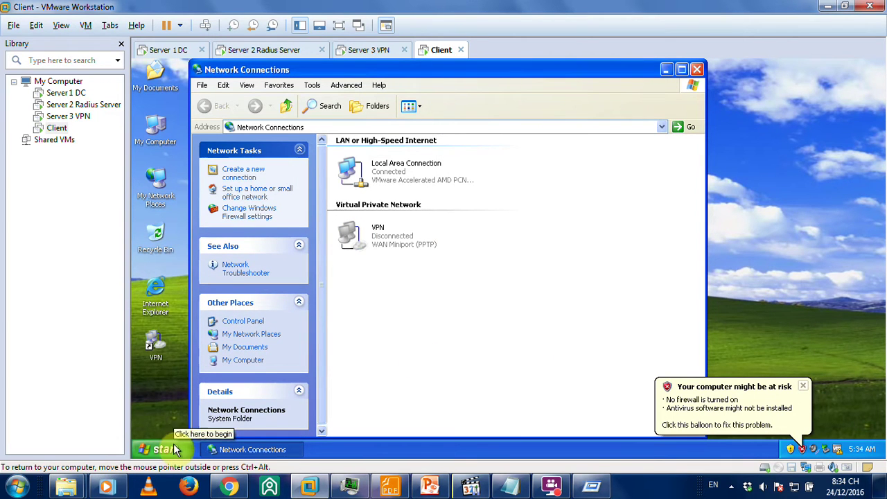
Restart the Client XP machine from the Turn Off Computer menu
left_click(176, 449)
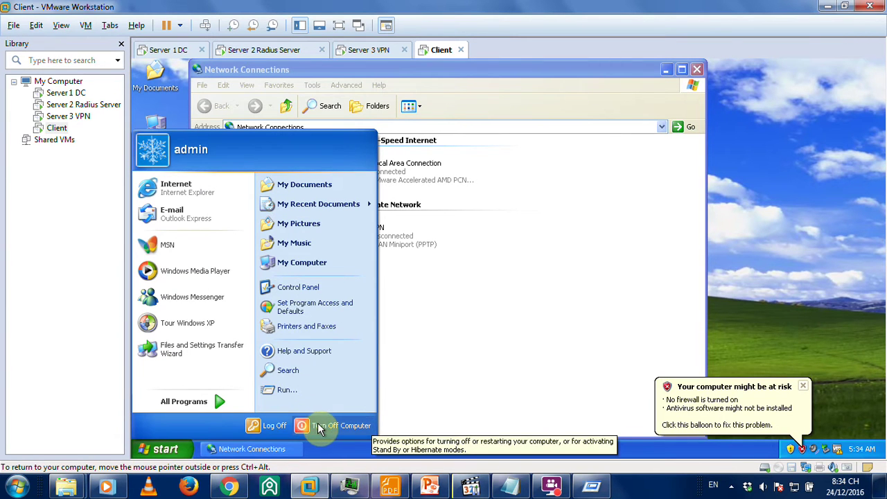
left_click(315, 426)
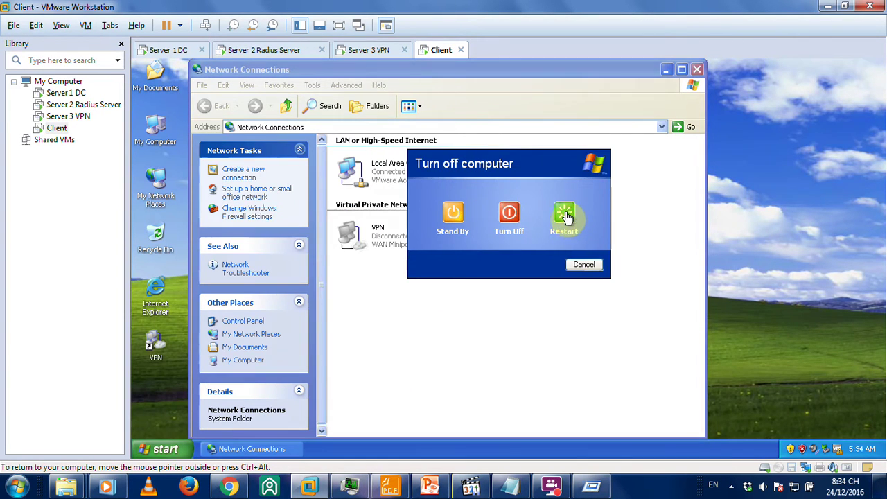
left_click(565, 221)
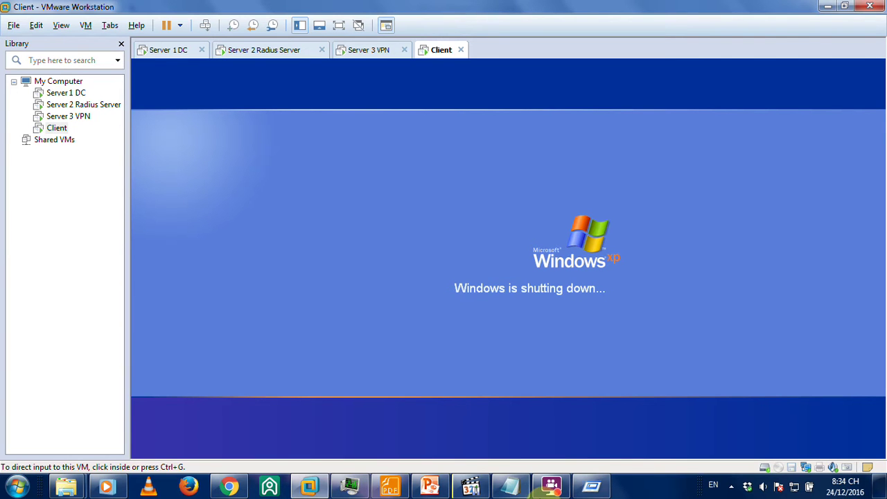
left_click(552, 482)
Click through the Client's screens after the reboot
left_click(656, 131)
left_click(671, 129)
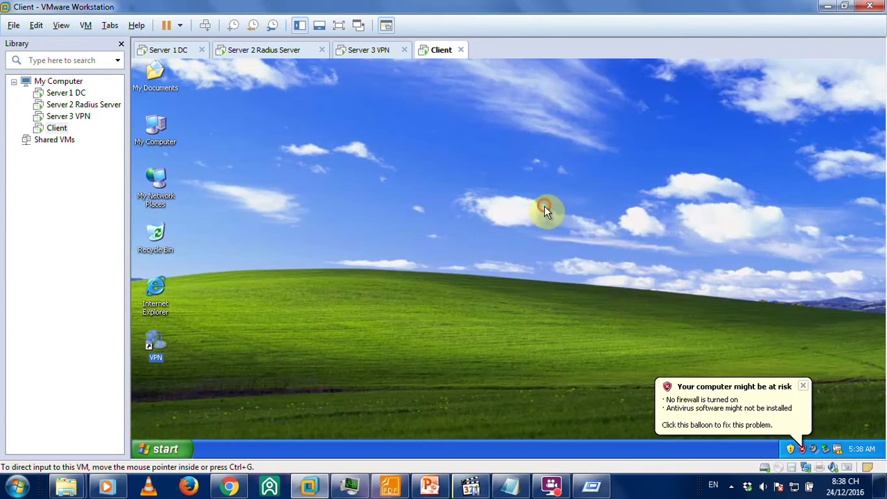
left_click(551, 486)
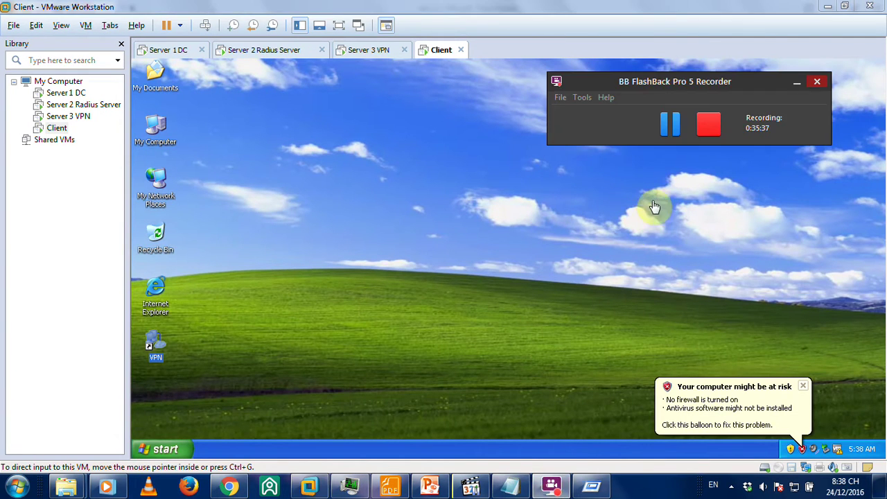
left_click(624, 201)
Retry the VPN connection as user1, close Error 649 again, and move to Server 1 DC
double_click(155, 344)
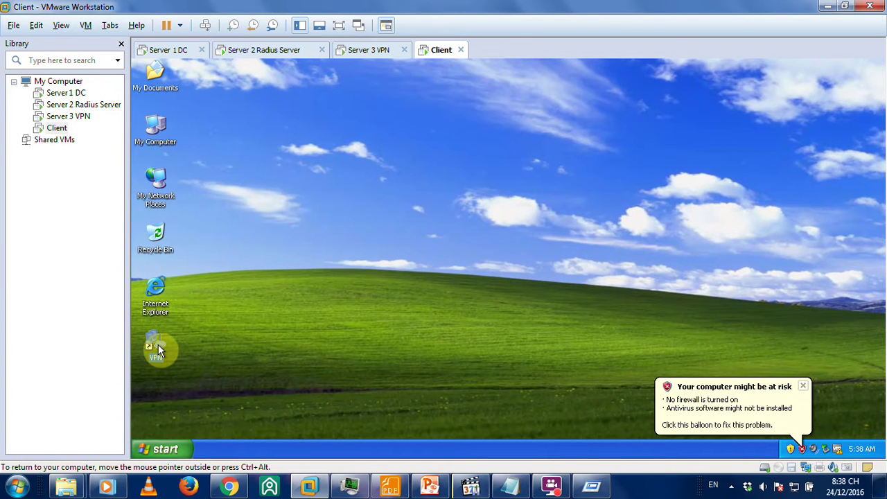
double_click(488, 270)
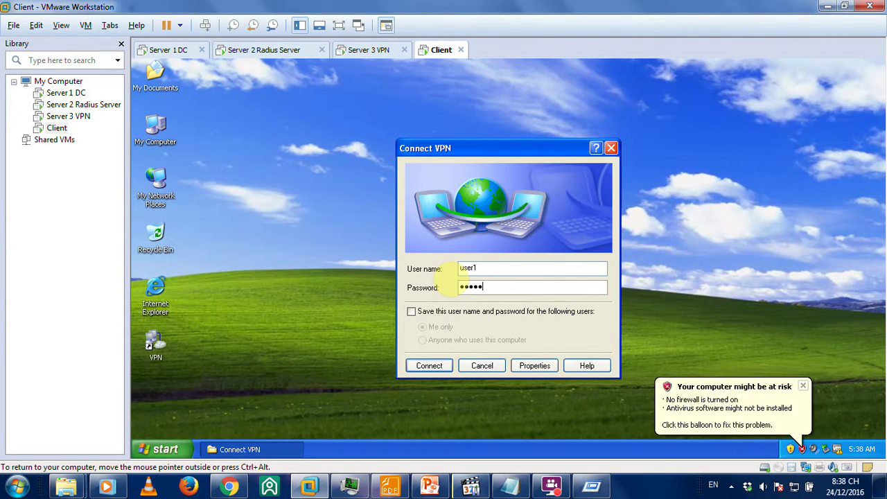
key("Return")
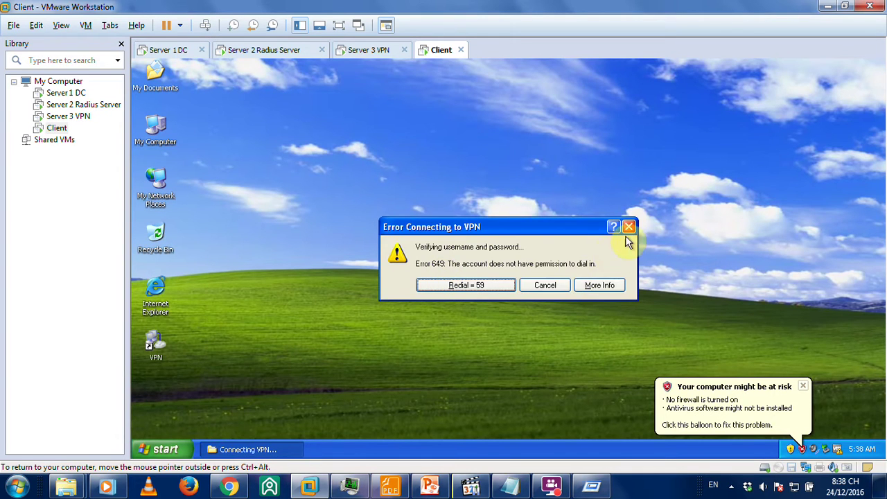
left_click(628, 230)
left_click(170, 50)
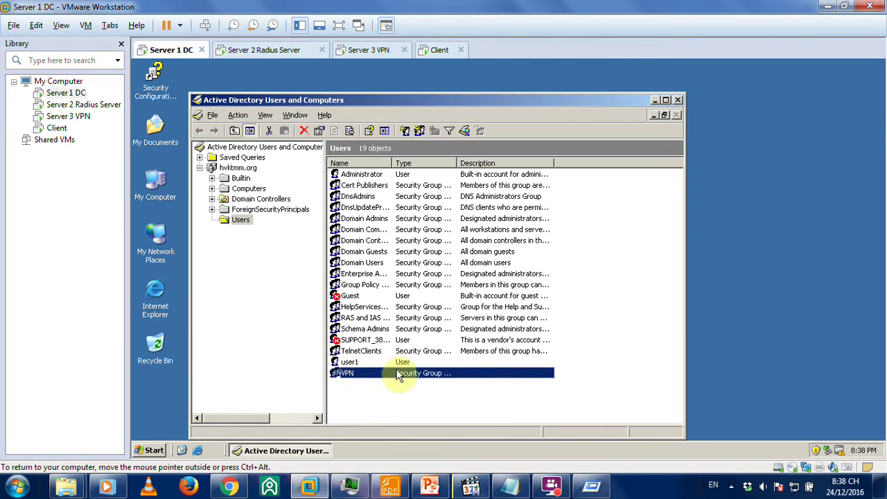
Add user1 from hvktmm.org to the VPN group's Members list and save the change
left_click(291, 55)
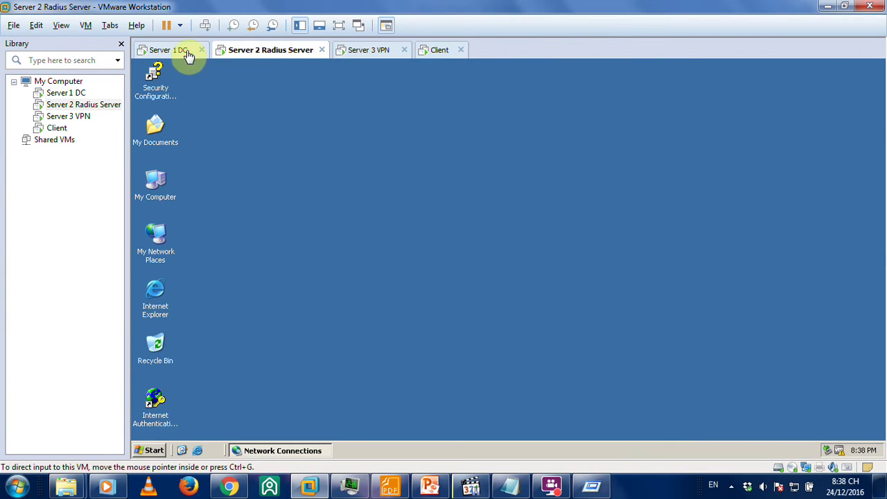
left_click(186, 52)
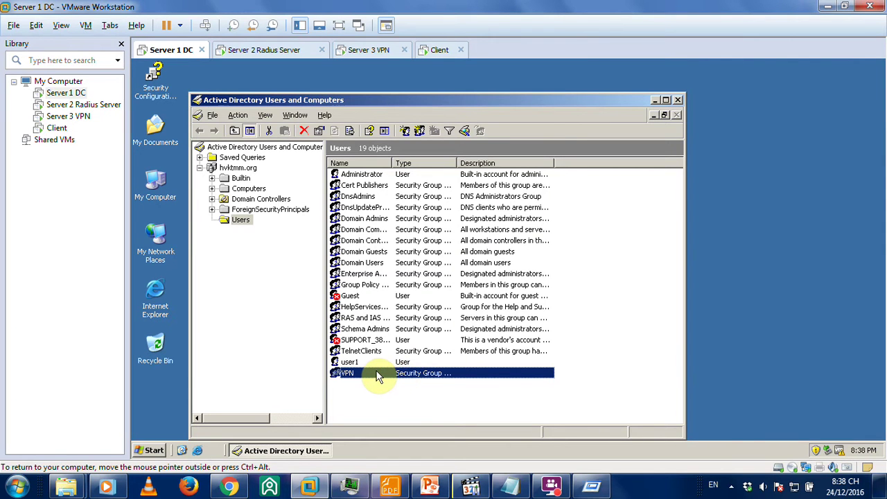
left_click(361, 145)
left_click(355, 360)
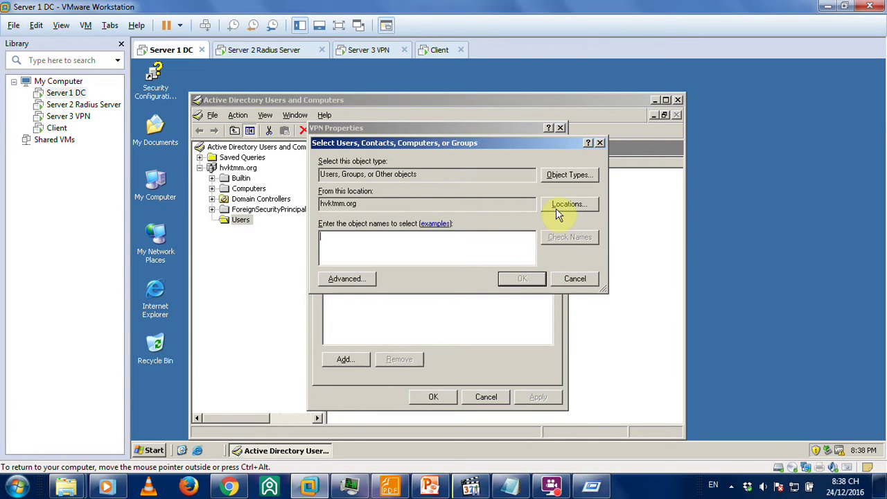
left_click(565, 205)
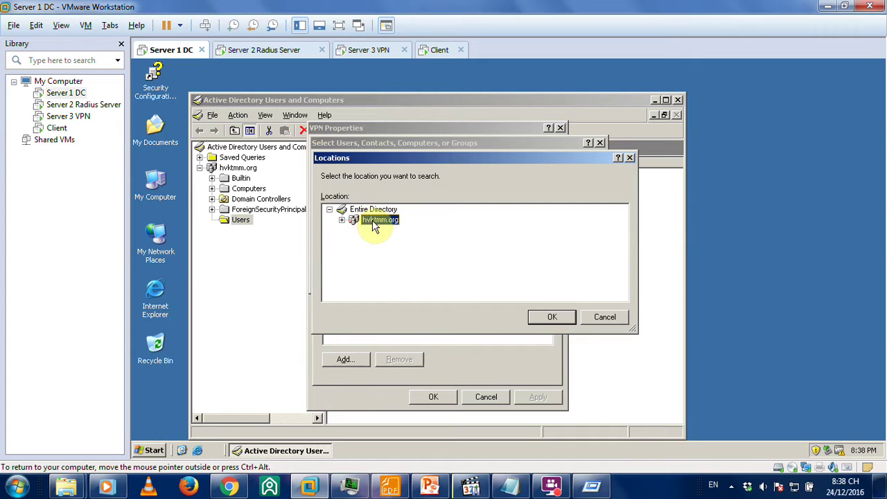
left_click(552, 318)
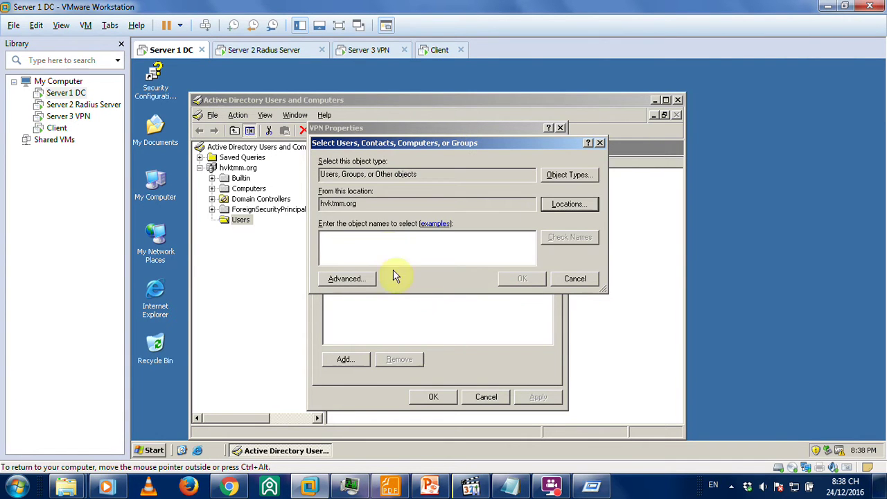
type("user1")
left_click(570, 237)
left_click(522, 278)
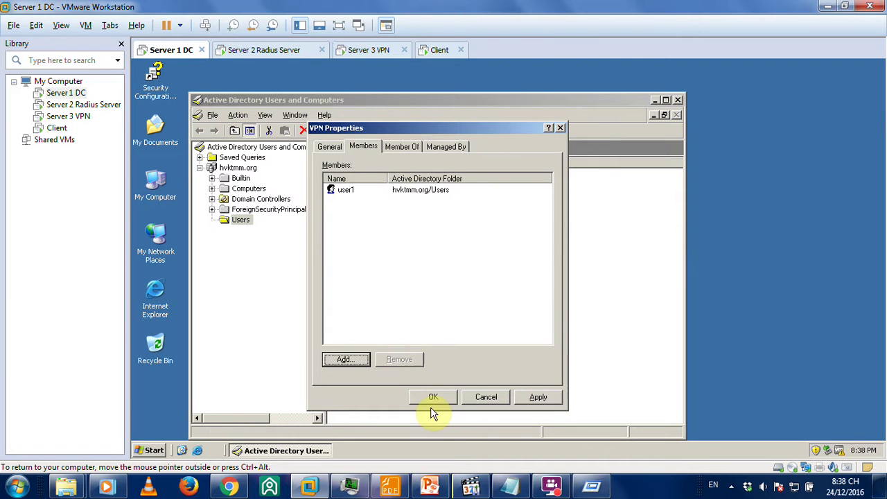
left_click(441, 397)
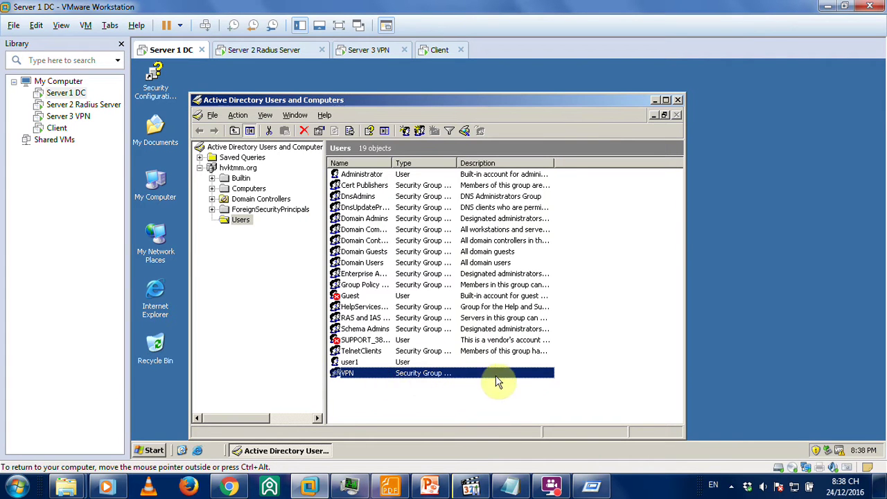
Close Active Directory Users and Computers, then connect the Client's VPN with user1's password
left_click(679, 98)
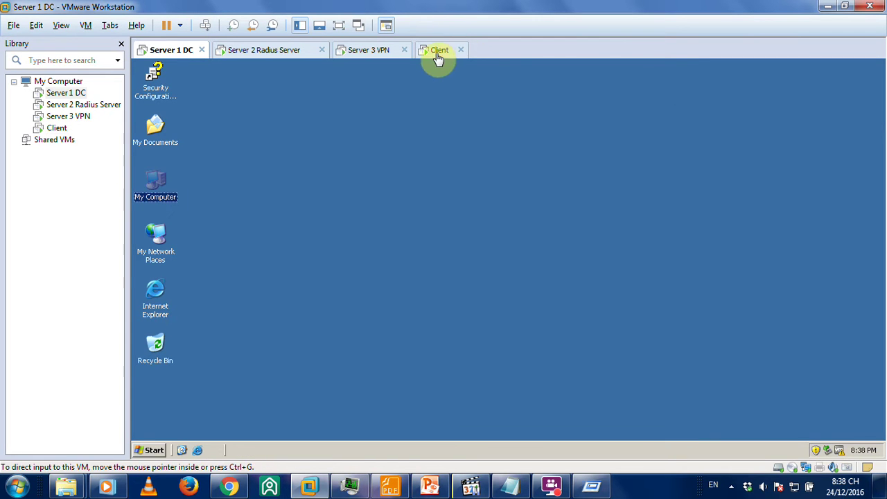
left_click(438, 50)
double_click(156, 346)
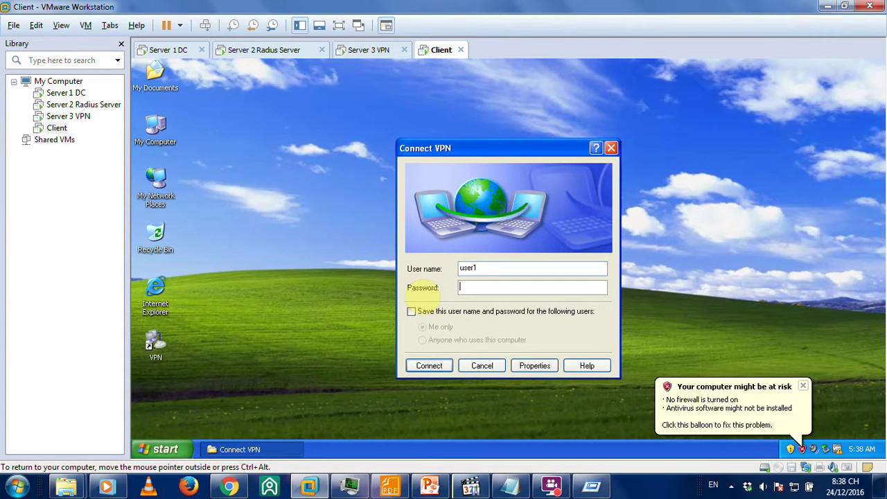
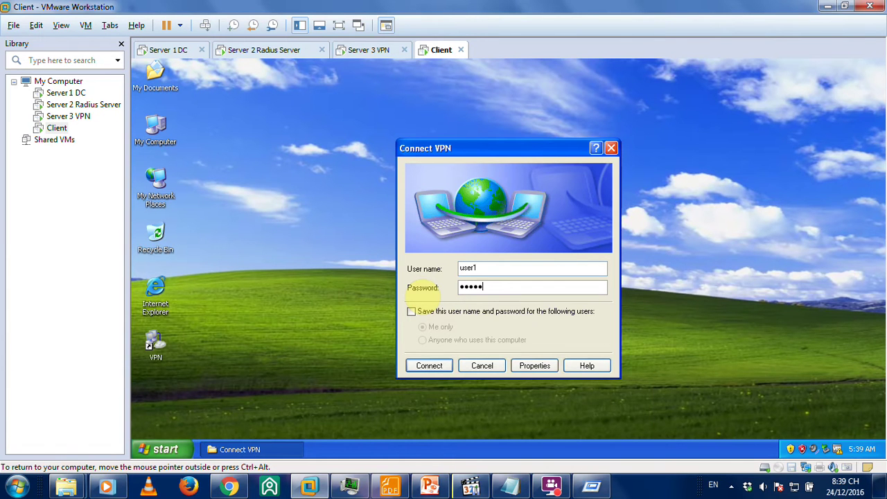
key("Return")
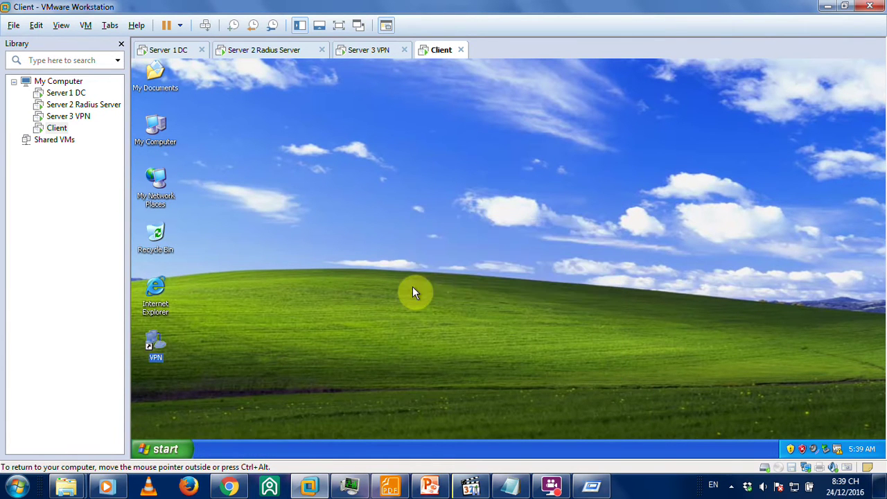
Confirm in Network Connections that the VPN connection shows Connected
right_click(161, 186)
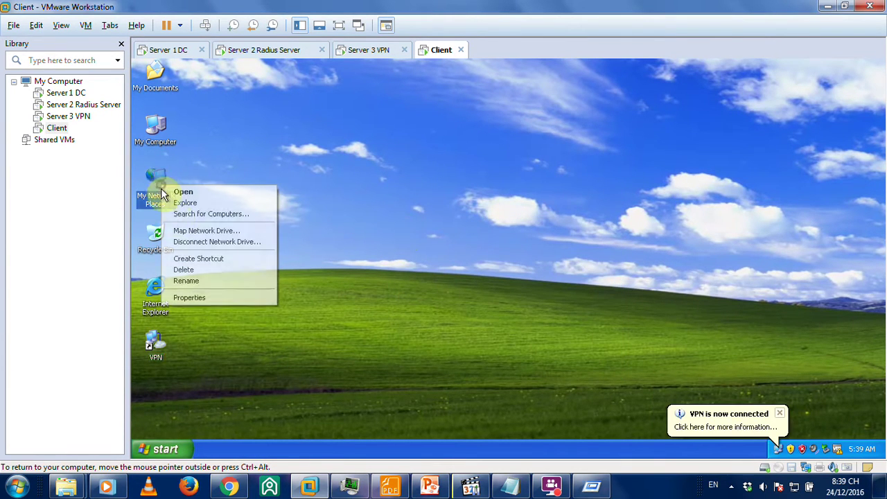
left_click(215, 300)
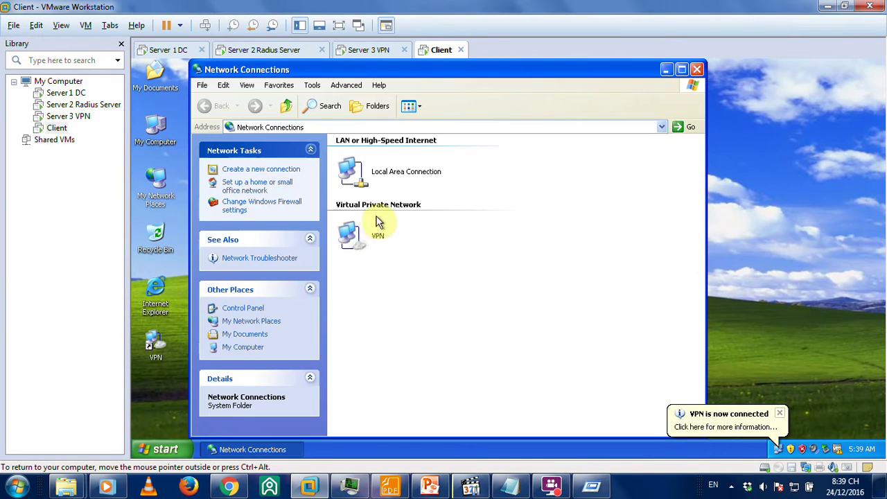
left_click(385, 235)
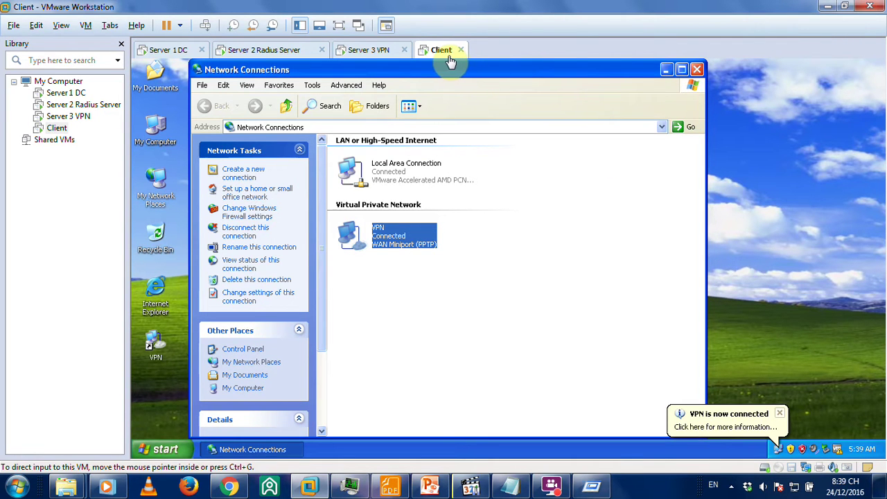
left_click(696, 70)
Open cmd via Run and ping 172.16.1.2, getting 4 replies with 0% loss
key("super+r")
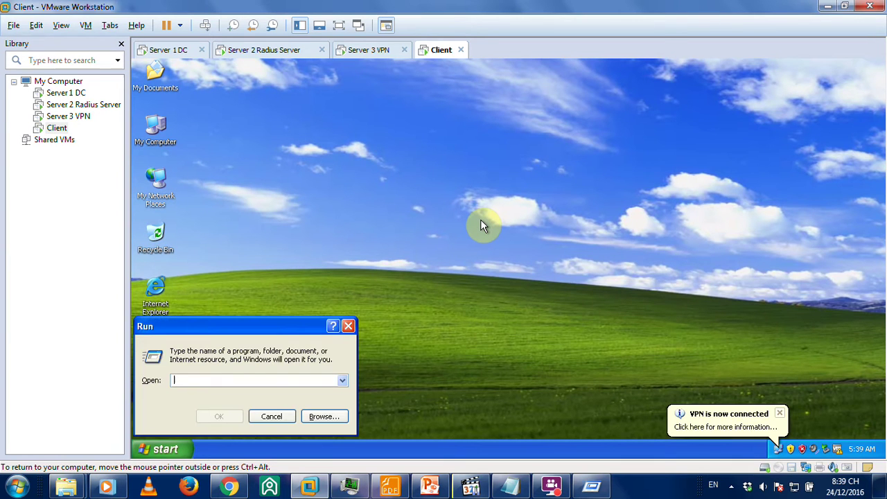
type("c")
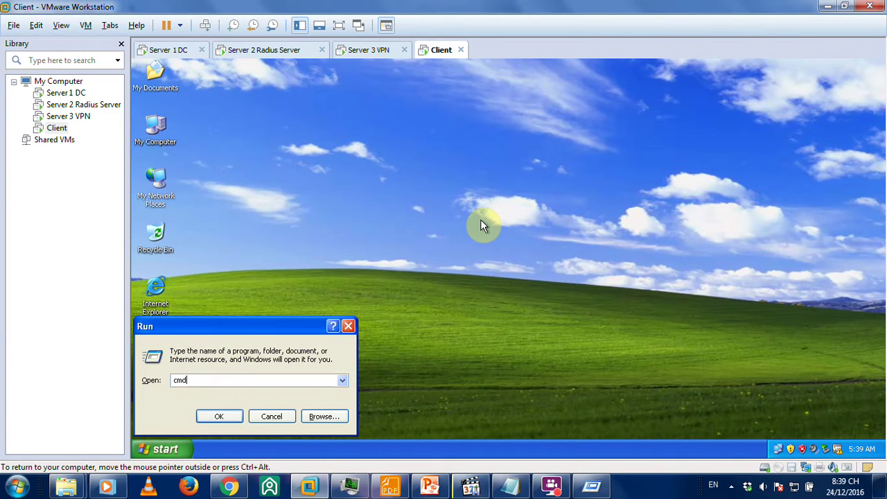
type("md")
key("Return")
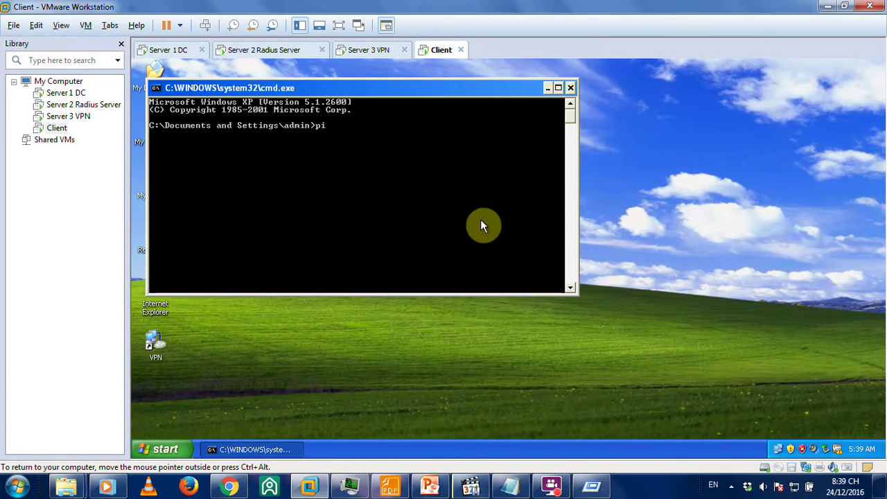
type("ping 172.16.1.2")
key("Return")
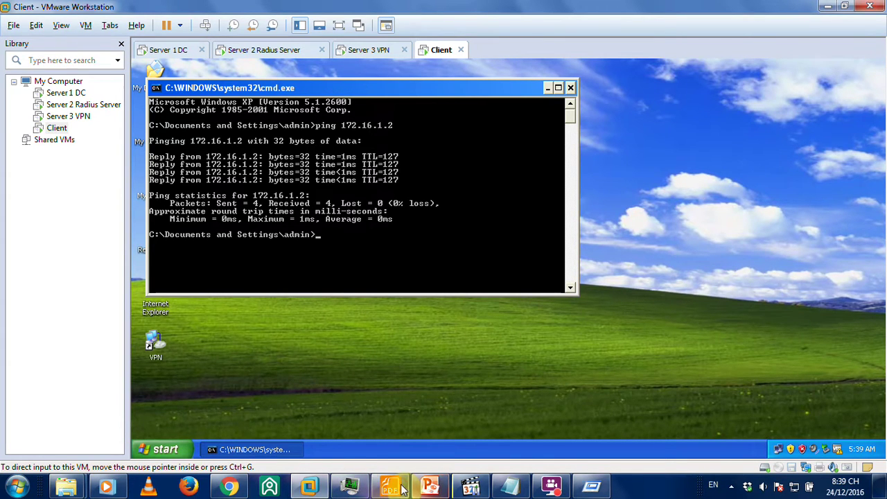
left_click(390, 486)
Check Step 4 in the VPN Radius lab PDF, minimize it, and move the command prompt right
scroll(411, 252, "down", 10)
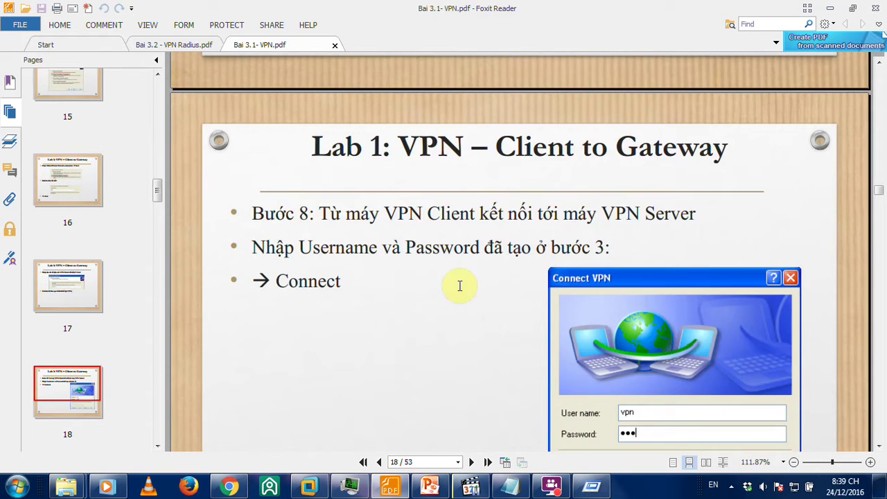
scroll(463, 286, "down", 5)
scroll(459, 285, "down", 3)
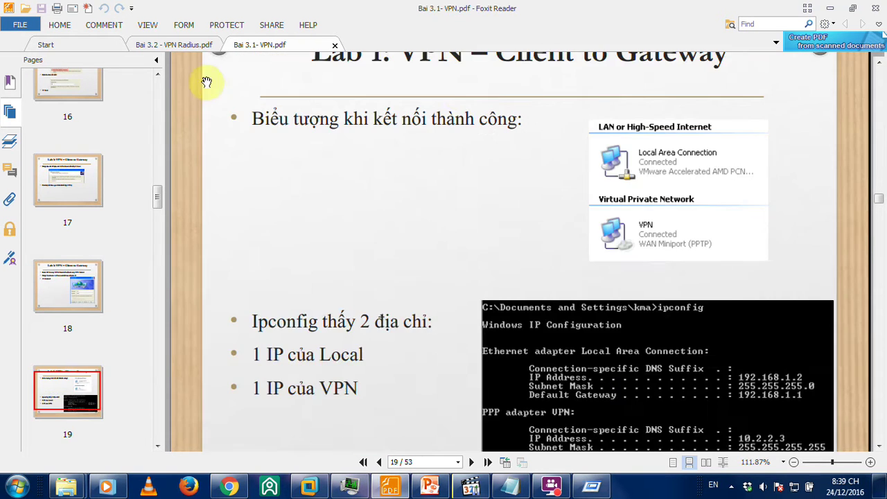
left_click(155, 44)
scroll(469, 224, "up", 1)
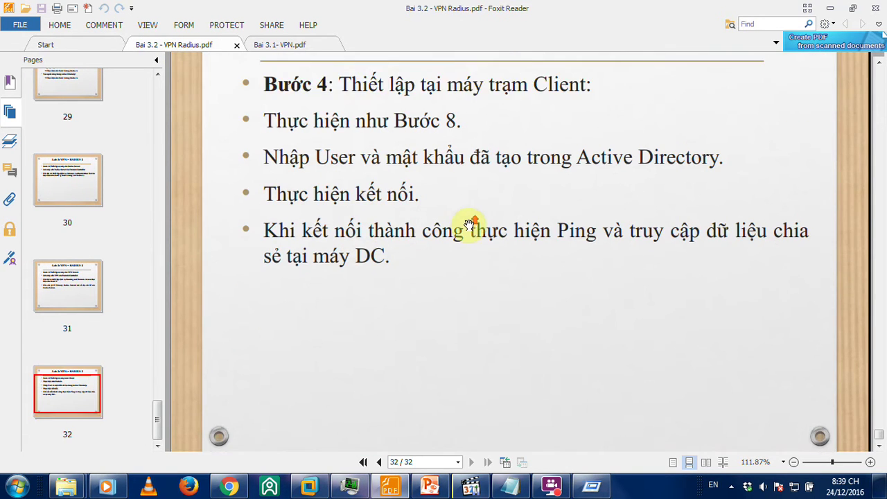
left_click(830, 7)
left_click_drag(421, 93, 502, 86)
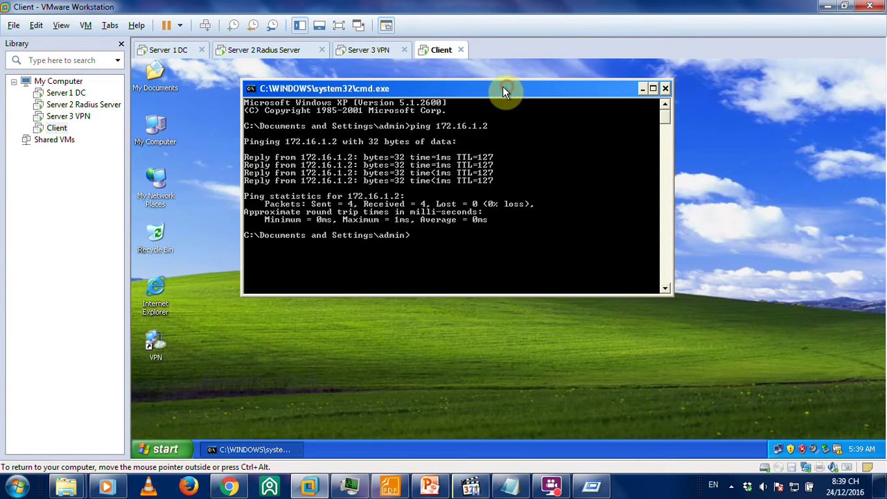
Close the command prompt and create a folder named Share on Server 1 DC's desktop
left_click(666, 88)
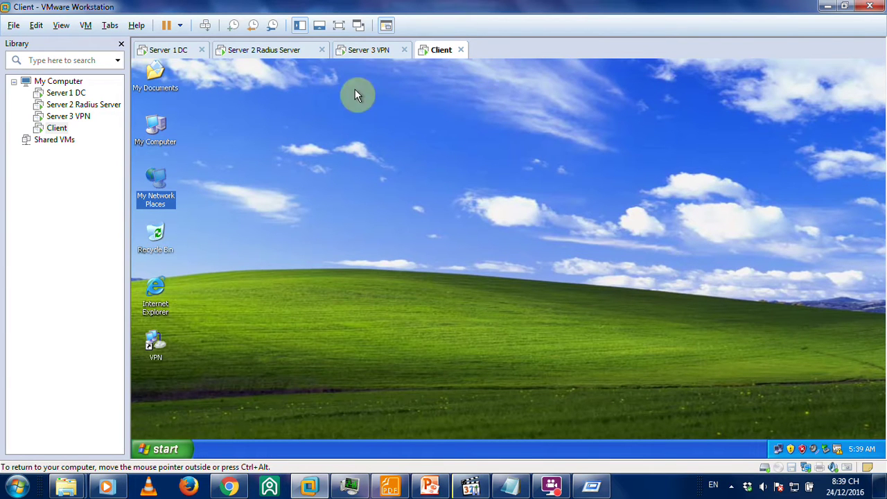
left_click(168, 50)
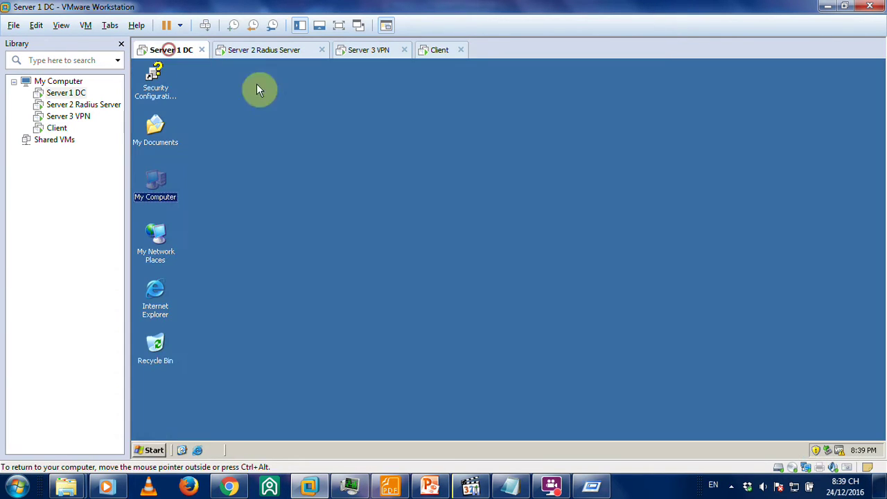
right_click(252, 232)
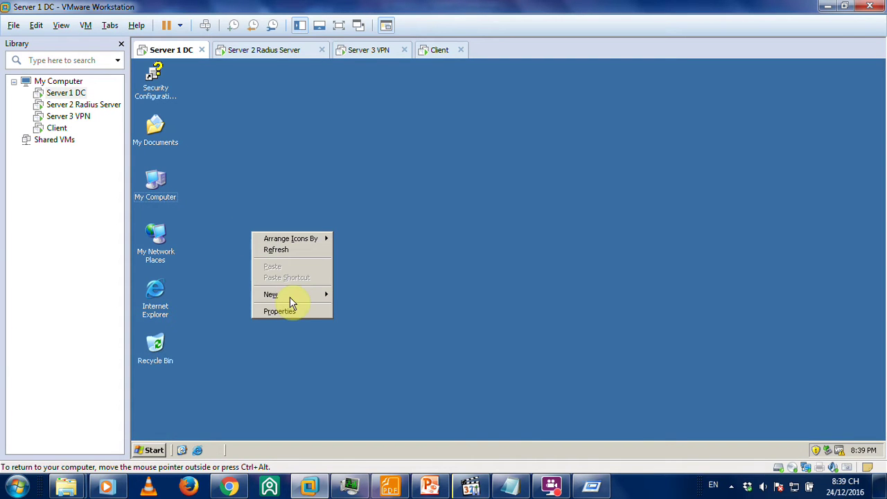
mouse_move(312, 295)
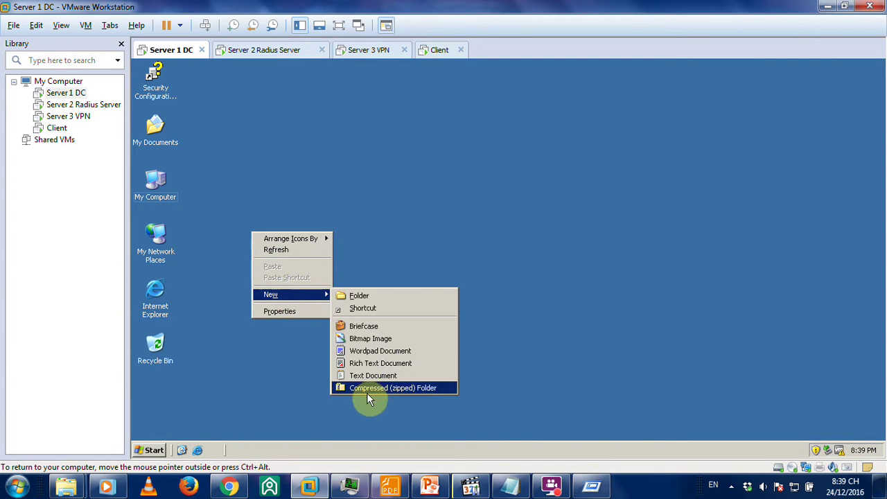
left_click(354, 296)
type("Share")
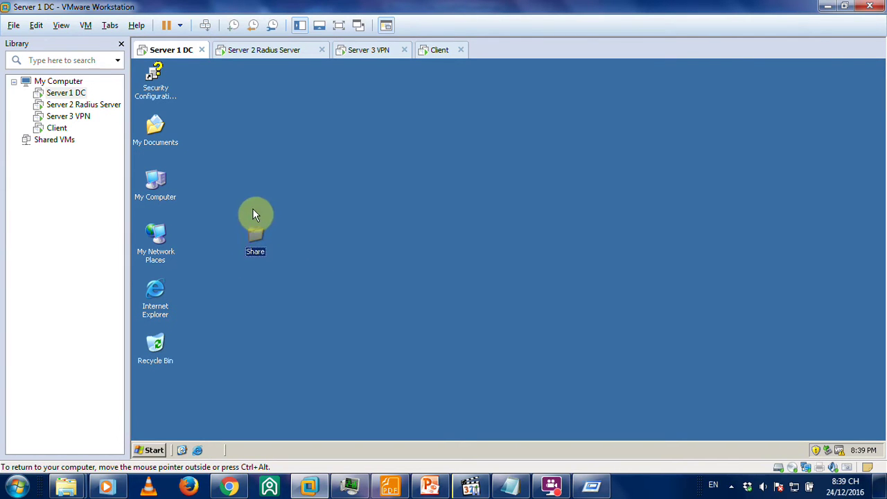
Turn on Share this folder for the Share folder in Sharing and Security
right_click(255, 234)
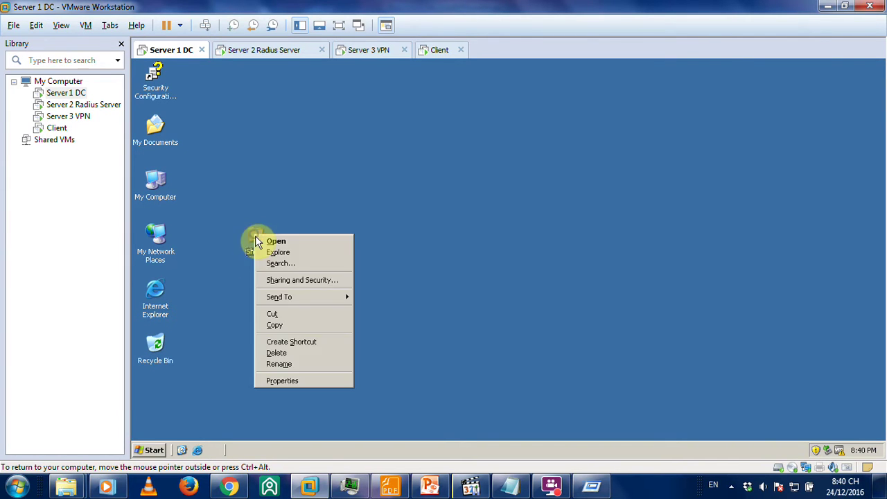
left_click(222, 150)
left_click_drag(256, 231, 210, 239)
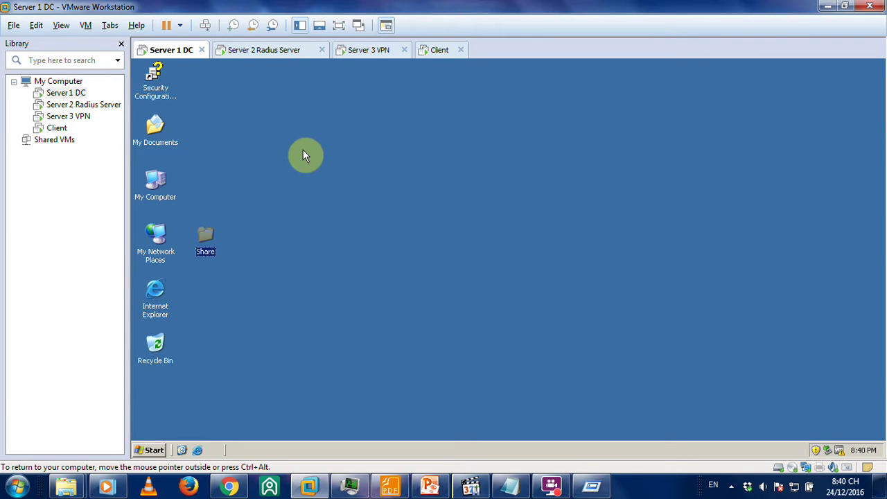
right_click(202, 233)
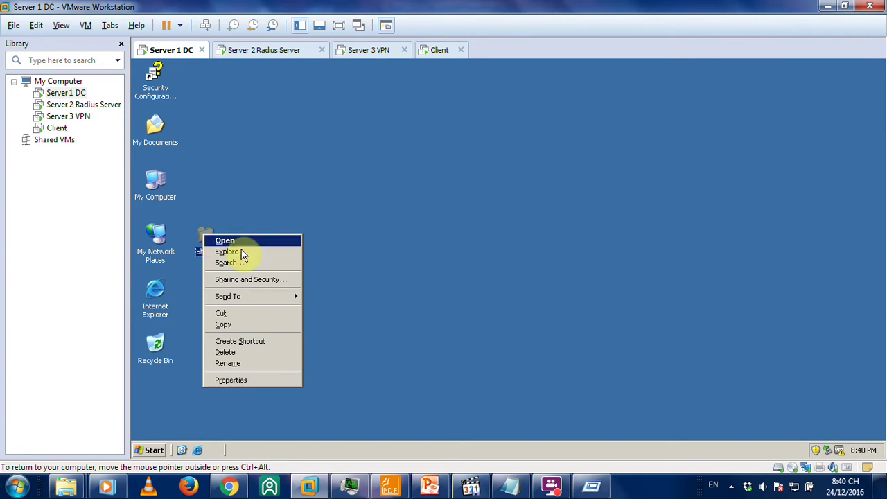
left_click(244, 284)
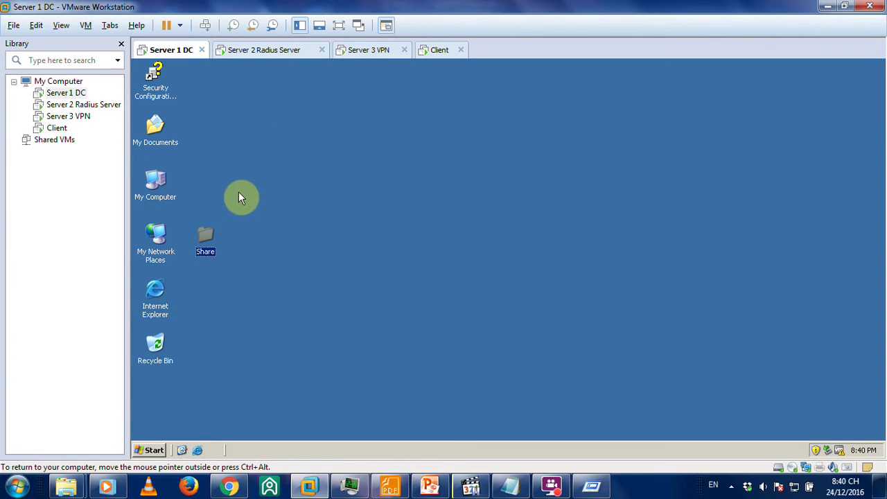
left_click(223, 160)
left_click(257, 156)
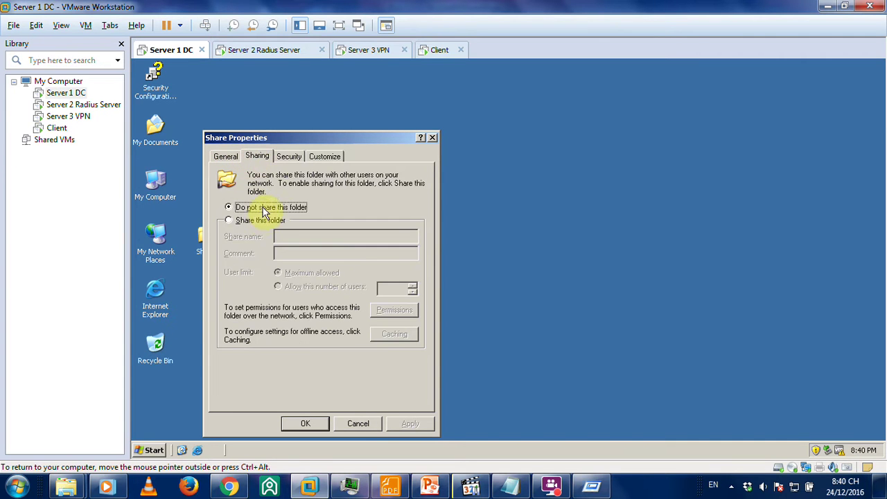
left_click(250, 219)
left_click(312, 424)
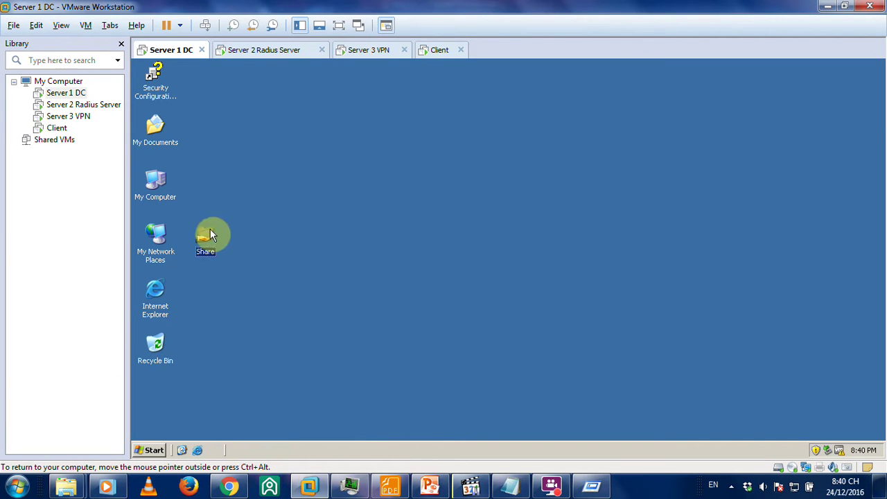
Go to the Server 3 VPN machine and minimize its Network Connections window
left_click(431, 51)
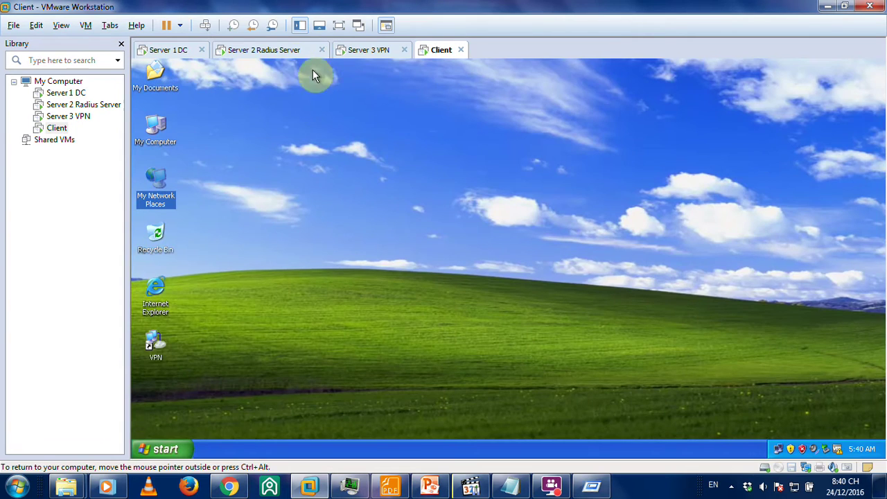
left_click(282, 49)
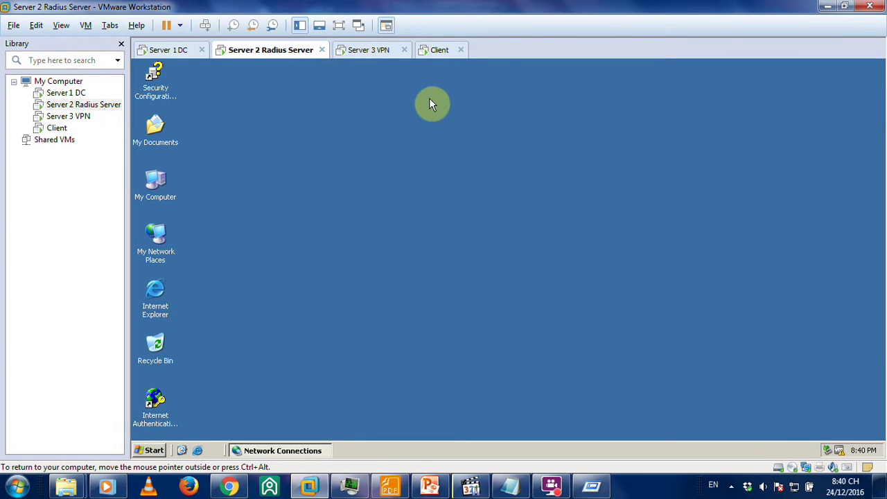
left_click(354, 50)
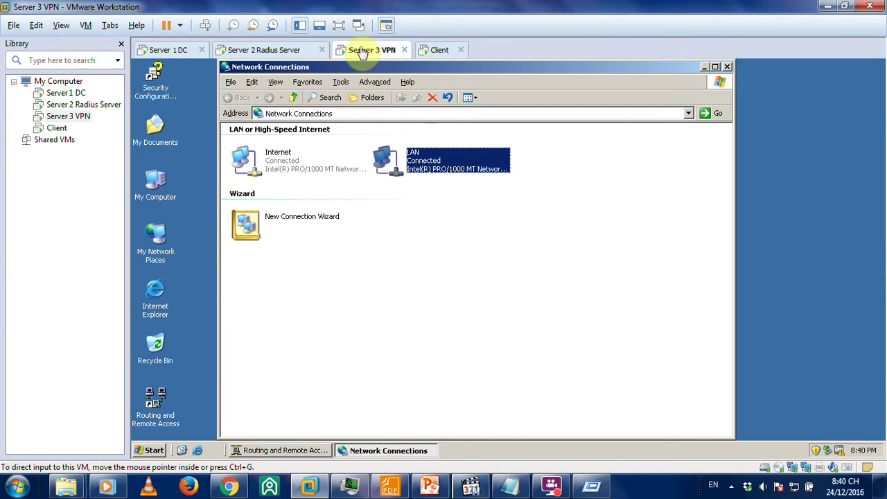
left_click(705, 67)
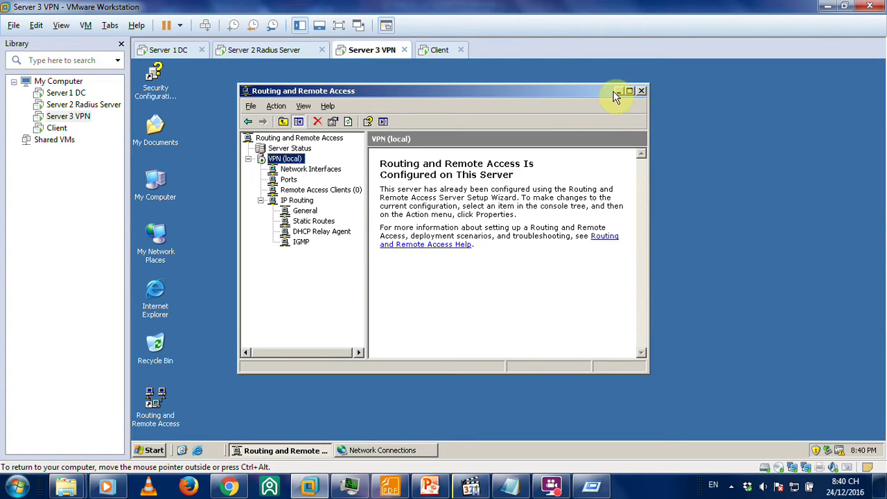
In Server 3 VPN's settings, set the CD/DVD (IDE) drive to use an ISO image file
left_click(615, 92)
right_click(69, 117)
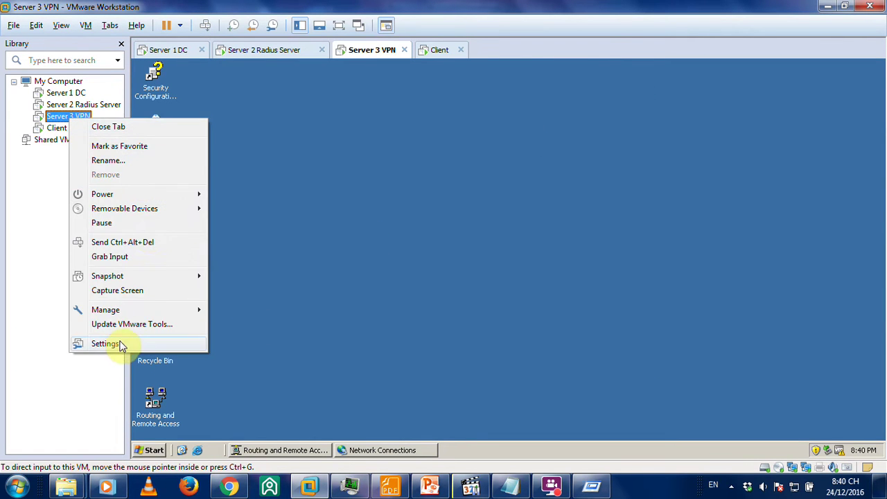
left_click(105, 344)
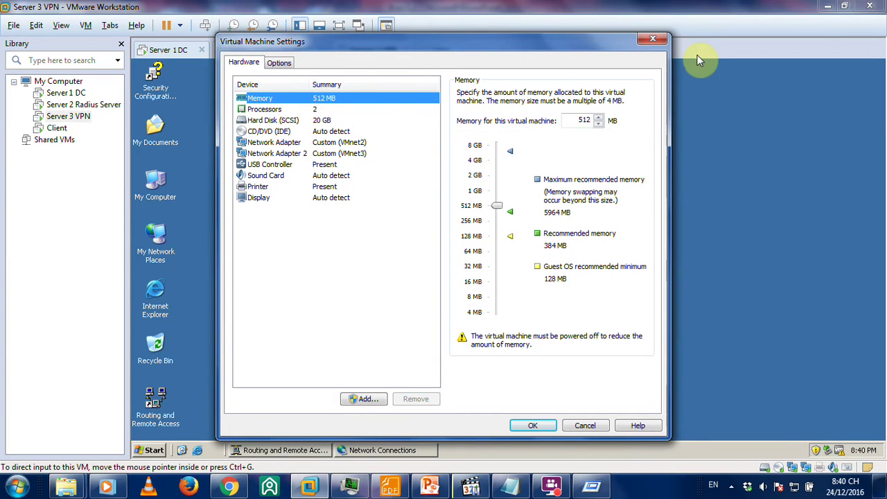
left_click(276, 132)
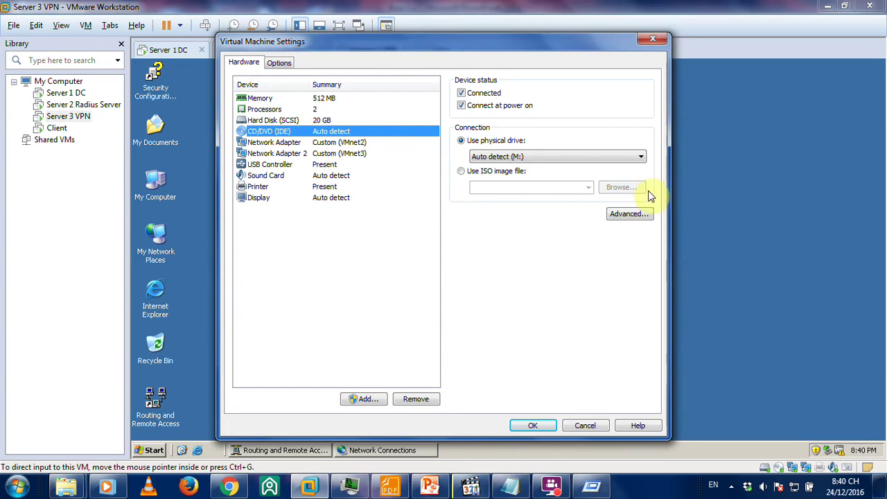
left_click(496, 173)
left_click(621, 187)
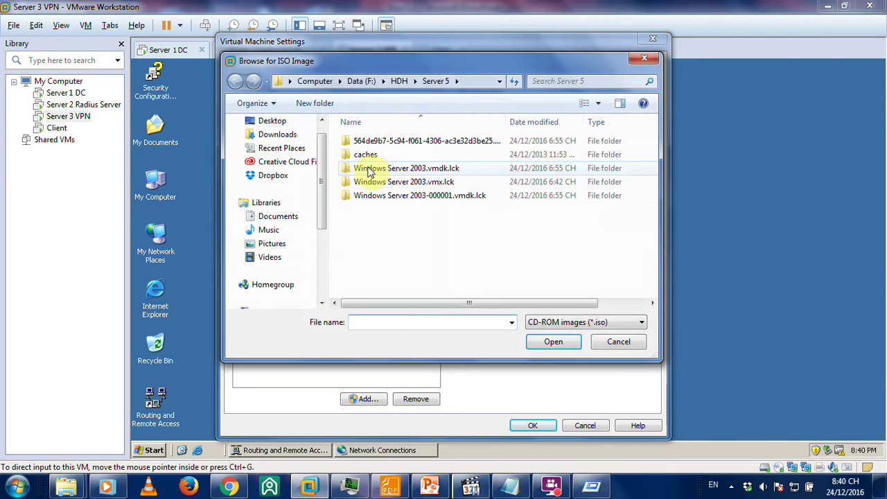
Select WIN2K3SP2 from D:\Hoc tap\Ki 9\Thuc hanh an toan mang\HDH and apply the settings
left_click(355, 81)
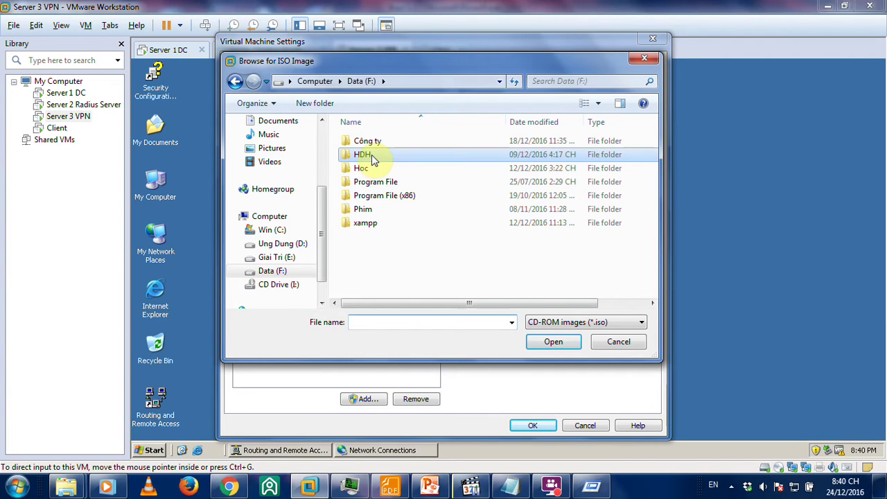
double_click(372, 159)
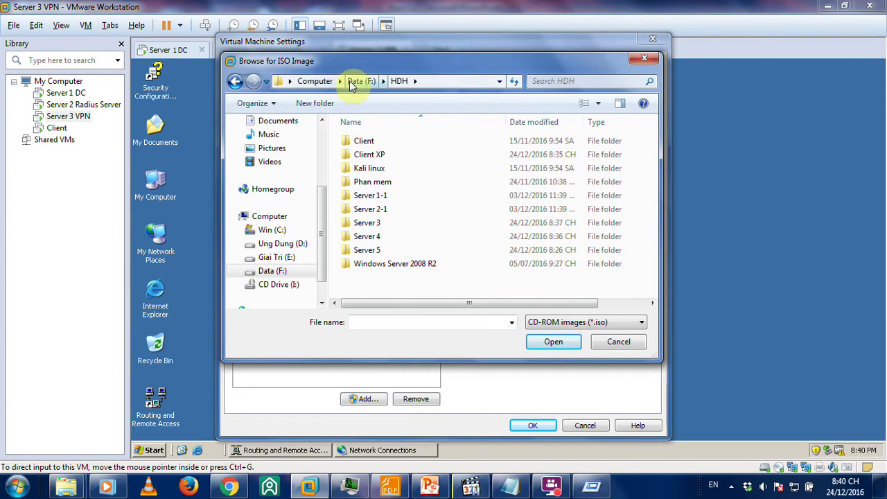
left_click(315, 81)
double_click(412, 181)
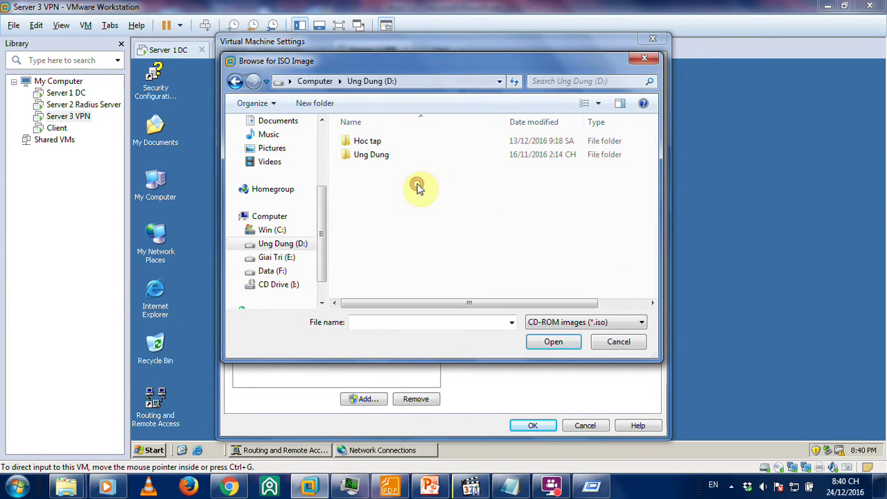
double_click(382, 142)
double_click(377, 199)
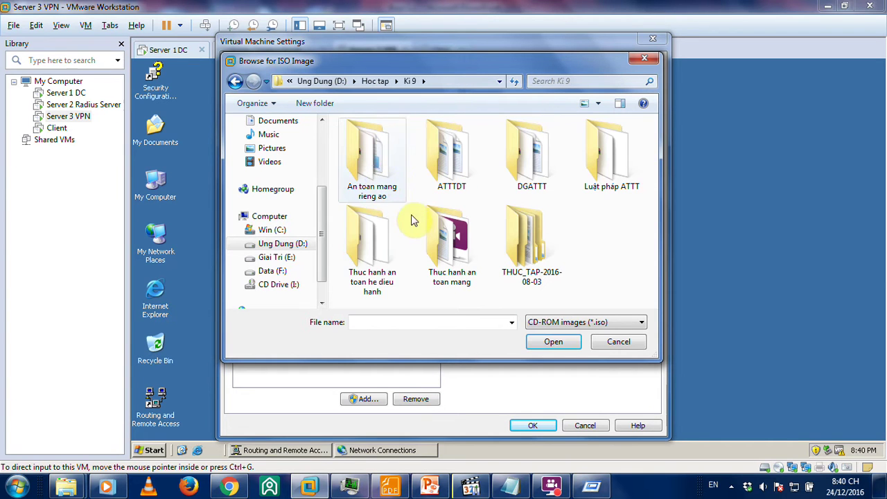
left_click(470, 260)
double_click(461, 257)
double_click(360, 173)
double_click(374, 141)
left_click(532, 425)
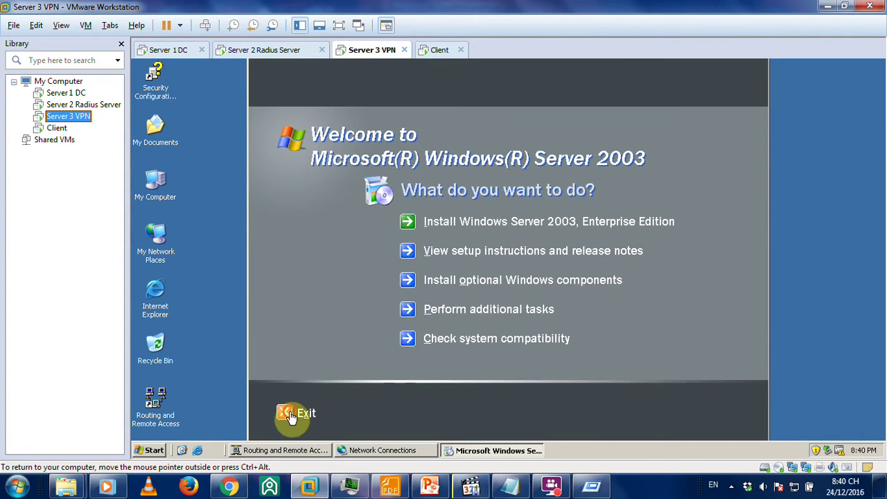
Dismiss the Server 2003 welcome screen and open Add/Remove Windows Components
left_click(291, 413)
left_click(155, 451)
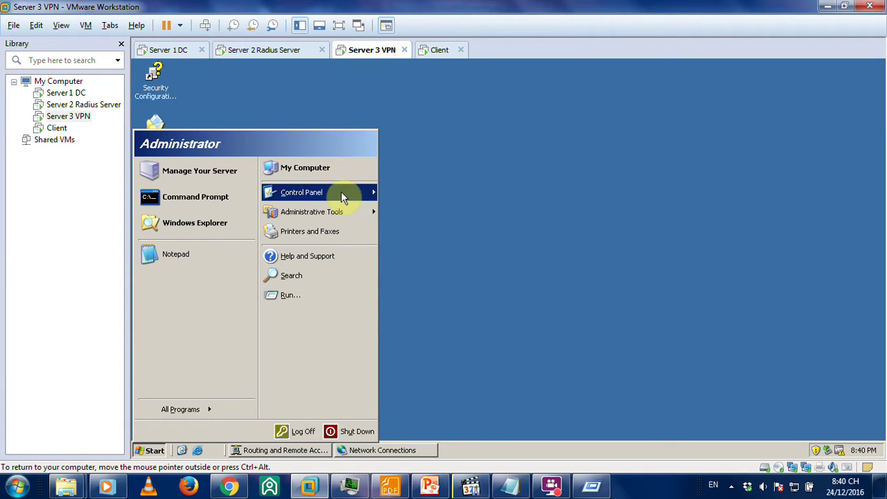
mouse_move(341, 191)
left_click(424, 112)
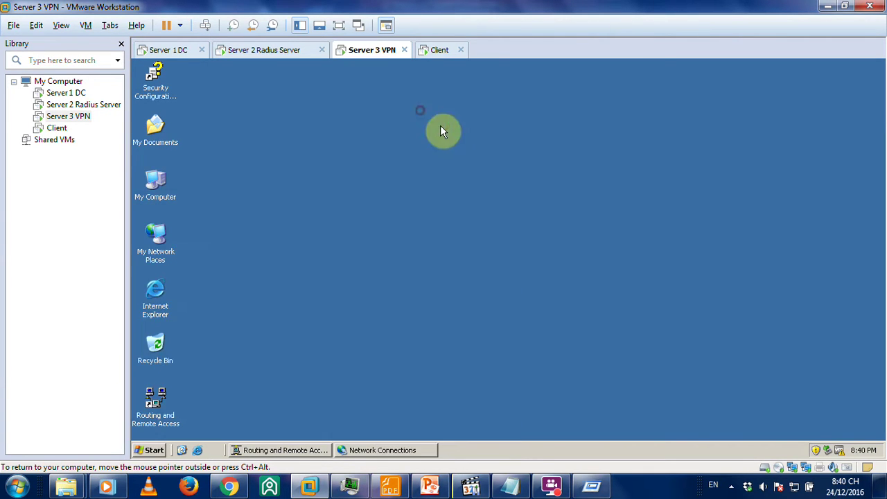
left_click(298, 225)
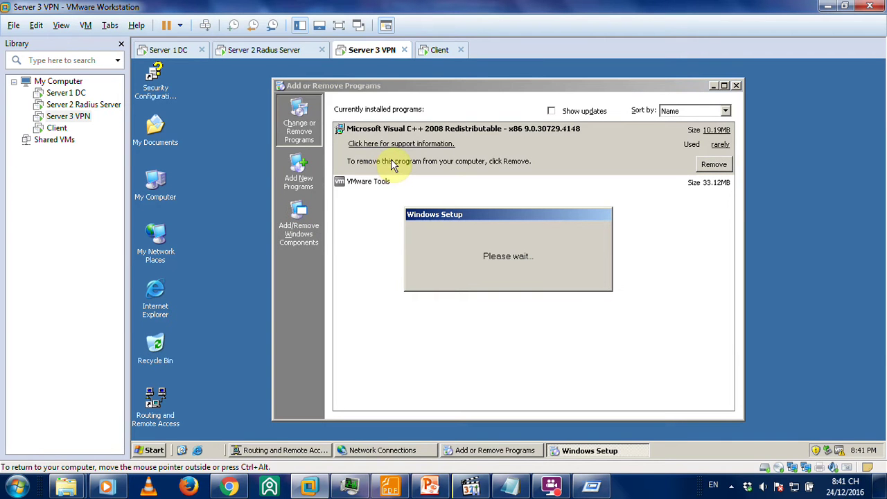
Check the other machines, minimizing Routing and Remote Access and Network Connections, then return to Server 3 VPN
left_click(267, 50)
left_click(372, 50)
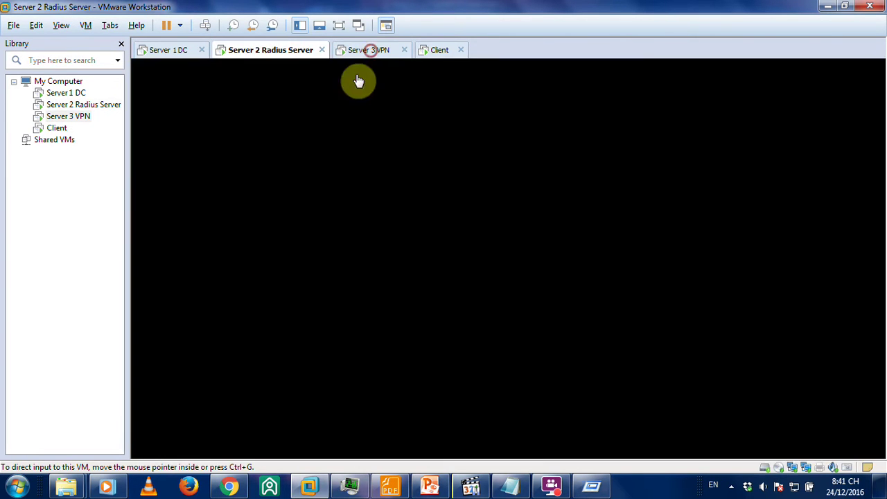
left_click(320, 452)
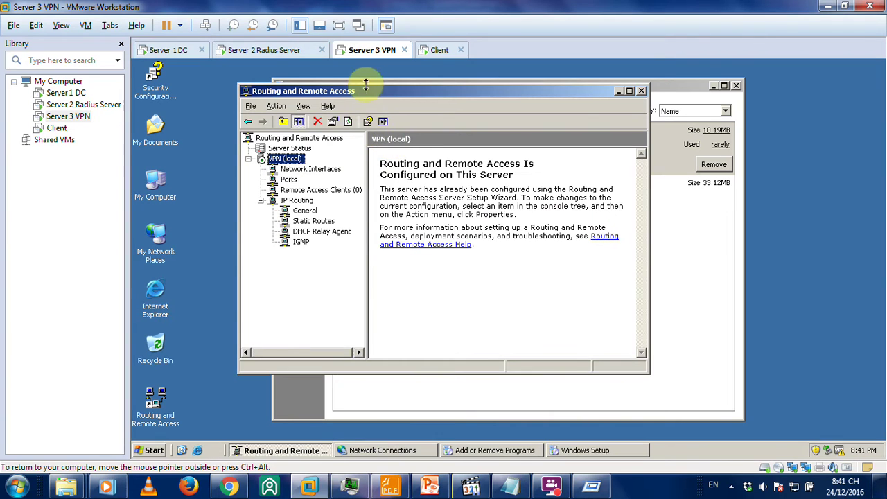
left_click(621, 93)
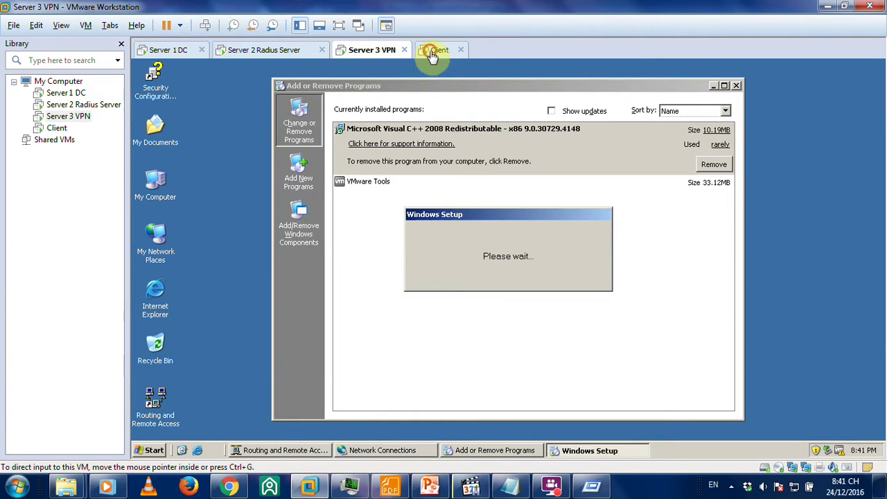
left_click(437, 51)
left_click(357, 50)
left_click(270, 49)
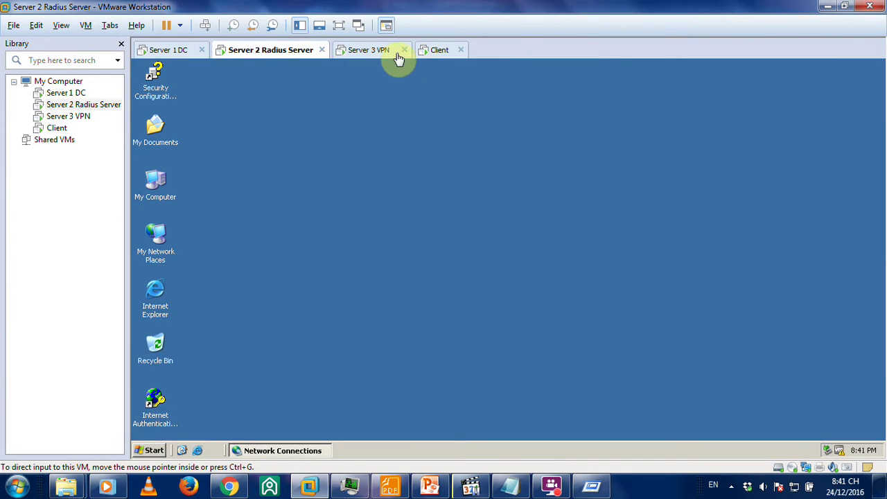
left_click(430, 50)
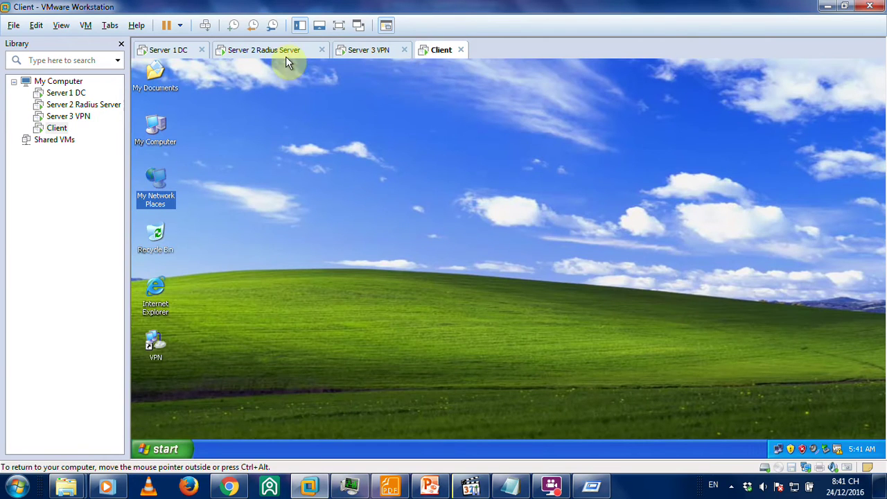
left_click(286, 53)
left_click(440, 52)
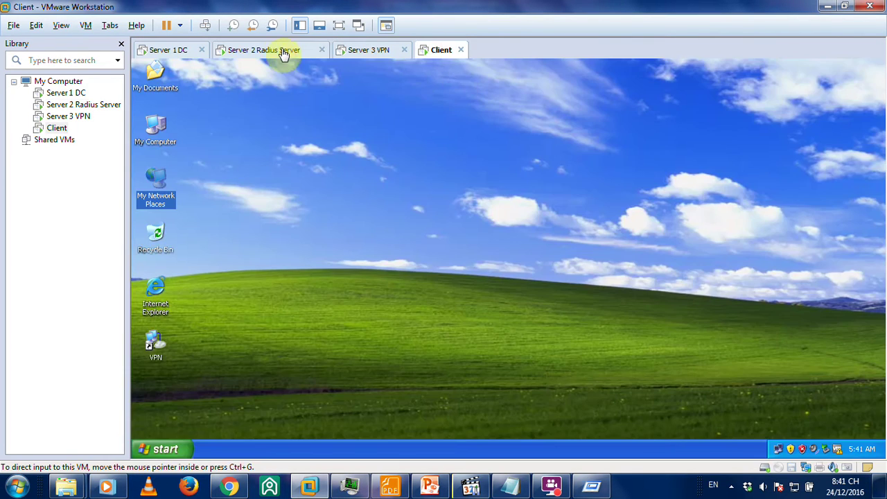
left_click(283, 52)
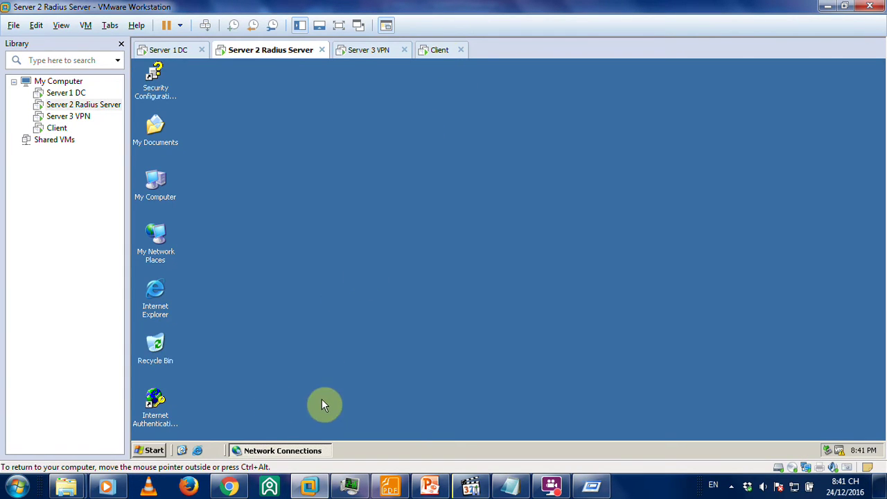
left_click(262, 451)
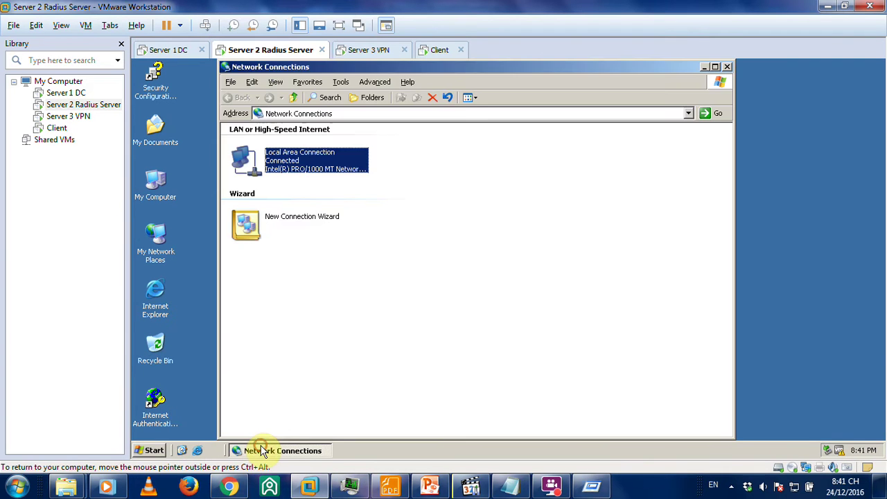
left_click(263, 451)
left_click(368, 50)
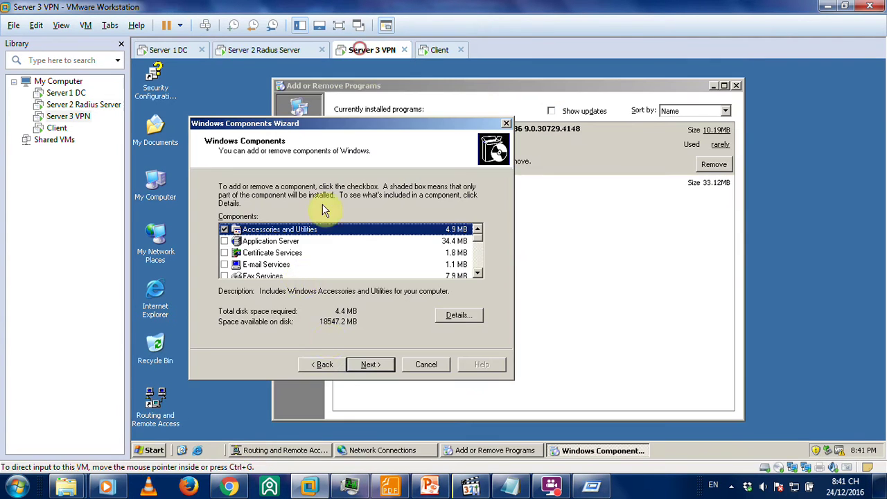
Inspect the Networking Services subcomponents and close them without changes
left_click(269, 253)
scroll(284, 264, "down", 3)
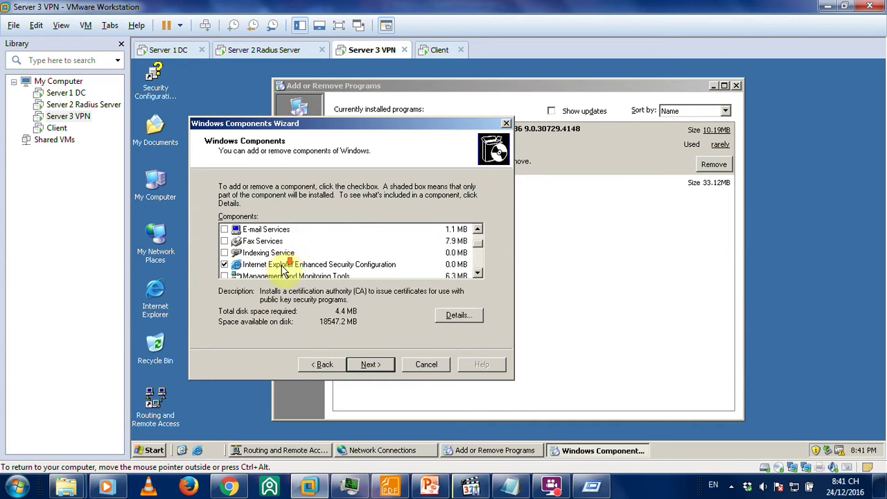
scroll(290, 263, "up", 1)
double_click(287, 254)
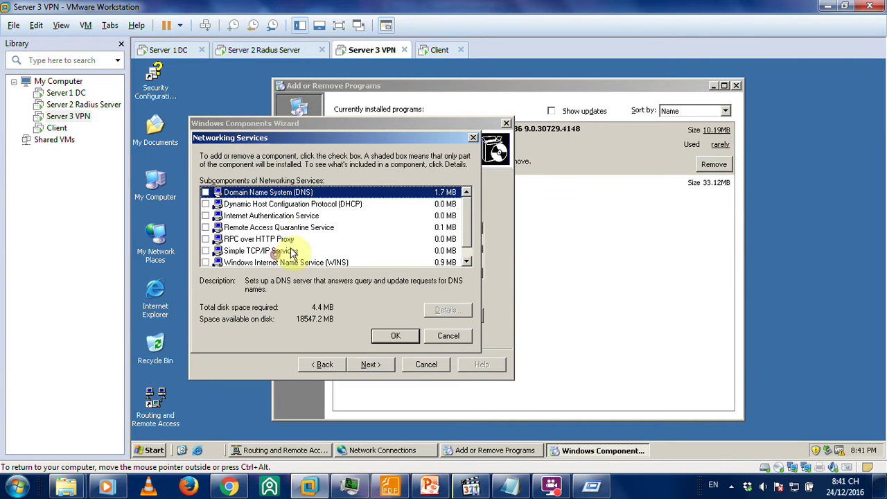
left_click(205, 192)
left_click(396, 335)
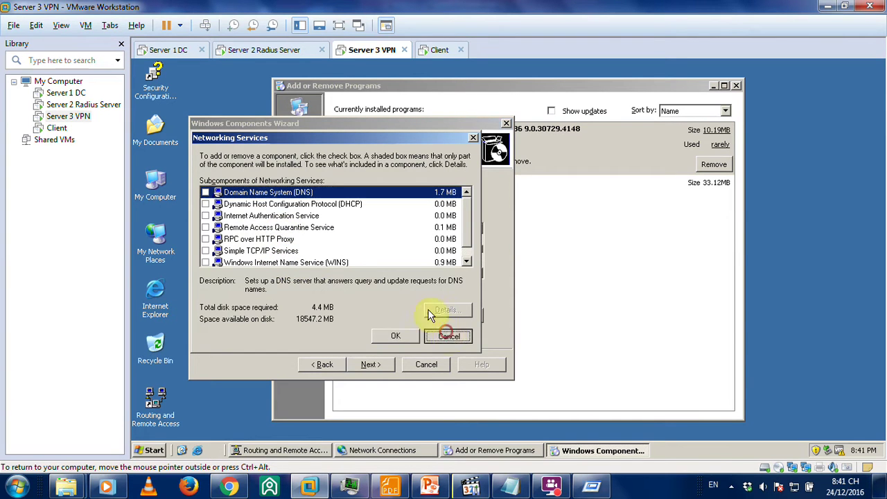
Tick Network Monitor Tools under Management and Monitoring Tools and start the installation
scroll(305, 270, "down", 1)
scroll(303, 270, "up", 2)
scroll(303, 275, "down", 1)
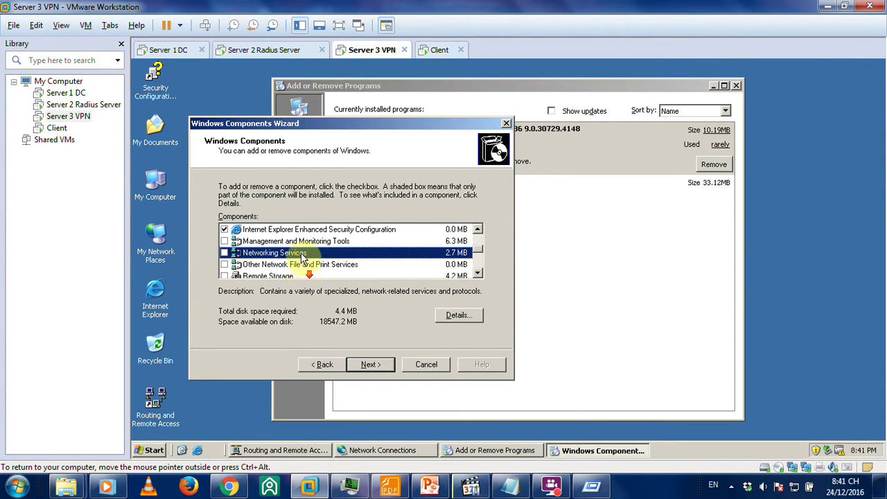
double_click(298, 241)
left_click(205, 215)
left_click(396, 336)
left_click(374, 365)
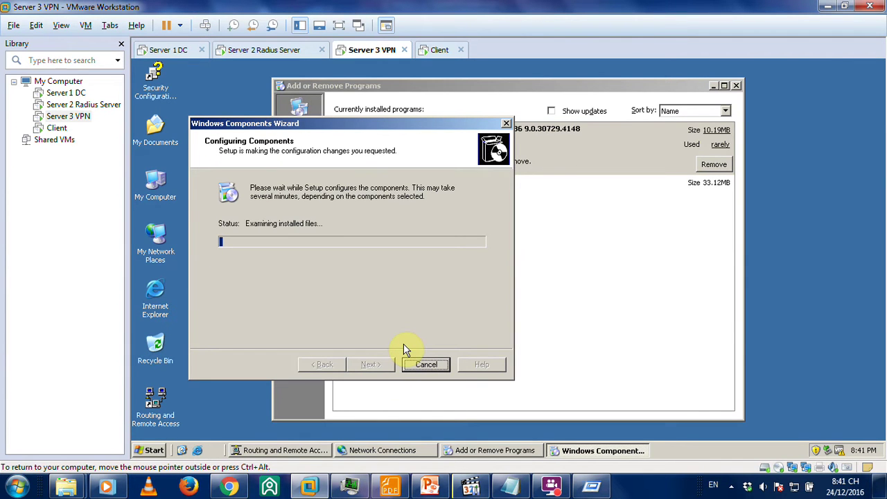
left_click(440, 50)
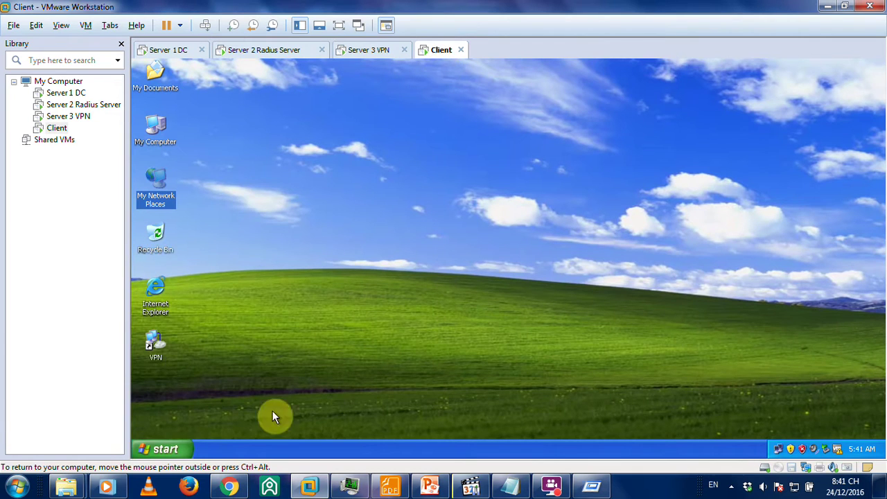
Open Run on the Client and start entering the network path
left_click(175, 450)
left_click(303, 396)
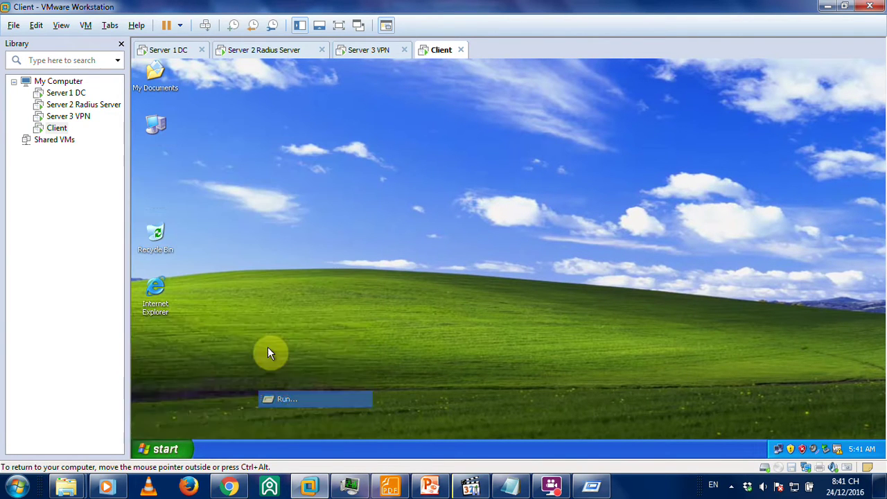
type("\\\\")
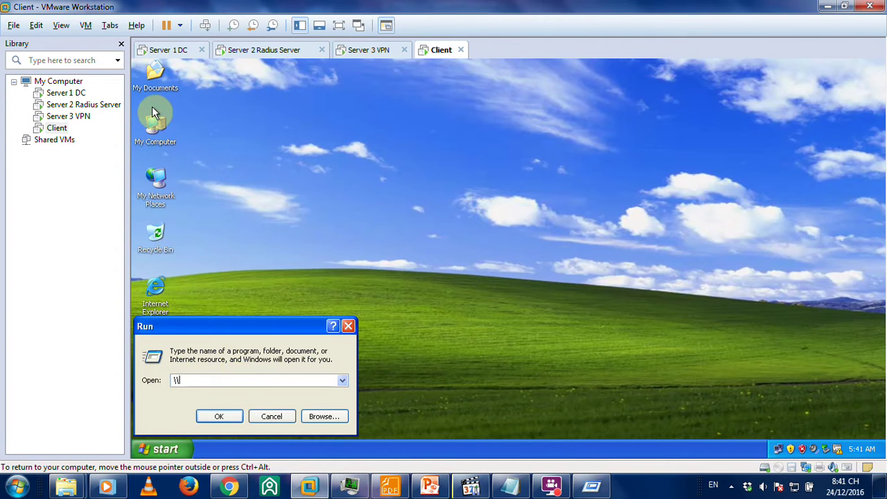
Create a folder named A inside Server 1 DC's Share folder
left_click(168, 52)
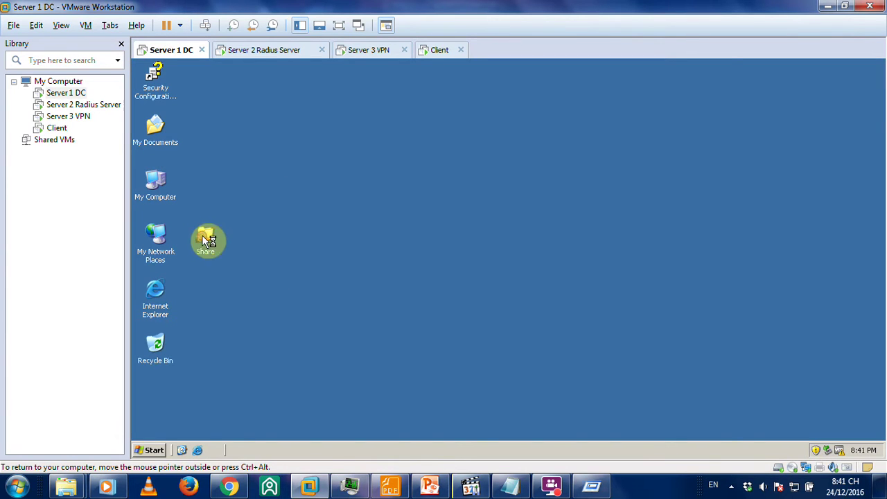
double_click(201, 235)
right_click(307, 188)
mouse_move(354, 295)
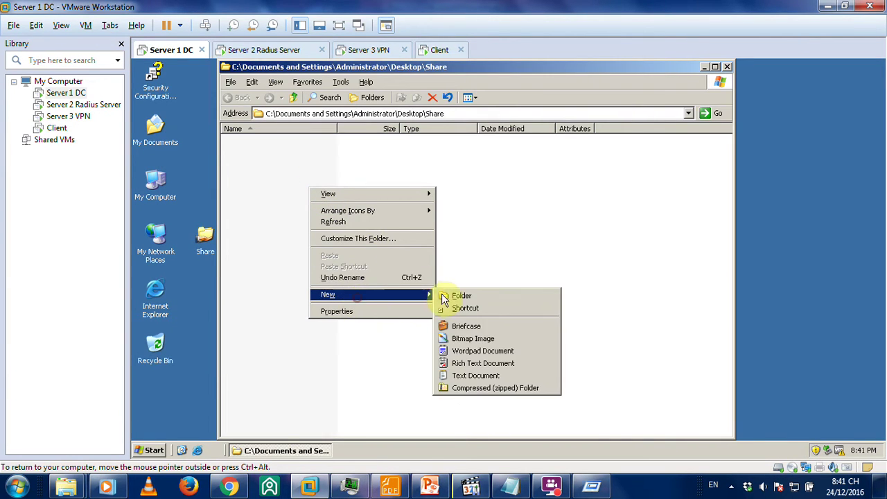
left_click(454, 294)
left_click(258, 144)
left_click(258, 142)
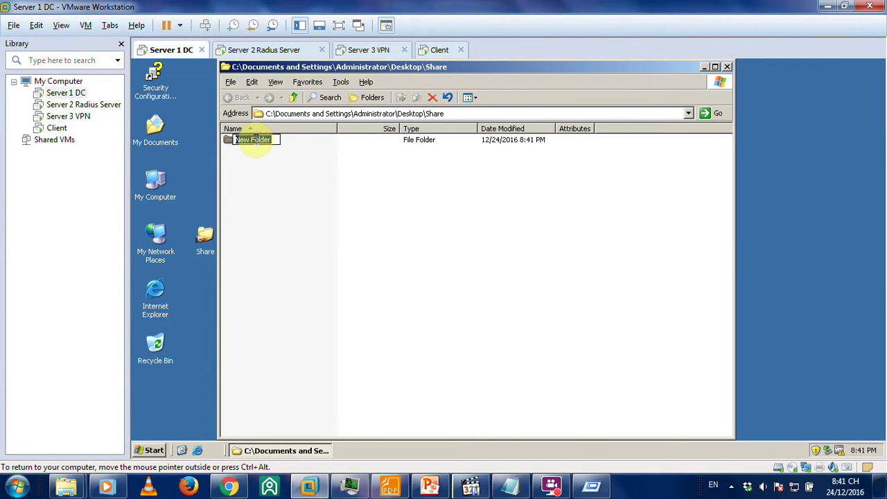
type("A")
key("Return")
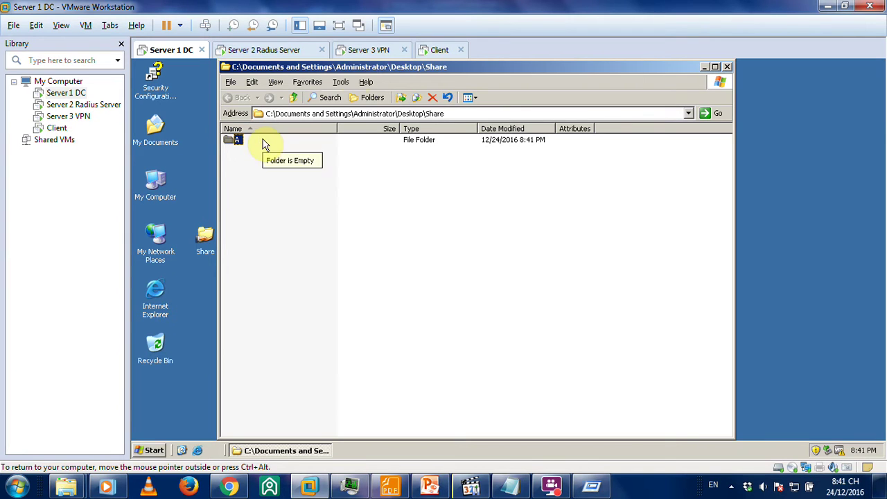
left_click(707, 69)
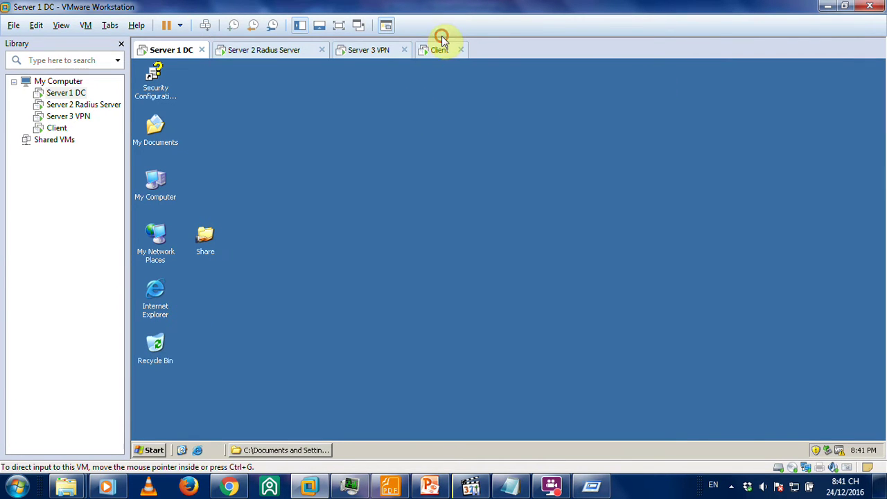
Run \\172.16.1.2 on the Client to reach the server's shared folders
left_click(441, 49)
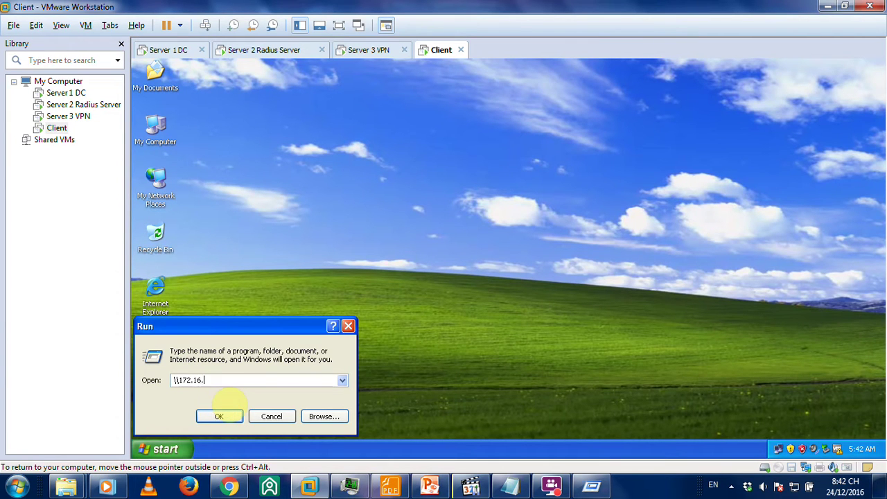
key("Return")
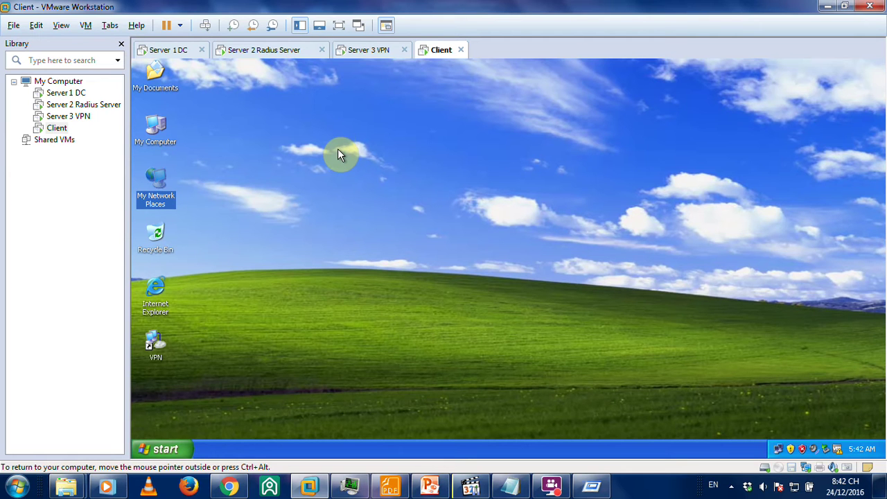
left_click(271, 51)
Finish the completed Windows Components wizard on Server 3 VPN, then return to the Client
left_click(364, 56)
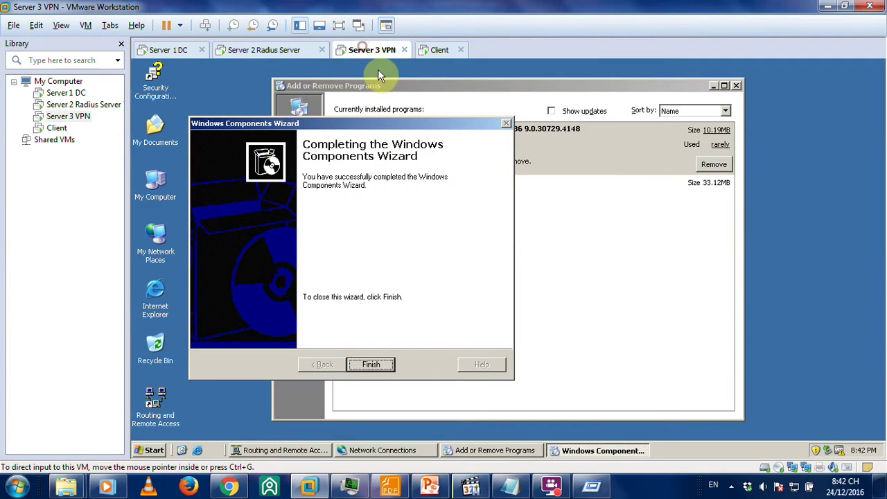
left_click(375, 360)
left_click(433, 50)
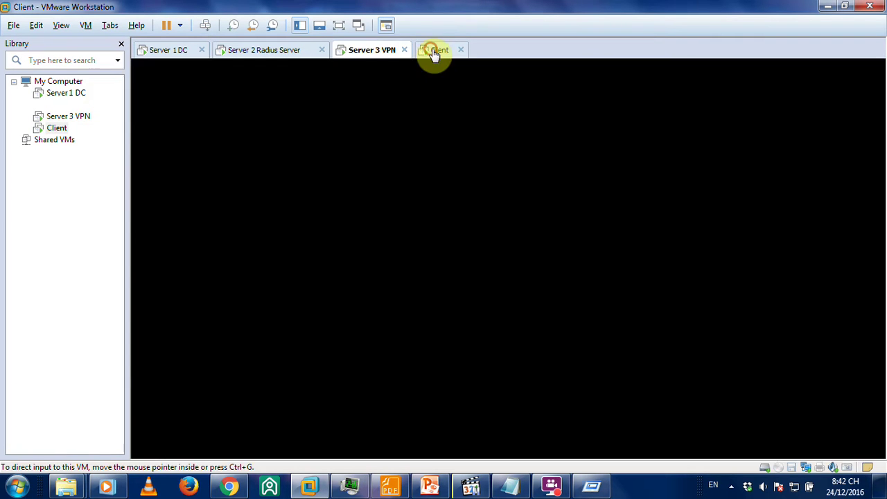
On the Client, open Properties of My Network Places to reach Network Connections
left_click(172, 452)
left_click(478, 337)
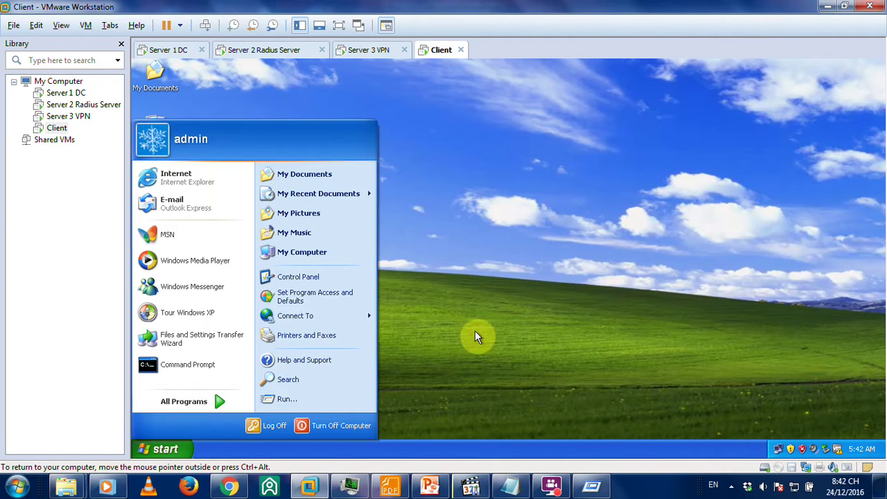
right_click(158, 345)
left_click(288, 203)
right_click(166, 195)
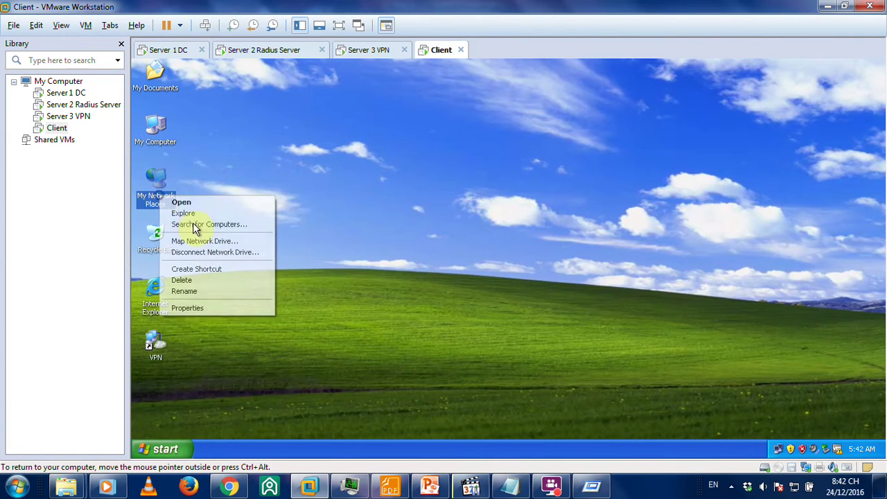
left_click(201, 309)
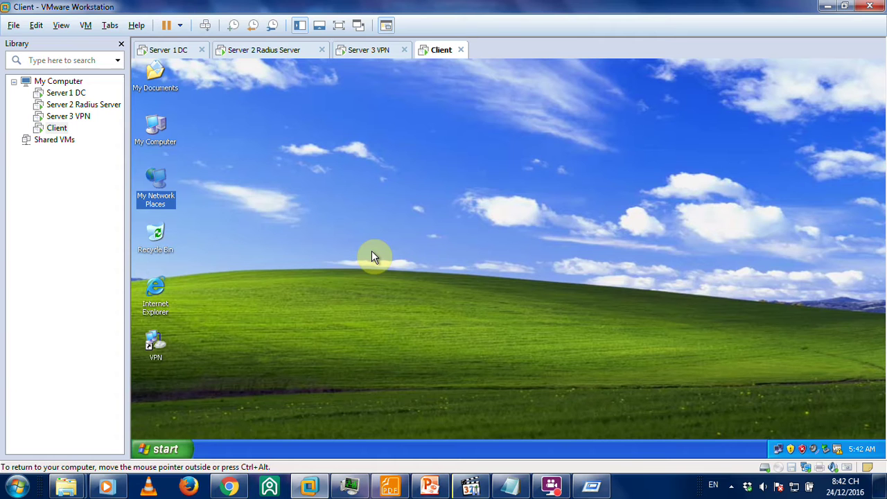
Cycle through the virtual machines and close Add or Remove Programs on Server 3 VPN
left_click(173, 50)
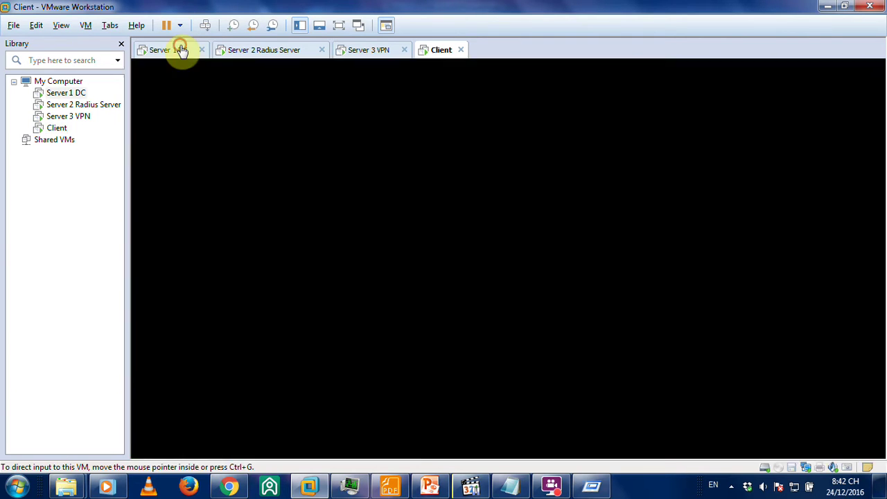
left_click(258, 51)
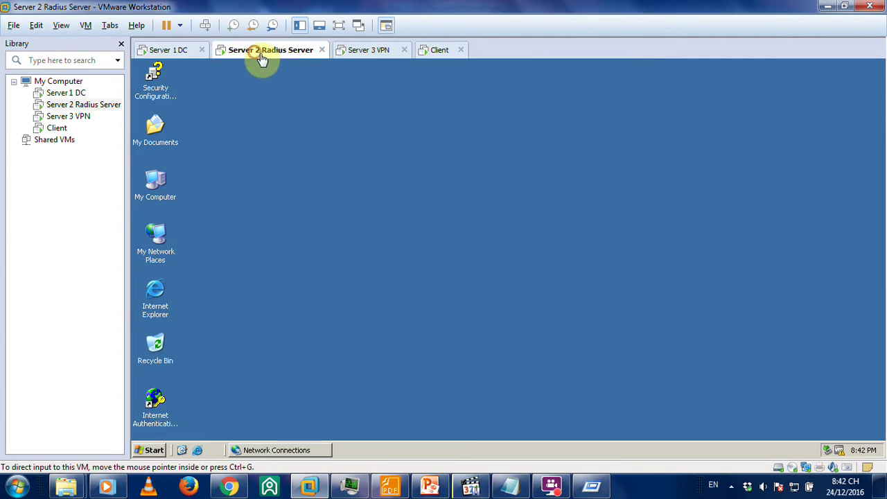
left_click(369, 50)
left_click(443, 52)
left_click(366, 51)
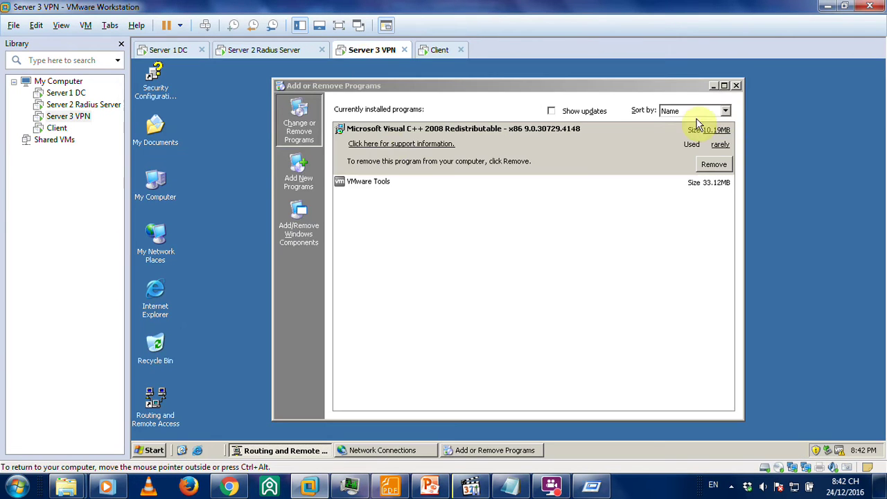
left_click(736, 87)
Send Network Monitor from Administrative Tools to the server's desktop, then return to the Client
left_click(154, 450)
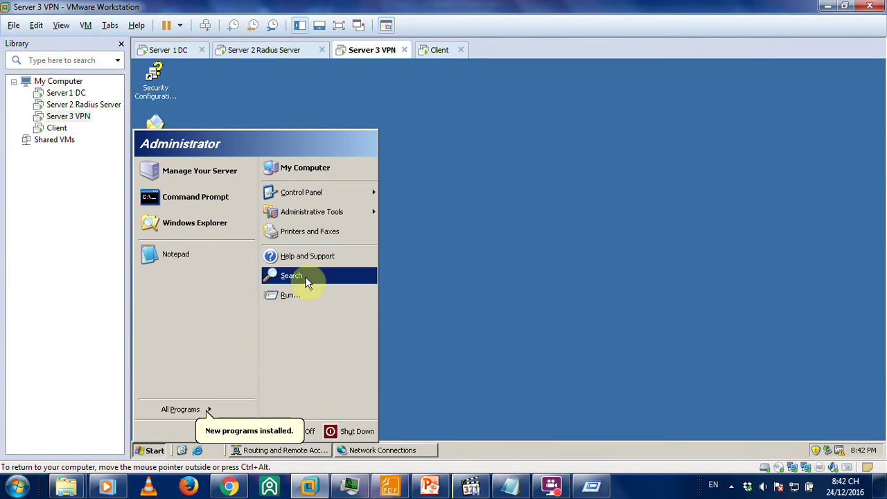
left_click(207, 410)
mouse_move(264, 367)
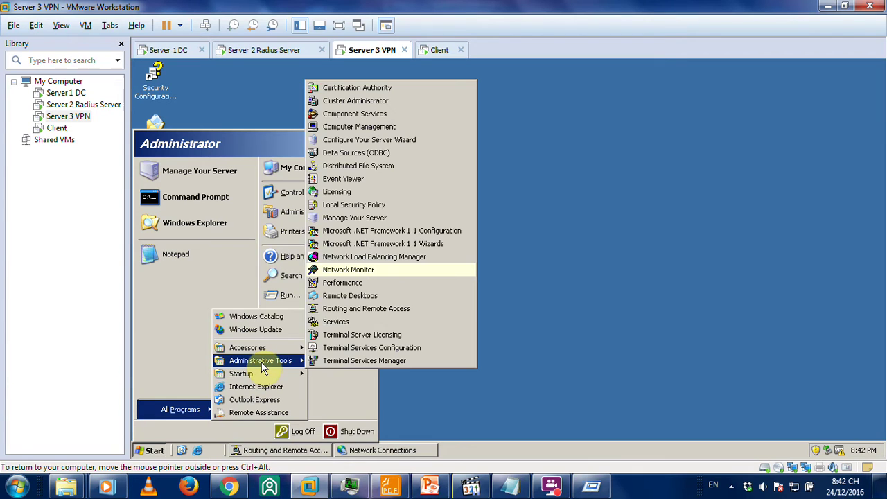
right_click(354, 271)
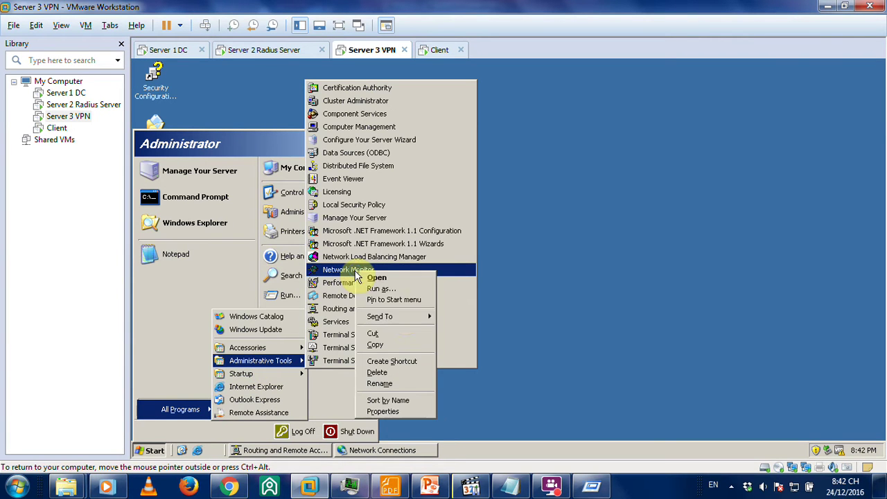
mouse_move(409, 317)
left_click(488, 331)
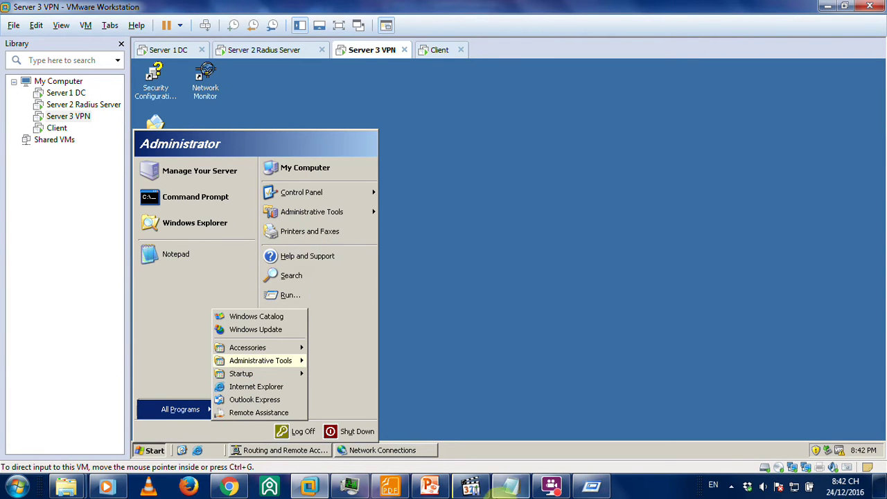
left_click(548, 487)
left_click(562, 314)
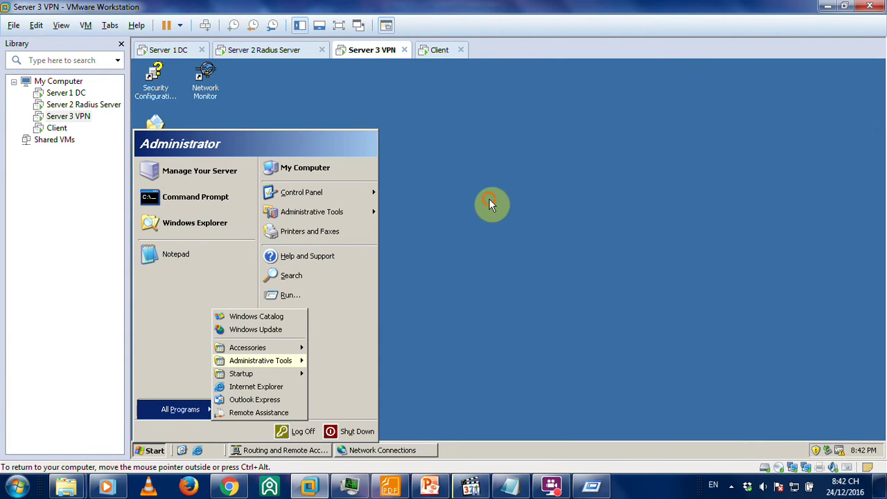
left_click(489, 203)
left_click(451, 49)
left_click(356, 239)
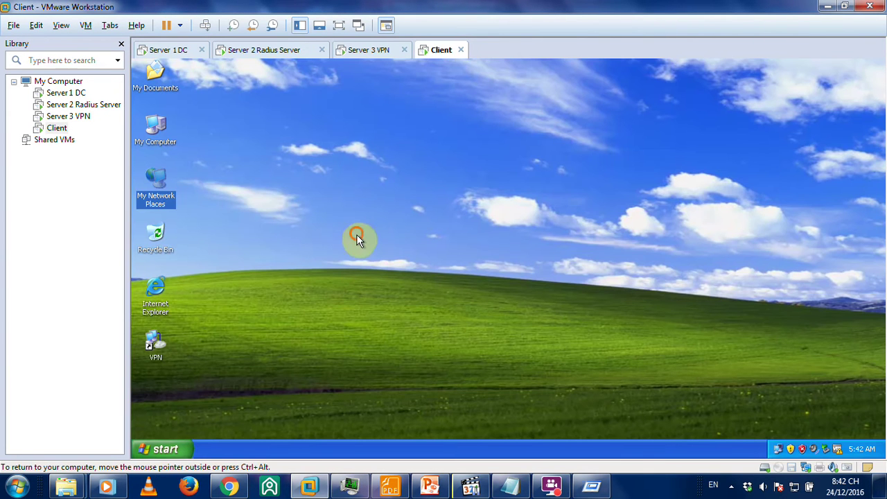
right_click(159, 181)
left_click(187, 292)
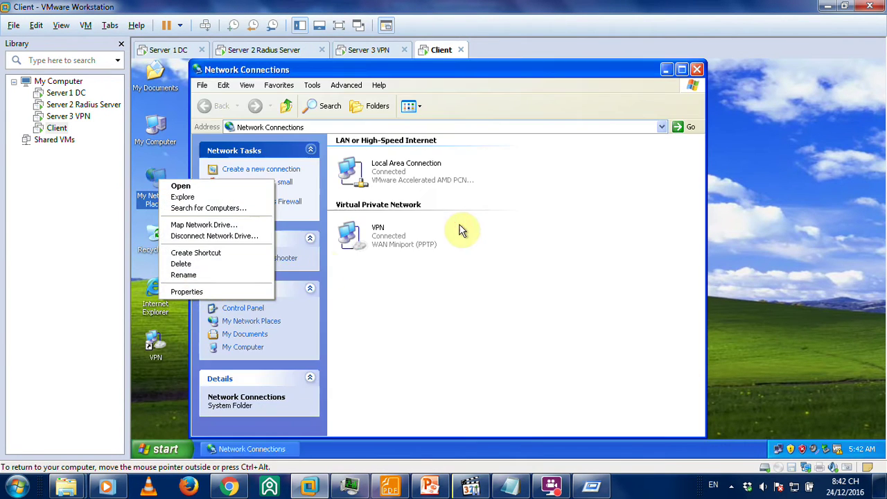
left_click(410, 244)
left_click(528, 248)
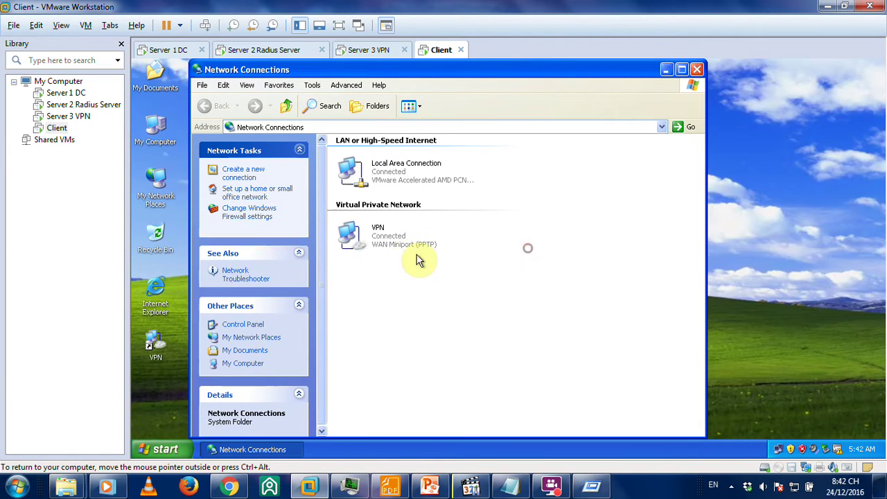
left_click(695, 71)
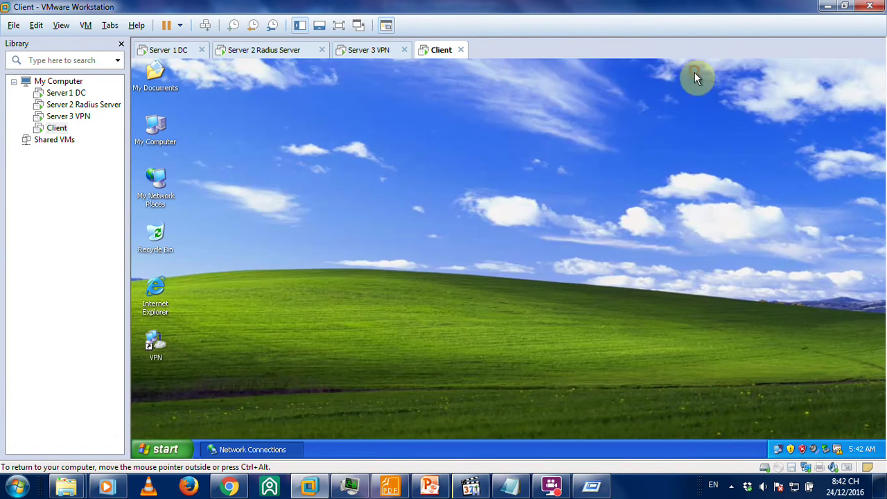
key("super+r")
key("Return")
type("ping 1")
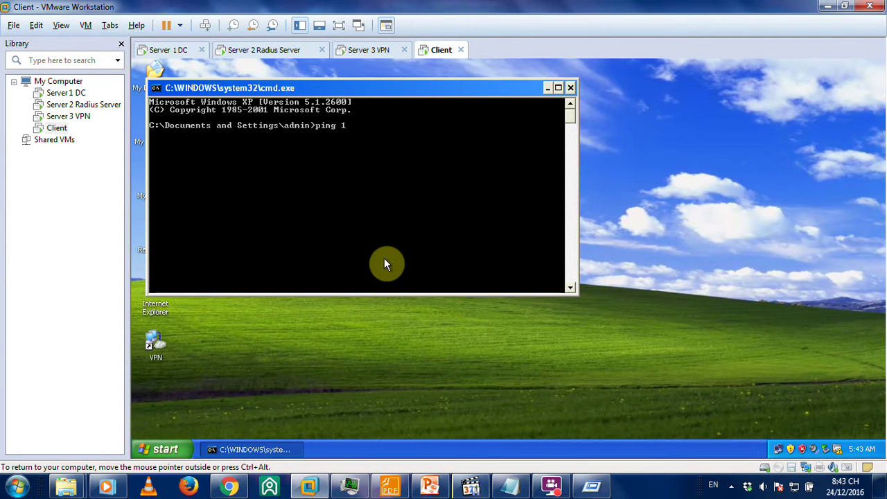
type("72.16.1.2")
key("Return")
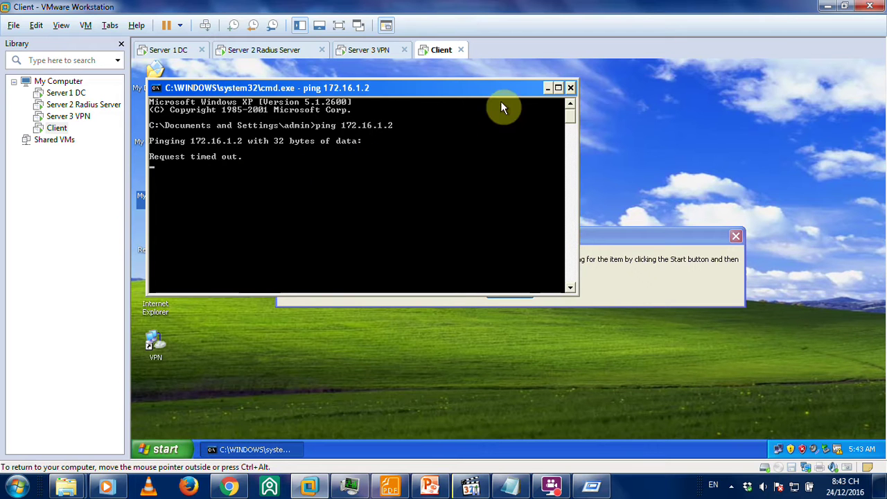
left_click(570, 88)
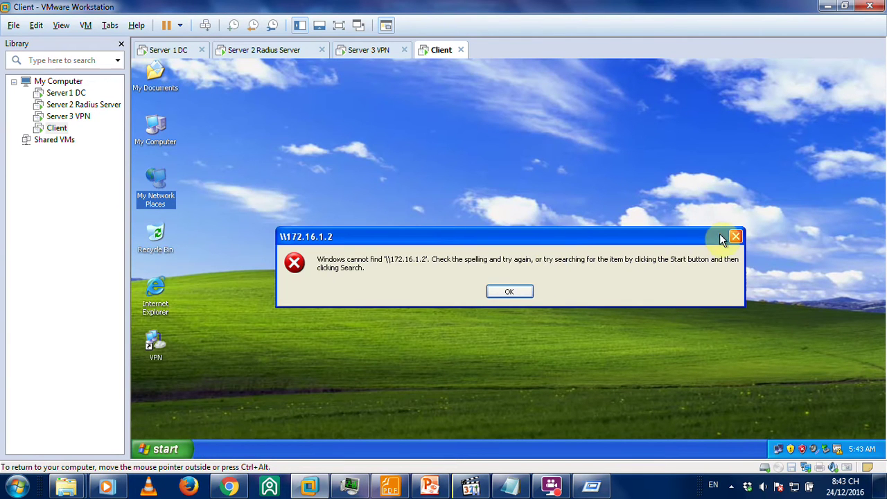
left_click(736, 236)
left_click(348, 329)
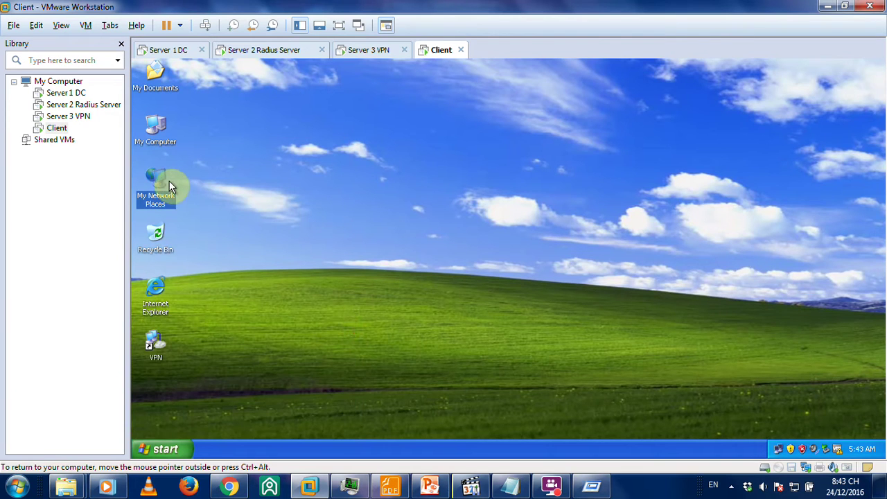
Open Network Connections from My Network Places and disconnect the VPN connection
right_click(169, 180)
left_click(230, 294)
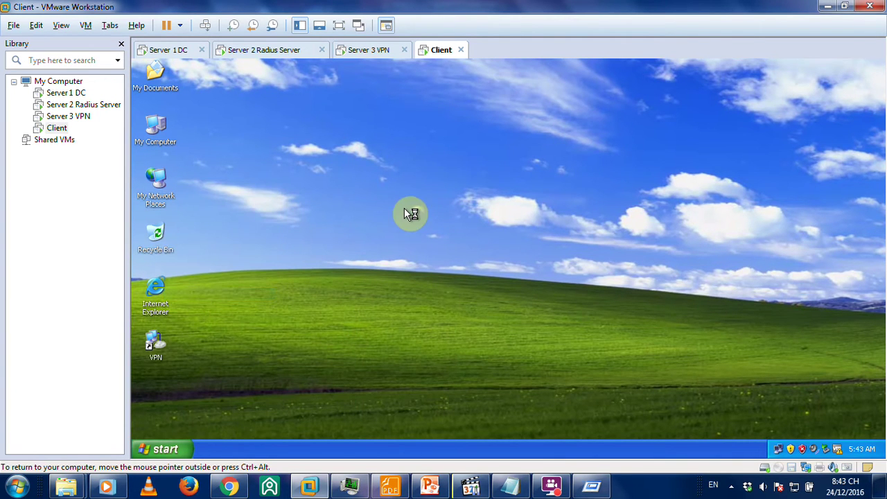
right_click(393, 234)
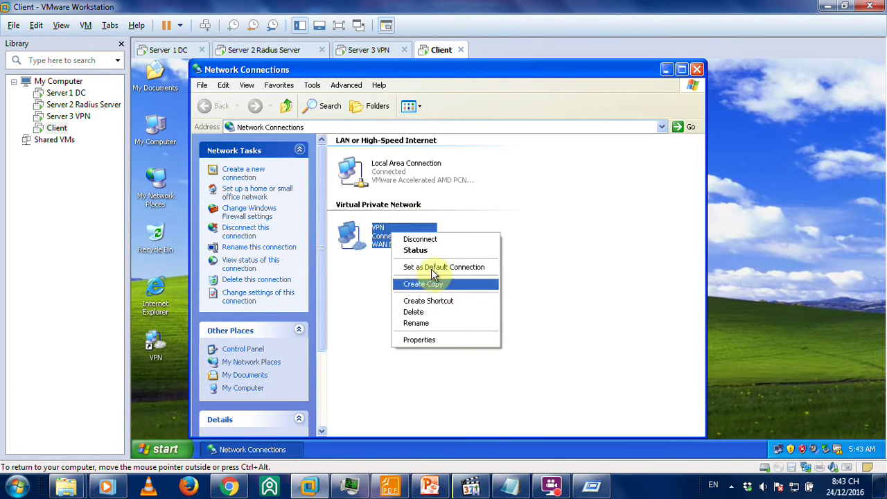
left_click(418, 240)
Reconnect the VPN with the user's password, then close the Network Connections window
right_click(397, 236)
left_click(443, 242)
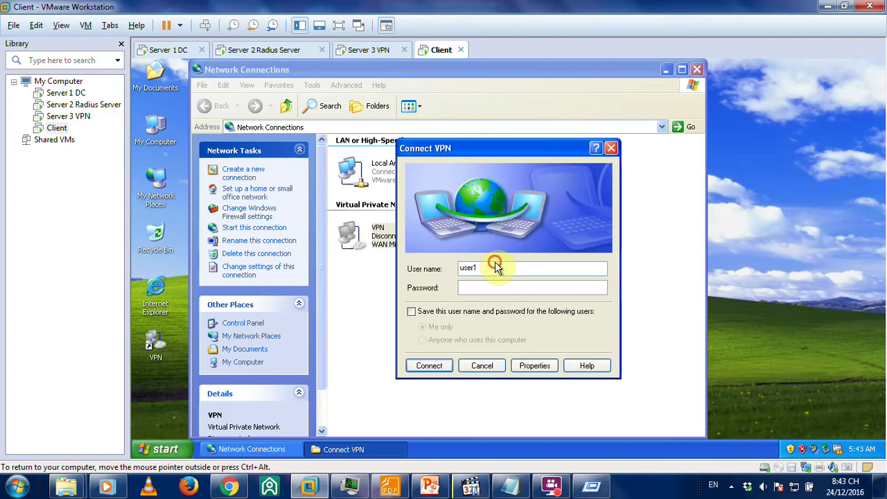
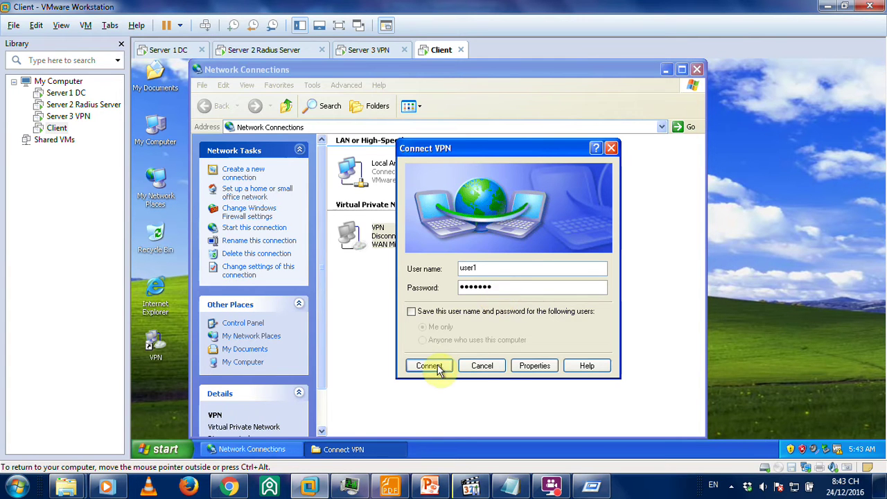
left_click(430, 365)
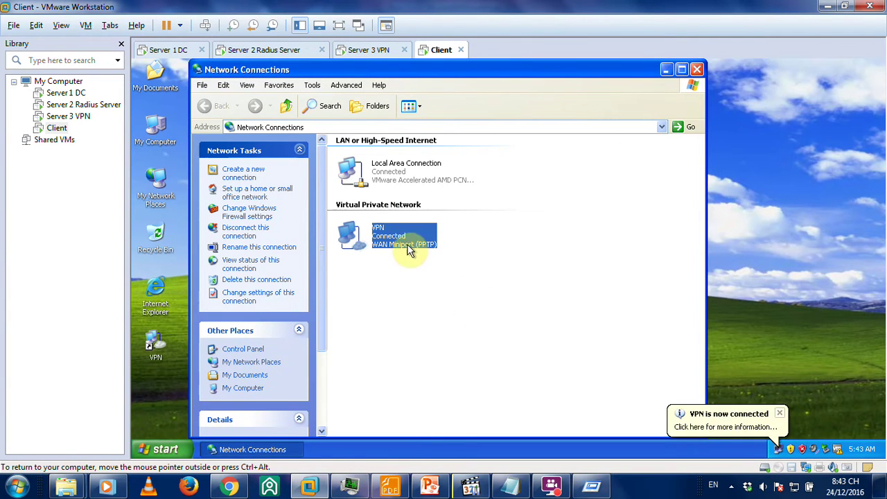
left_click(779, 414)
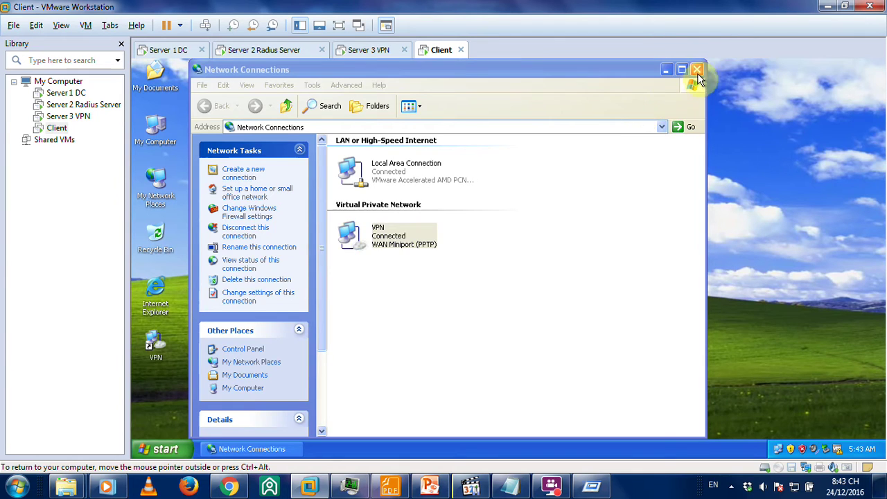
left_click(696, 69)
Ping 172.16.1.2 from a command prompt to confirm it answers over the VPN
key("super+r")
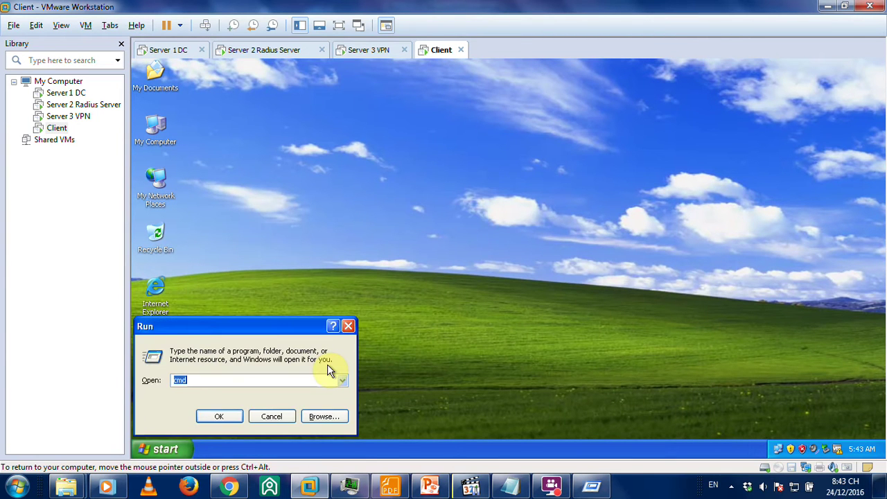
type("cmd")
key("Return")
type("ping 172.16.1.2")
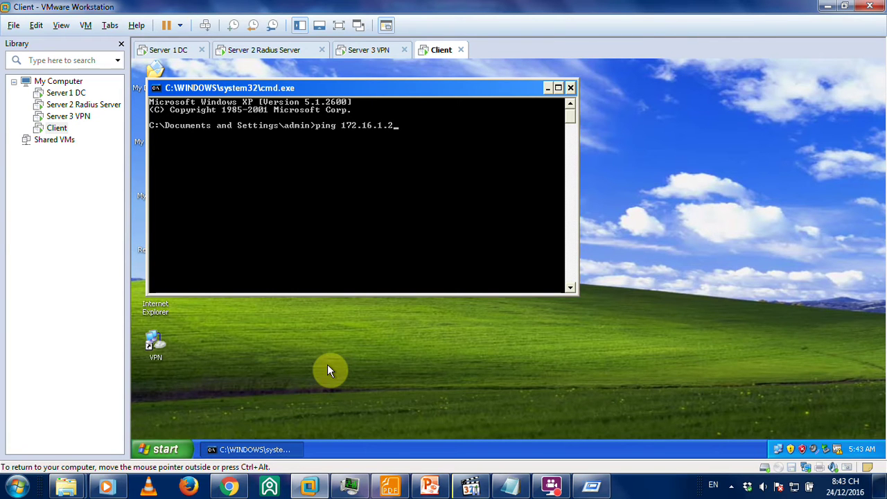
key("Return")
left_click(570, 88)
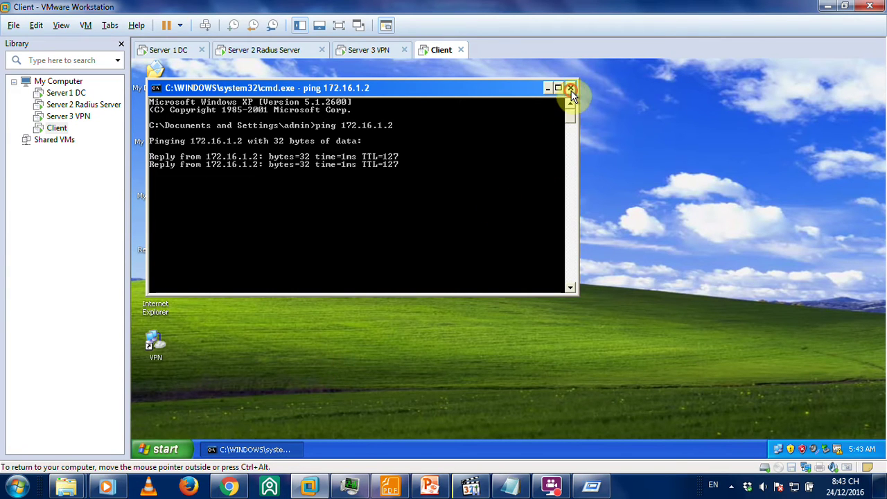
Open \\172.16.1.2 via Run, log in as administrator, and open the Share folder
left_click(179, 451)
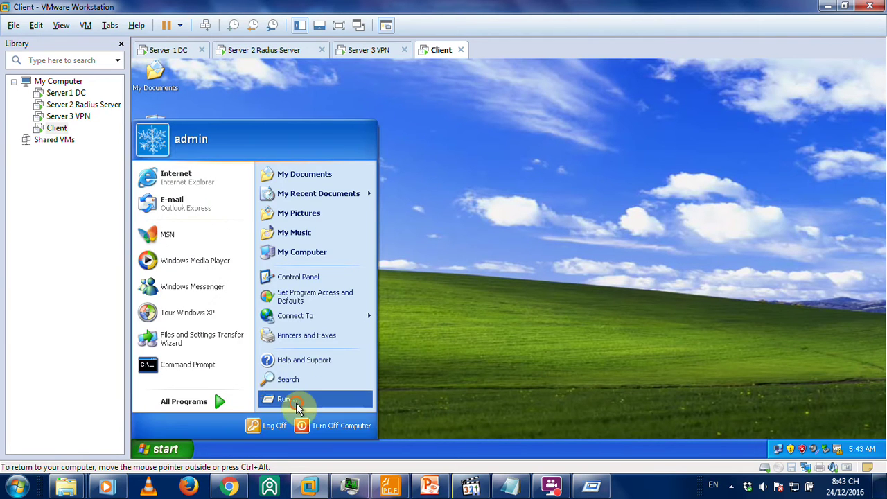
left_click(293, 400)
type("\\\\")
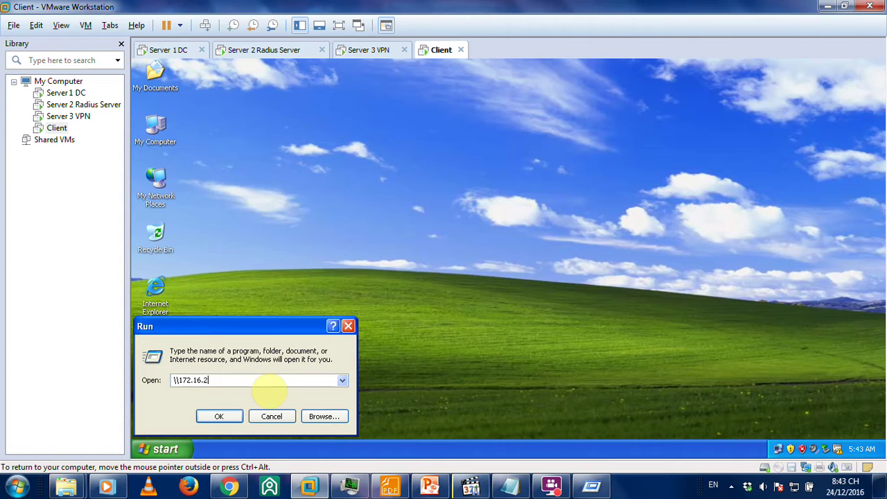
type("172.16.1.2")
key("Return")
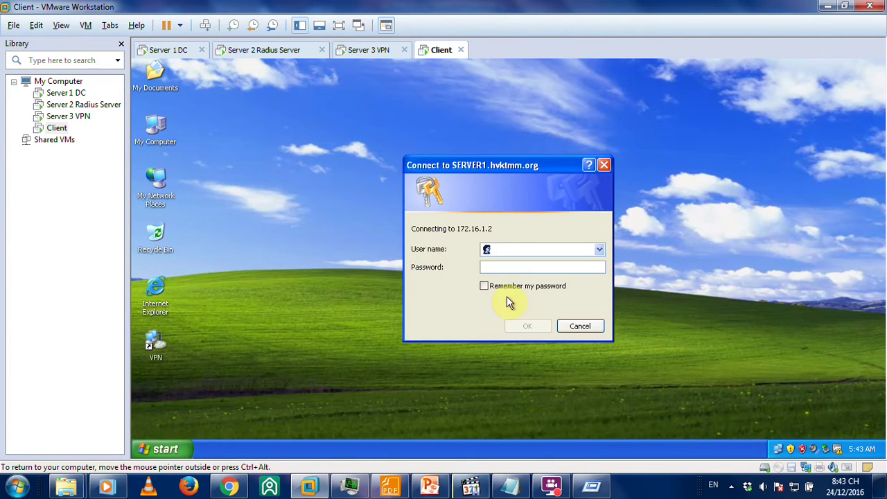
type("administrator")
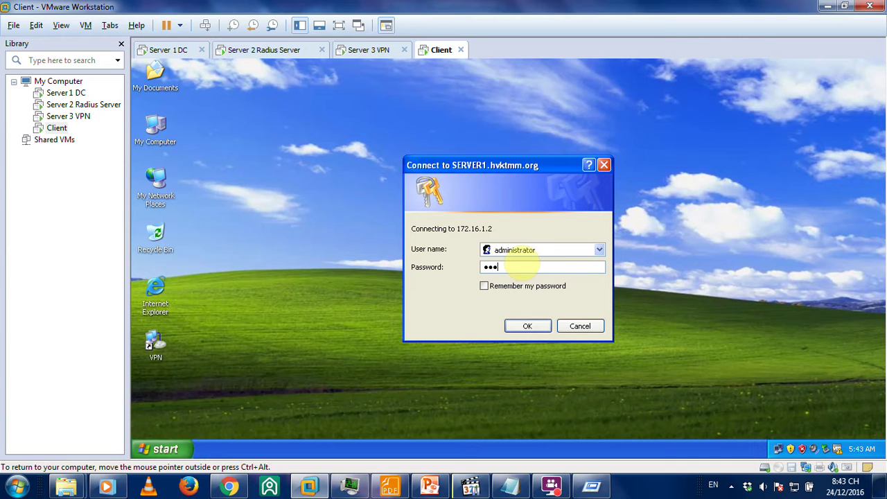
key("Return")
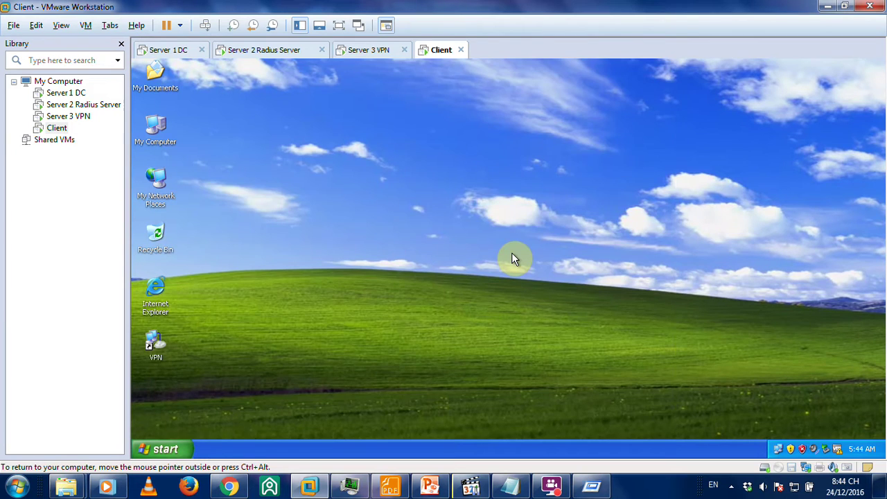
double_click(483, 154)
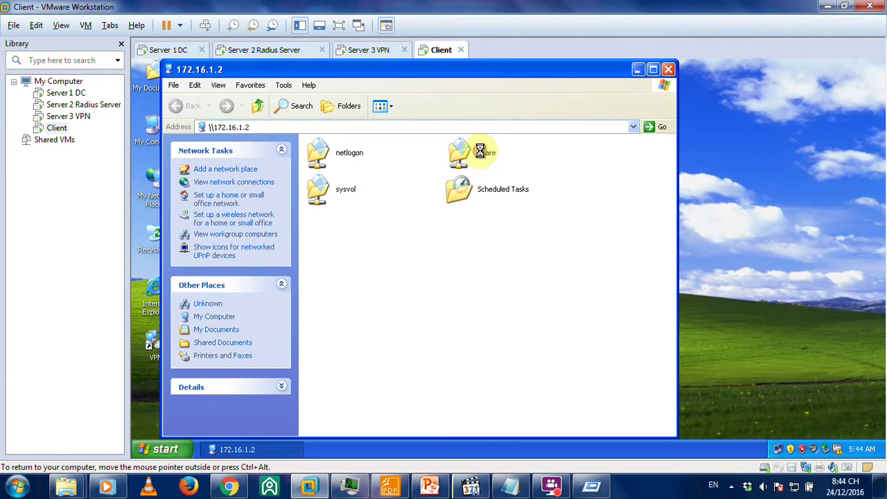
Start a Network Monitor capture on Server 3 VPN's Local Computer > Internet network
left_click(294, 49)
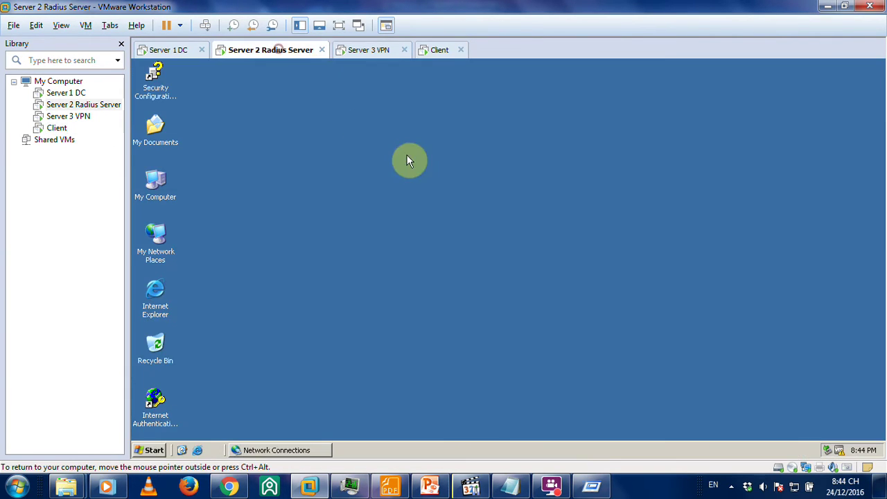
left_click(372, 51)
double_click(211, 84)
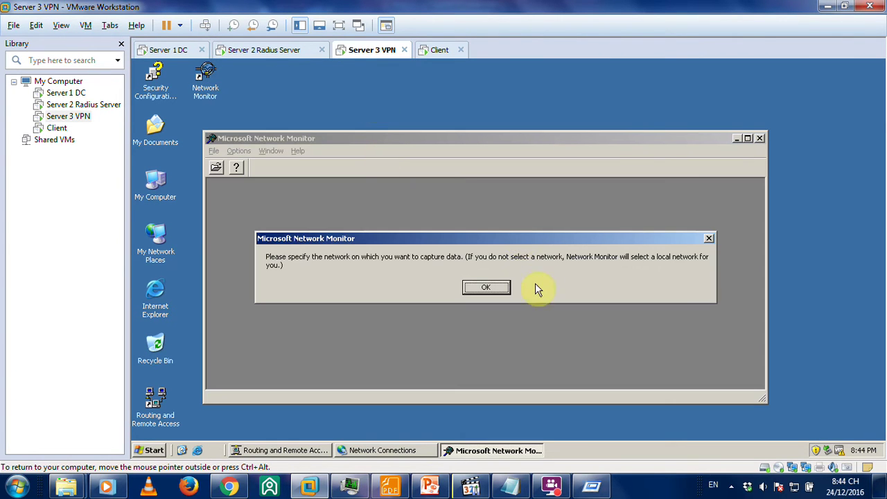
left_click(489, 288)
left_click(323, 219)
double_click(323, 221)
left_click(326, 239)
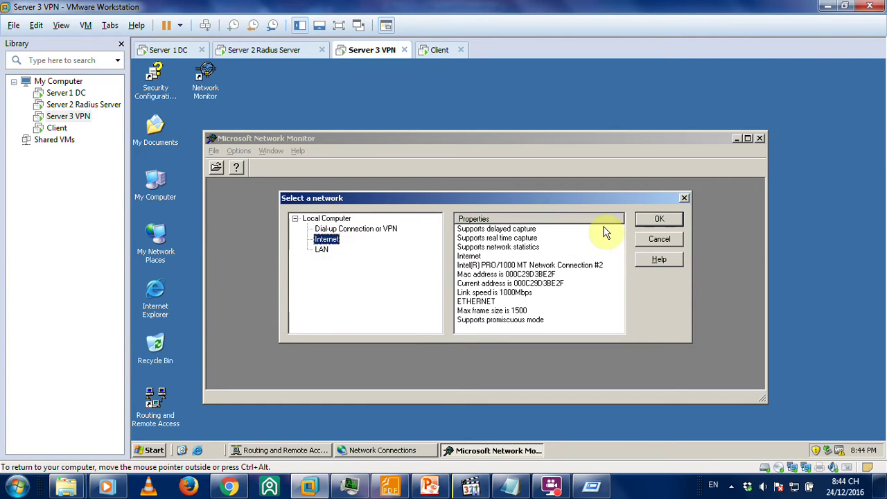
left_click(651, 220)
left_click(239, 150)
left_click(253, 173)
left_click(442, 50)
left_click(337, 153)
left_click(326, 151)
left_click_drag(759, 179, 757, 179)
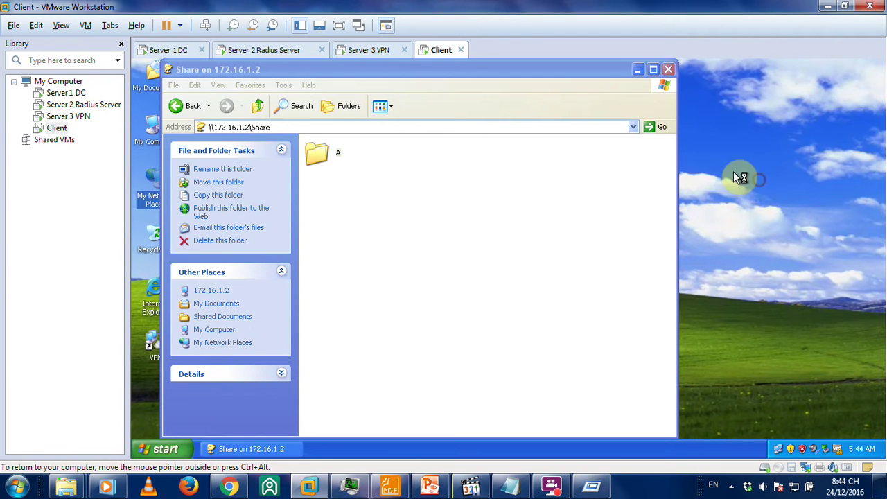
left_click(260, 50)
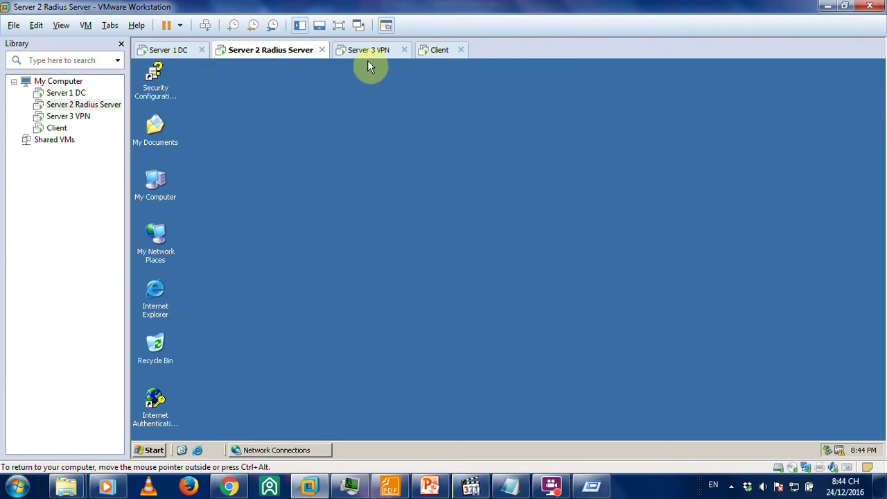
left_click(367, 51)
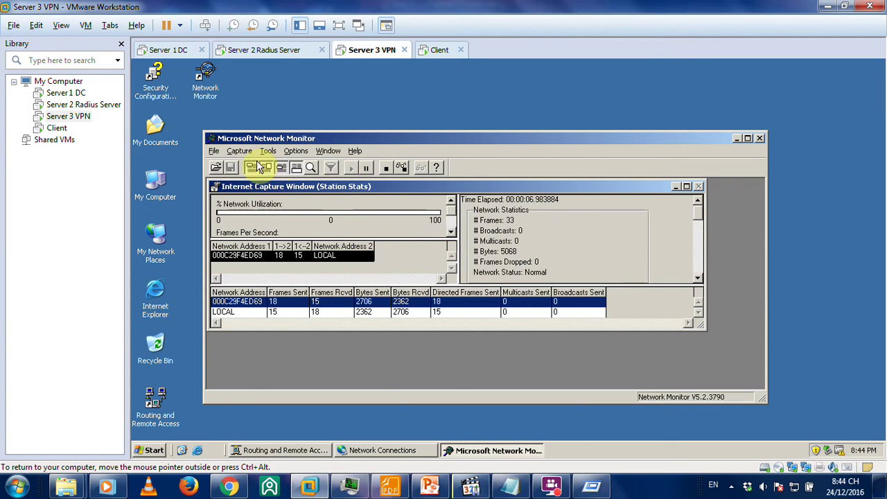
Stop the capture and inspect the captured PPP frames 1 and 2
left_click(240, 151)
left_click(253, 188)
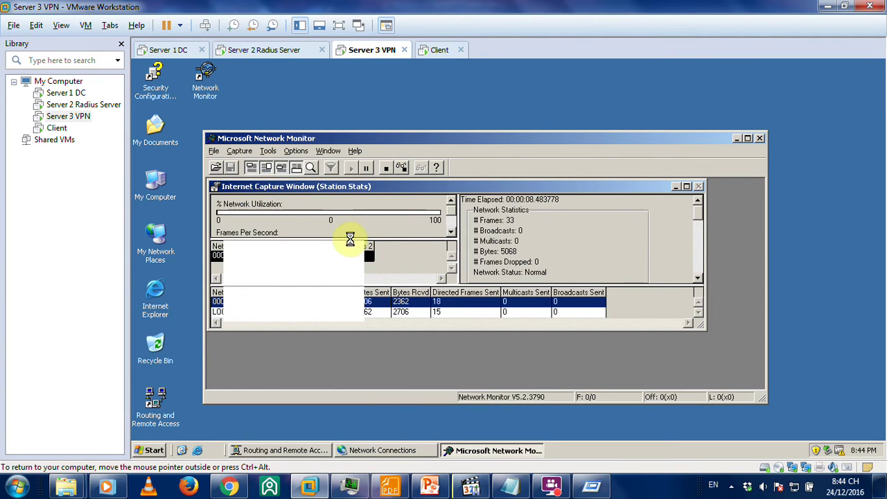
left_click(441, 236)
left_click(439, 255)
left_click(439, 236)
left_click(444, 227)
left_click(446, 237)
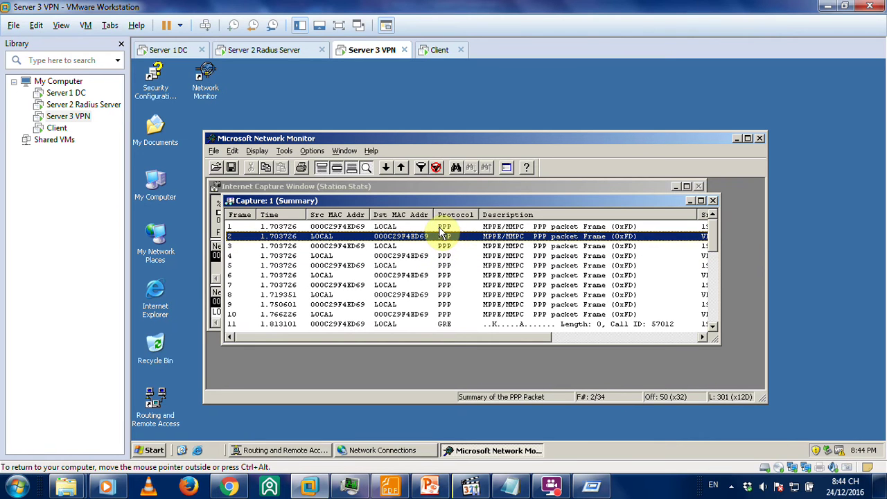
left_click(440, 229)
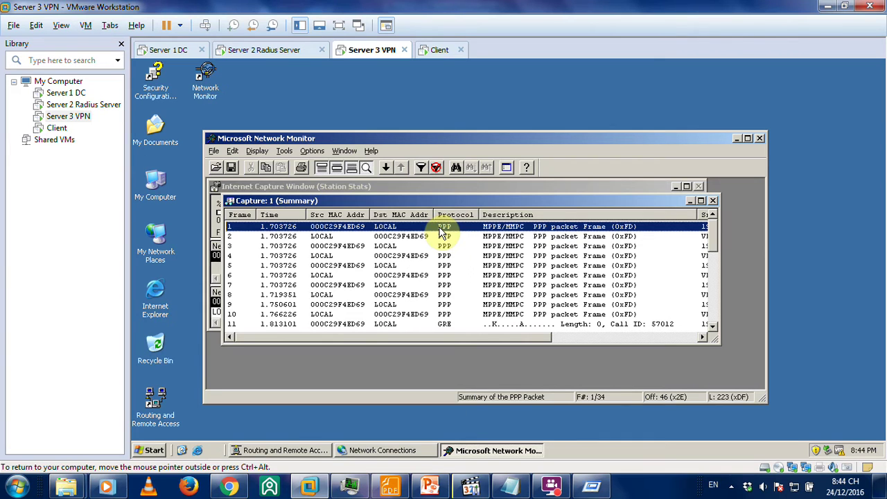
Close the Capture: 1 (Summary) window and minimize Network Monitor on Server 3 VPN
left_click(437, 49)
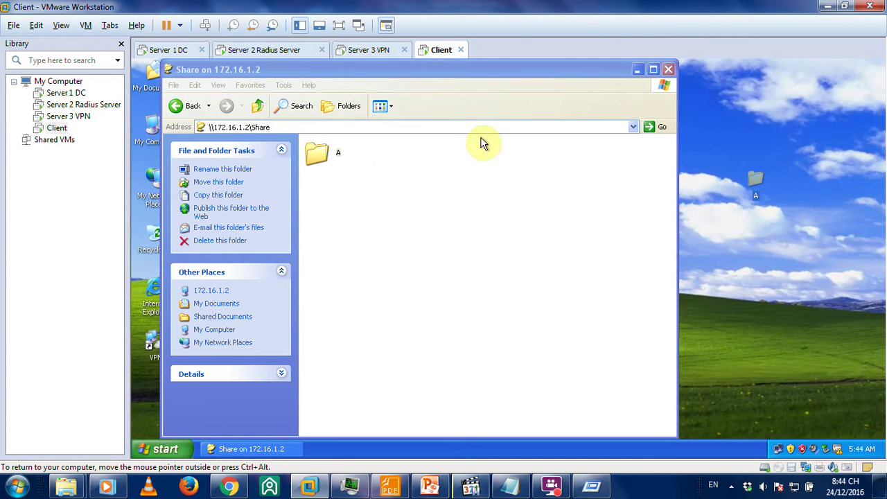
left_click(368, 54)
left_click(263, 52)
left_click(380, 51)
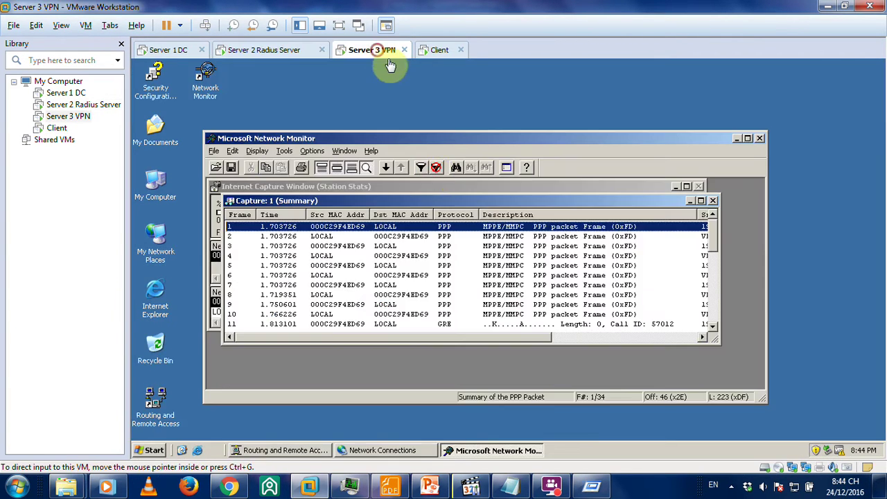
left_click(713, 202)
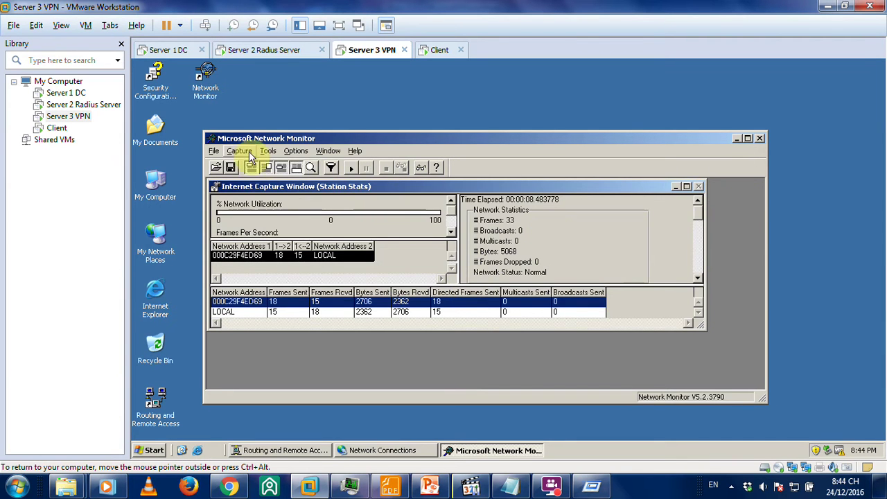
left_click(440, 51)
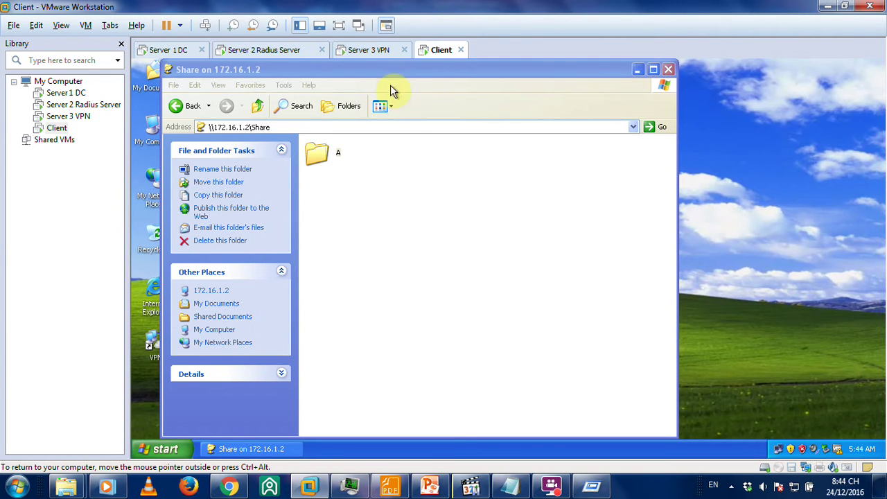
left_click(354, 54)
left_click(277, 47)
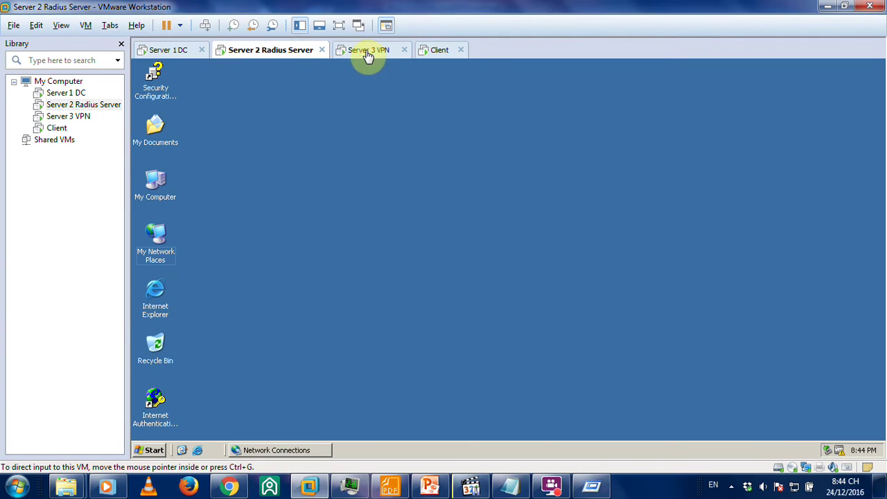
left_click(366, 53)
left_click(738, 138)
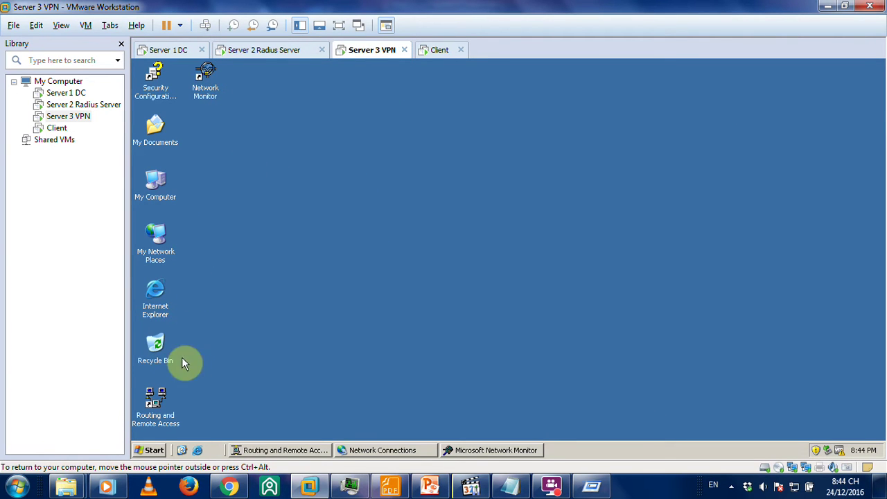
Allow a custom IPSec policy for L2TP with a pre-shared key on VPN (local), then minimize the Client's Share window
left_click(307, 451)
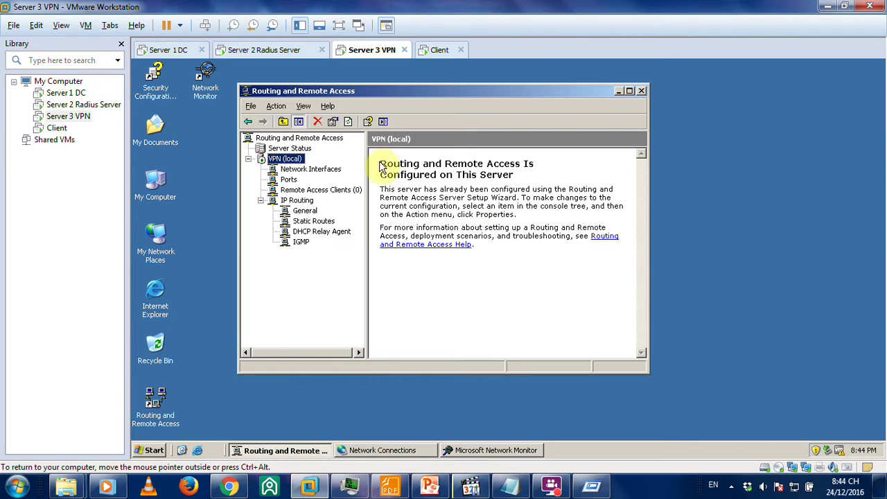
right_click(293, 160)
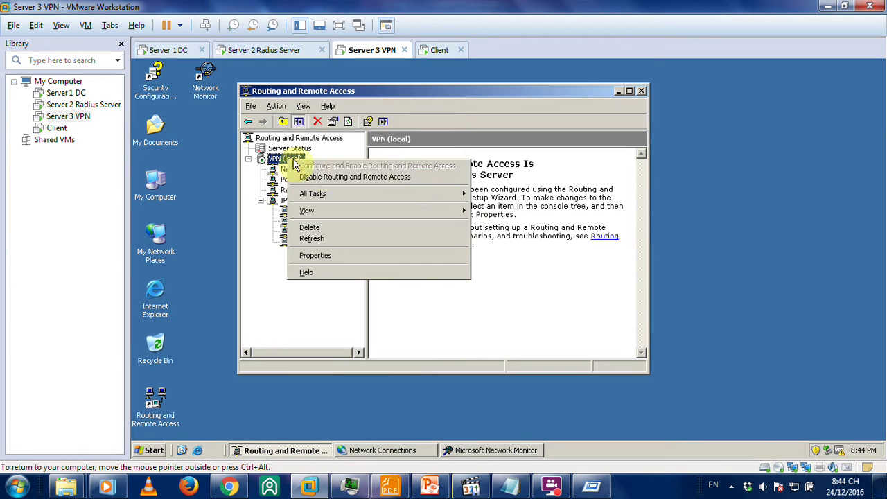
left_click(268, 267)
right_click(285, 159)
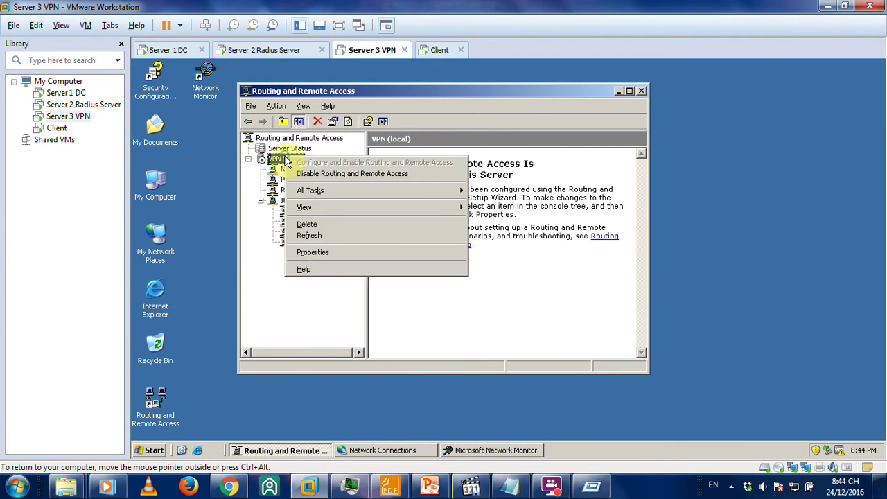
left_click(318, 253)
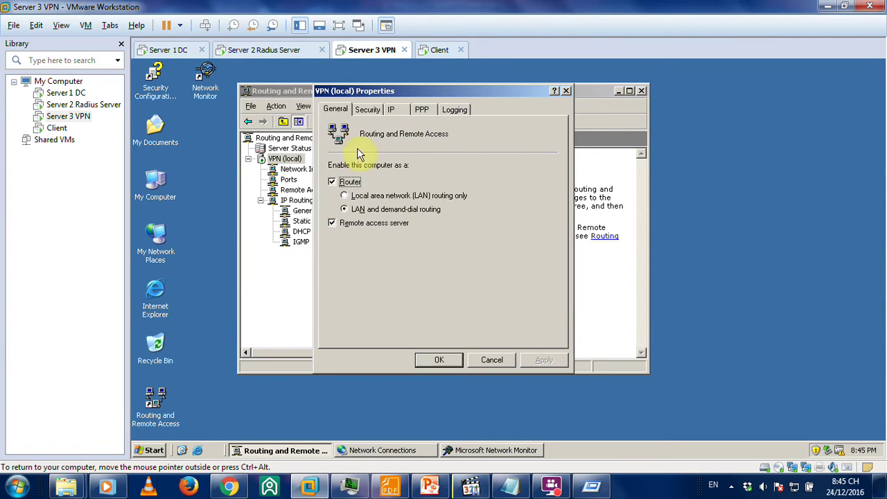
left_click(368, 108)
left_click(332, 296)
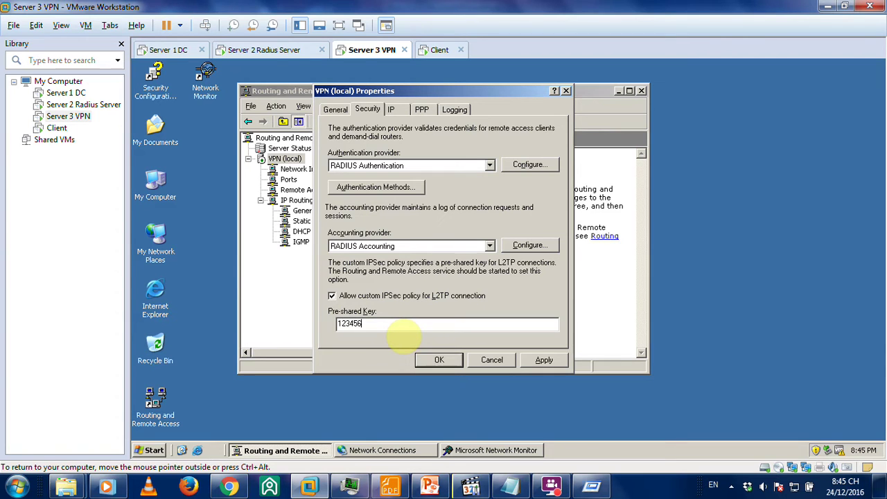
left_click(510, 485)
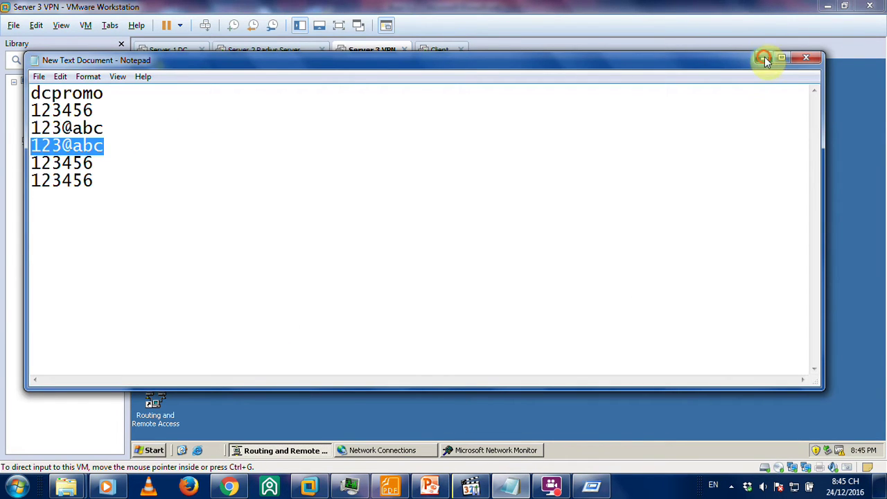
left_click(764, 58)
left_click(436, 361)
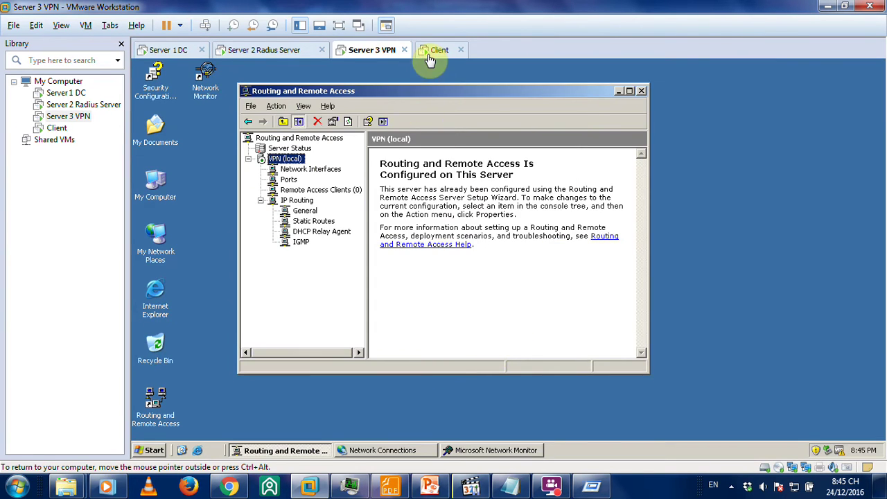
left_click(438, 50)
left_click(637, 70)
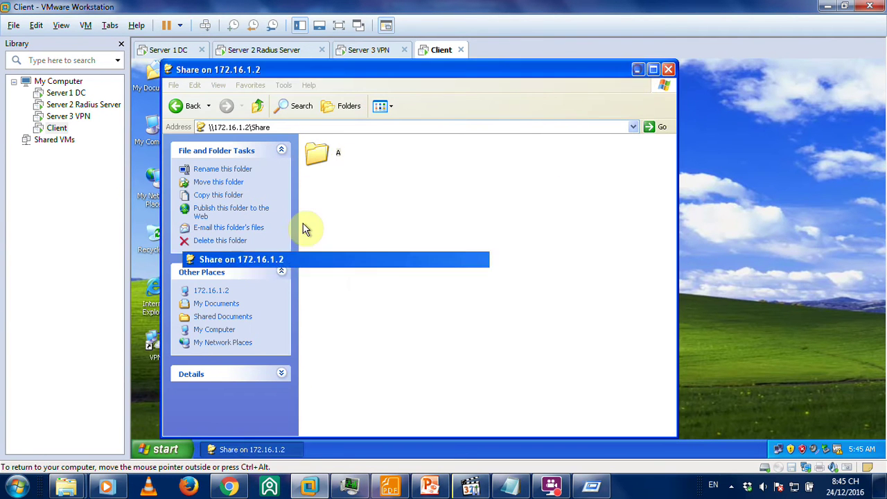
Set the Client VPN connection's type to L2TP IPSec VPN in its Networking settings
right_click(163, 179)
left_click(191, 293)
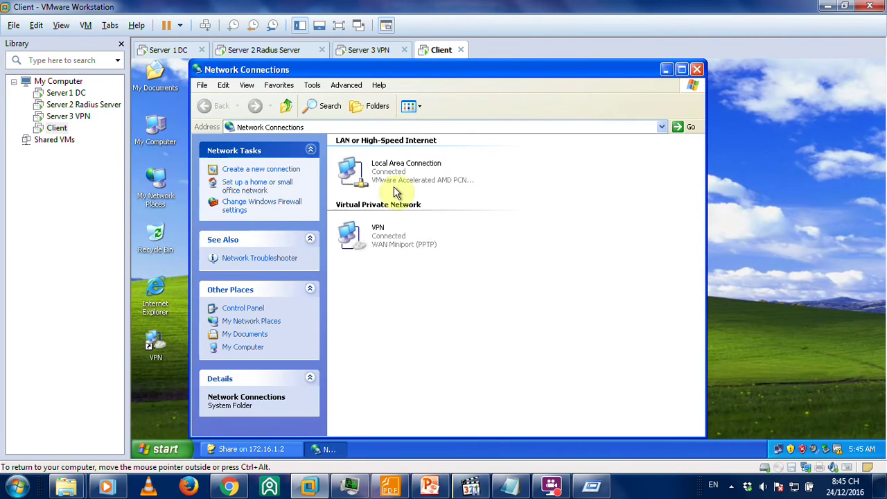
left_click(388, 239)
right_click(388, 239)
left_click(418, 340)
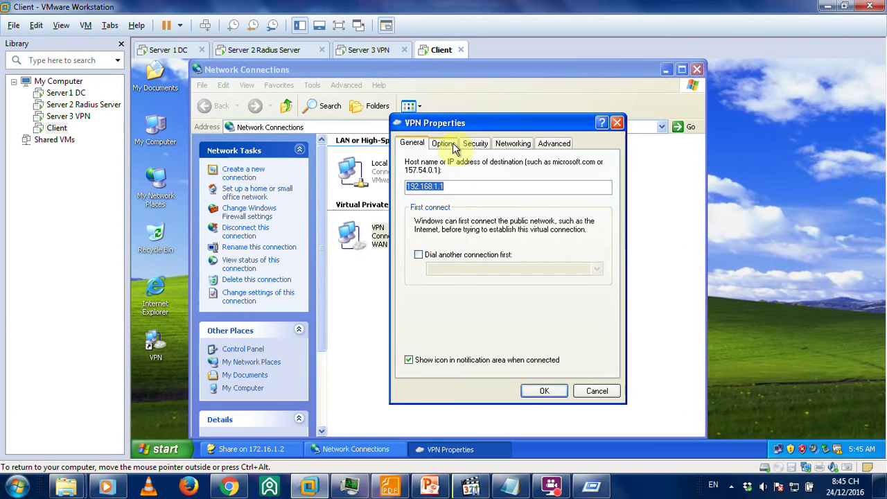
left_click(475, 144)
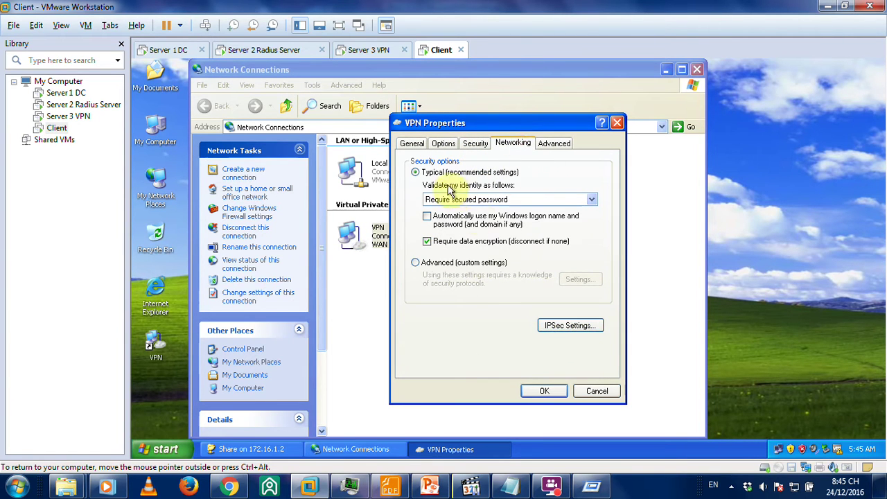
left_click(516, 142)
left_click(473, 178)
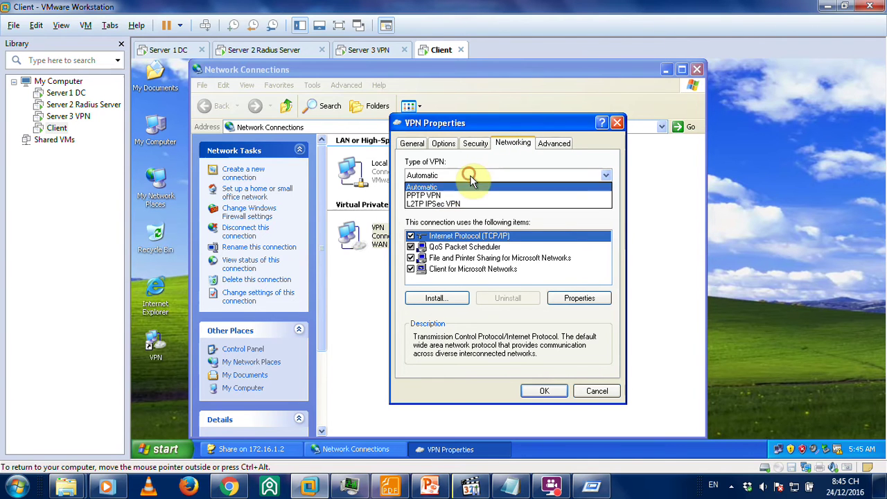
left_click(445, 204)
Enable pre-shared key authentication in IPSec Settings, enter the key, and save the connection
left_click(474, 144)
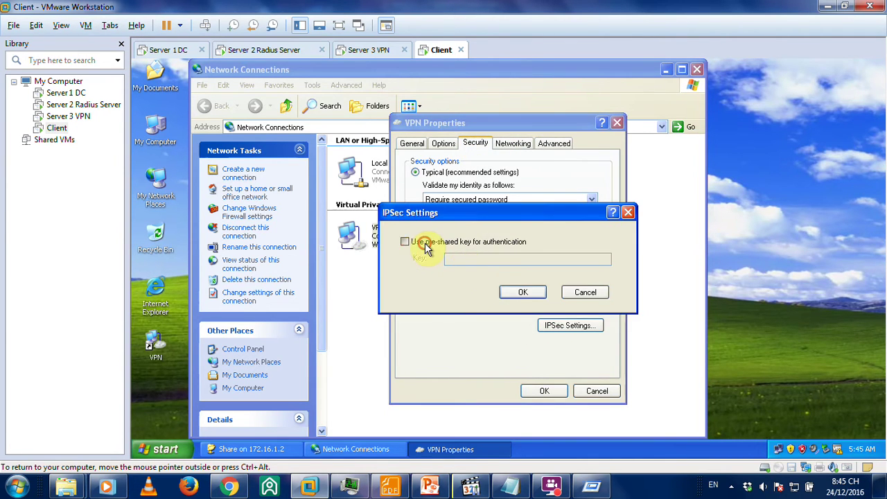
left_click(426, 244)
left_click(477, 258)
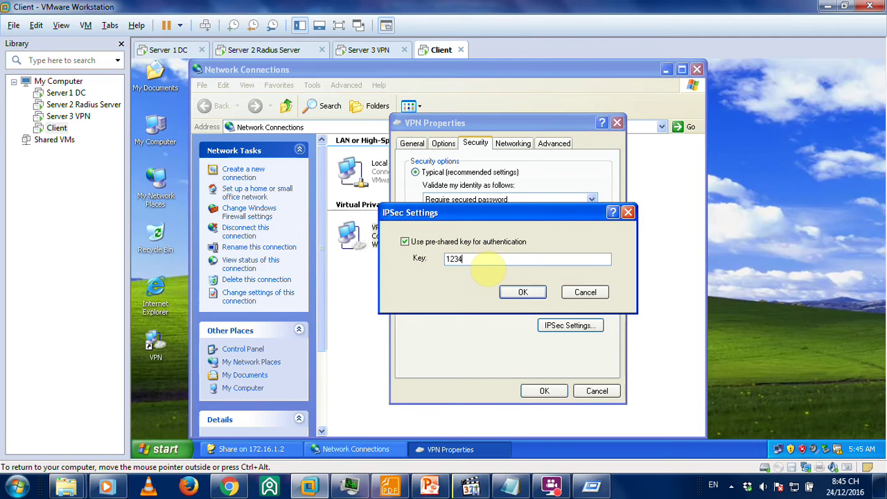
left_click(505, 293)
left_click(546, 391)
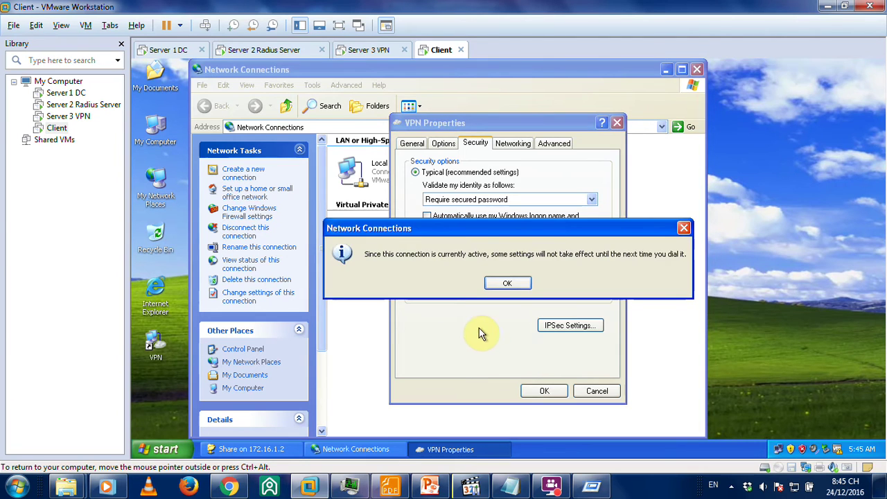
left_click(504, 295)
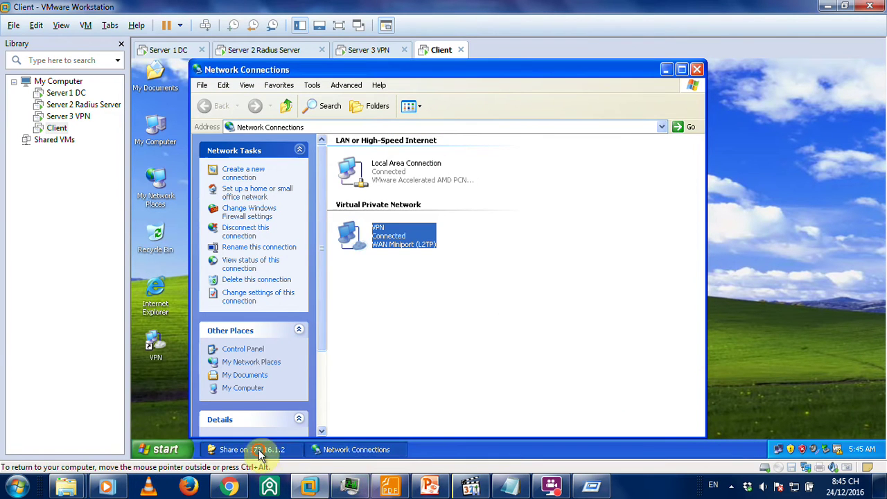
Close the Share on 172.16.1.2 window and bring Server 3 VPN's Network Monitor forward
left_click(253, 450)
left_click(668, 70)
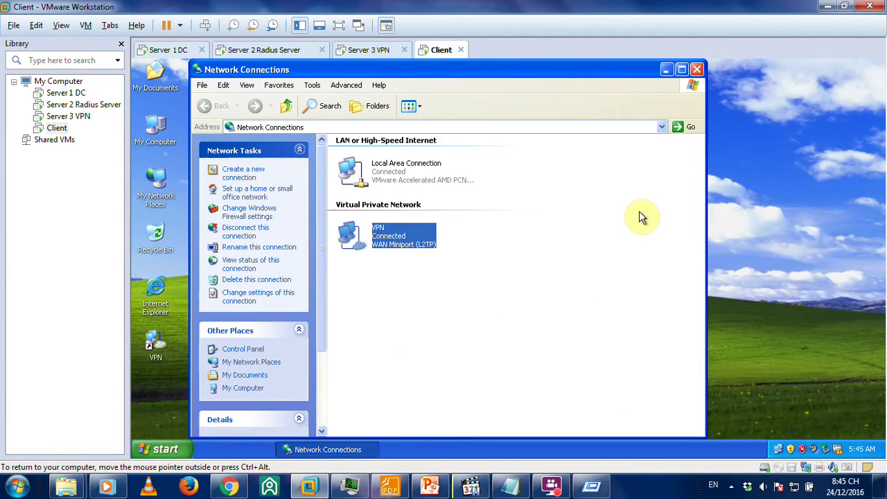
left_click(425, 252)
left_click(418, 238)
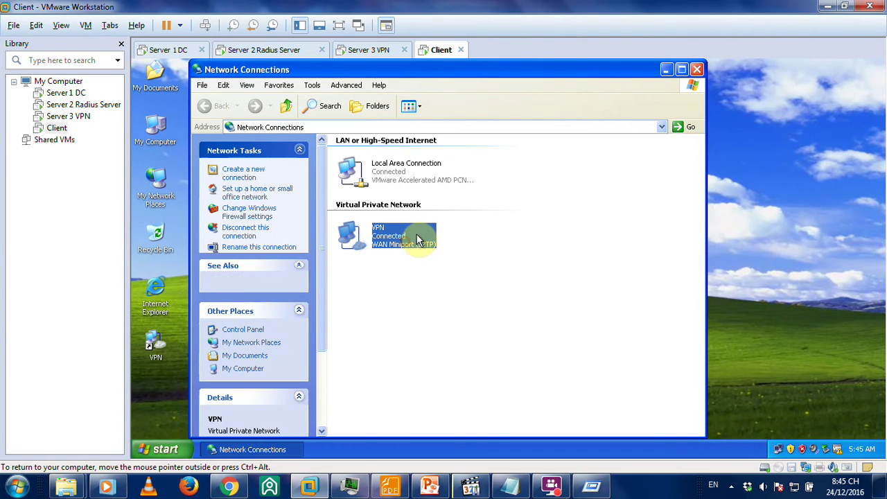
left_click(260, 52)
left_click(368, 50)
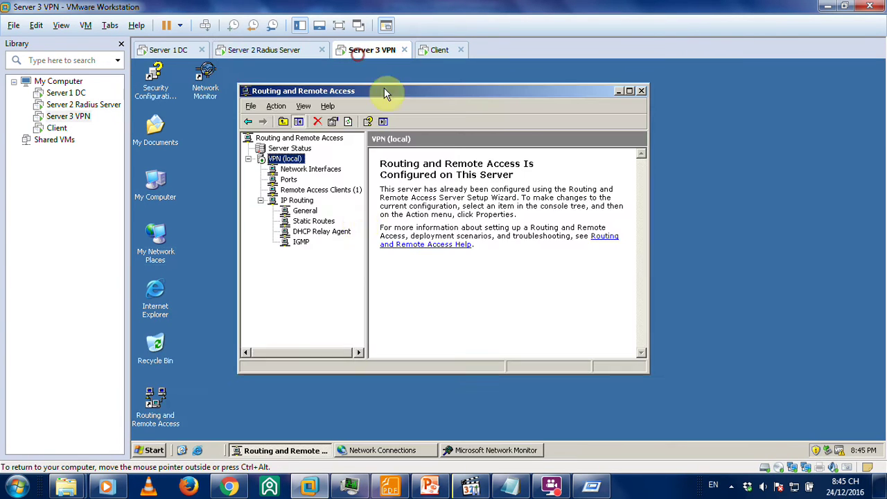
left_click(494, 450)
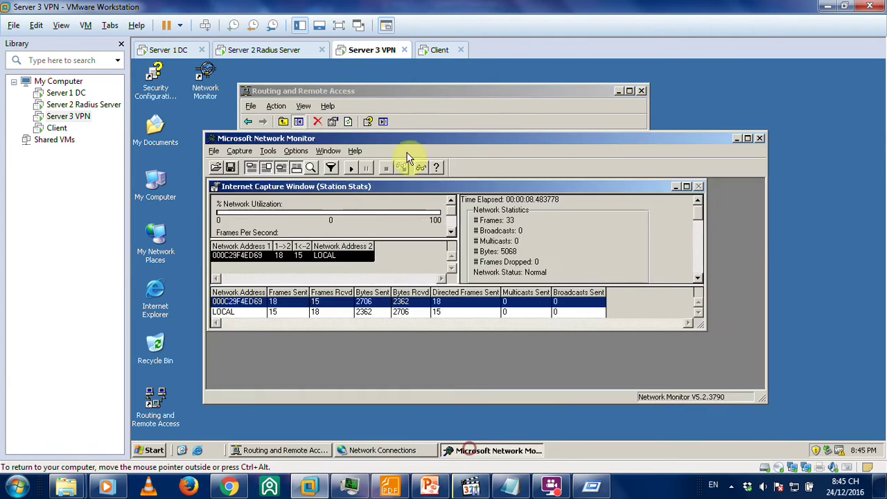
Reopen the Share folder on \\172.16.1.2 from the Client's Run prompt
left_click(440, 49)
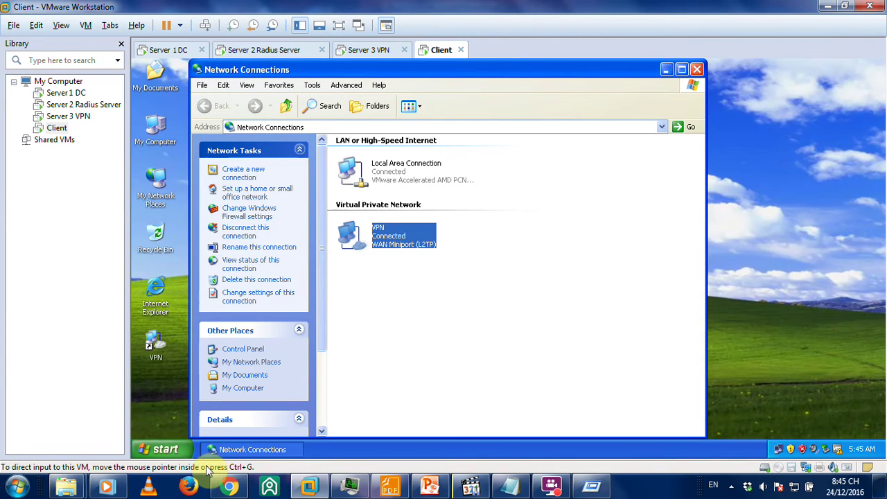
left_click(161, 450)
left_click(308, 406)
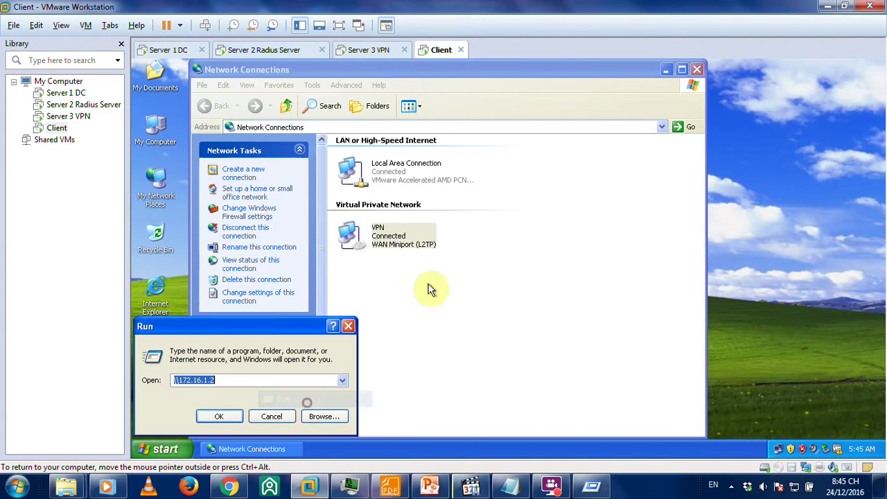
key("Return")
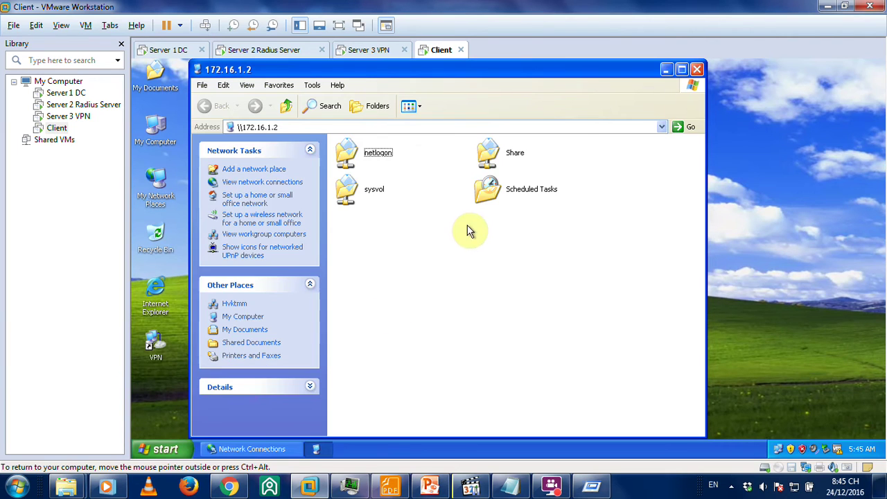
double_click(511, 155)
Start a new capture on Server 3 VPN, declining to save the old one
left_click(368, 52)
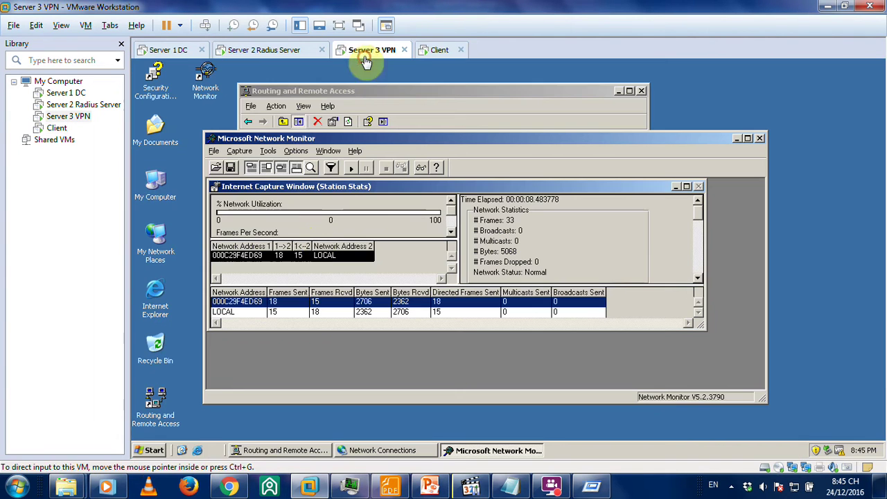
left_click(238, 151)
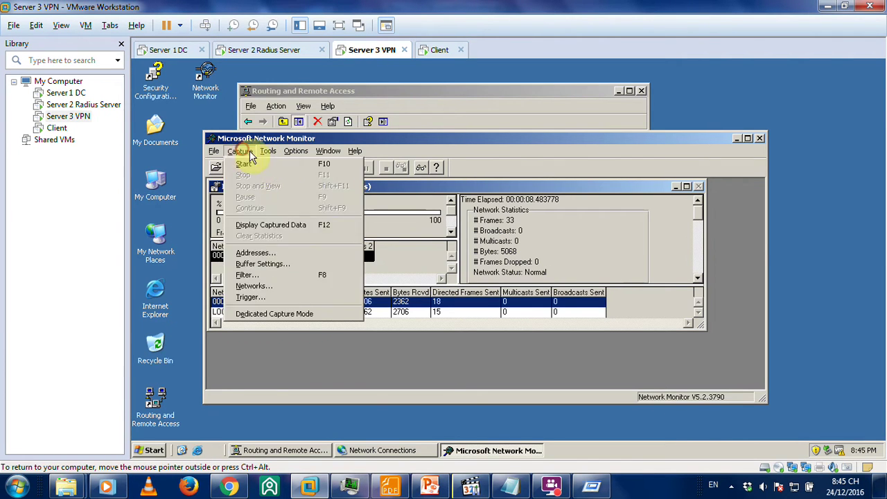
left_click(243, 164)
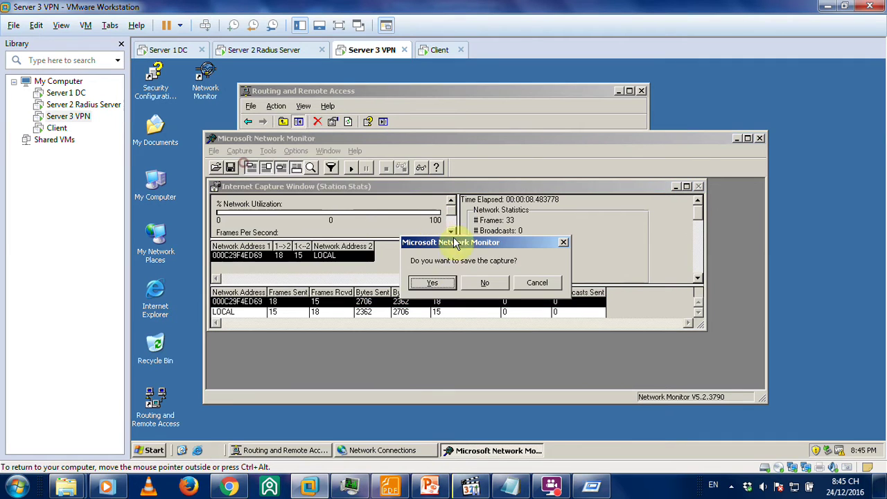
left_click(503, 282)
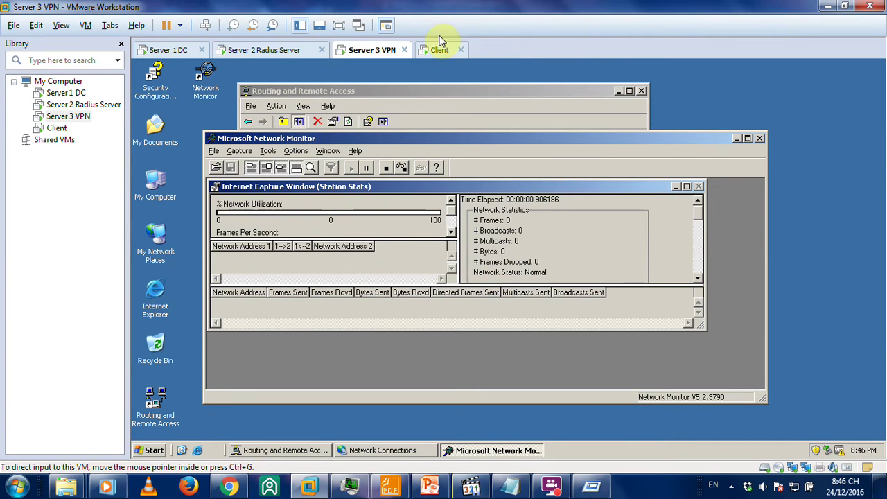
left_click(439, 50)
left_click_drag(358, 151, 755, 192)
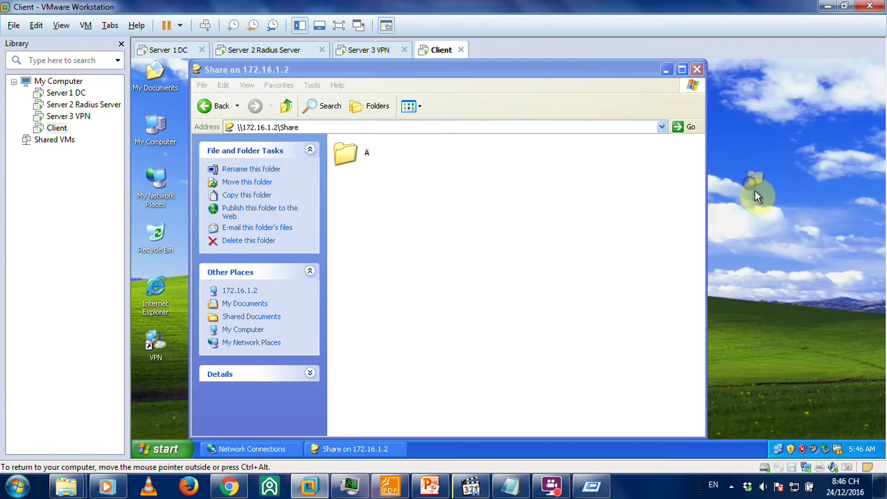
left_click(271, 52)
left_click(378, 52)
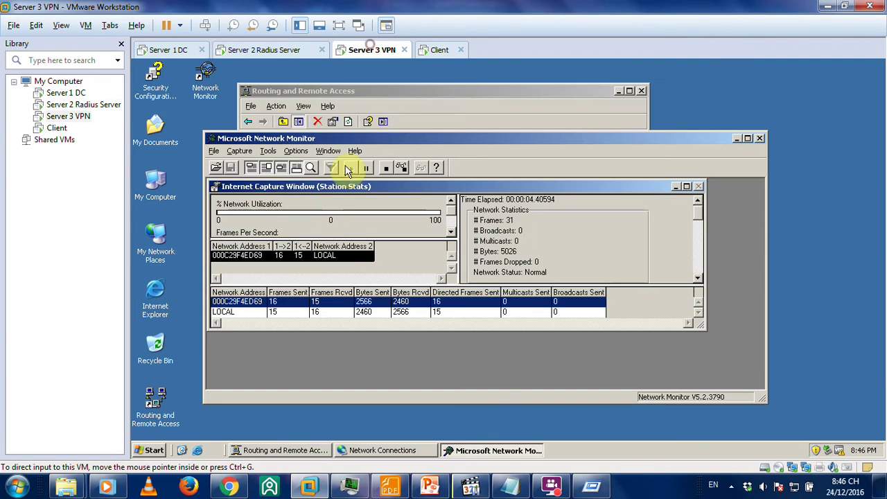
Stop and view the capture, close its summary, then close the Client's Share window
left_click(240, 151)
left_click(258, 186)
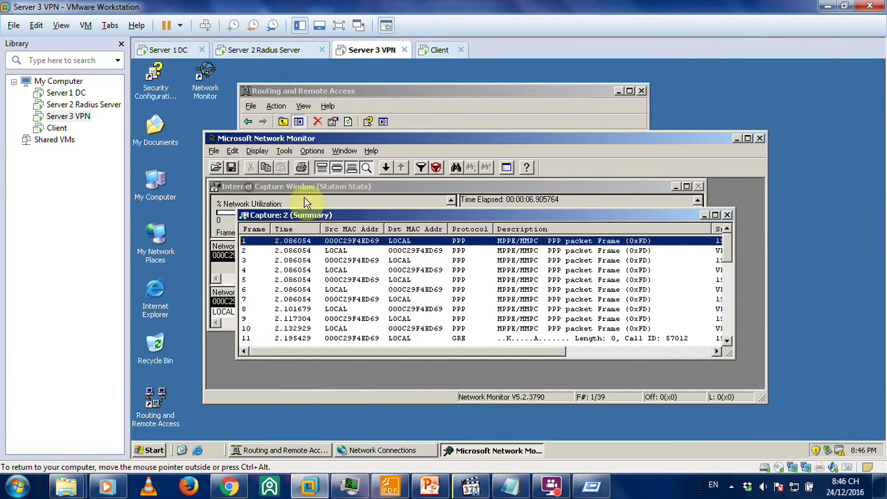
left_click(461, 250)
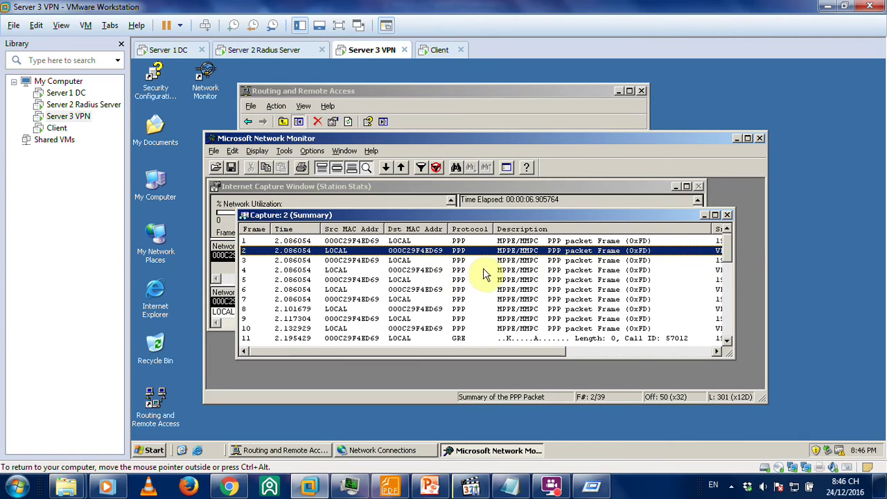
left_click(727, 215)
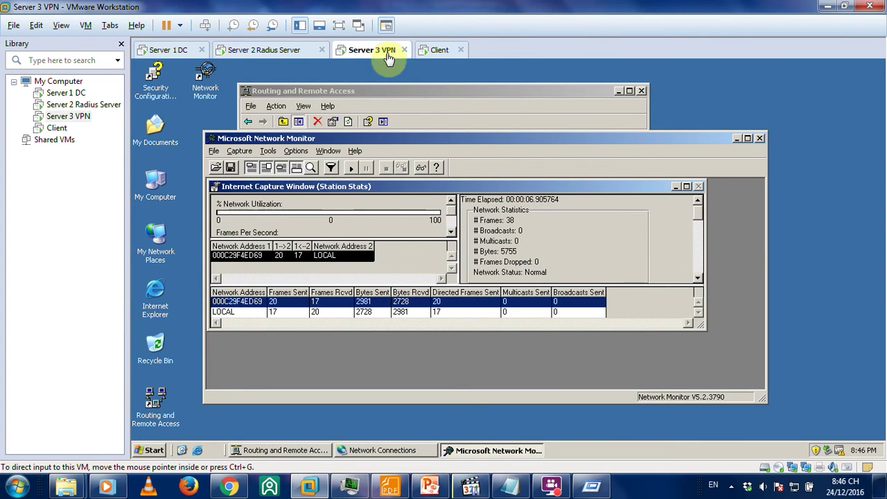
left_click(440, 50)
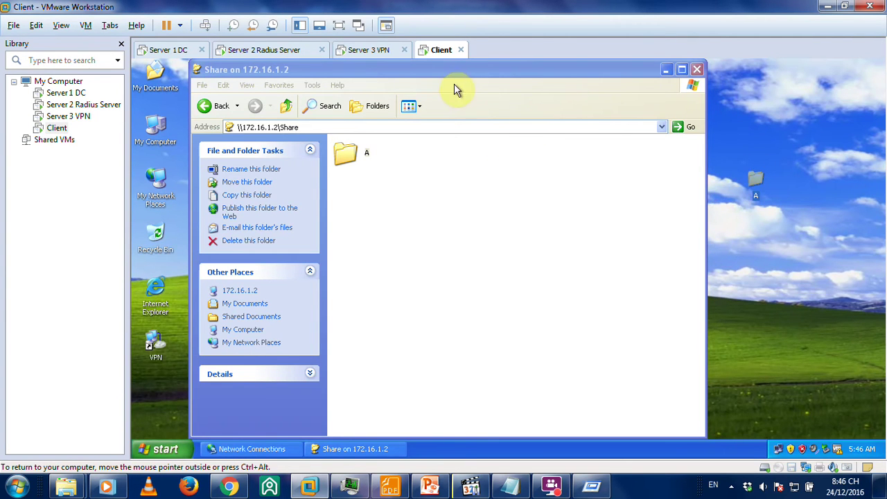
left_click(696, 69)
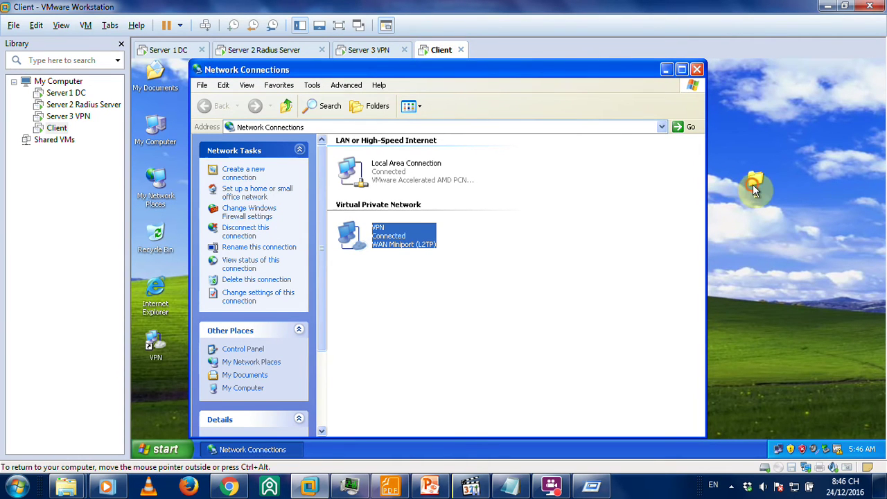
Delete folder A from the client desktop and confirm the deletion
left_click(756, 185)
key("Delete")
key("Return")
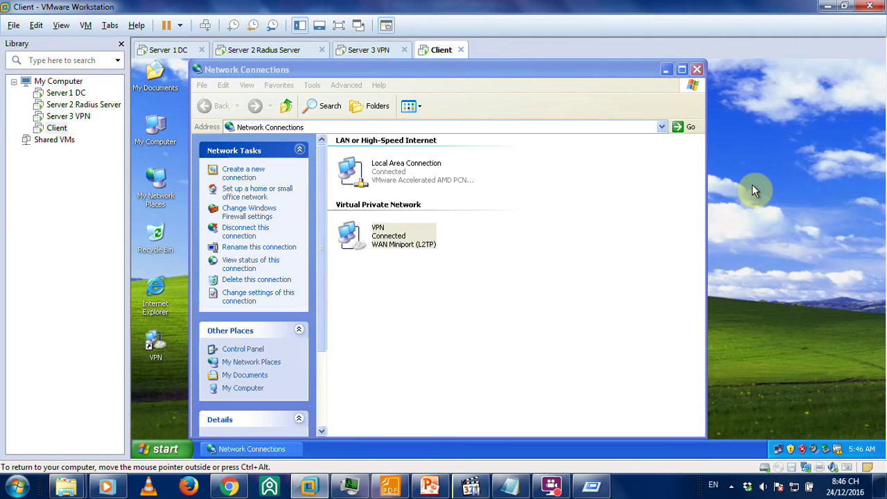
Disconnect the L2TP VPN connection, then redial it with the user's credentials
right_click(389, 237)
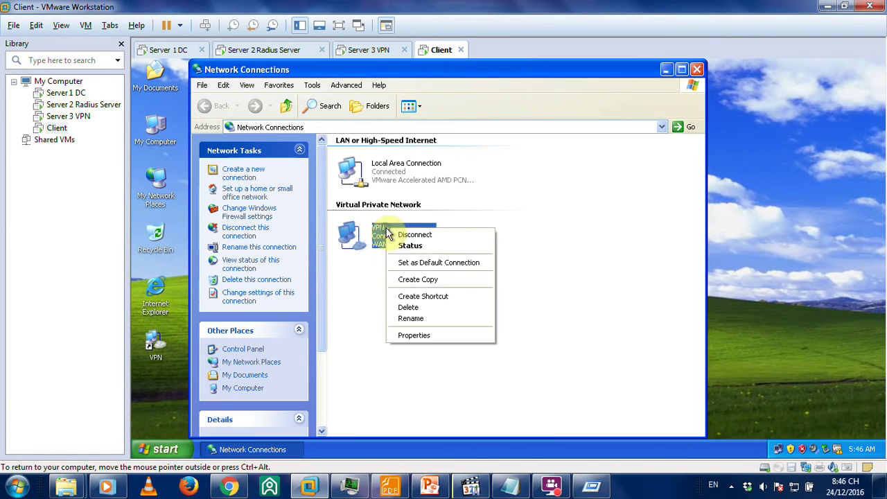
left_click(406, 235)
right_click(420, 250)
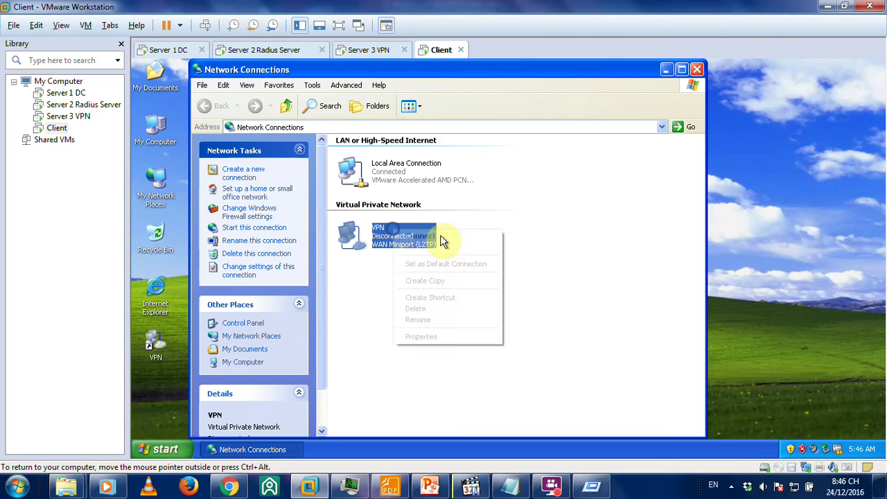
left_click(426, 236)
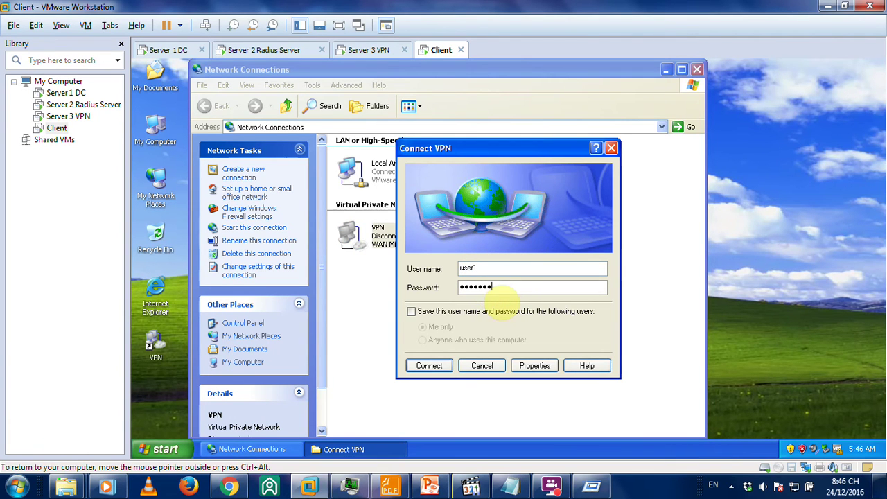
left_click(437, 365)
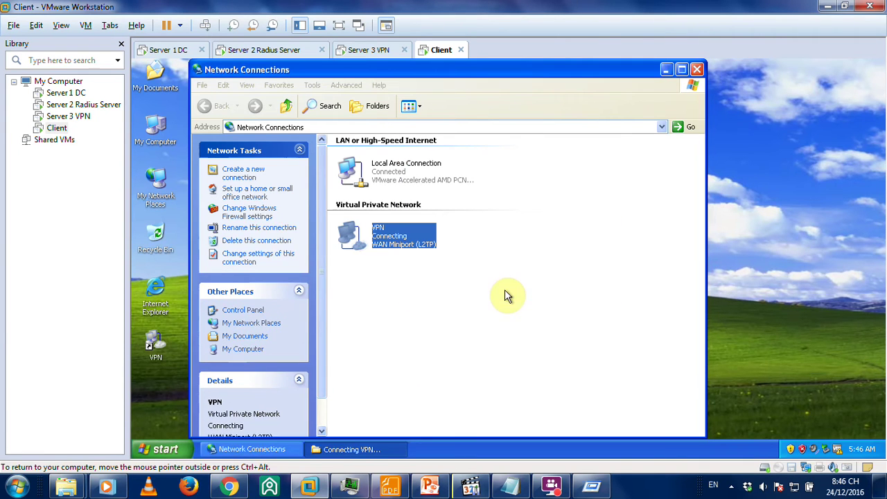
Run \\172.16.1.2 on the client and open its Share folder
left_click(666, 70)
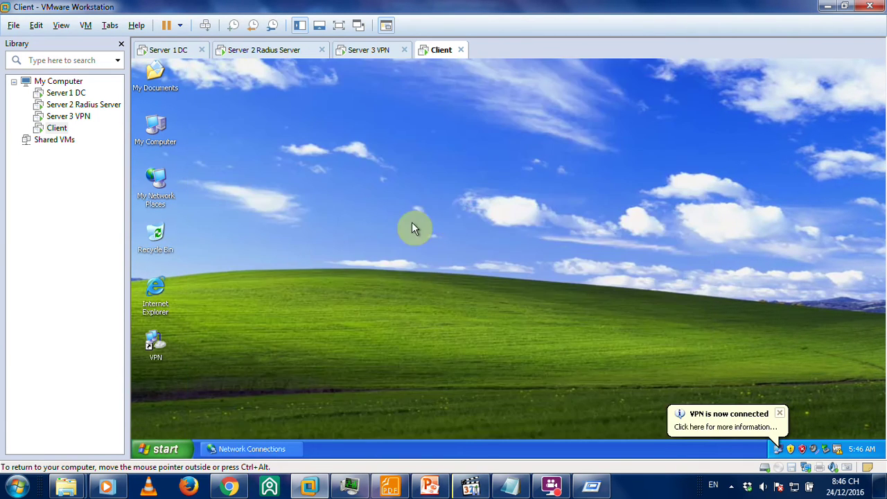
left_click(176, 449)
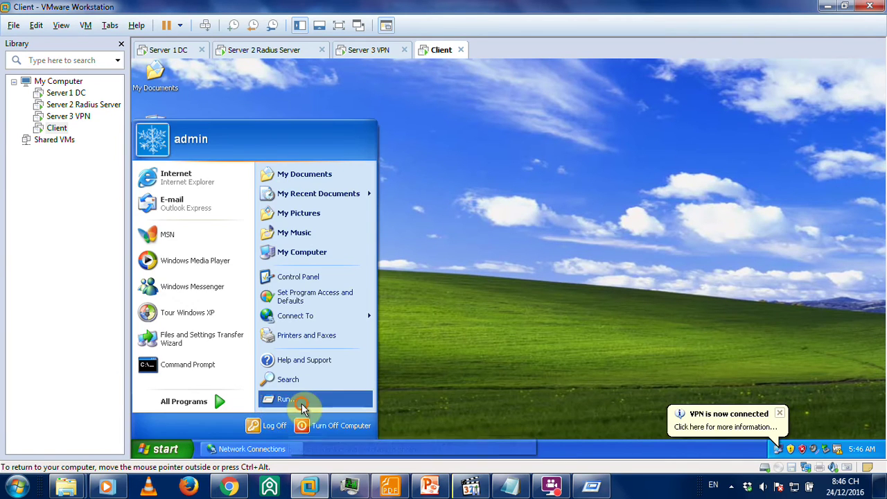
left_click(298, 400)
left_click(210, 416)
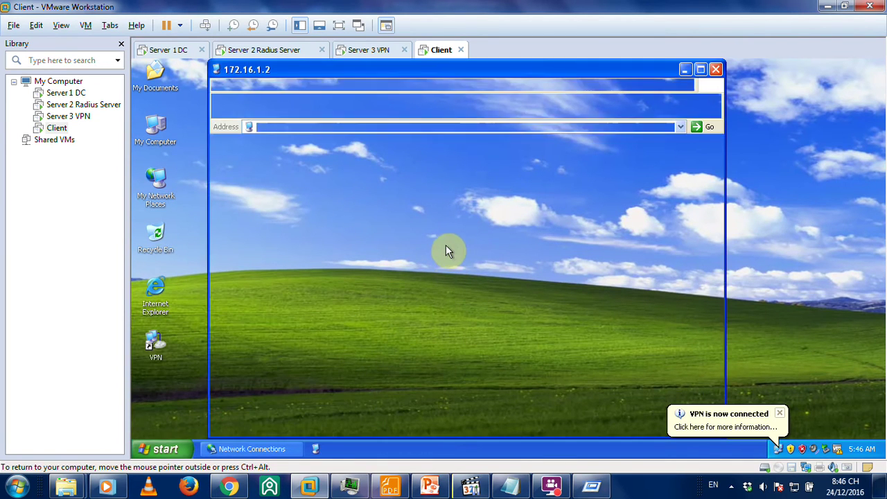
double_click(520, 150)
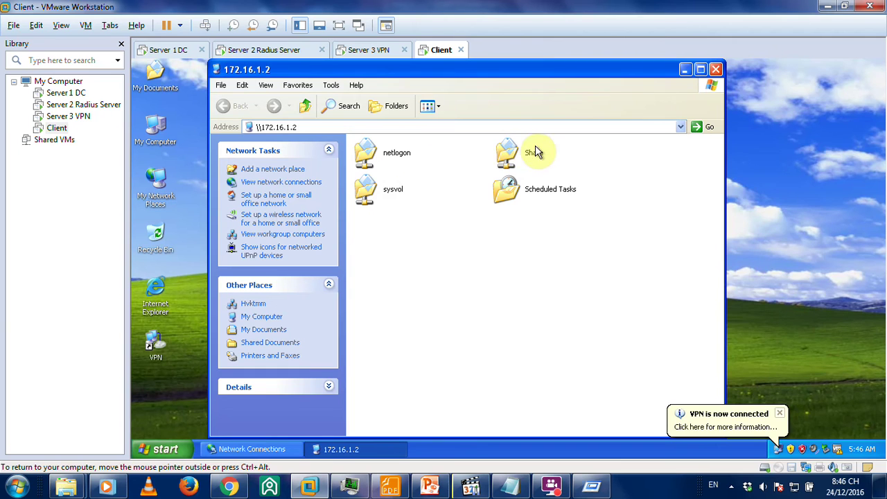
On Server 3 VPN, stop the running capture without saving and restart it fresh
left_click(308, 51)
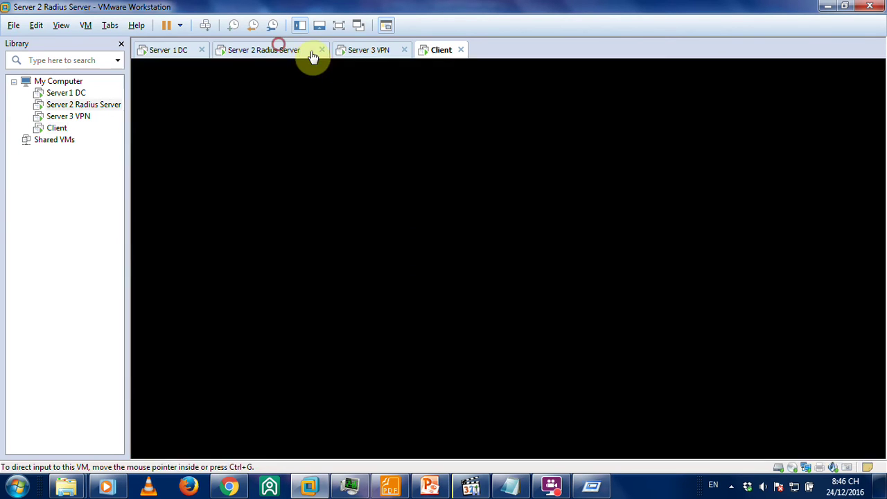
left_click(363, 51)
left_click(240, 151)
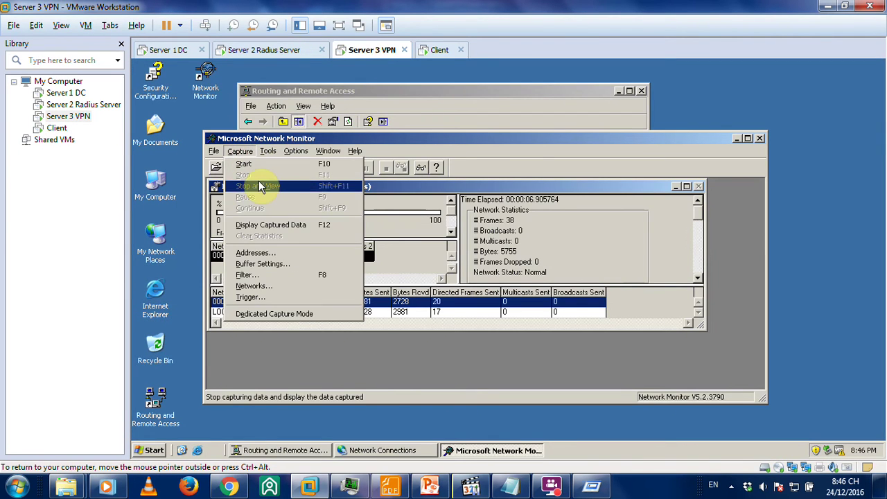
left_click(258, 180)
left_click(483, 284)
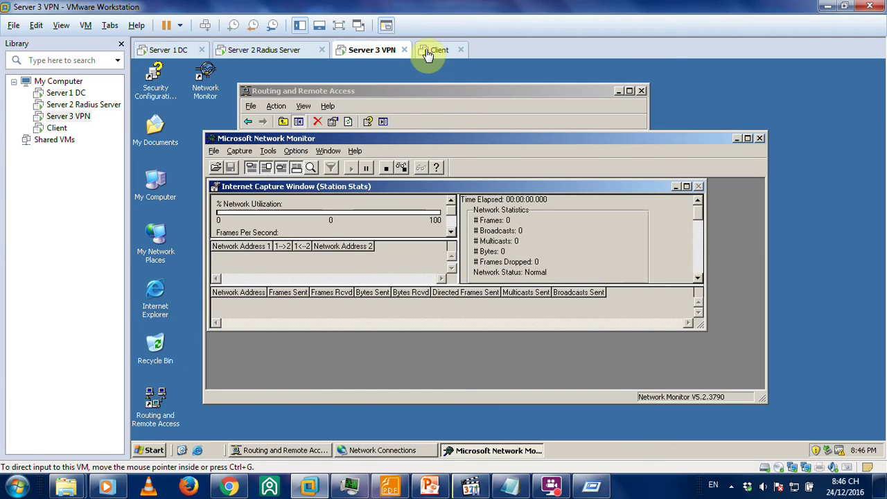
Copy folder A from Share onto the client desktop
left_click(438, 50)
left_click_drag(365, 154, 762, 197)
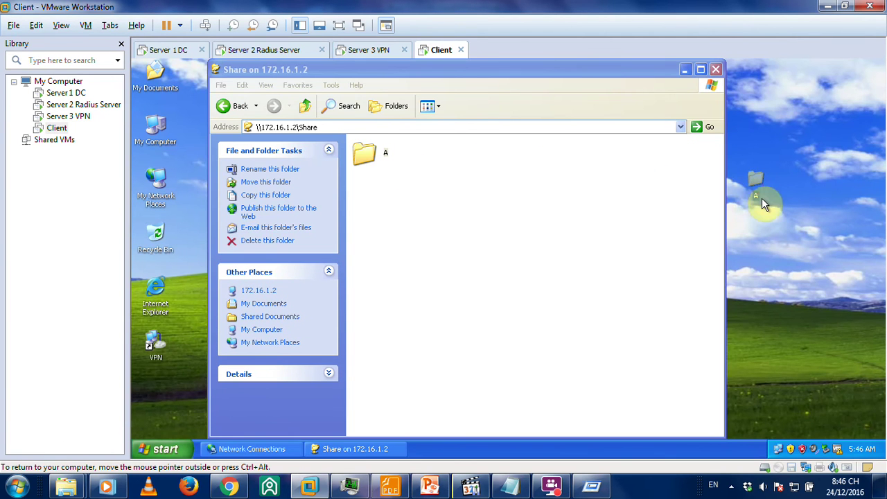
left_click(343, 50)
Stop the server capture, view it, and step through the captured ESP frames
left_click(239, 151)
left_click(263, 191)
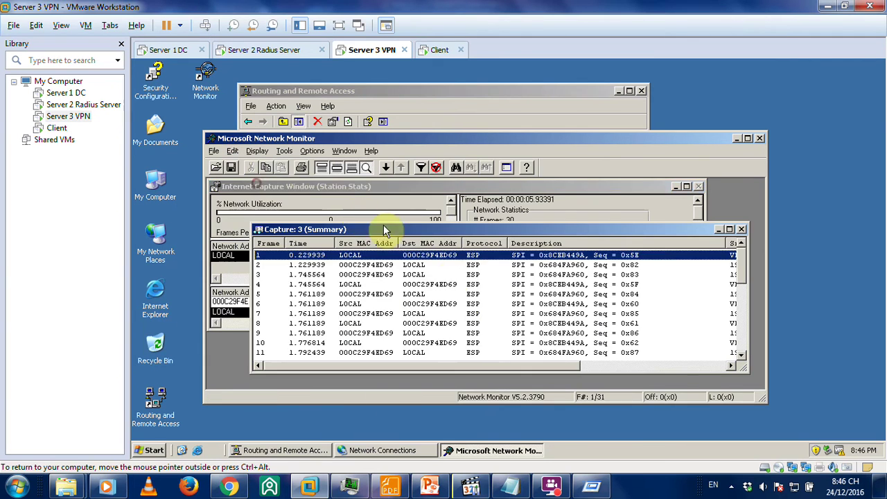
left_click(473, 265)
left_click(474, 274)
left_click(475, 284)
left_click(475, 323)
left_click(474, 265)
left_click(472, 255)
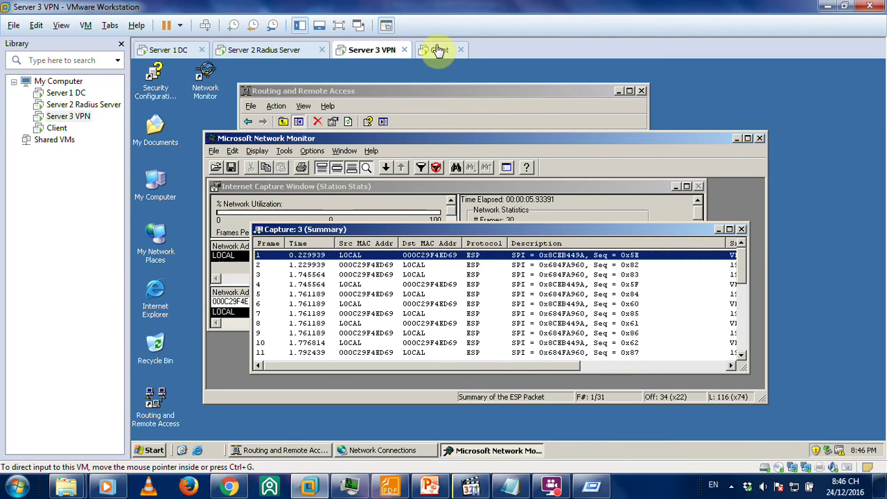
left_click(480, 265)
Reposition the capture summary window to inspect the ESP frames' SPI and sequence numbers
left_click_drag(507, 229, 495, 208)
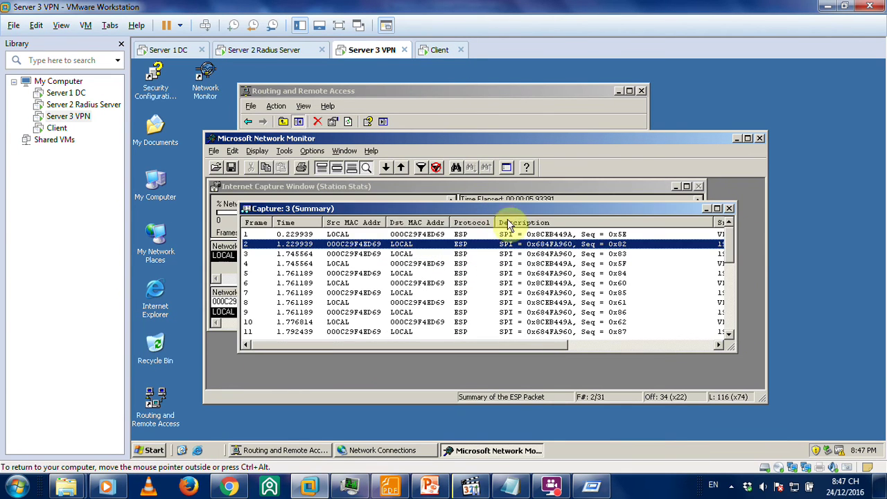
left_click_drag(574, 207, 579, 213)
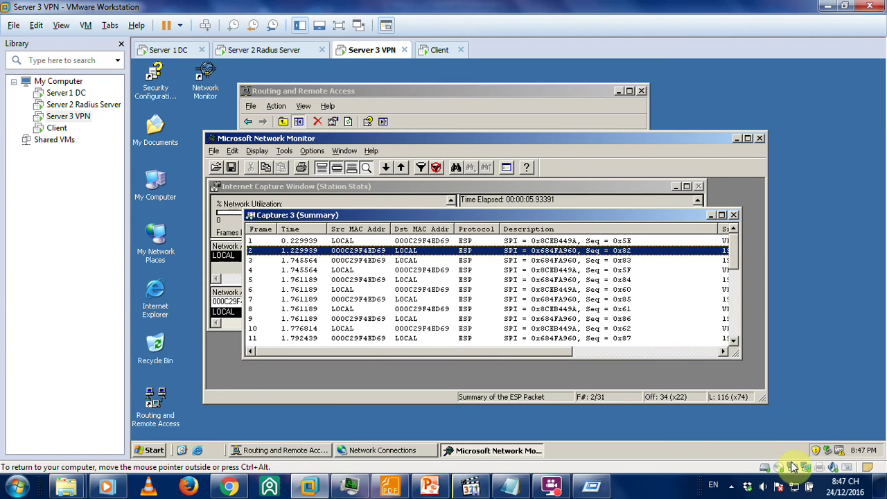
left_click_drag(499, 212, 484, 179)
left_click_drag(565, 187, 570, 200)
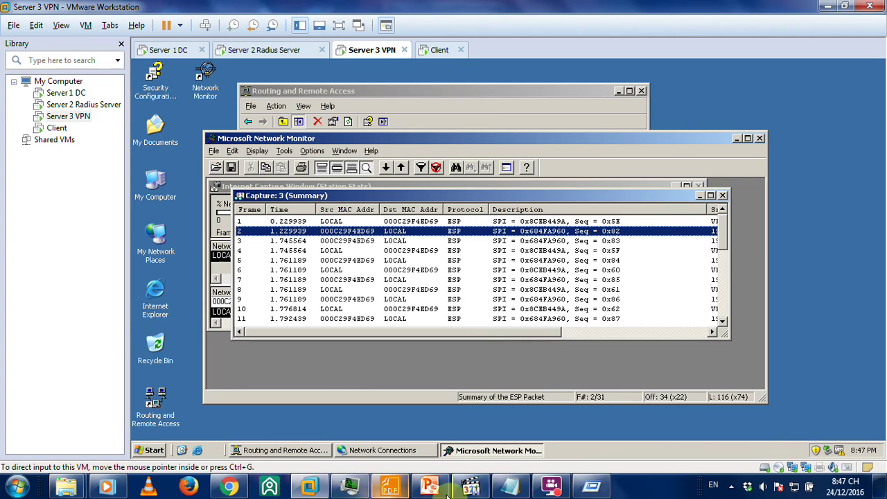
left_click(563, 477)
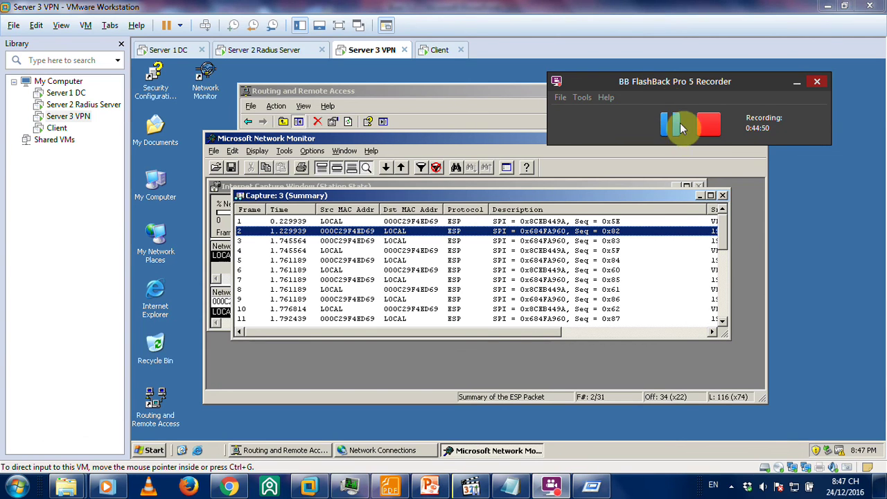